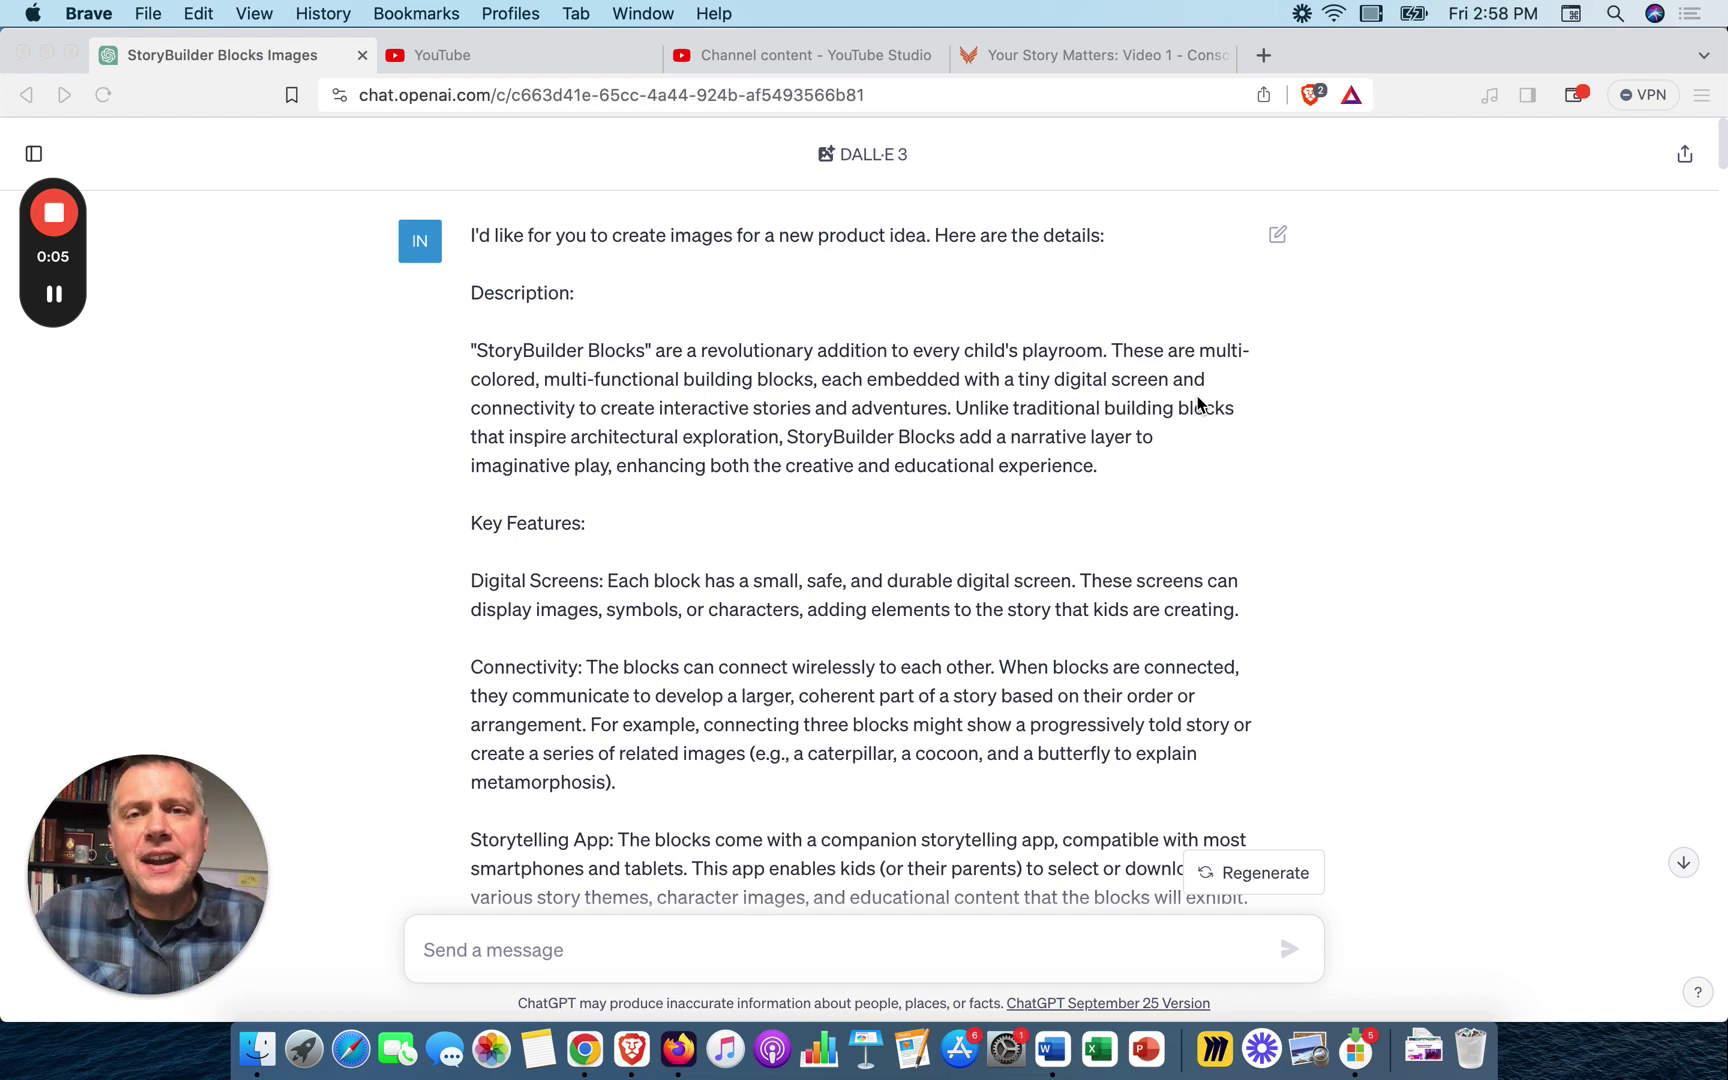
- Scroll back and forth over the product-idea prompt and the start of the first DALL·E 3 reply
{"action": "scroll", "coordinate": [1091, 428], "scroll_direction": "down", "scroll_amount": 1}
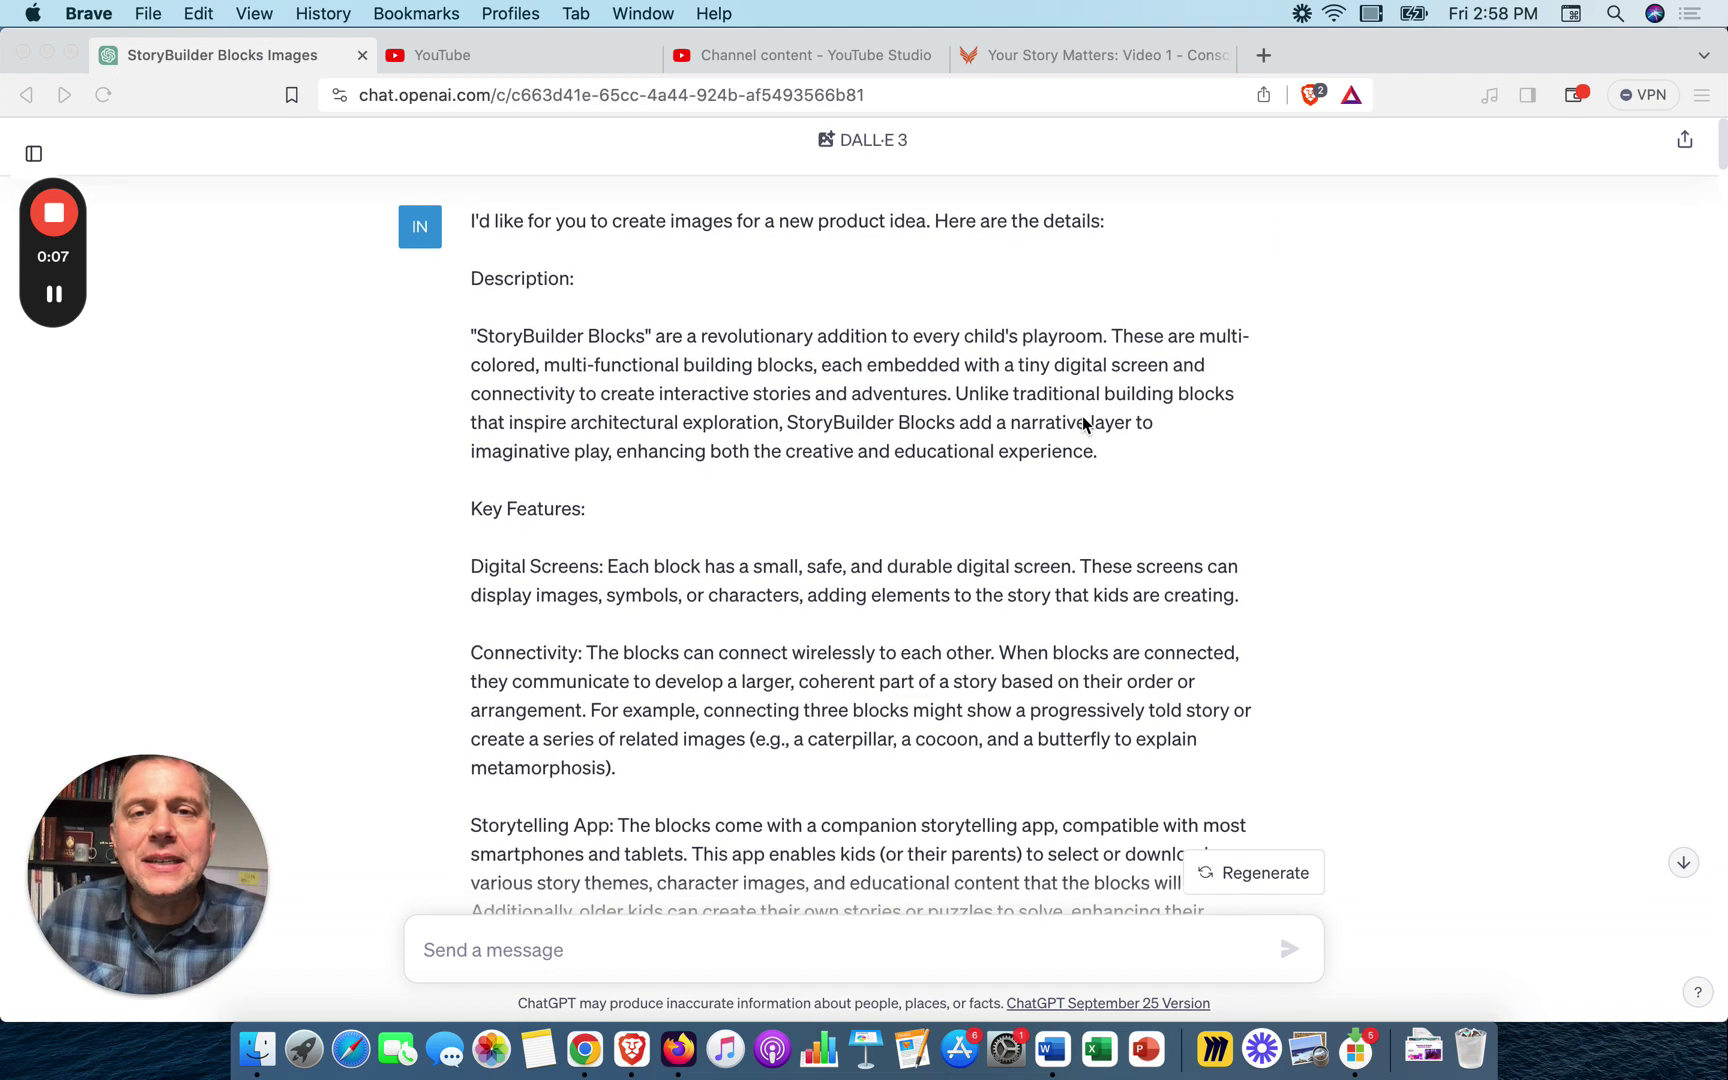
{"action": "scroll", "coordinate": [1043, 382], "scroll_direction": "up", "scroll_amount": 1}
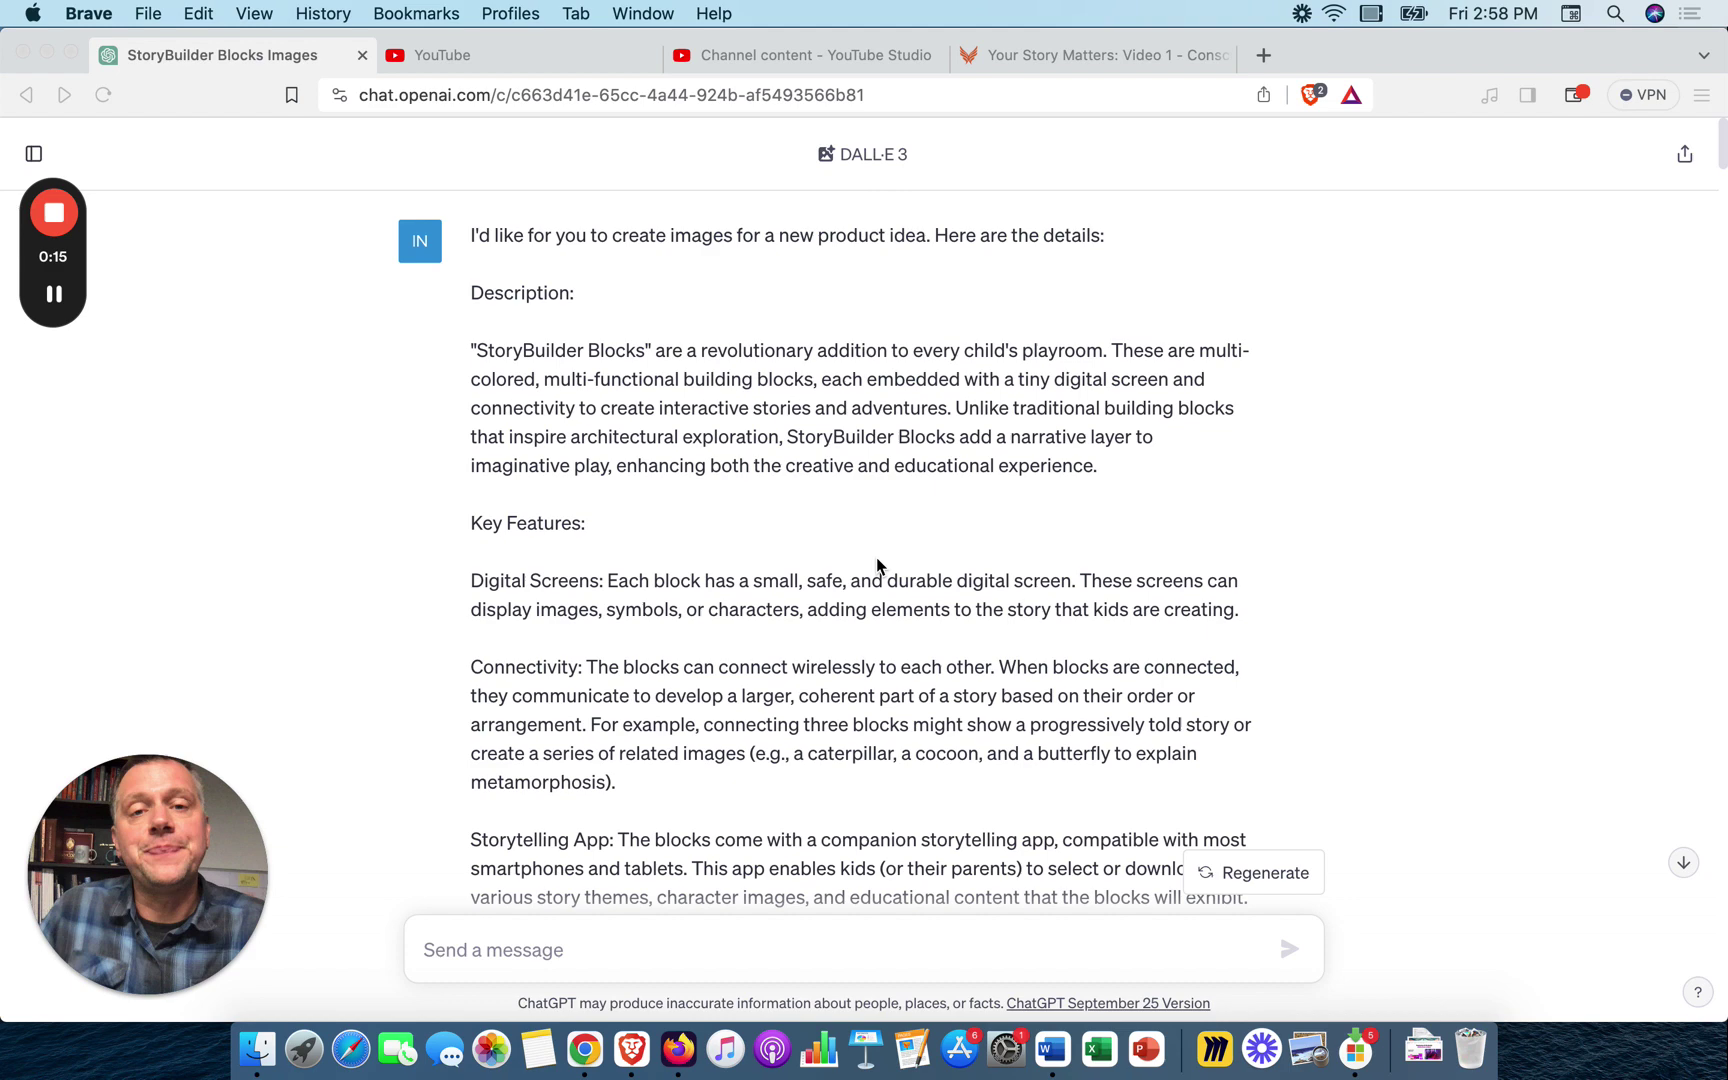
{"action": "scroll", "coordinate": [876, 565], "scroll_direction": "down", "scroll_amount": 1}
{"action": "scroll", "coordinate": [876, 565], "scroll_direction": "up", "scroll_amount": 1}
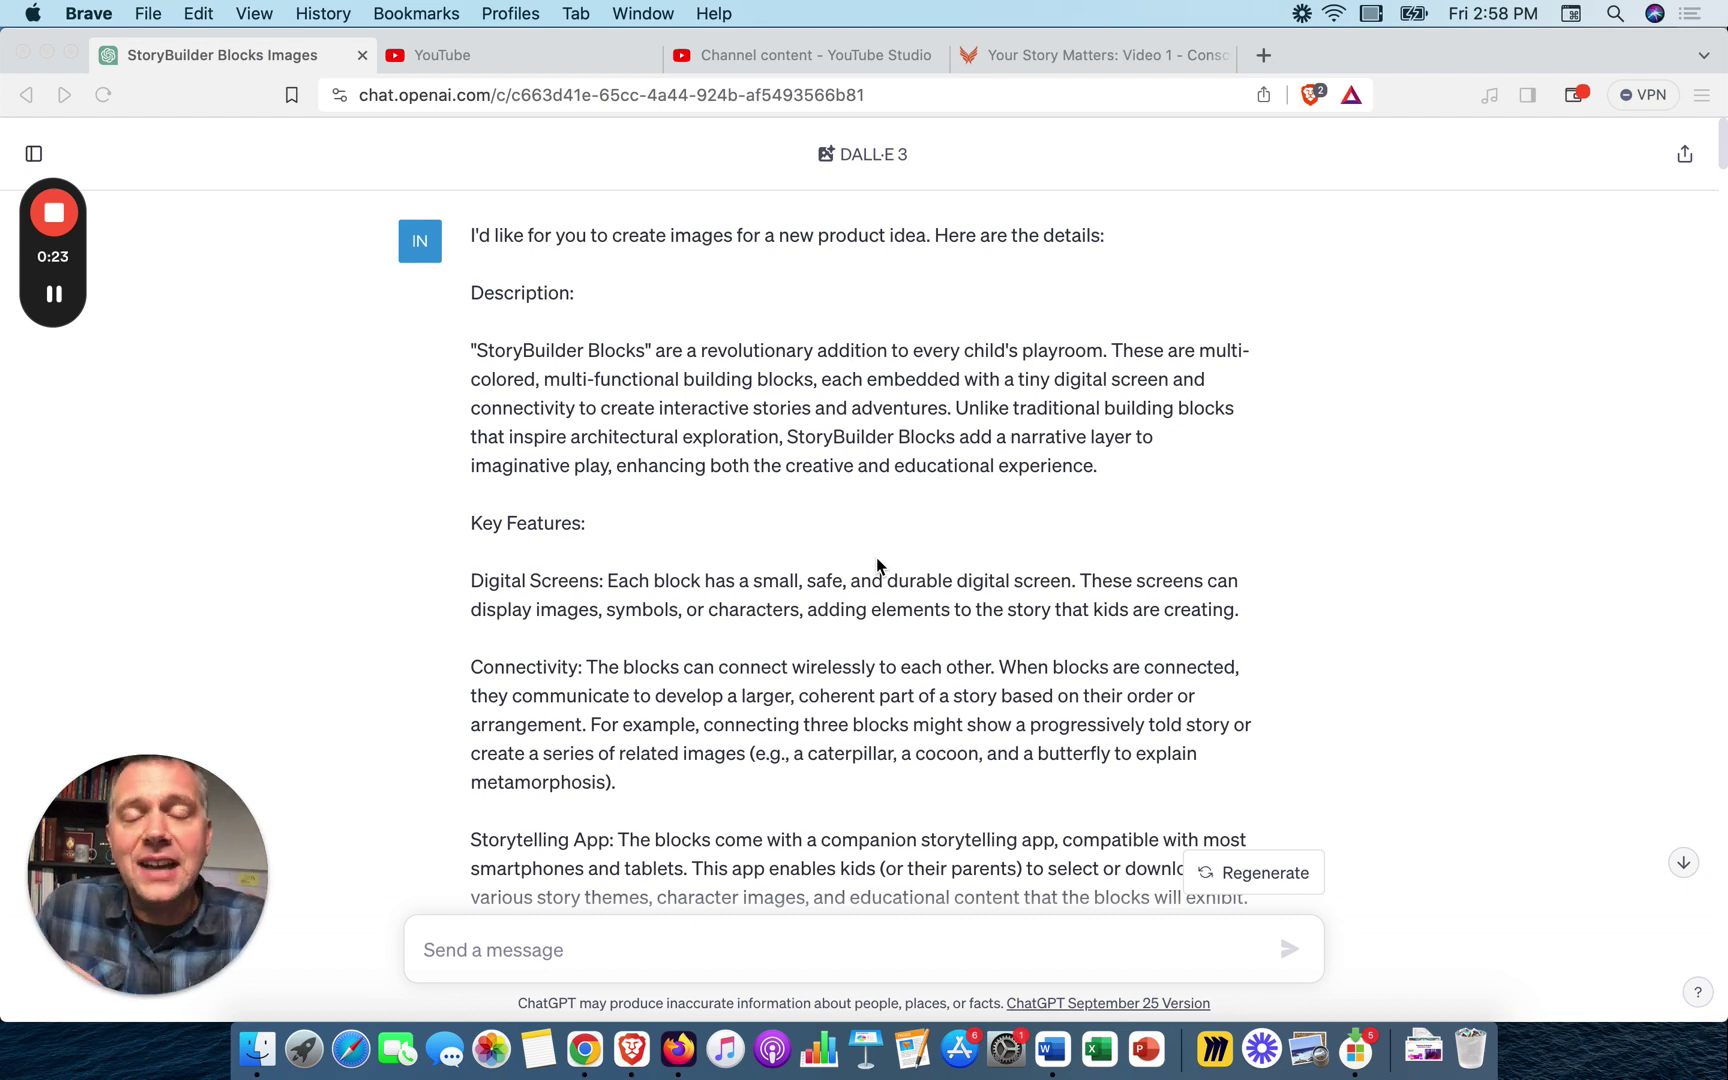
{"action": "scroll", "coordinate": [876, 558], "scroll_direction": "down", "scroll_amount": 7}
{"action": "scroll", "coordinate": [876, 558], "scroll_direction": "down", "scroll_amount": 7}
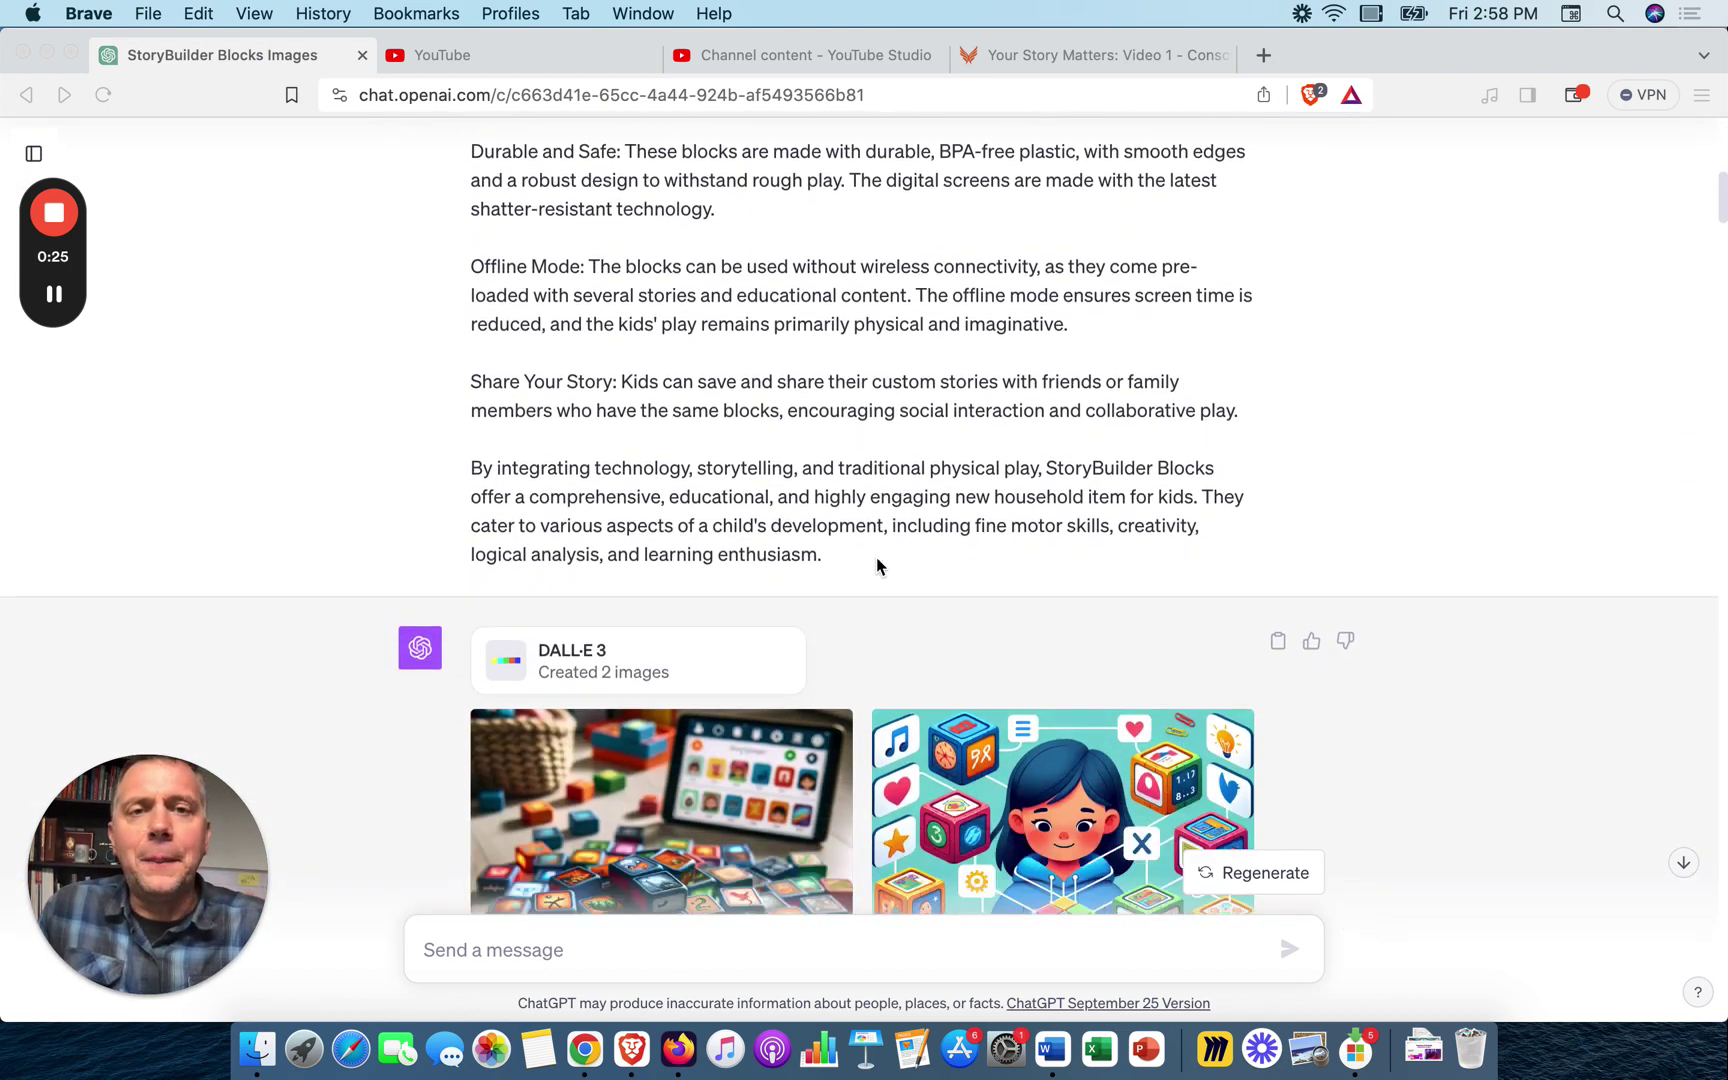
{"action": "scroll", "coordinate": [877, 565], "scroll_direction": "down", "scroll_amount": 1}
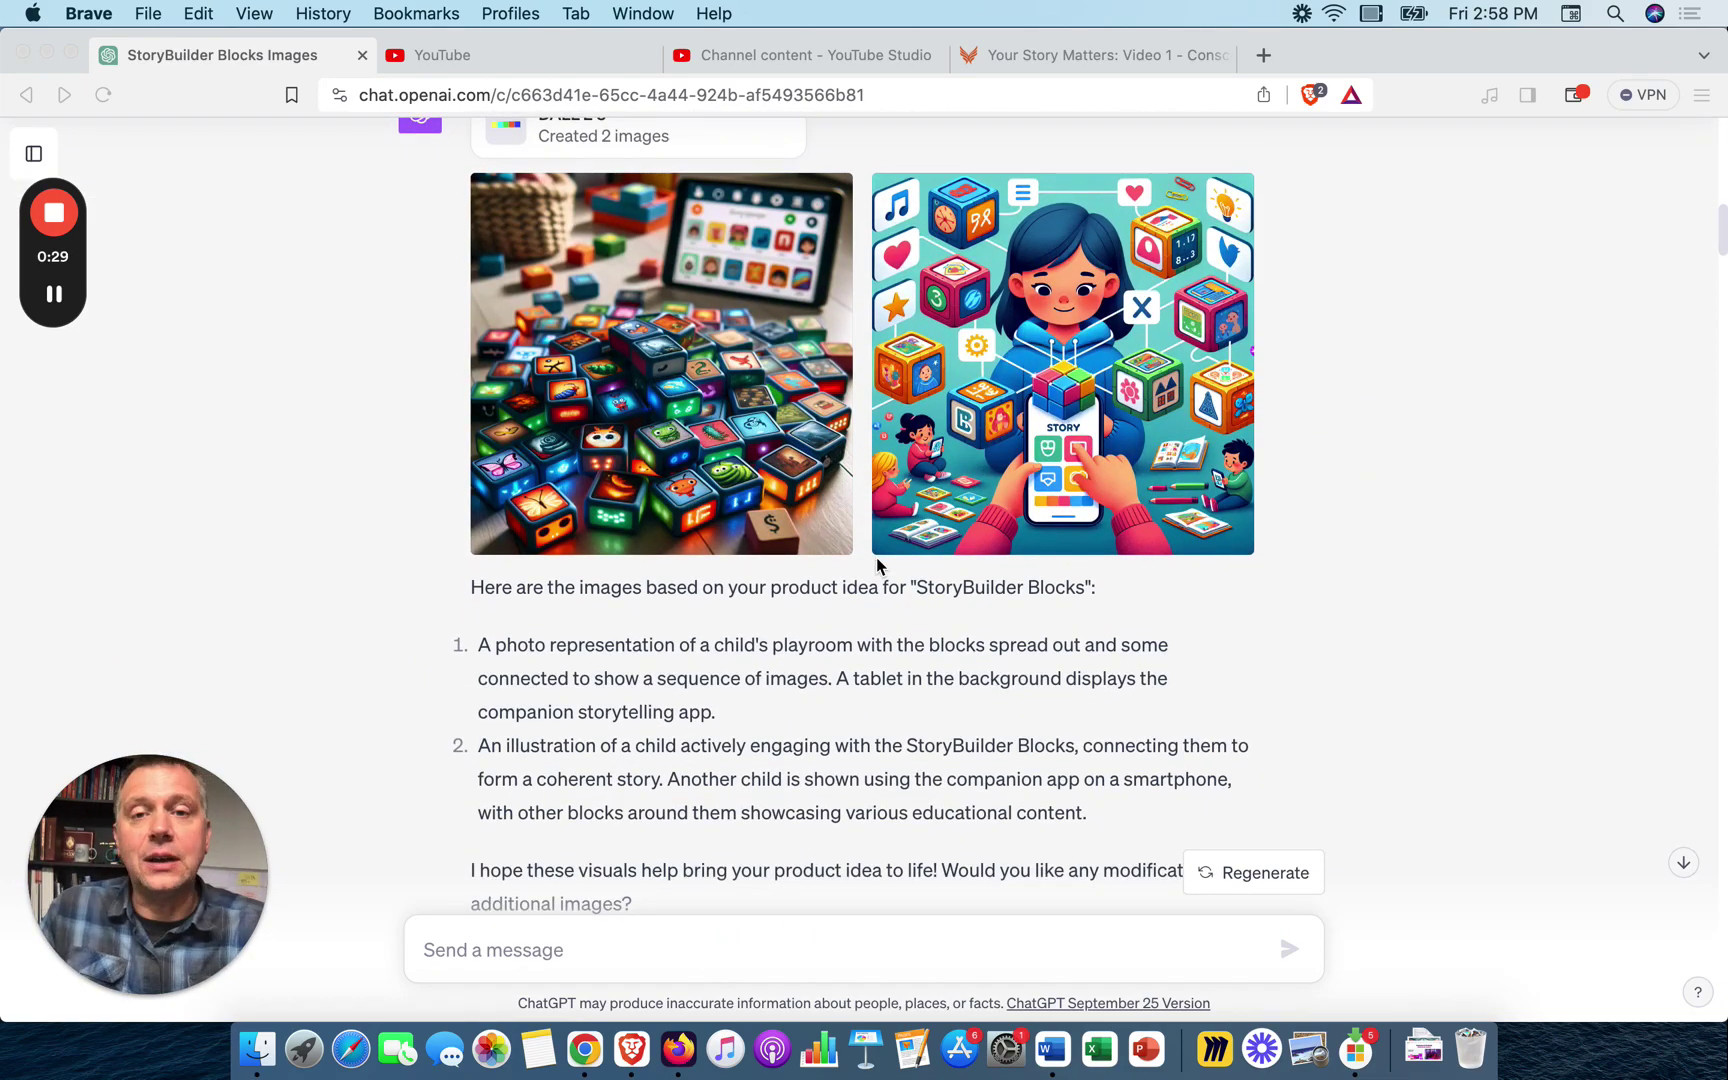
{"action": "scroll", "coordinate": [876, 565], "scroll_direction": "down", "scroll_amount": 15}
{"action": "scroll", "coordinate": [877, 563], "scroll_direction": "down", "scroll_amount": 20}
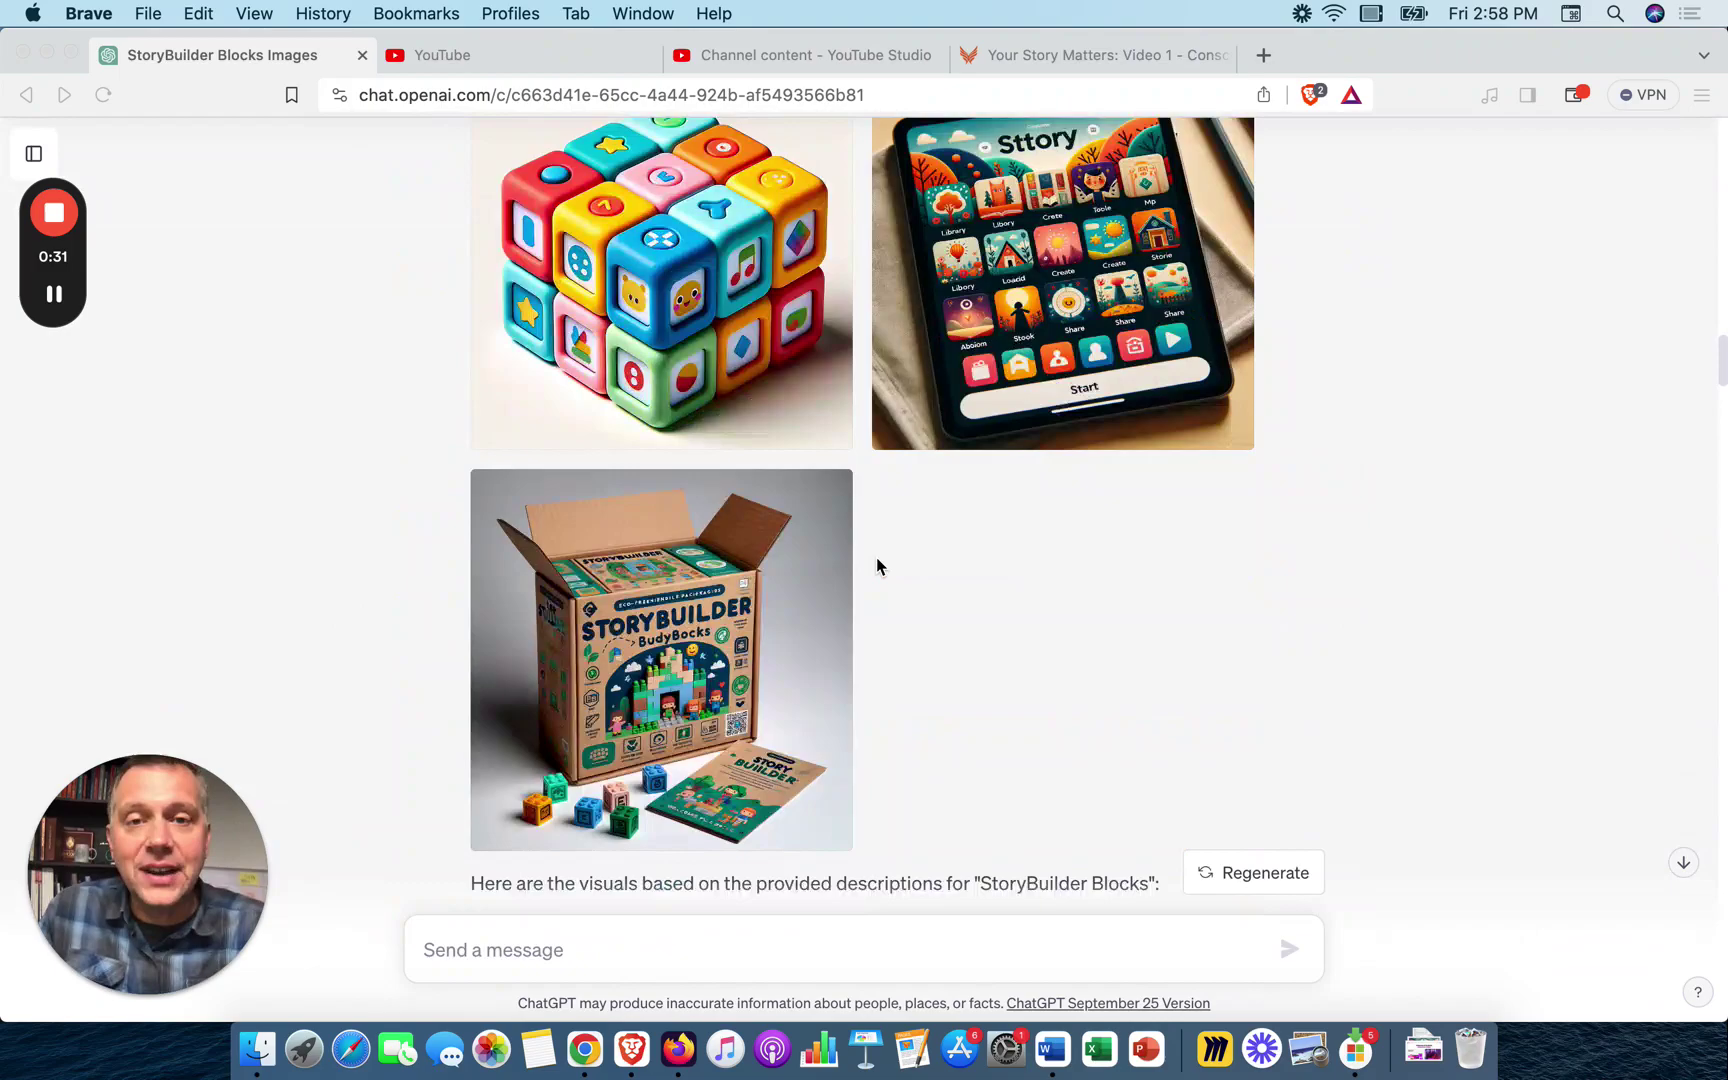
{"action": "scroll", "coordinate": [877, 565], "scroll_direction": "down", "scroll_amount": 20}
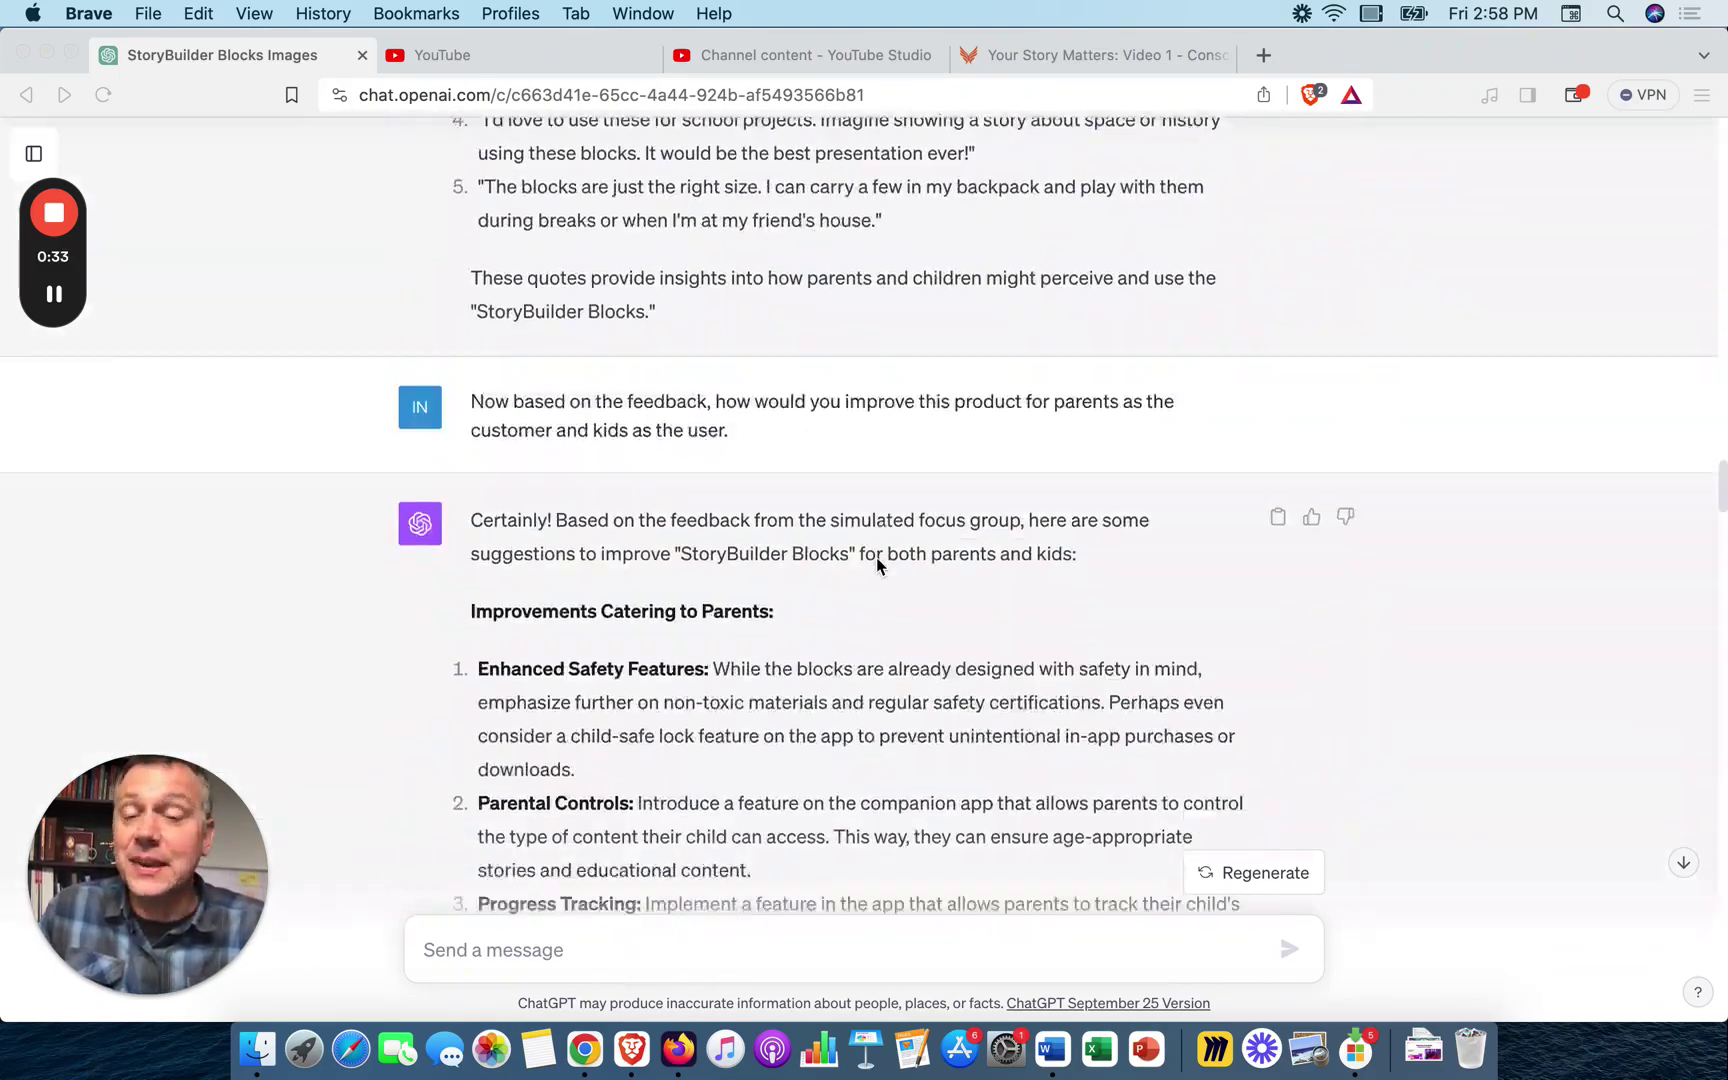
{"action": "scroll", "coordinate": [877, 565], "scroll_direction": "down", "scroll_amount": 20}
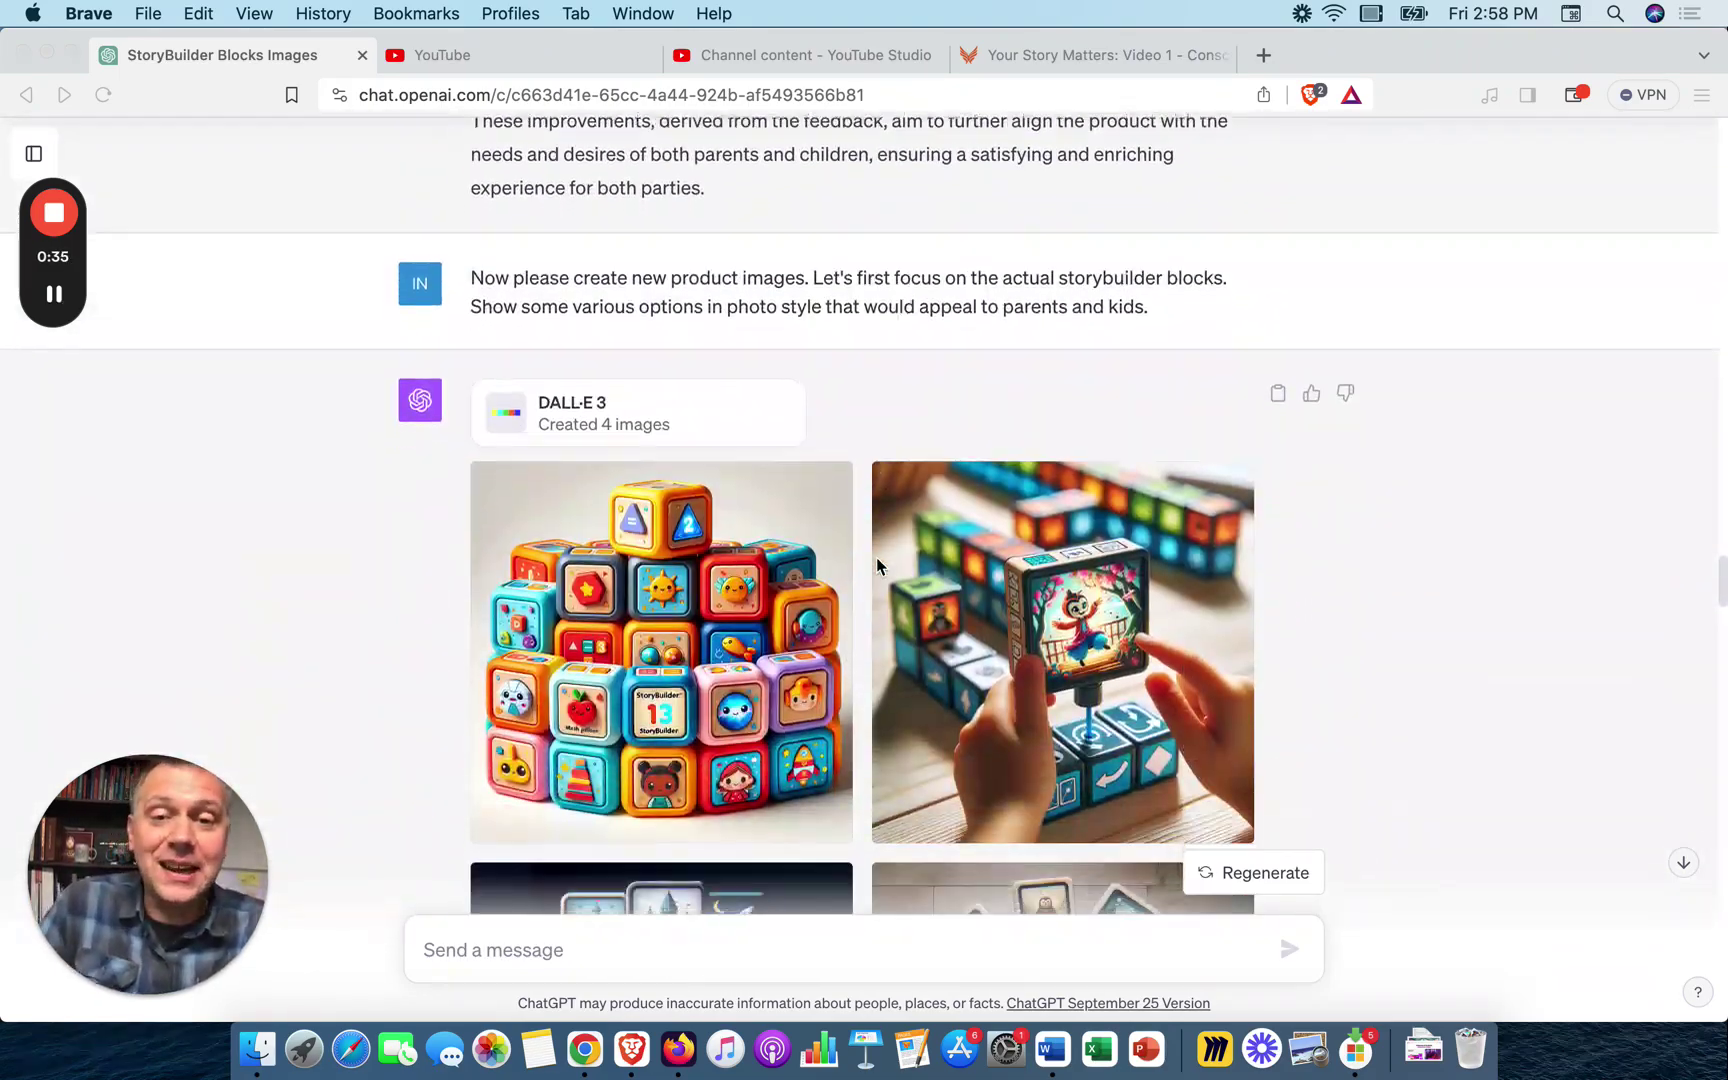
{"action": "scroll", "coordinate": [877, 565], "scroll_direction": "up", "scroll_amount": 6}
{"action": "scroll", "coordinate": [877, 565], "scroll_direction": "up", "scroll_amount": 20}
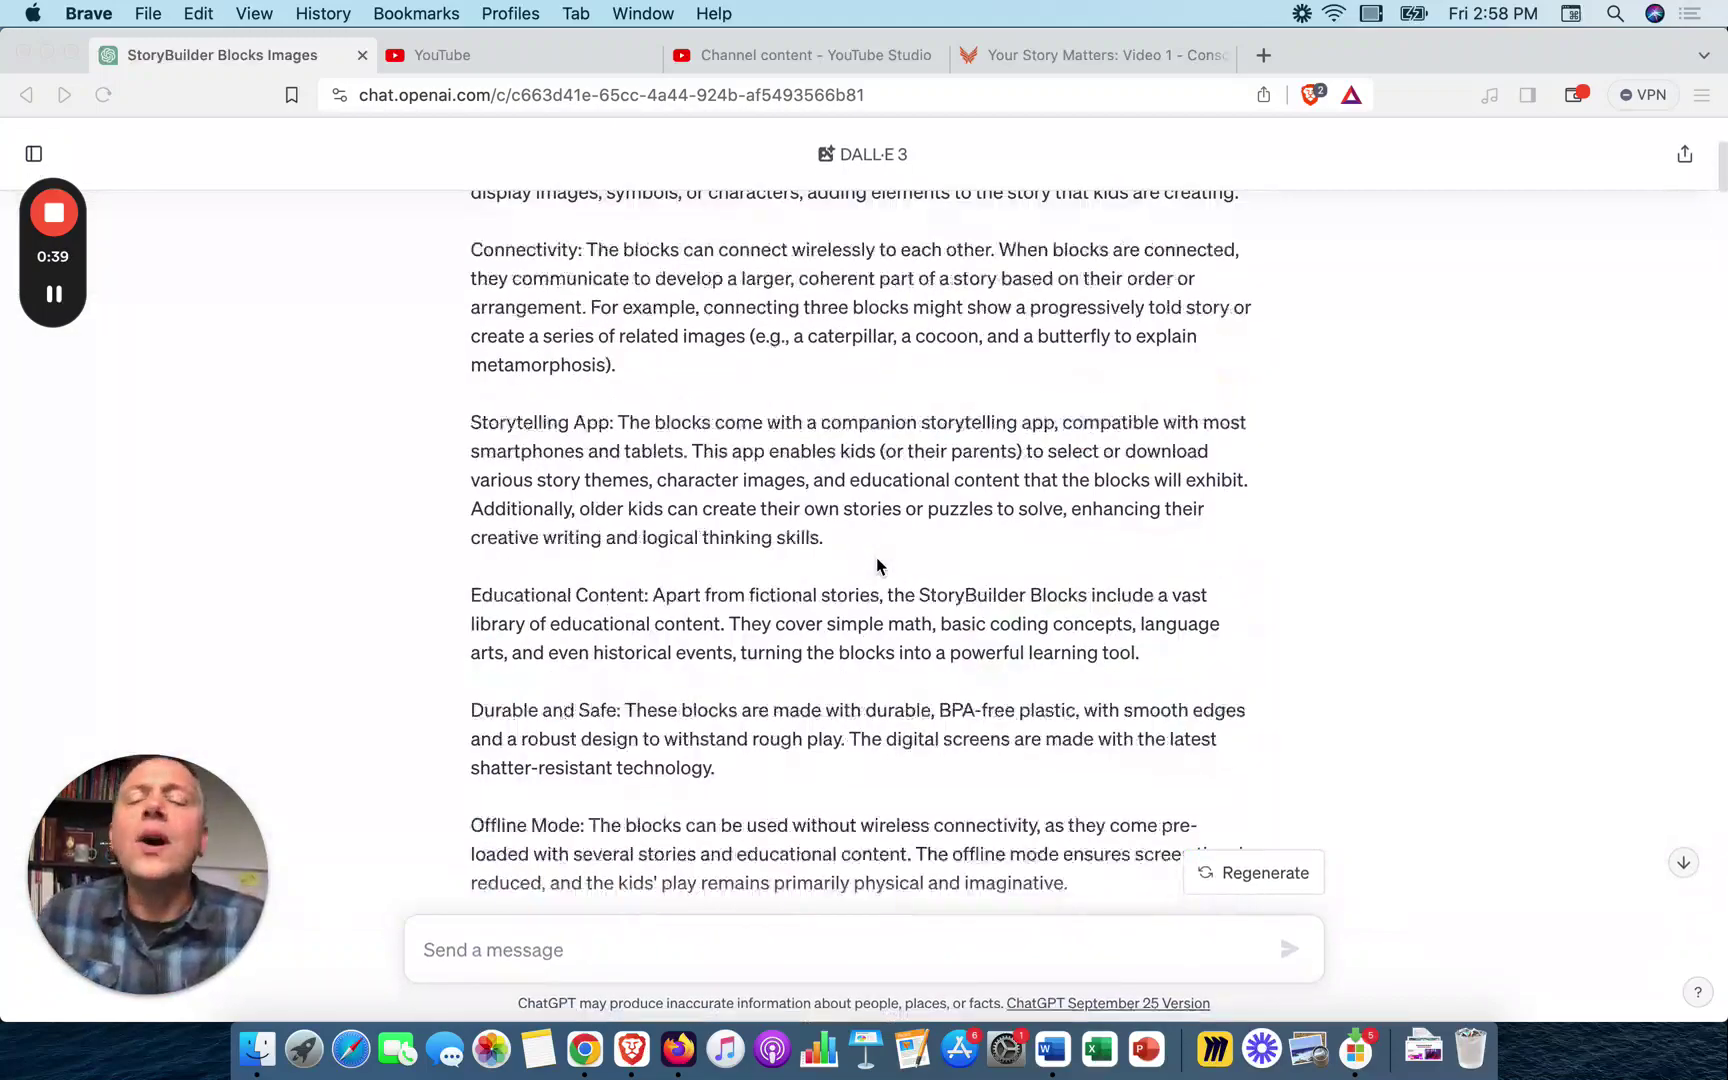
{"action": "scroll", "coordinate": [877, 565], "scroll_direction": "up", "scroll_amount": 5}
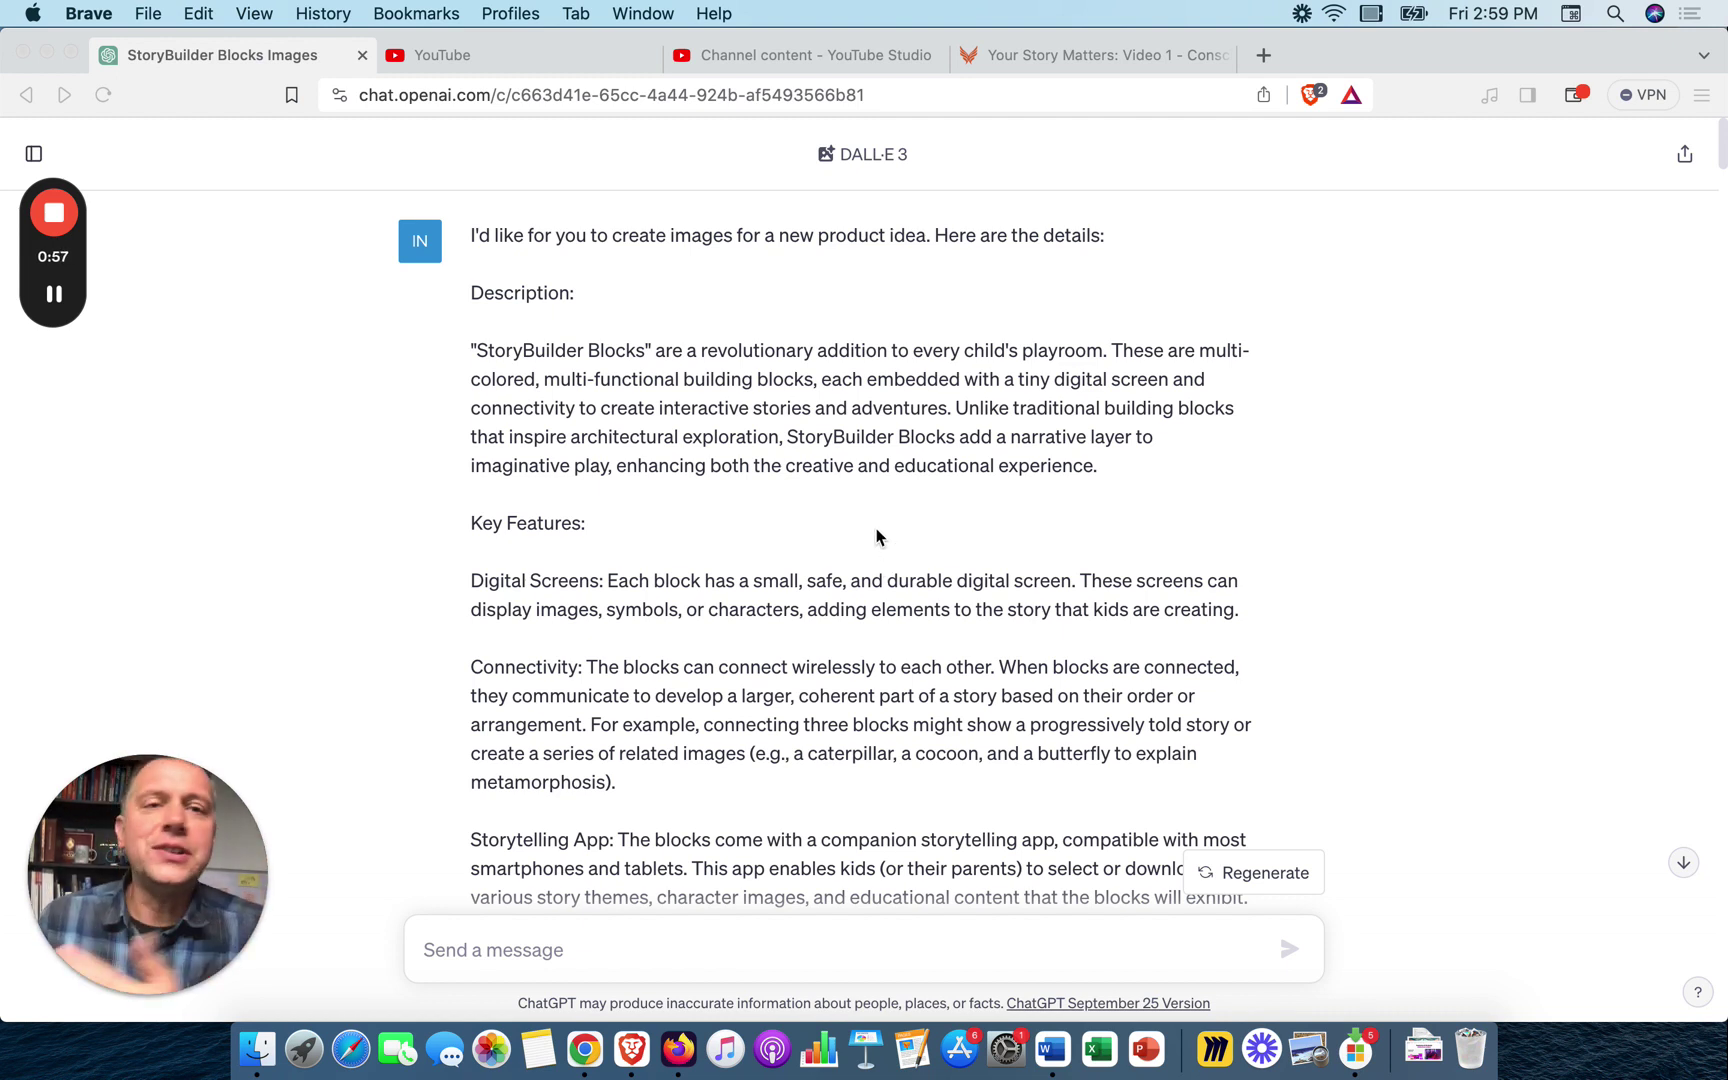
{"action": "scroll", "coordinate": [877, 537], "scroll_direction": "down", "scroll_amount": 1}
{"action": "scroll", "coordinate": [636, 358], "scroll_direction": "up", "scroll_amount": 1}
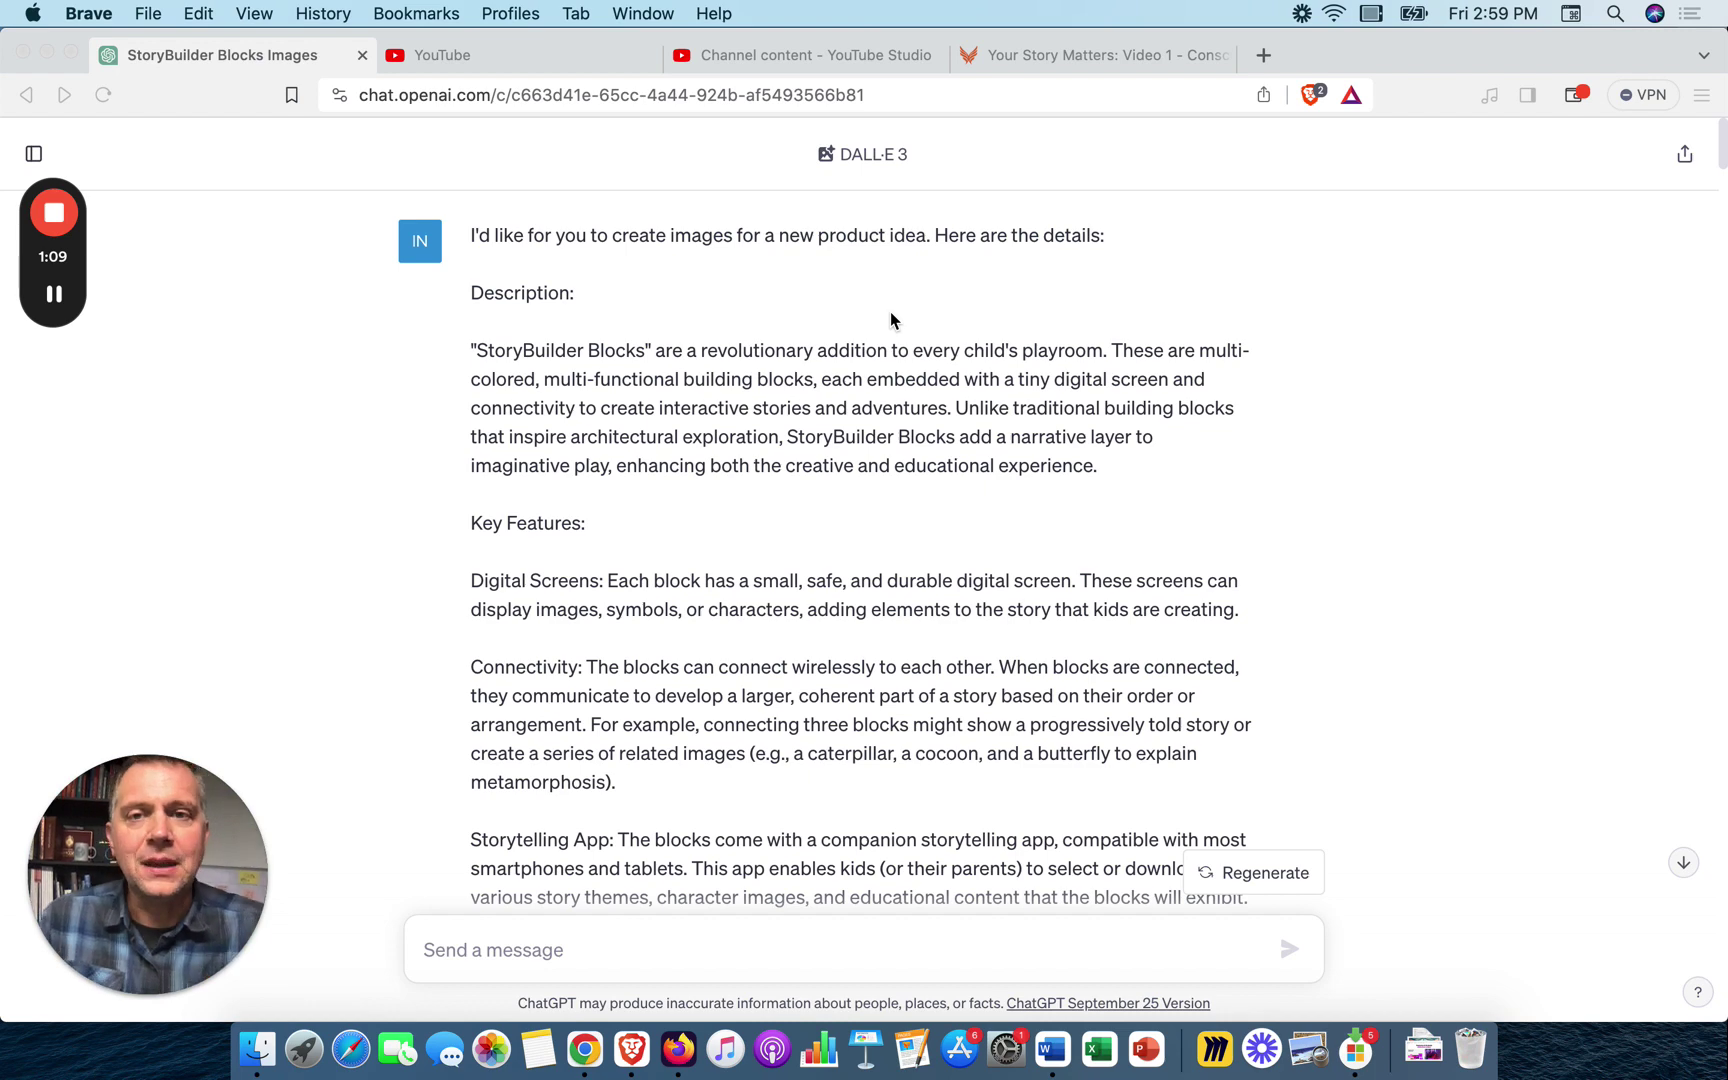
- Scroll through the glowing-blocks-and-tablet photo and the child-storytelling illustration with their descriptions
{"action": "scroll", "coordinate": [890, 312], "scroll_direction": "down", "scroll_amount": 1}
{"action": "scroll", "coordinate": [560, 308], "scroll_direction": "down", "scroll_amount": 3}
{"action": "scroll", "coordinate": [543, 312], "scroll_direction": "down", "scroll_amount": 1}
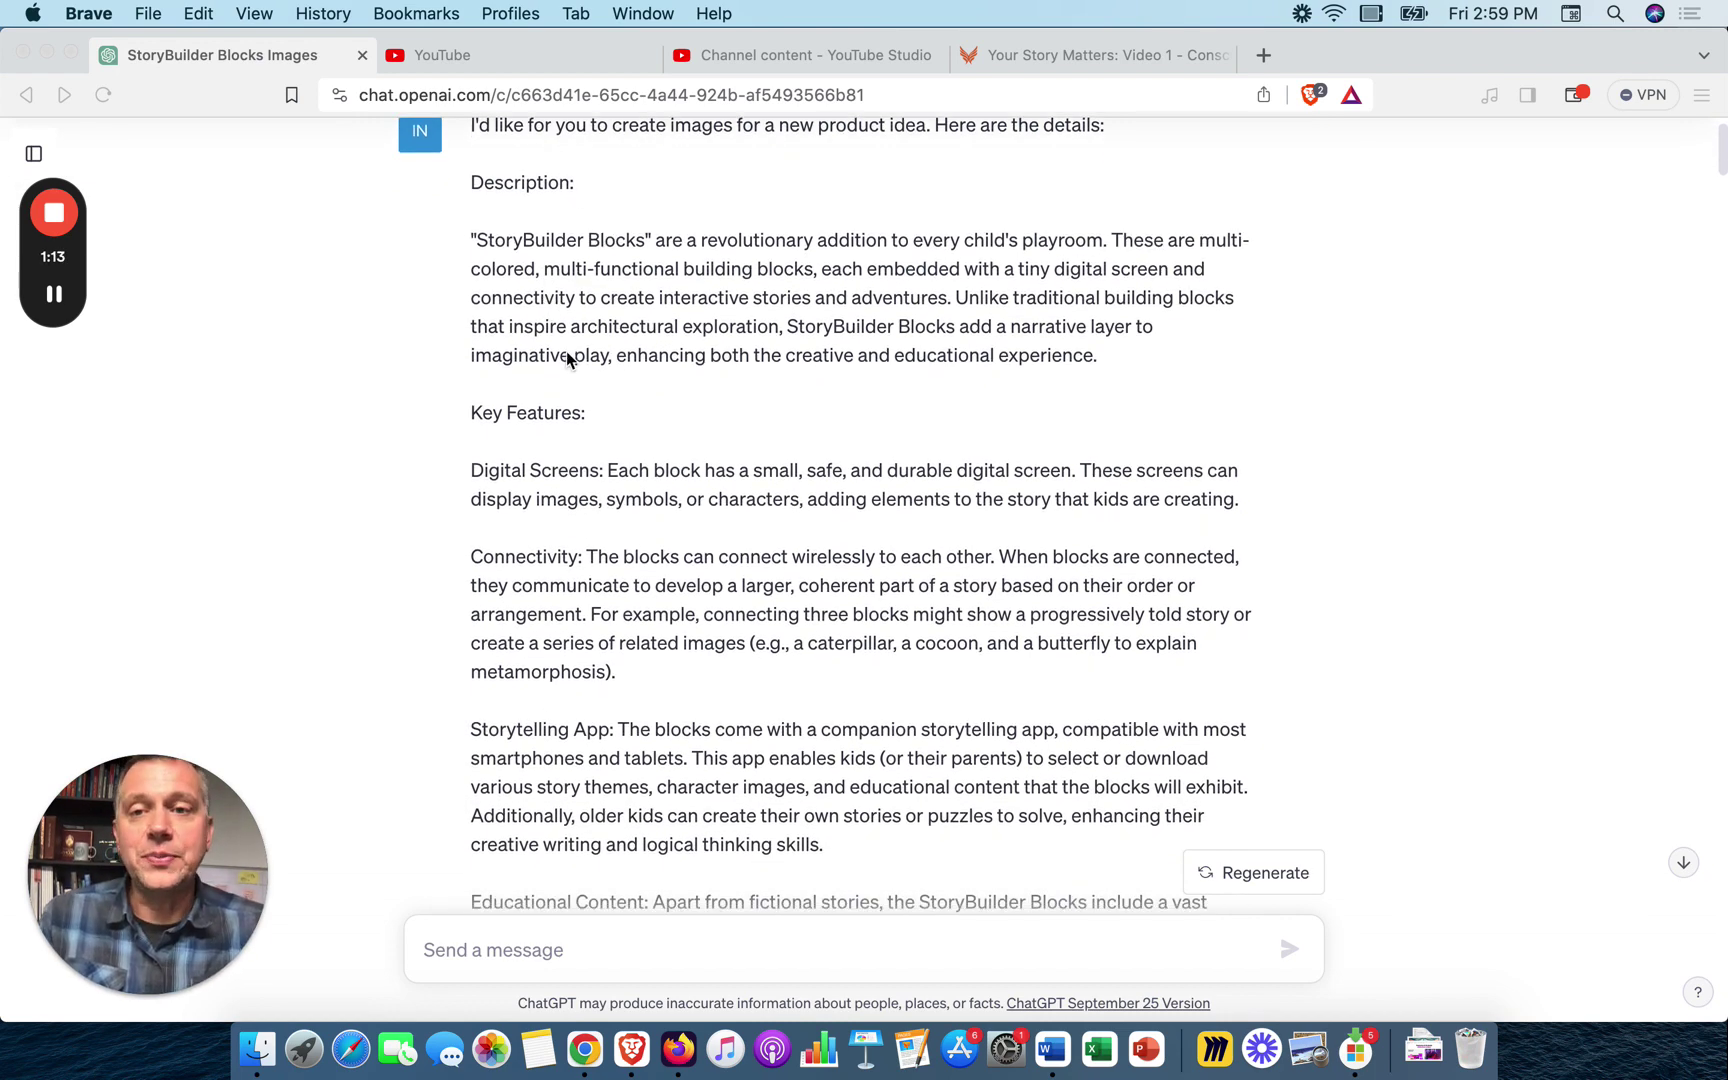
{"action": "scroll", "coordinate": [563, 405], "scroll_direction": "up", "scroll_amount": 2}
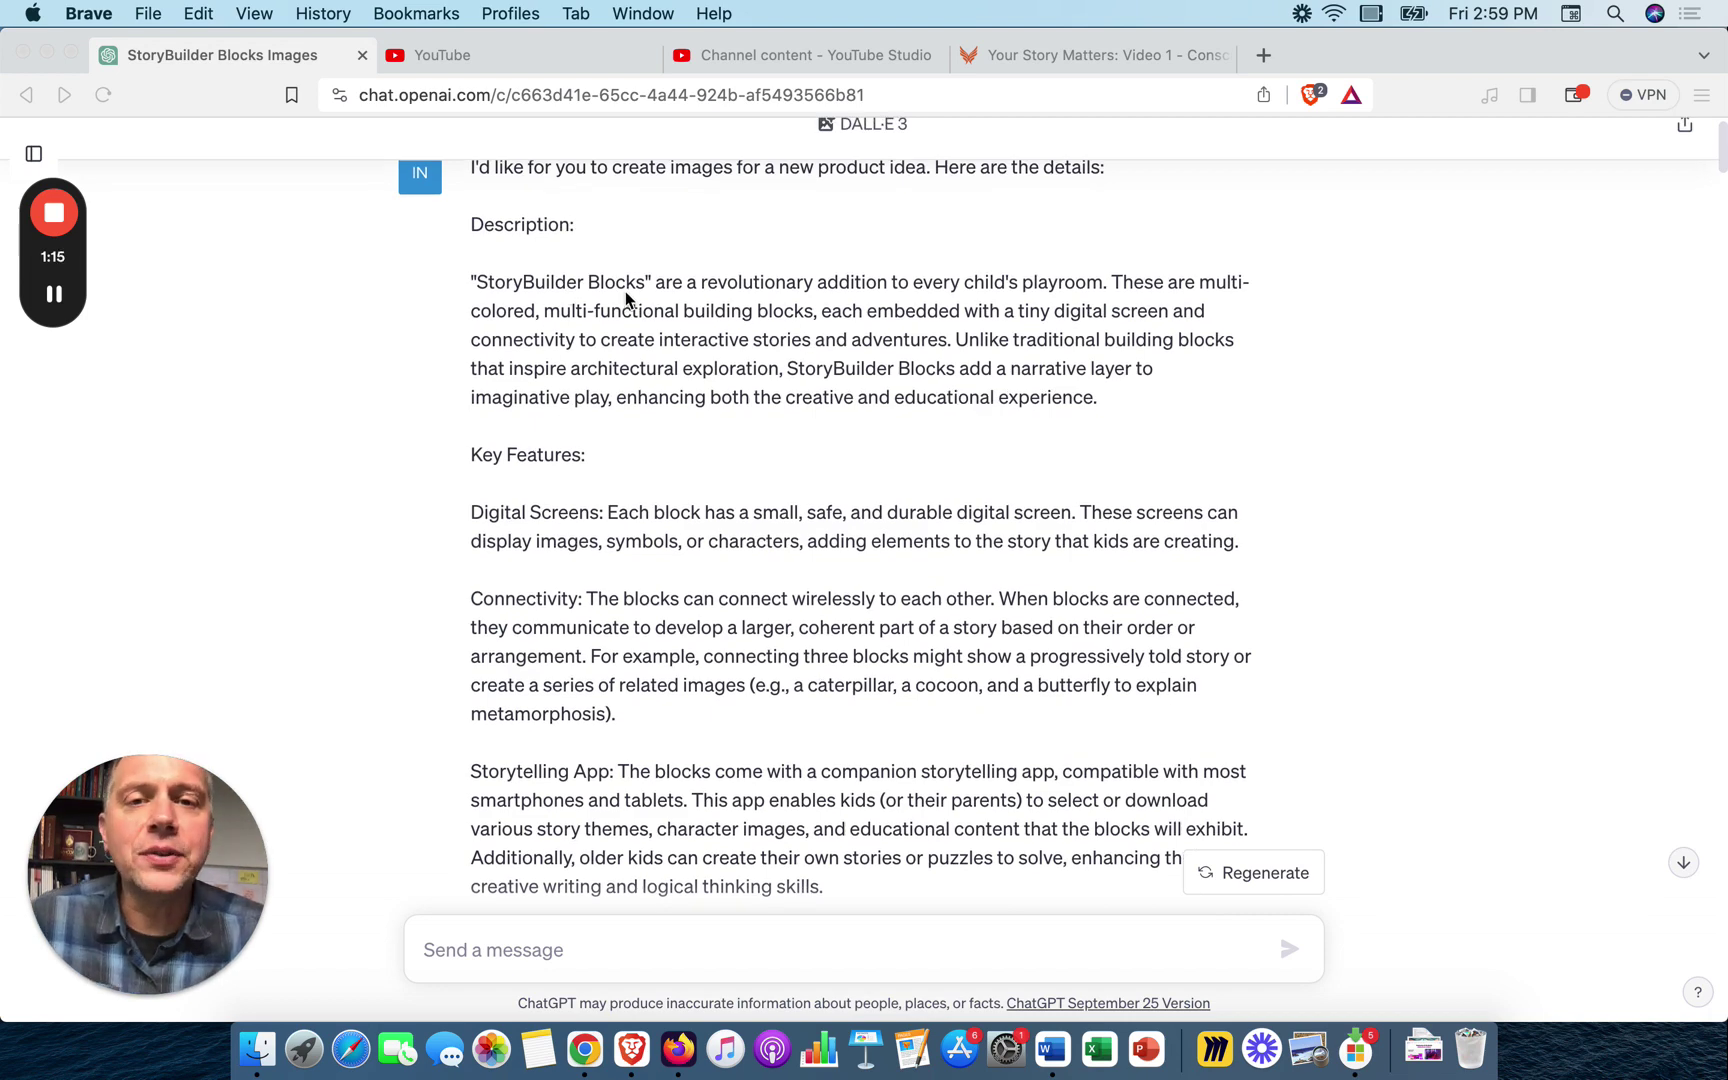
{"action": "scroll", "coordinate": [832, 293], "scroll_direction": "down", "scroll_amount": 1}
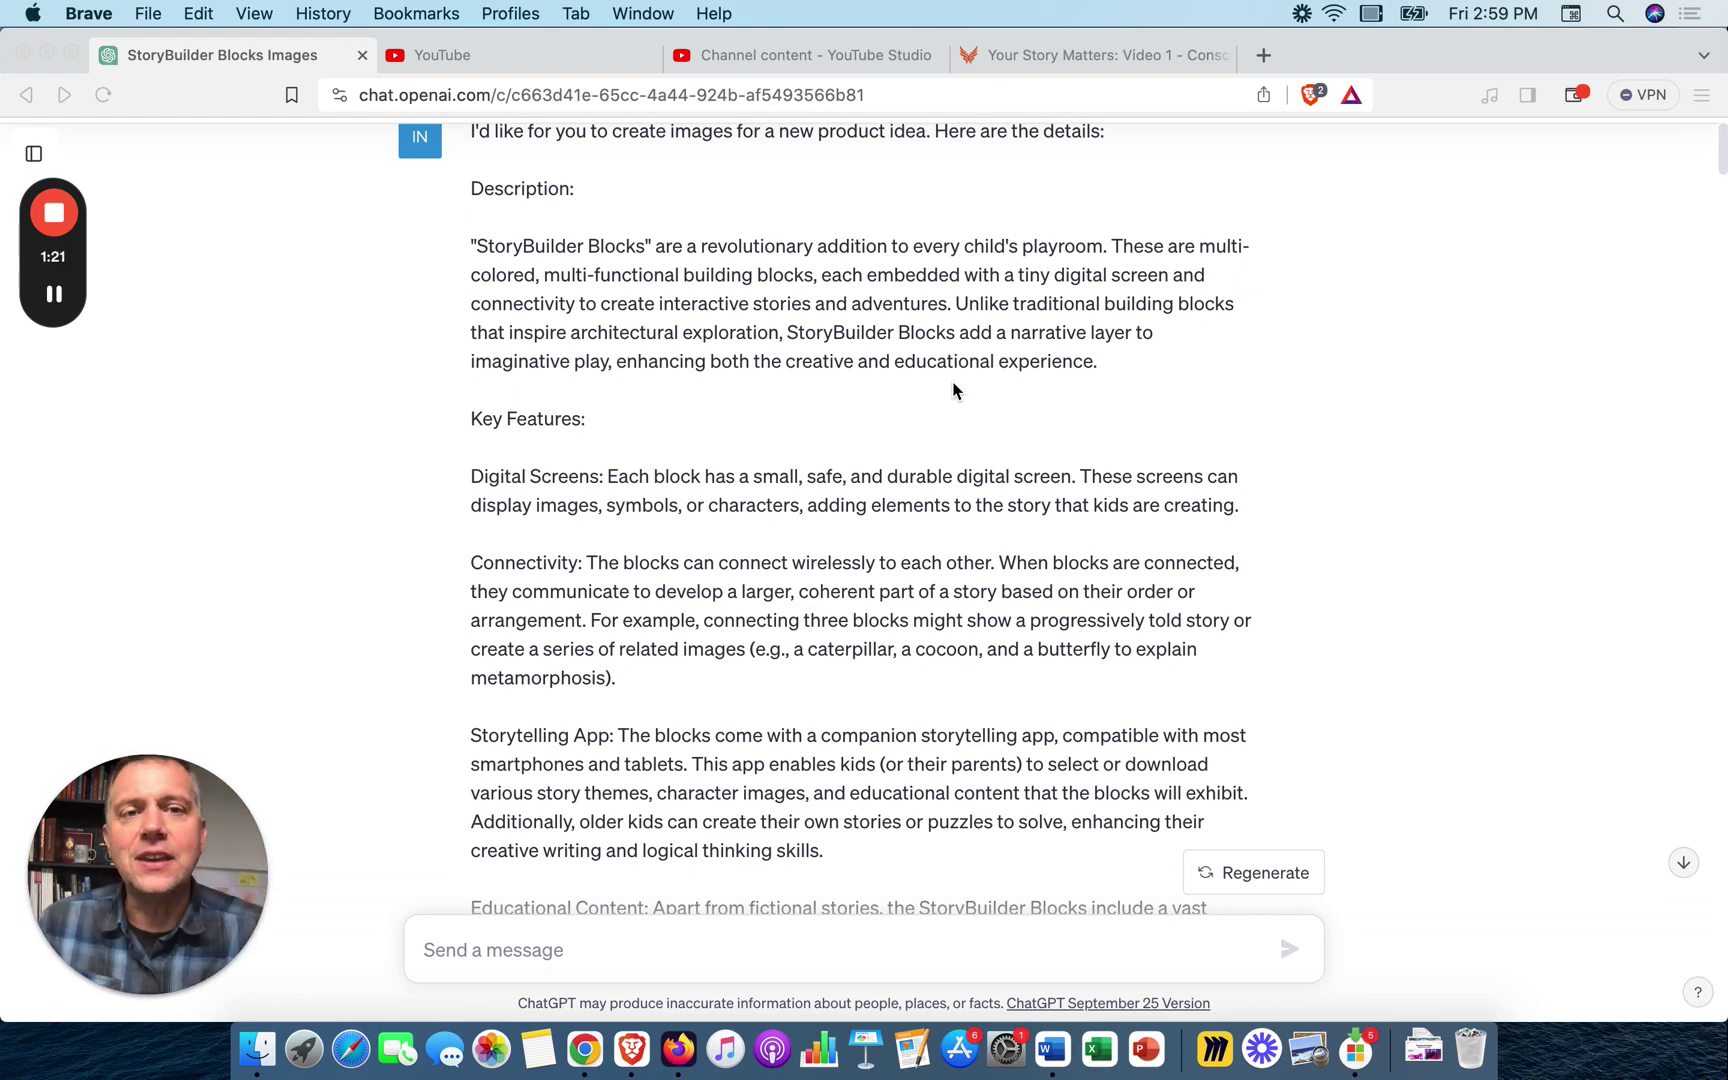
{"action": "scroll", "coordinate": [953, 390], "scroll_direction": "down", "scroll_amount": 1}
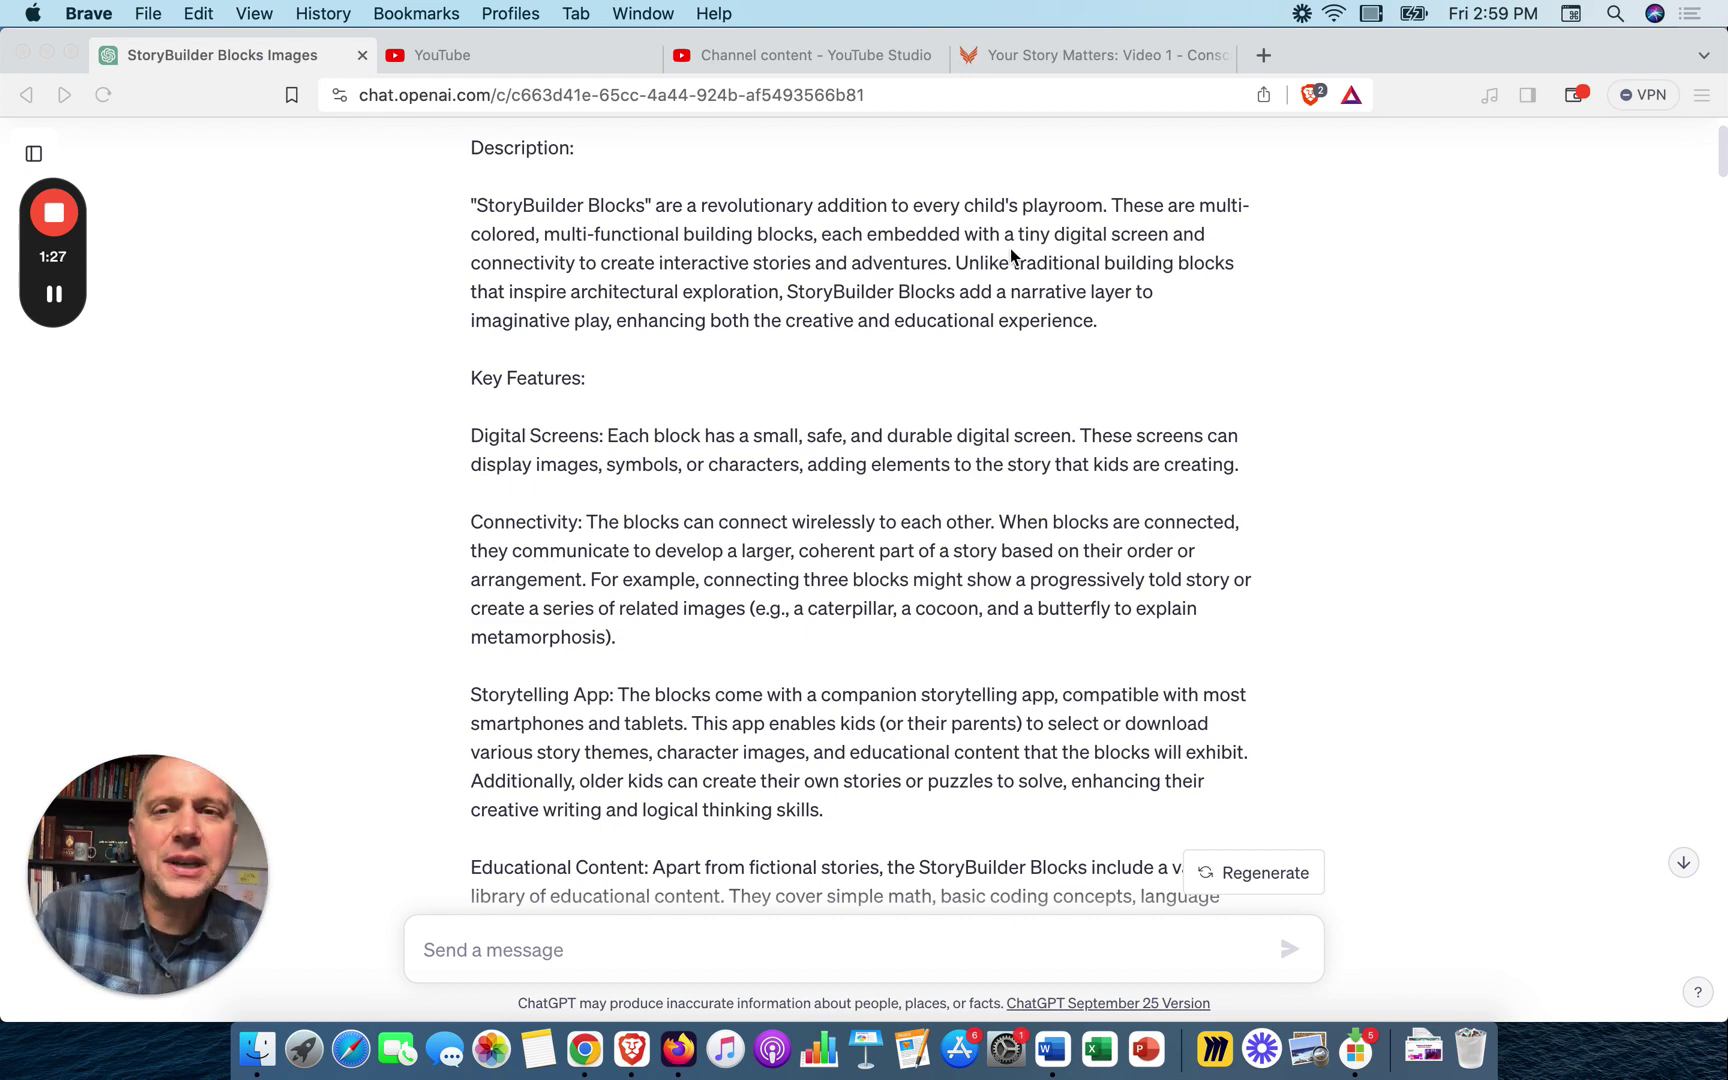
{"action": "scroll", "coordinate": [884, 285], "scroll_direction": "down", "scroll_amount": 3}
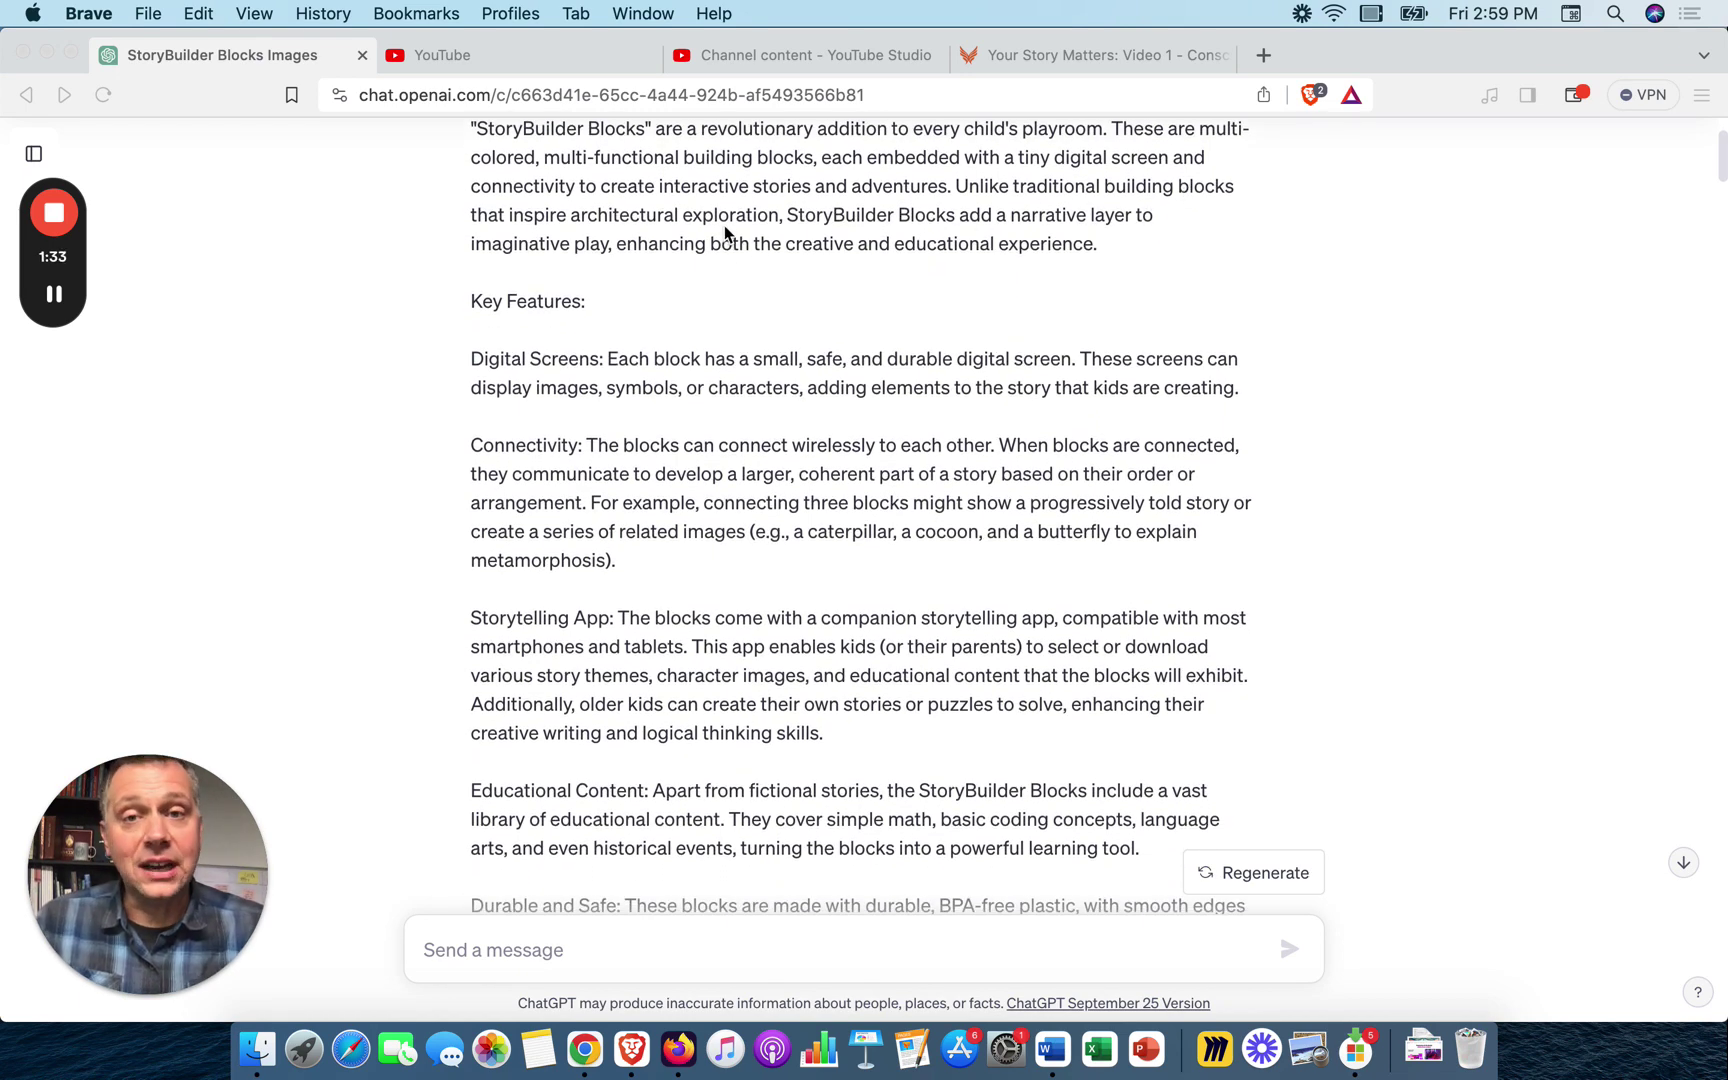
{"action": "scroll", "coordinate": [890, 232], "scroll_direction": "down", "scroll_amount": 1}
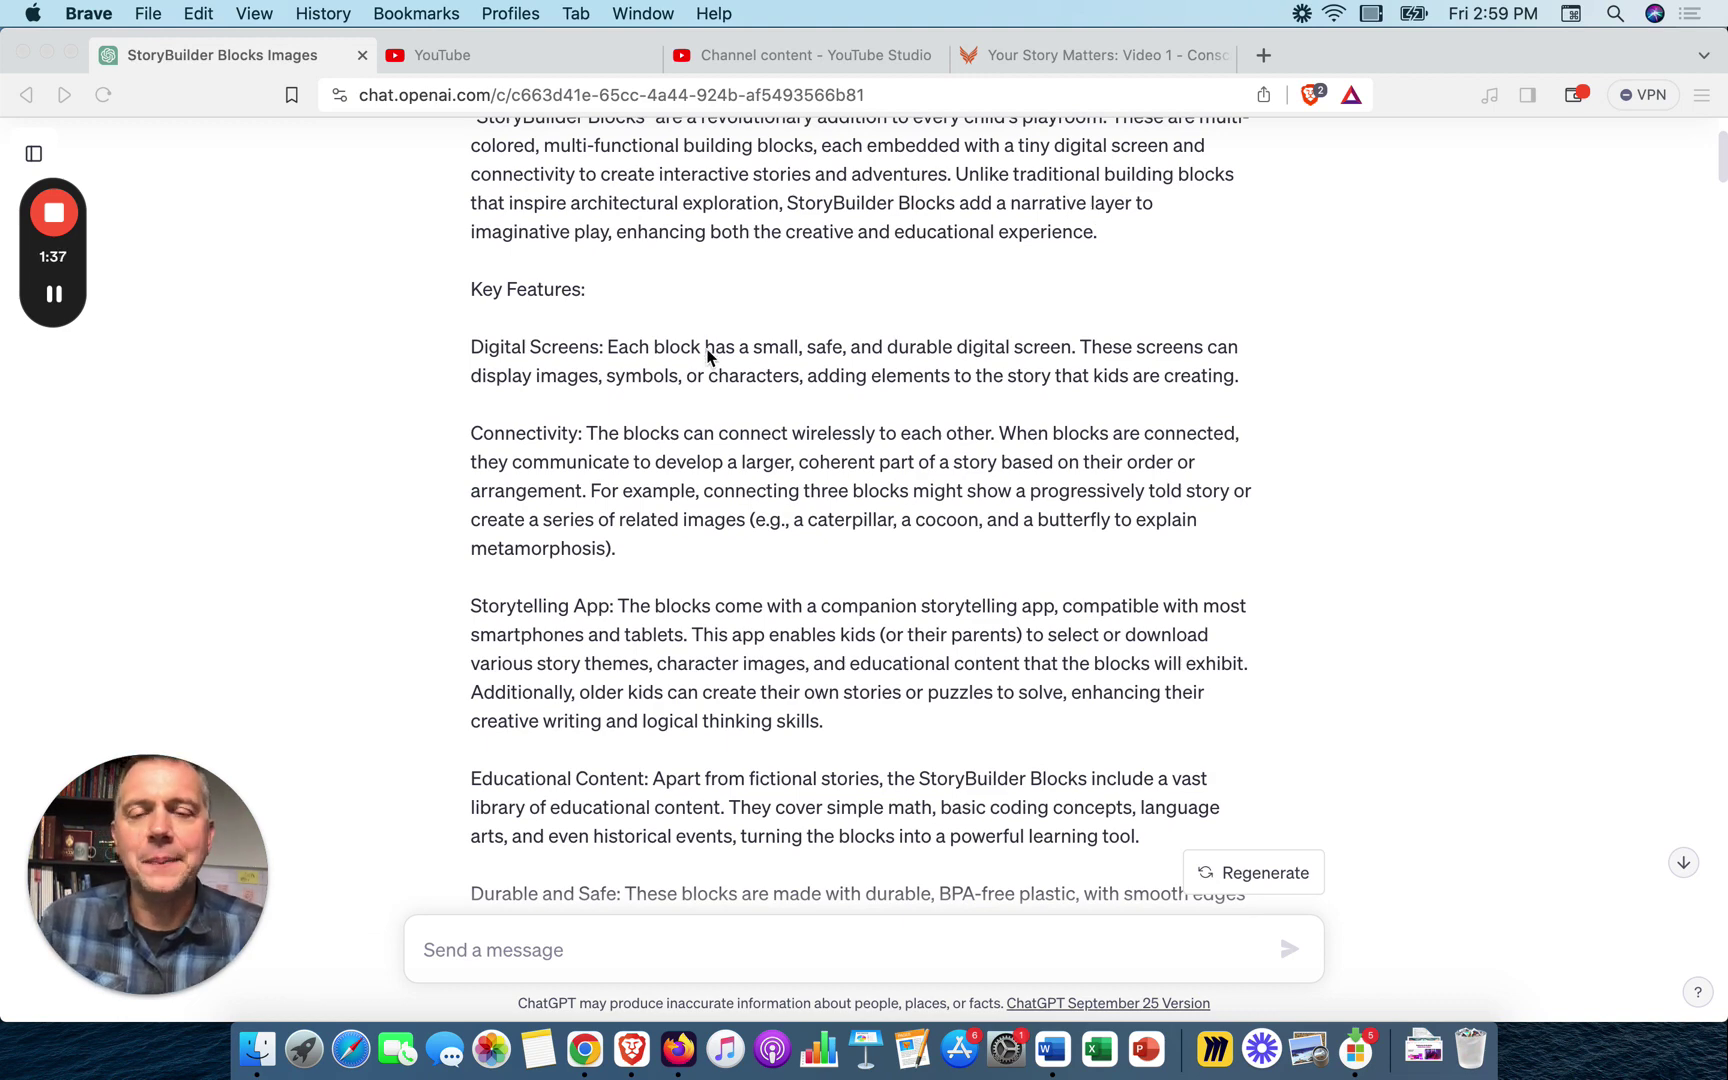
{"action": "scroll", "coordinate": [814, 359], "scroll_direction": "down", "scroll_amount": 5}
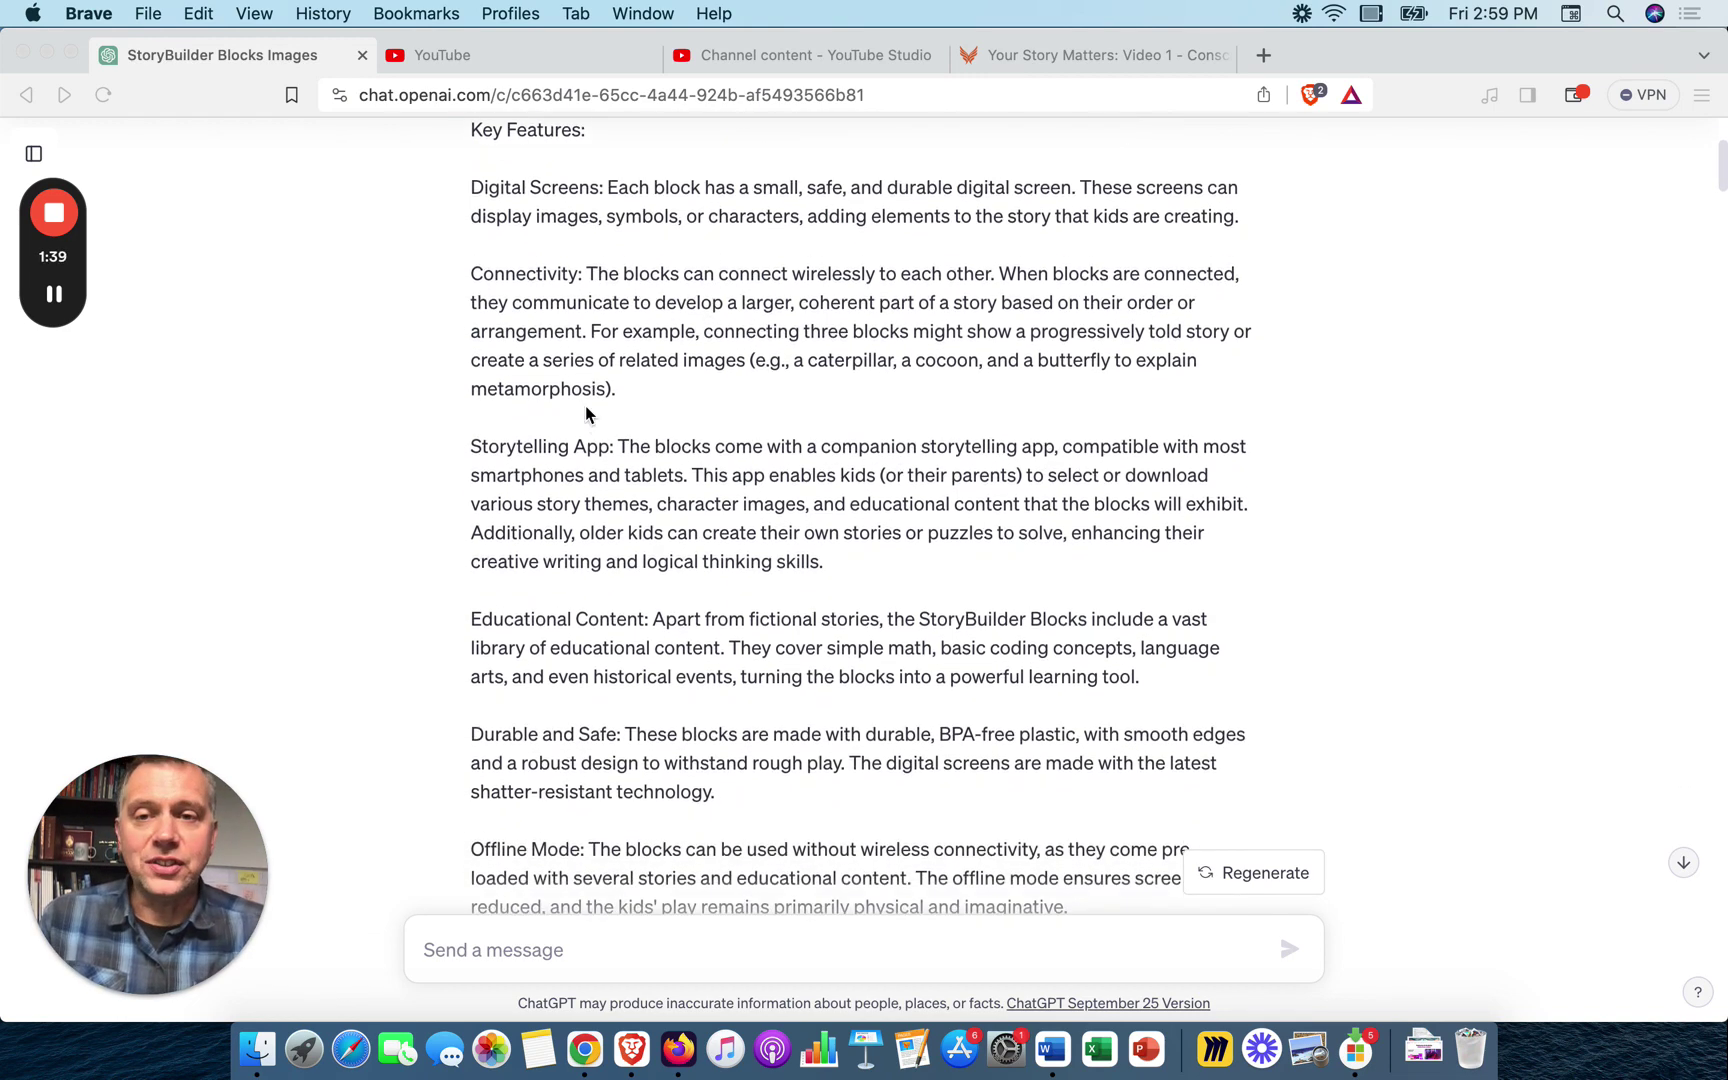
{"action": "scroll", "coordinate": [587, 414], "scroll_direction": "down", "scroll_amount": 2}
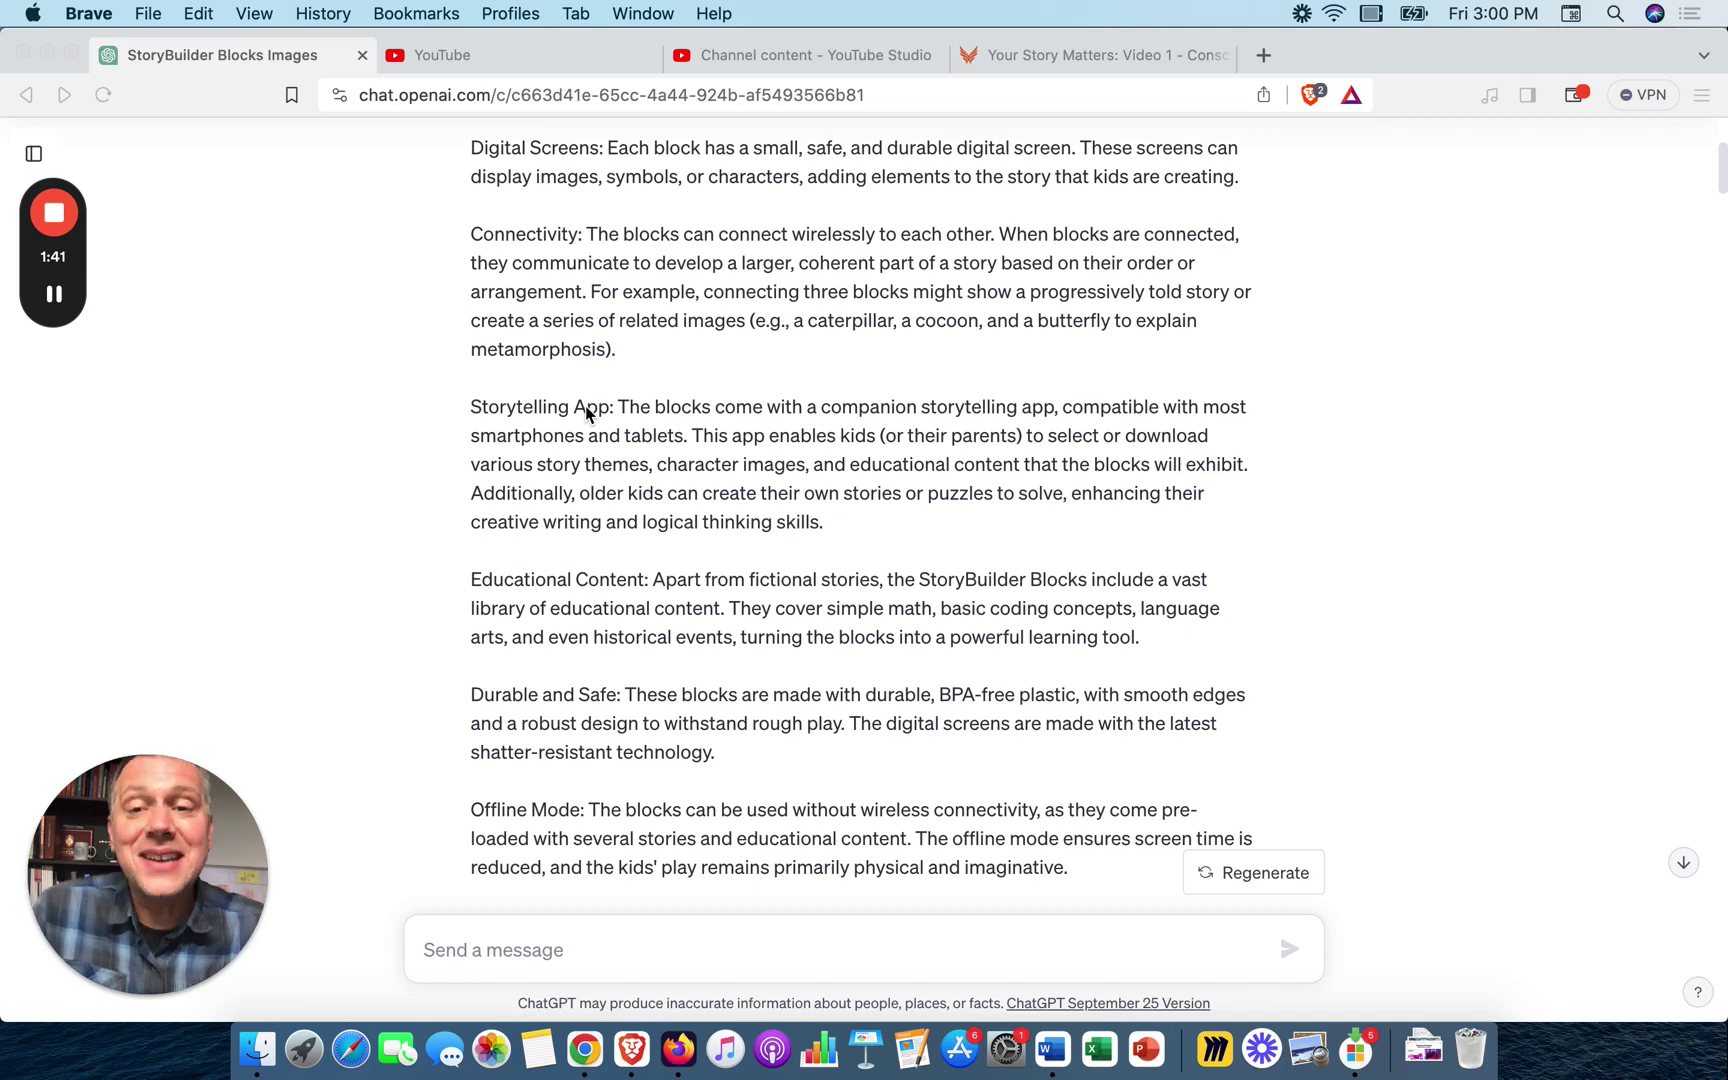
{"action": "scroll", "coordinate": [587, 414], "scroll_direction": "down", "scroll_amount": 2}
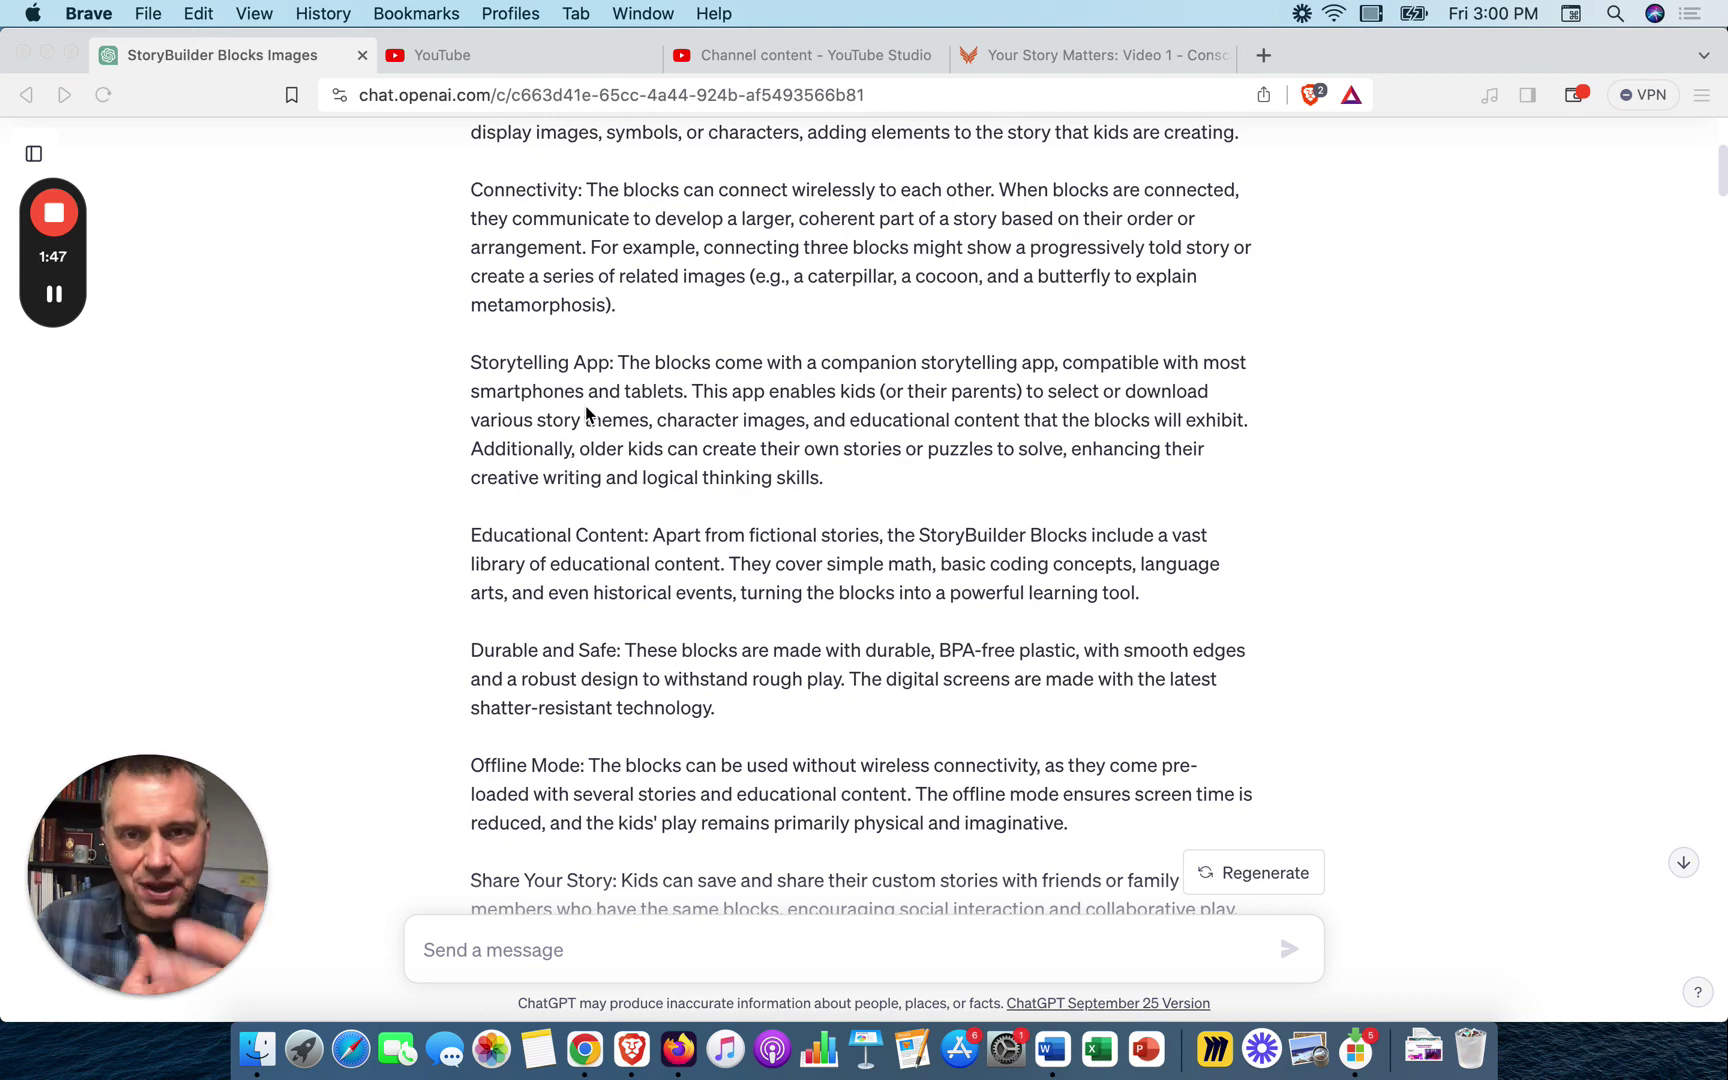
{"action": "scroll", "coordinate": [587, 413], "scroll_direction": "down", "scroll_amount": 1}
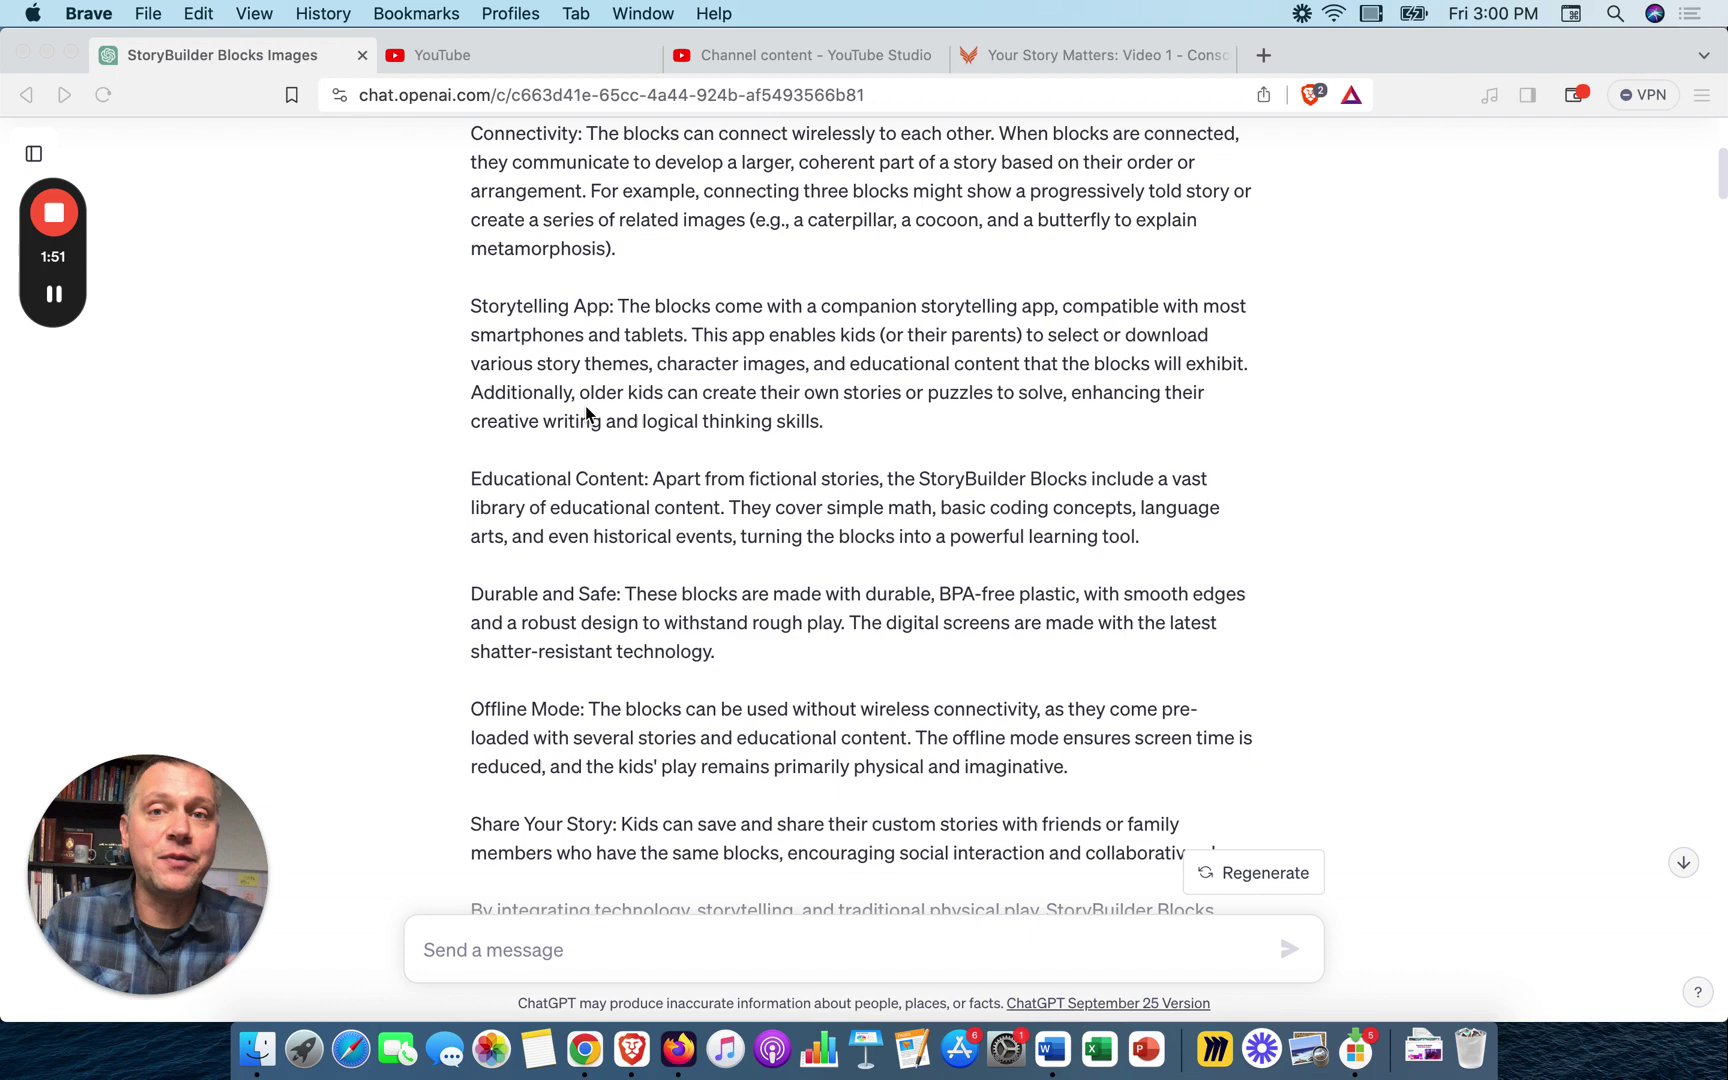
{"action": "scroll", "coordinate": [588, 413], "scroll_direction": "down", "scroll_amount": 2}
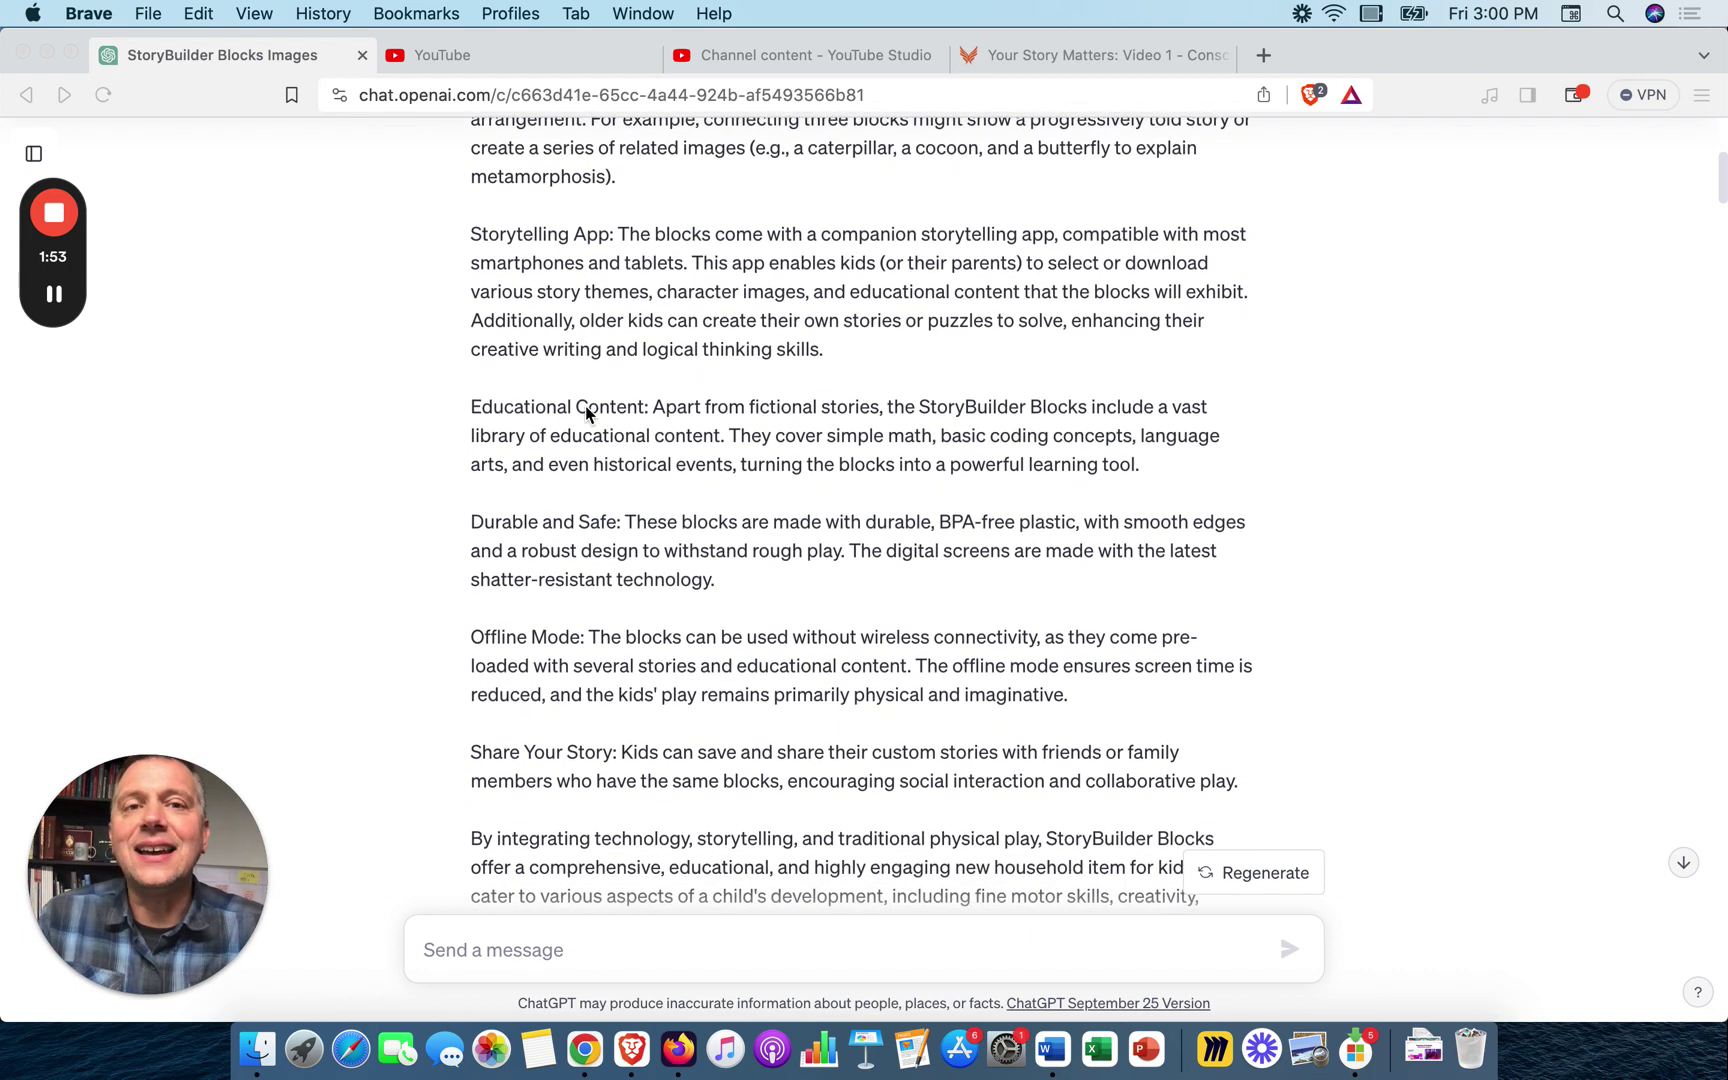
{"action": "scroll", "coordinate": [588, 413], "scroll_direction": "down", "scroll_amount": 3}
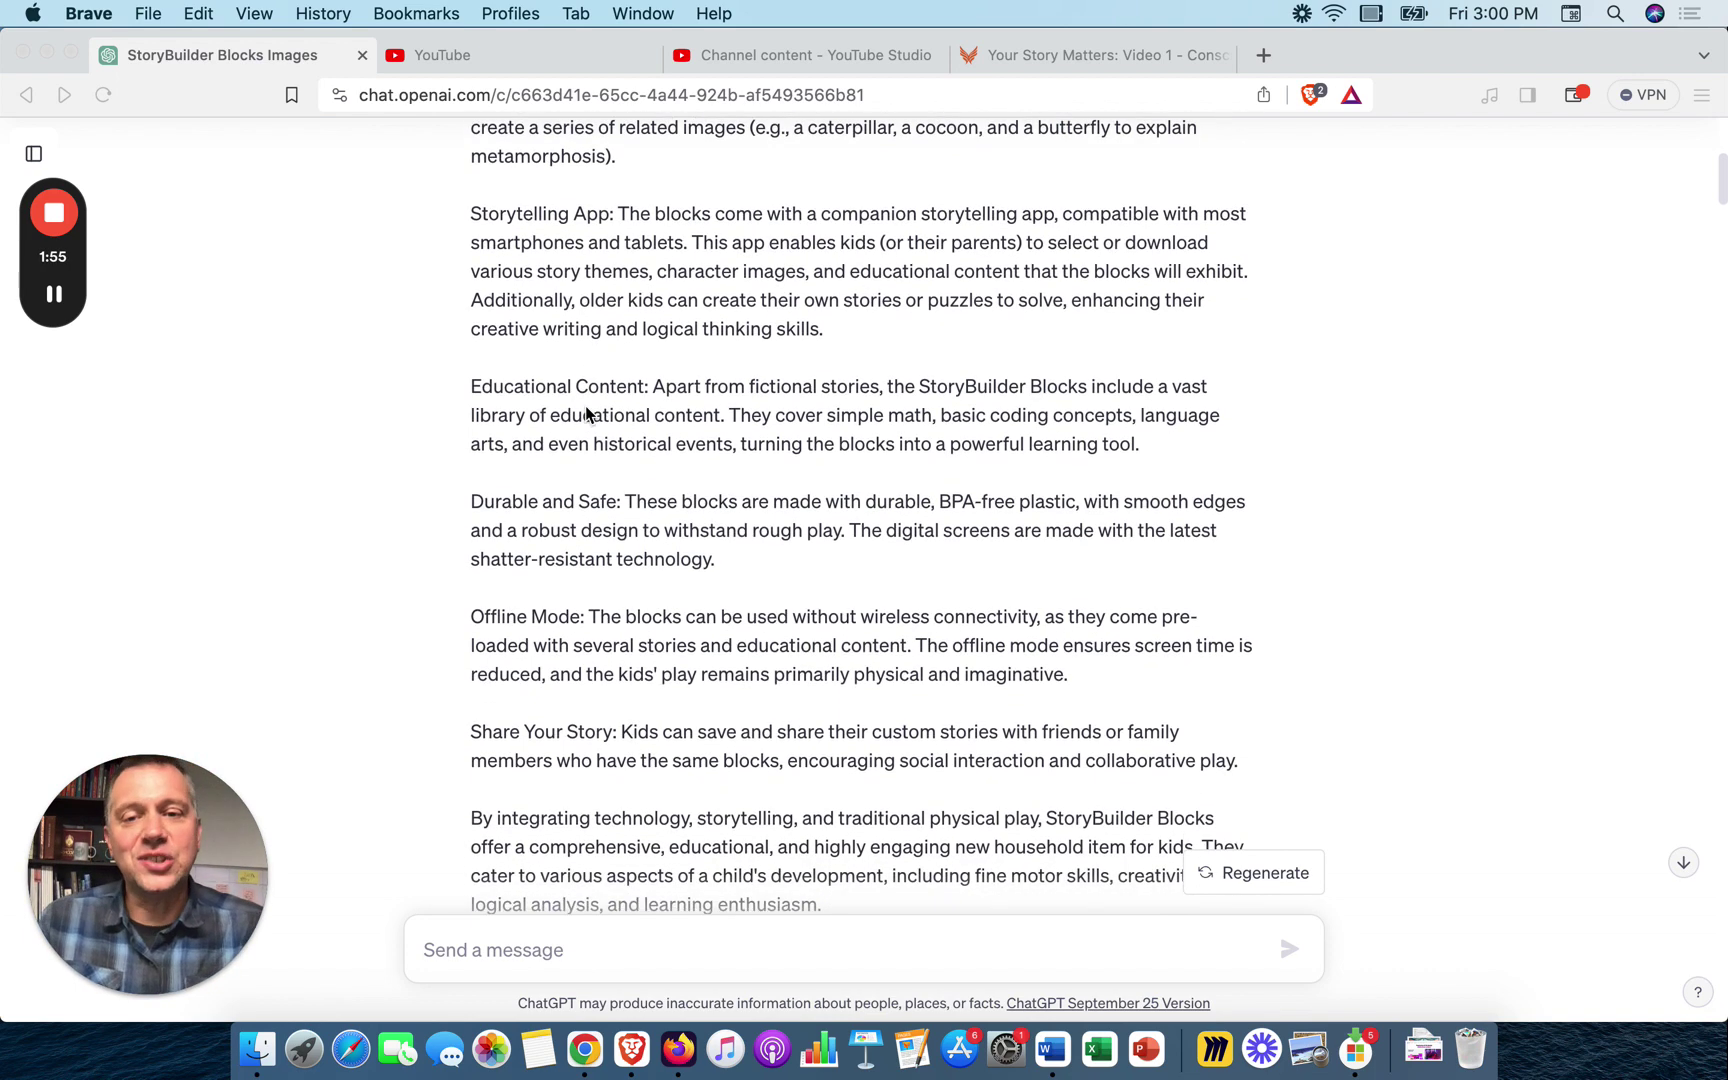
{"action": "scroll", "coordinate": [588, 413], "scroll_direction": "down", "scroll_amount": 1}
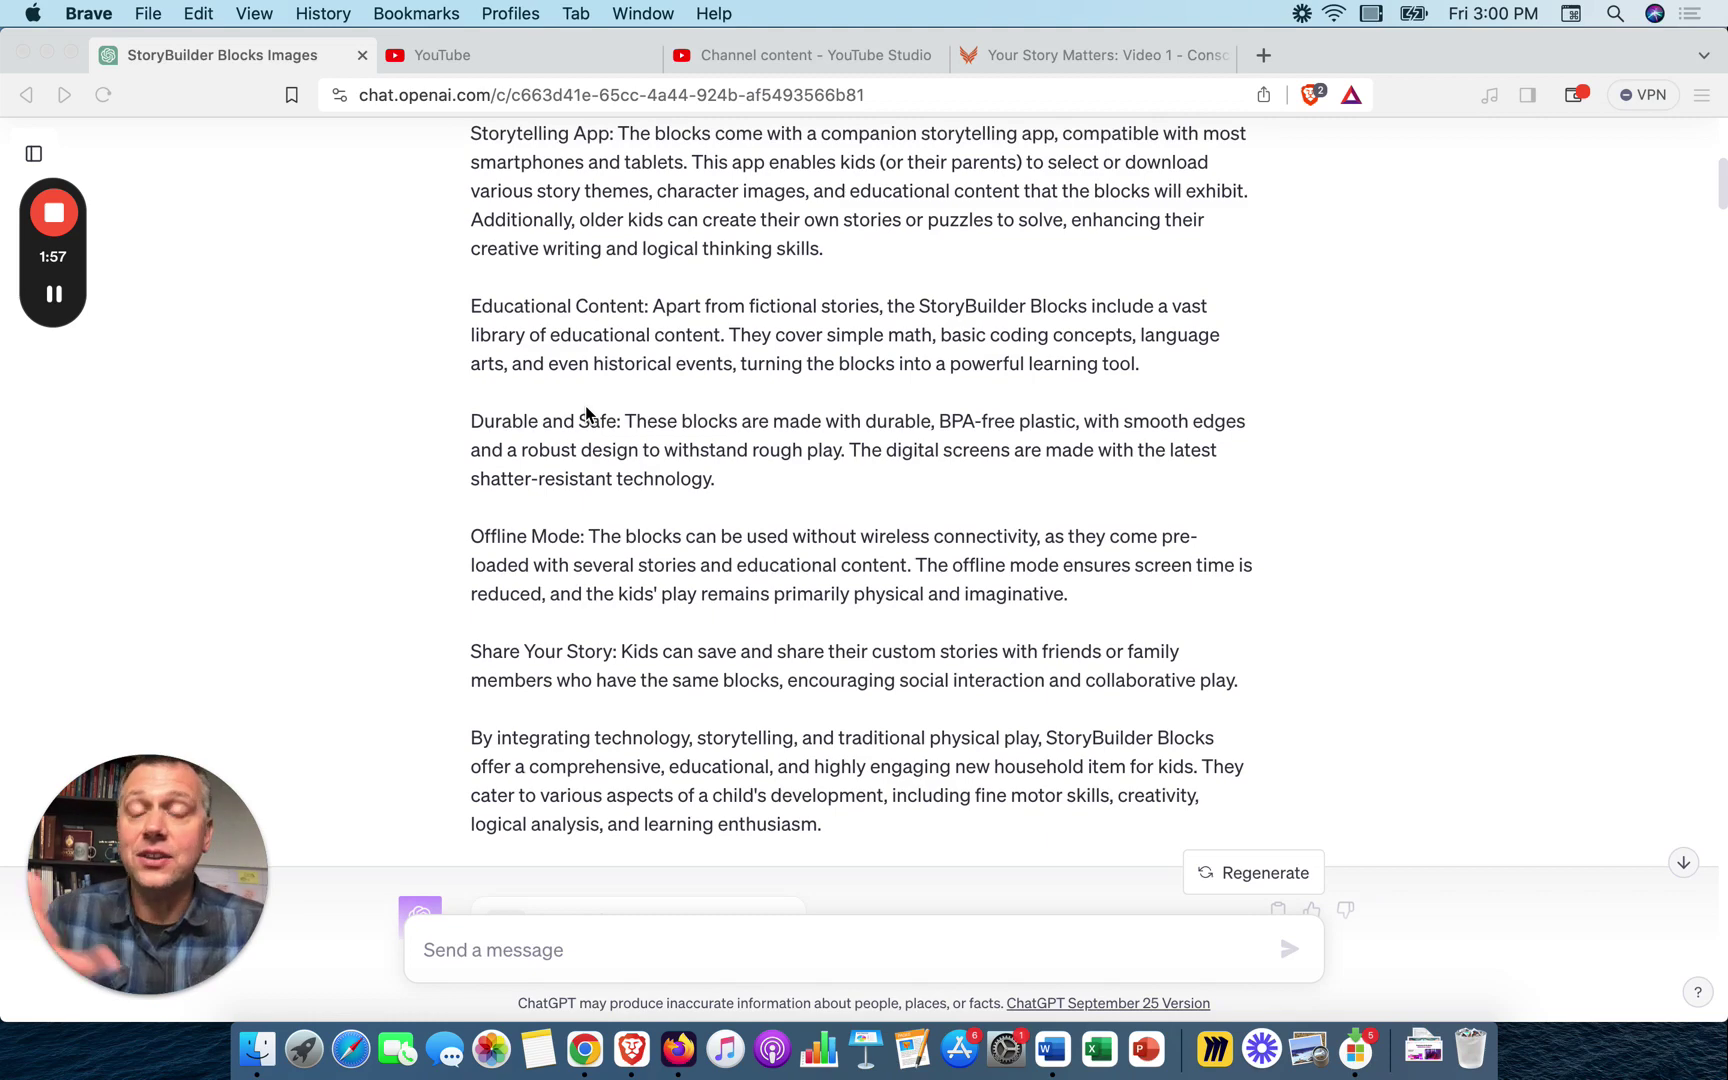
{"action": "scroll", "coordinate": [588, 413], "scroll_direction": "down", "scroll_amount": 5}
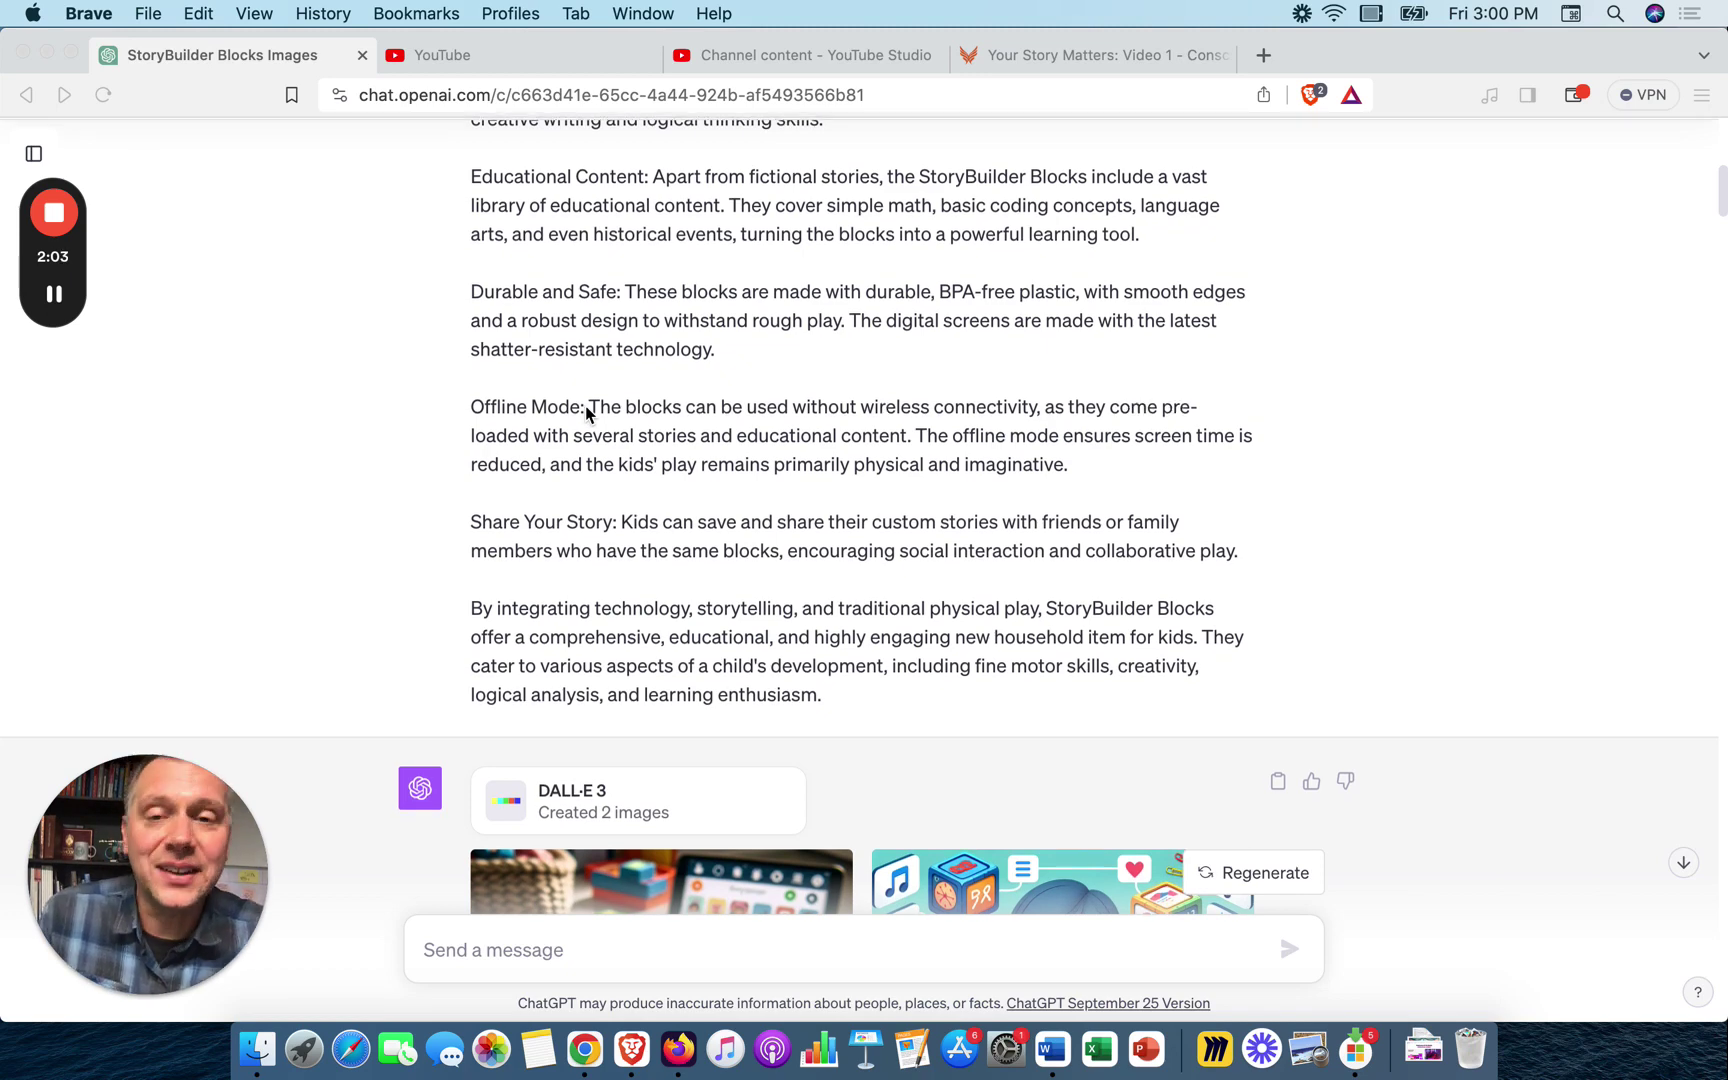
- Scroll down to the next user message, the photo-style follow-up prompt
{"action": "scroll", "coordinate": [588, 413], "scroll_direction": "down", "scroll_amount": 2}
{"action": "scroll", "coordinate": [588, 413], "scroll_direction": "down", "scroll_amount": 5}
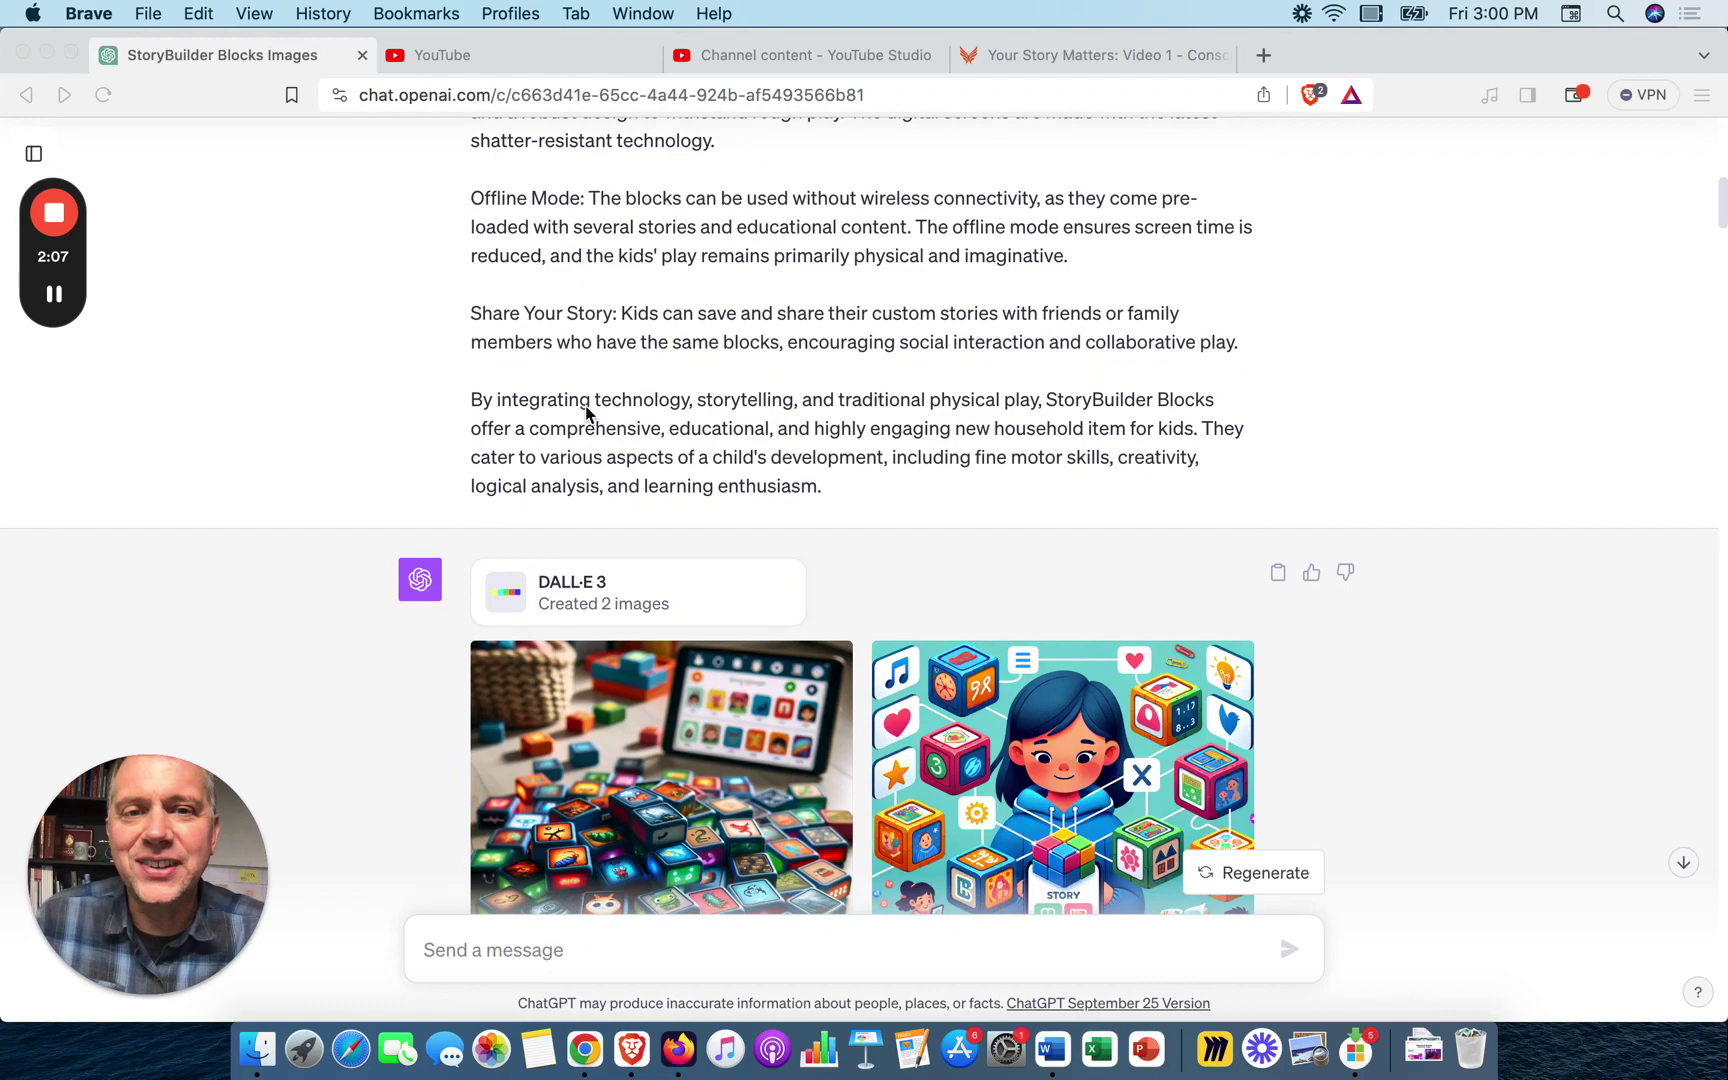
{"action": "scroll", "coordinate": [588, 413], "scroll_direction": "down", "scroll_amount": 1}
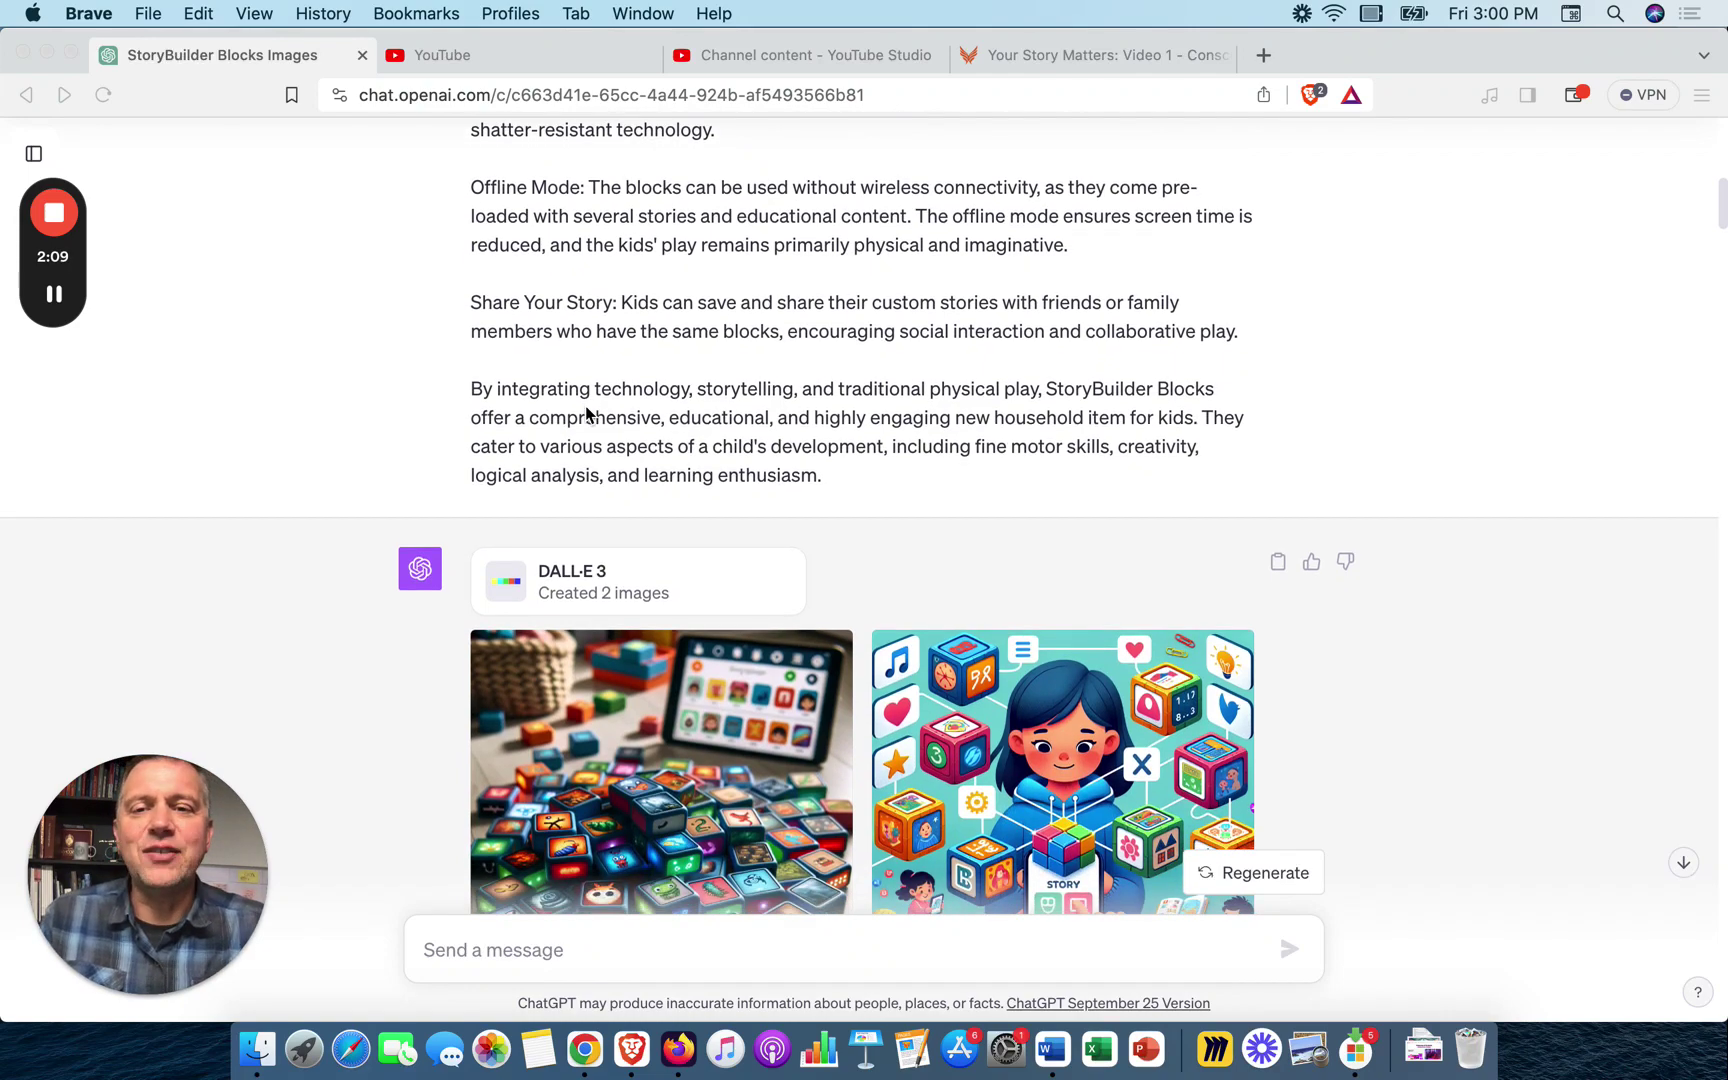
{"action": "scroll", "coordinate": [588, 413], "scroll_direction": "down", "scroll_amount": 3}
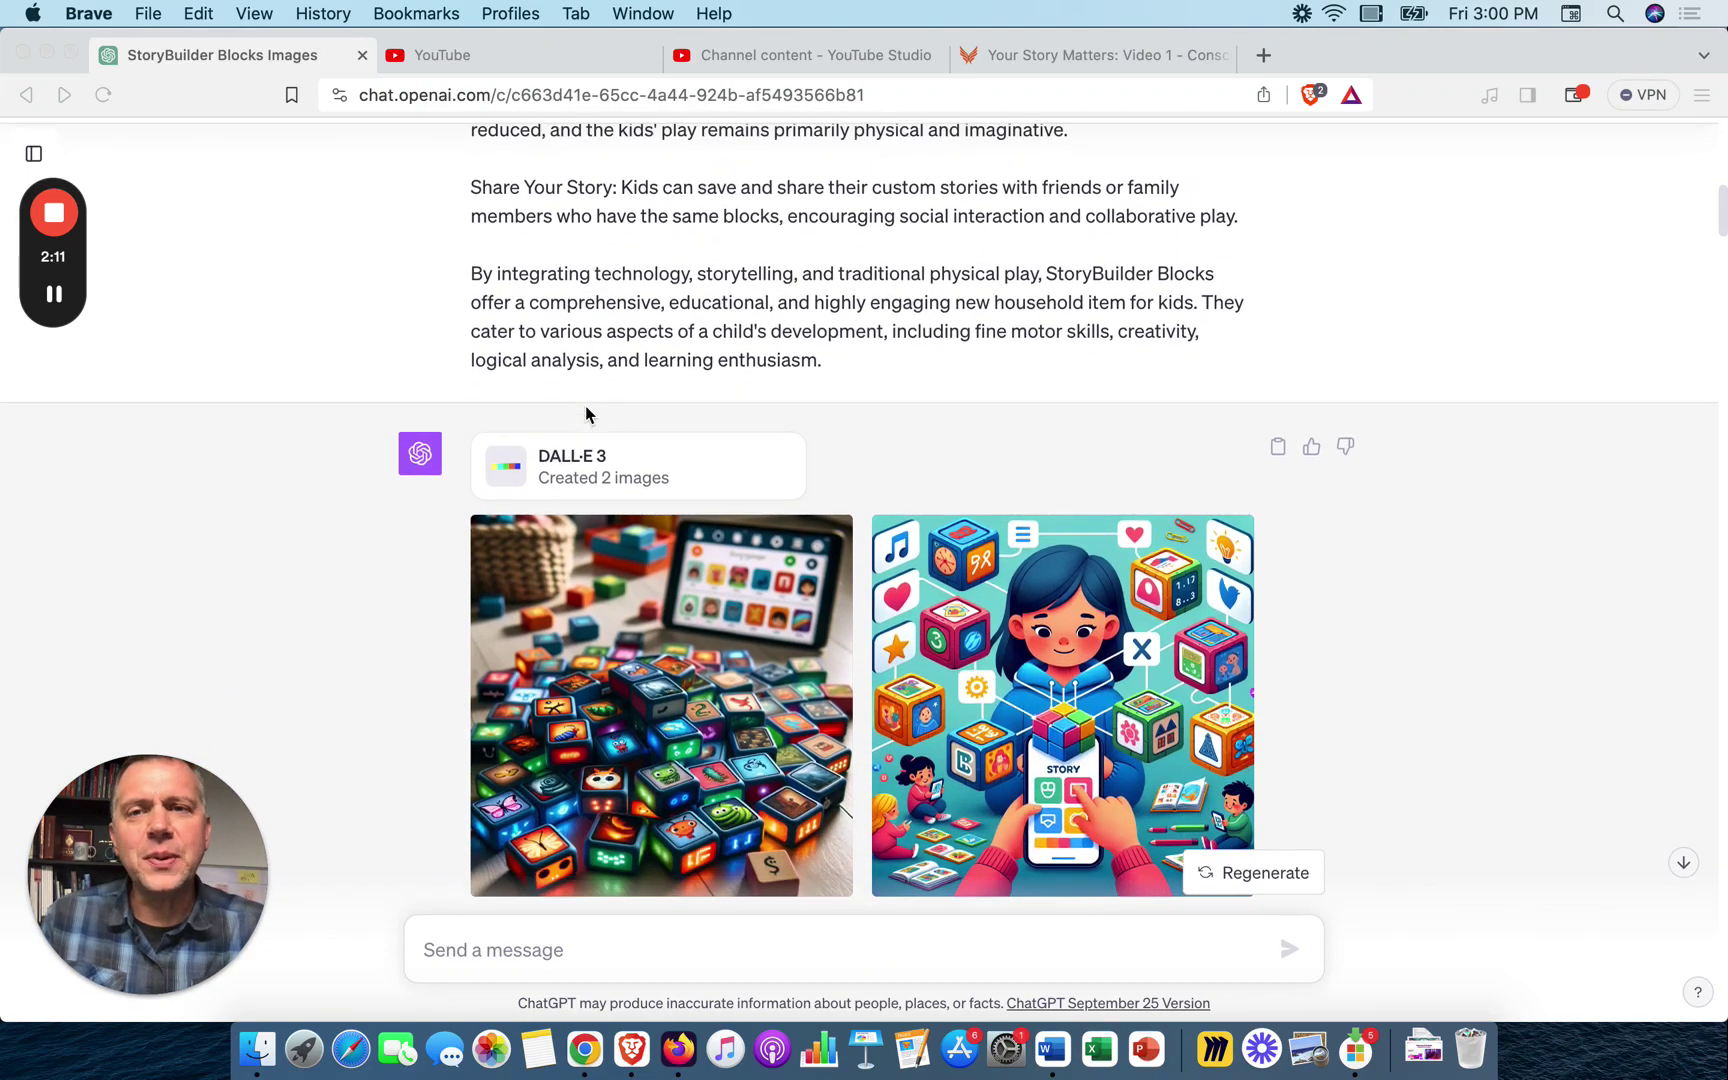
{"action": "scroll", "coordinate": [588, 413], "scroll_direction": "up", "scroll_amount": 15}
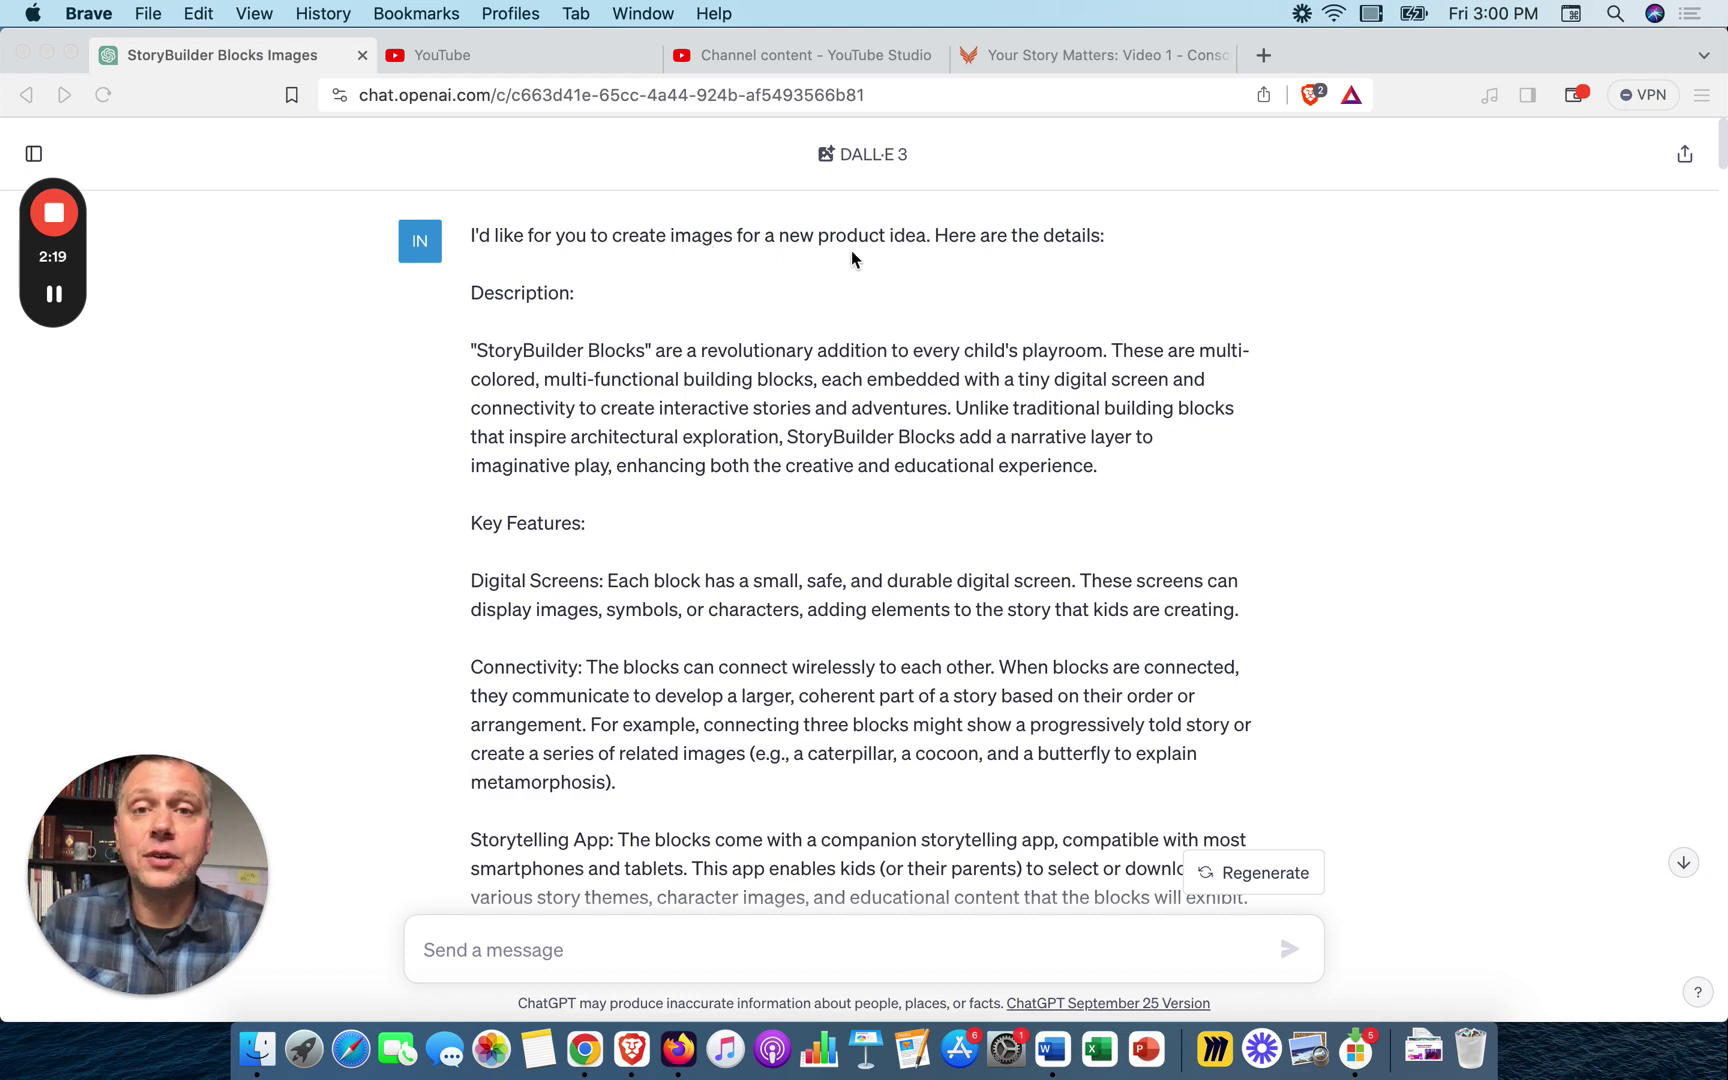
{"action": "scroll", "coordinate": [812, 467], "scroll_direction": "down", "scroll_amount": 5}
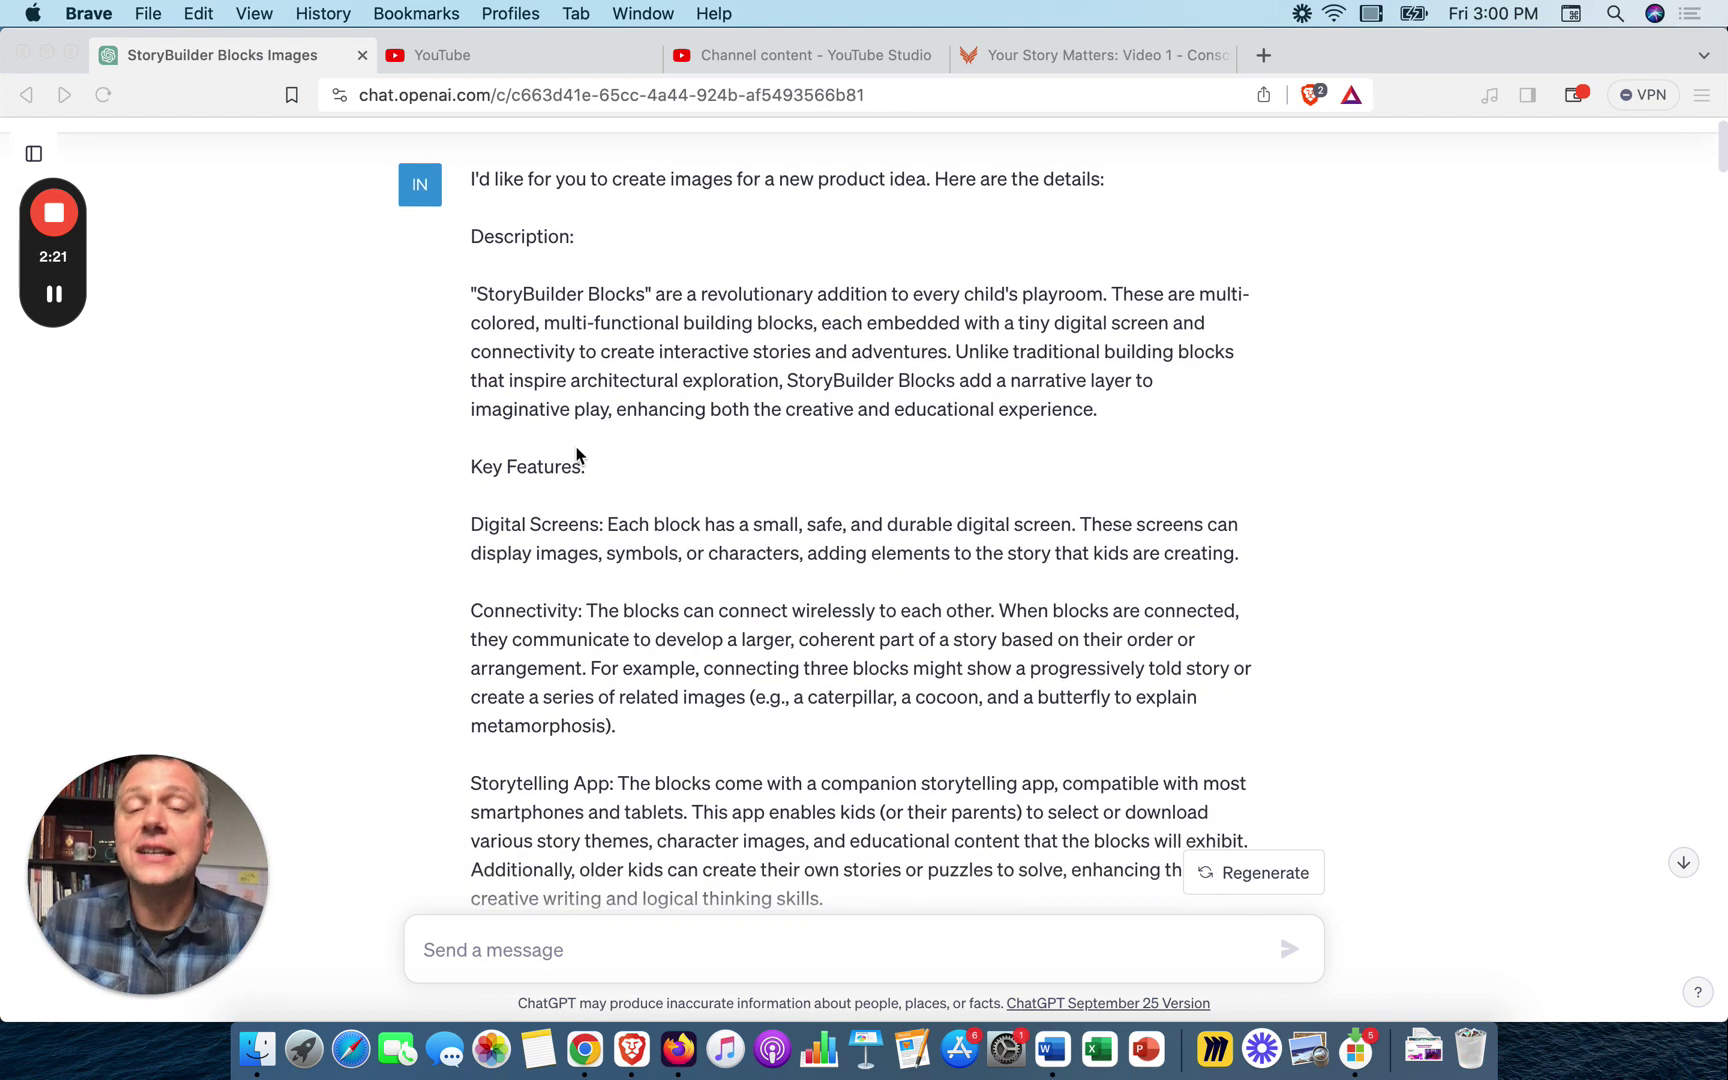
{"action": "scroll", "coordinate": [580, 460], "scroll_direction": "down", "scroll_amount": 10}
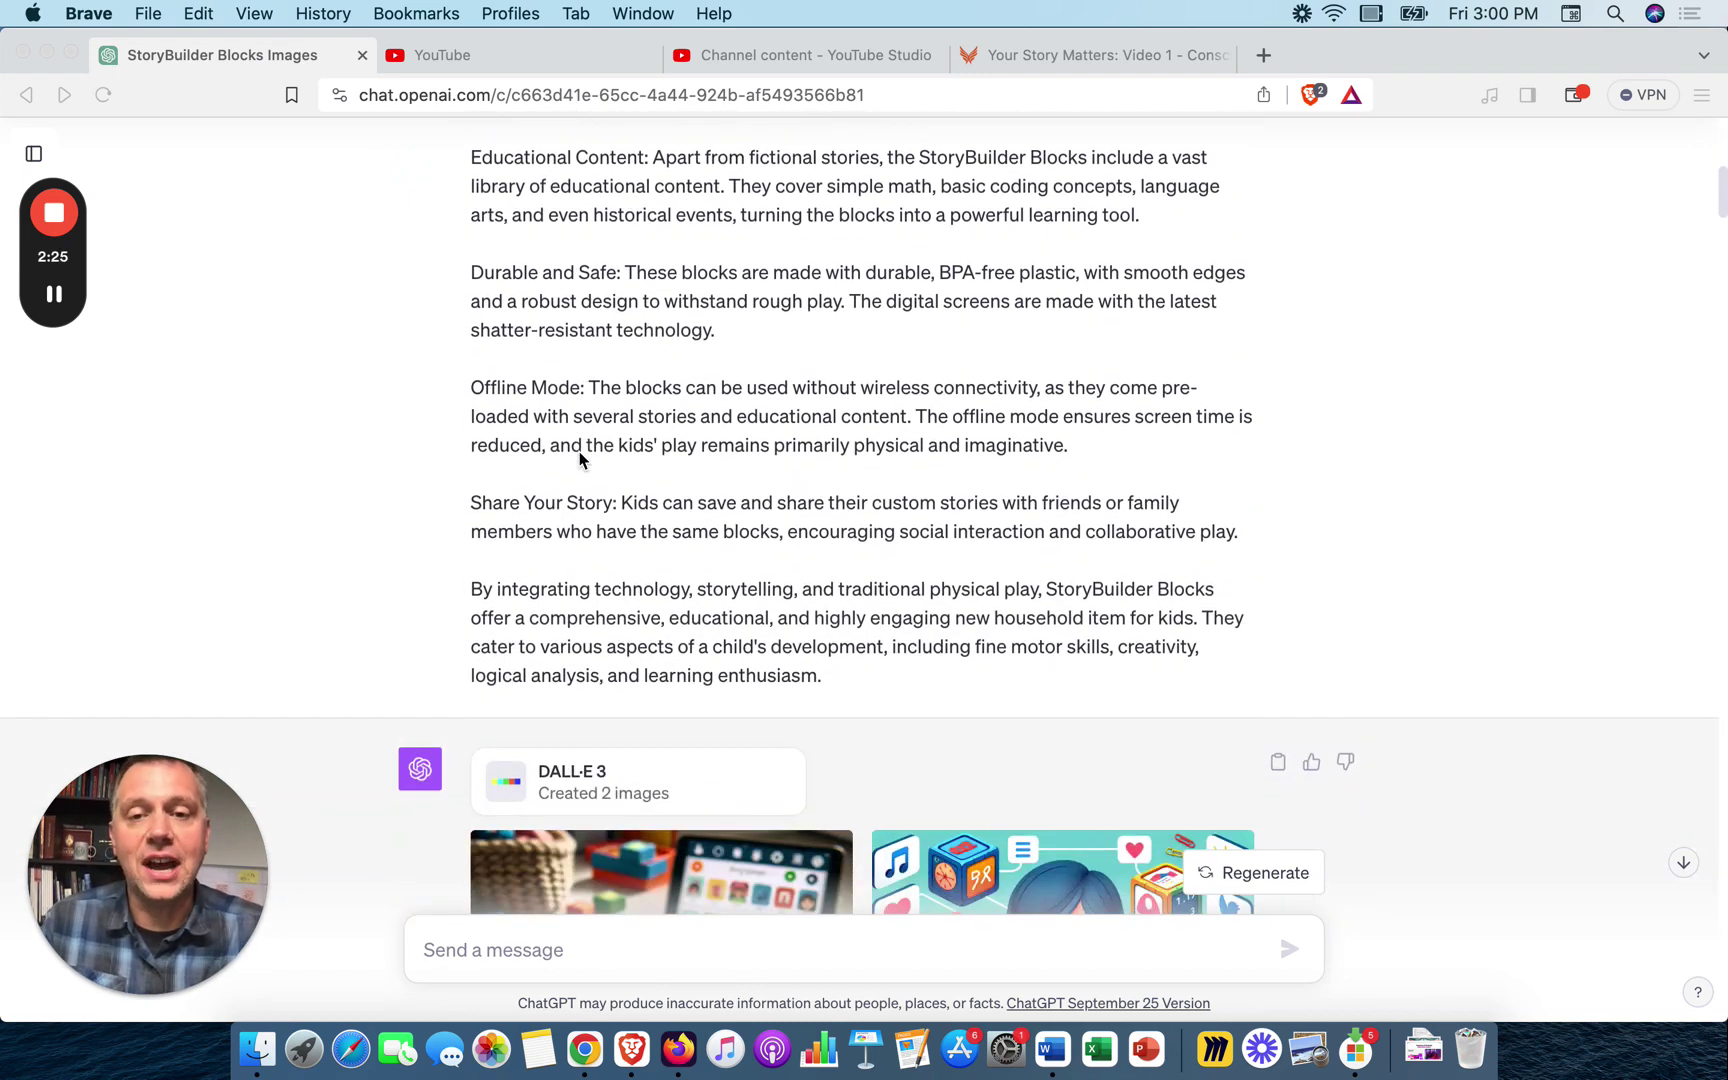
{"action": "scroll", "coordinate": [580, 458], "scroll_direction": "down", "scroll_amount": 10}
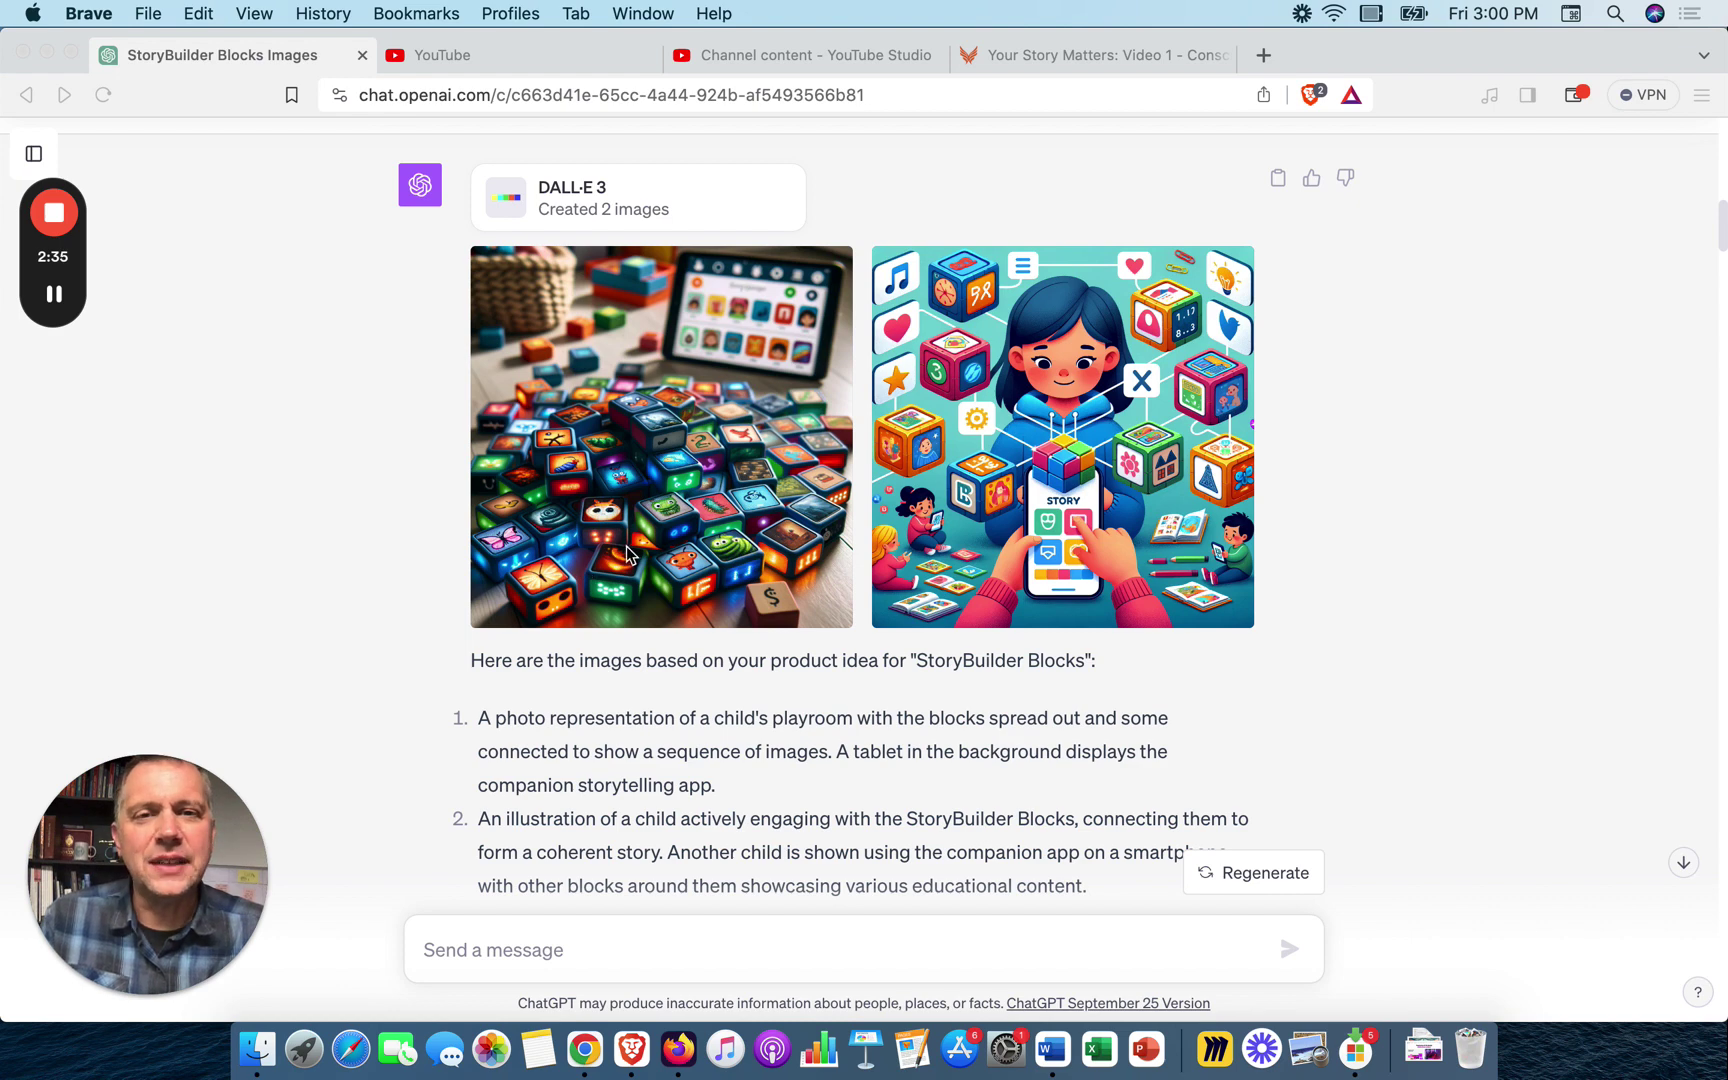
{"action": "scroll", "coordinate": [640, 560], "scroll_direction": "down", "scroll_amount": 4}
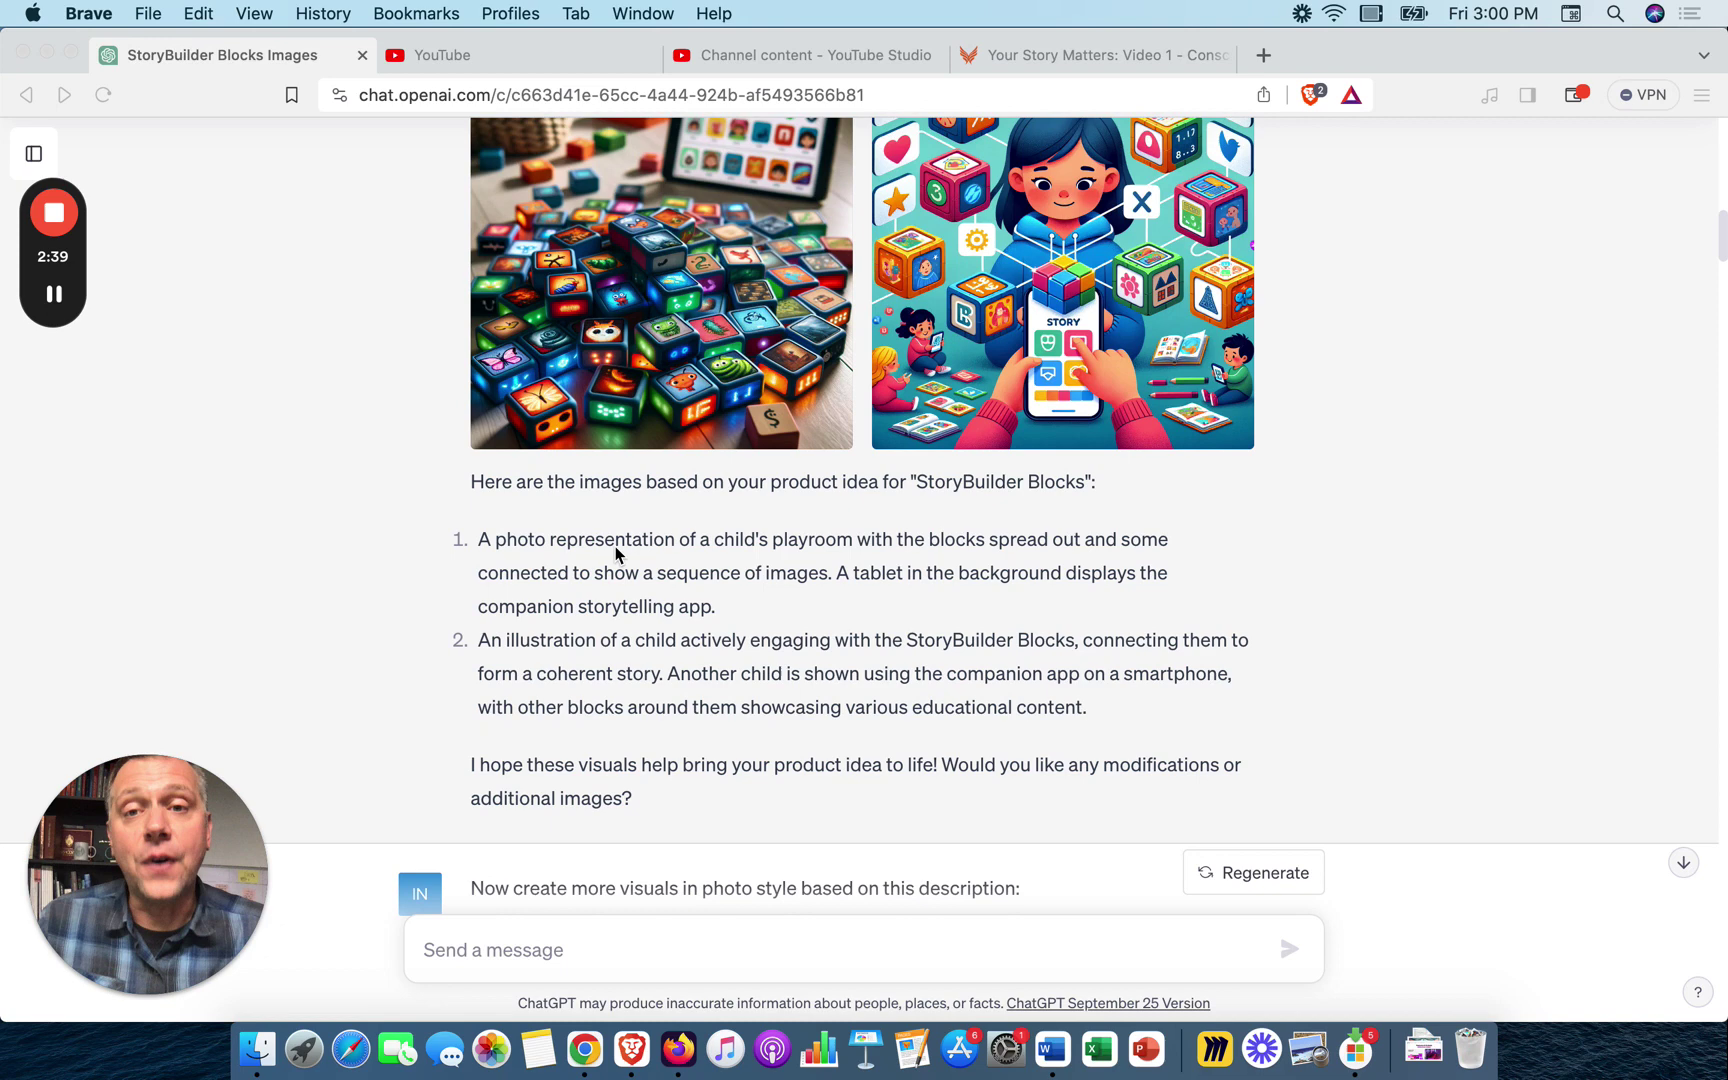
- Scroll through the photo-style request for block design, app interface and eco-friendly packaging to the 'Created 3 images' reply
{"action": "scroll", "coordinate": [616, 547], "scroll_direction": "down", "scroll_amount": 8}
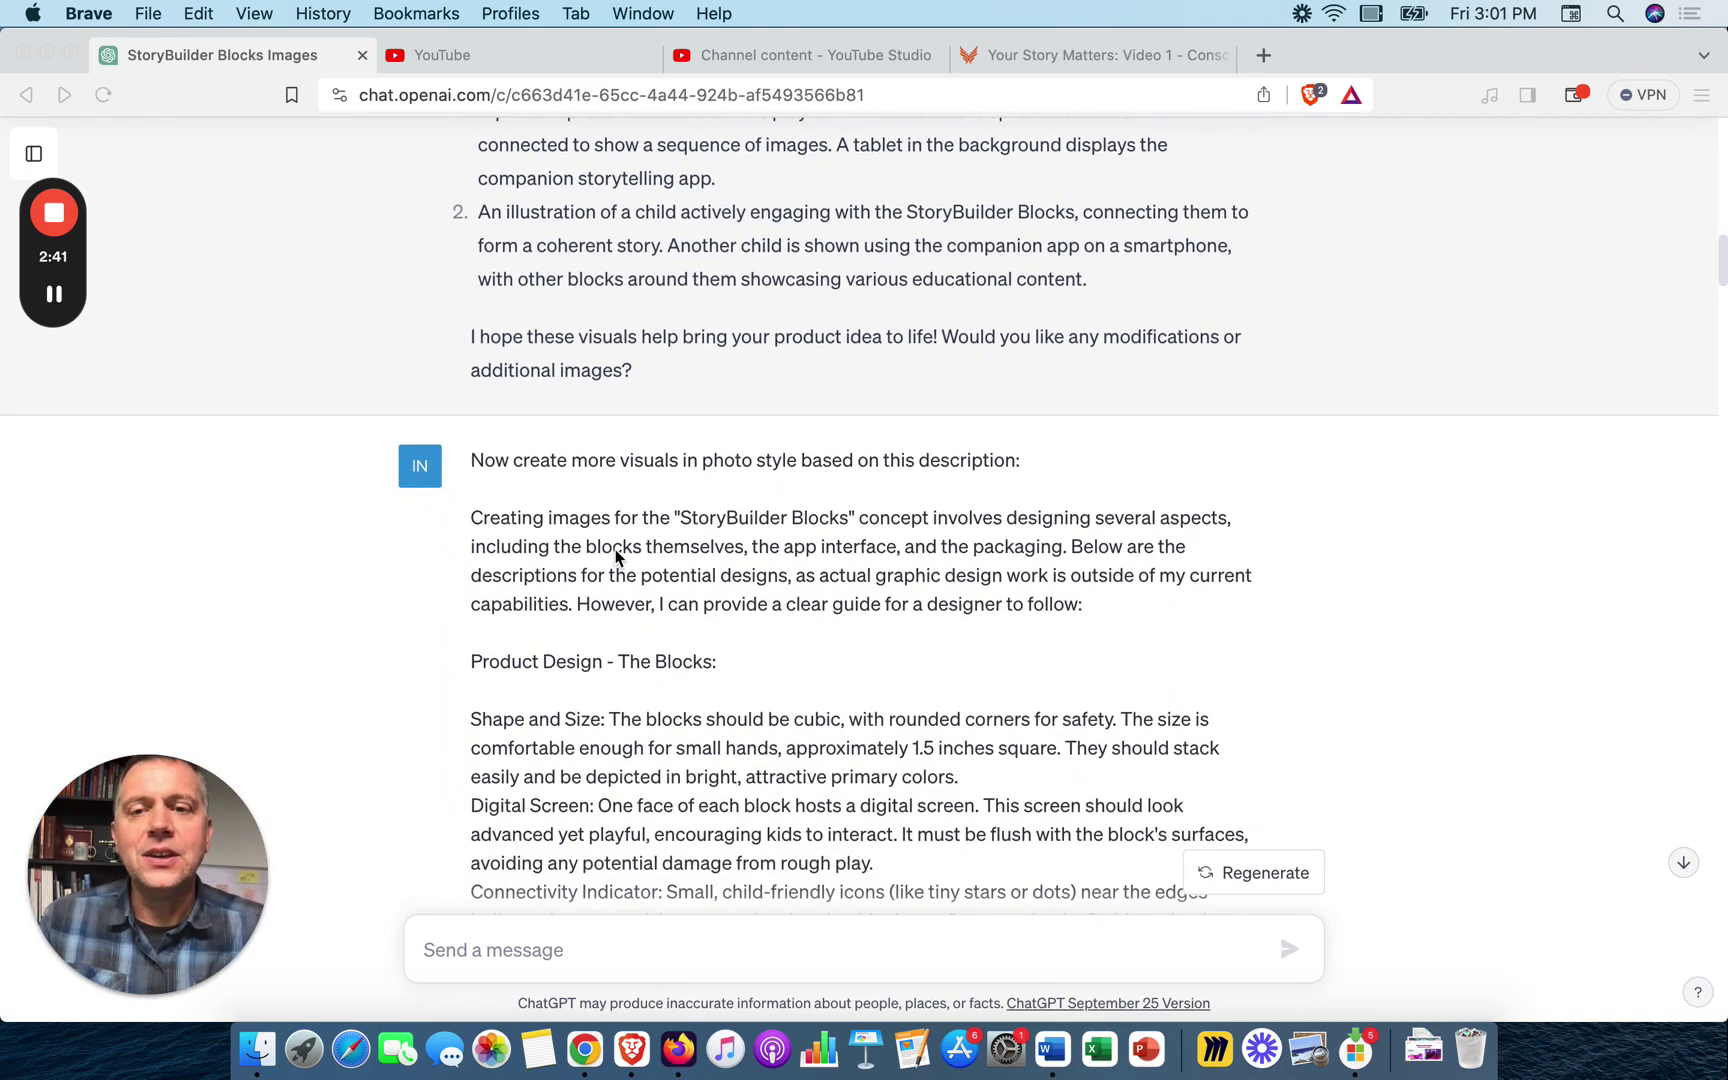
{"action": "scroll", "coordinate": [616, 549], "scroll_direction": "down", "scroll_amount": 3}
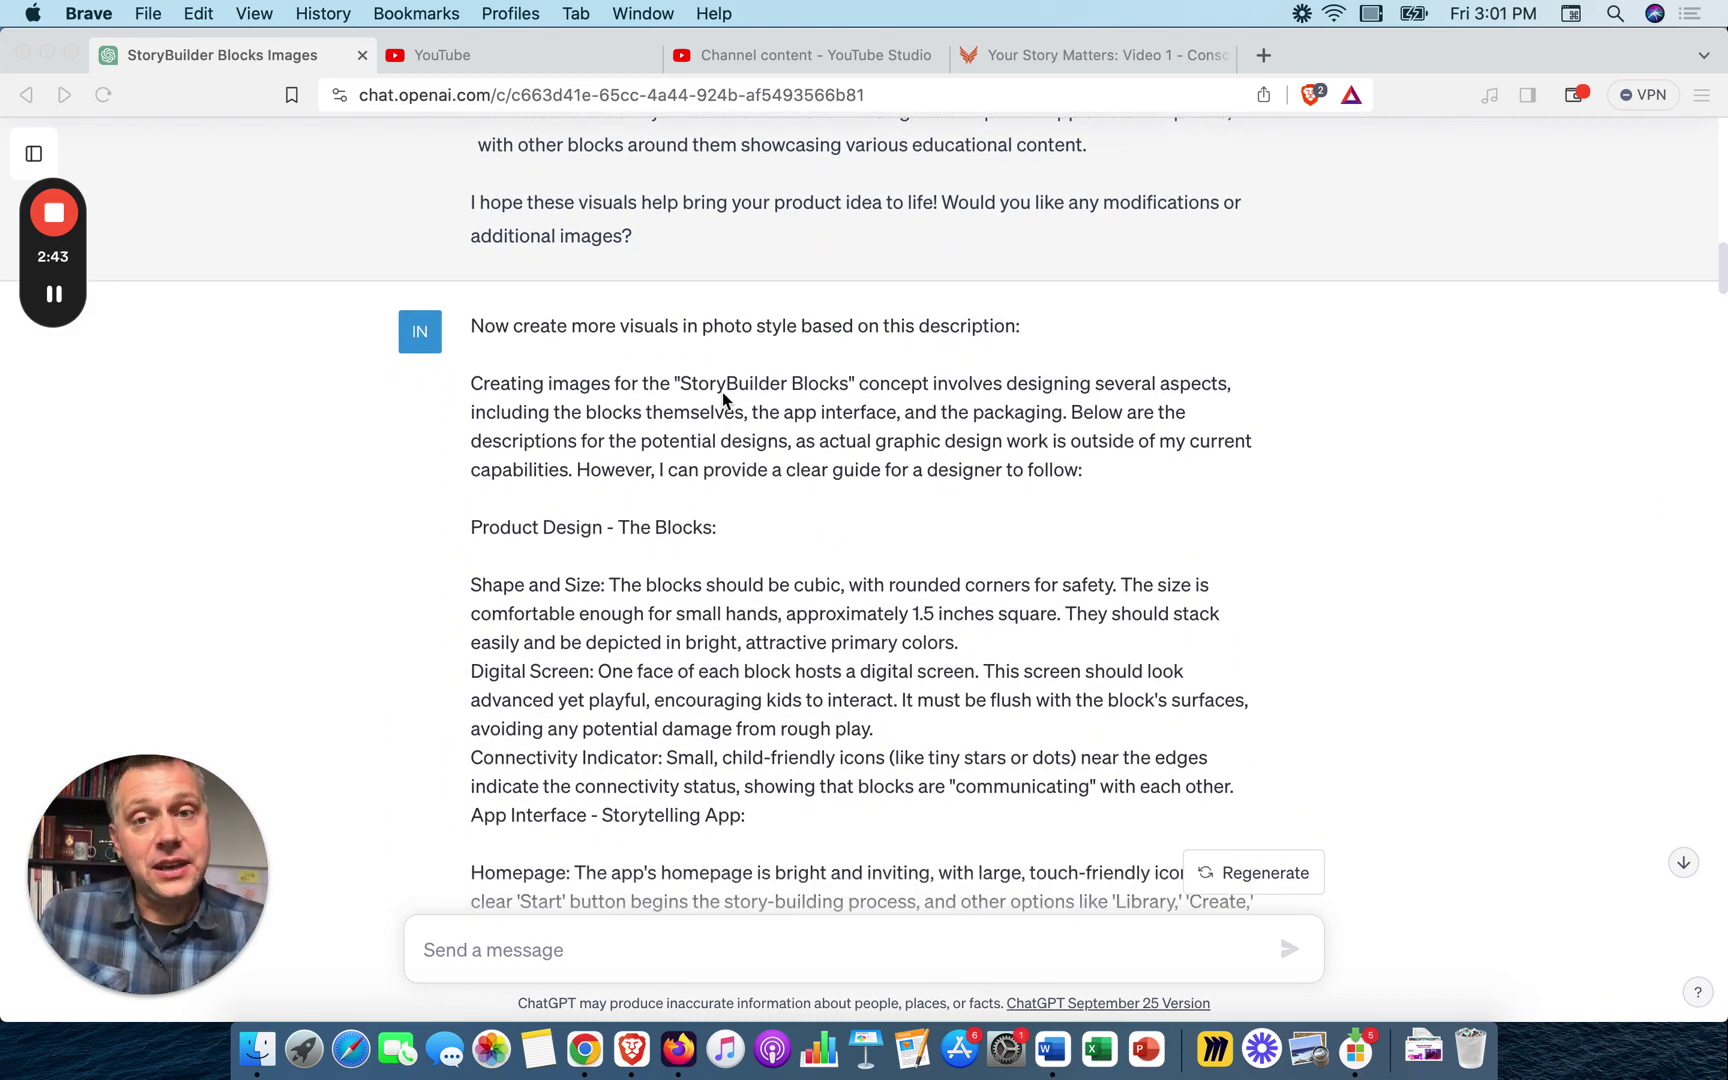
{"action": "scroll", "coordinate": [724, 399], "scroll_direction": "down", "scroll_amount": 2}
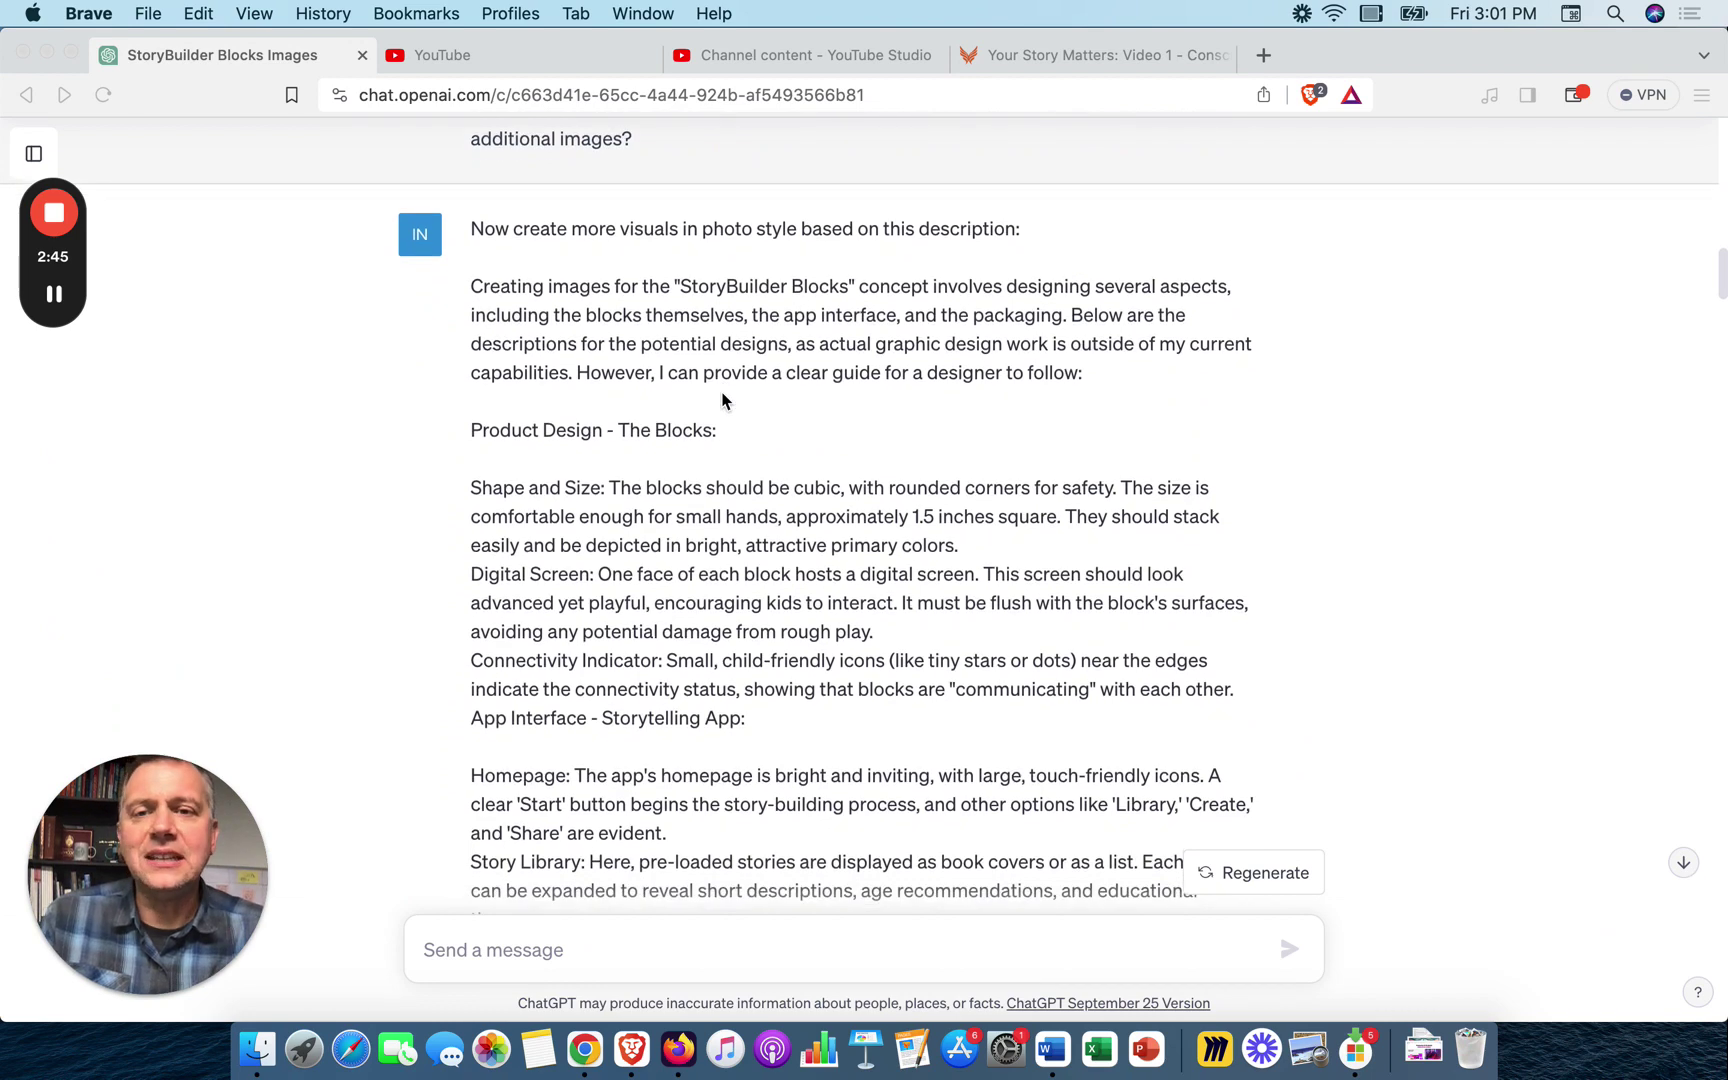
{"action": "scroll", "coordinate": [720, 398], "scroll_direction": "down", "scroll_amount": 3}
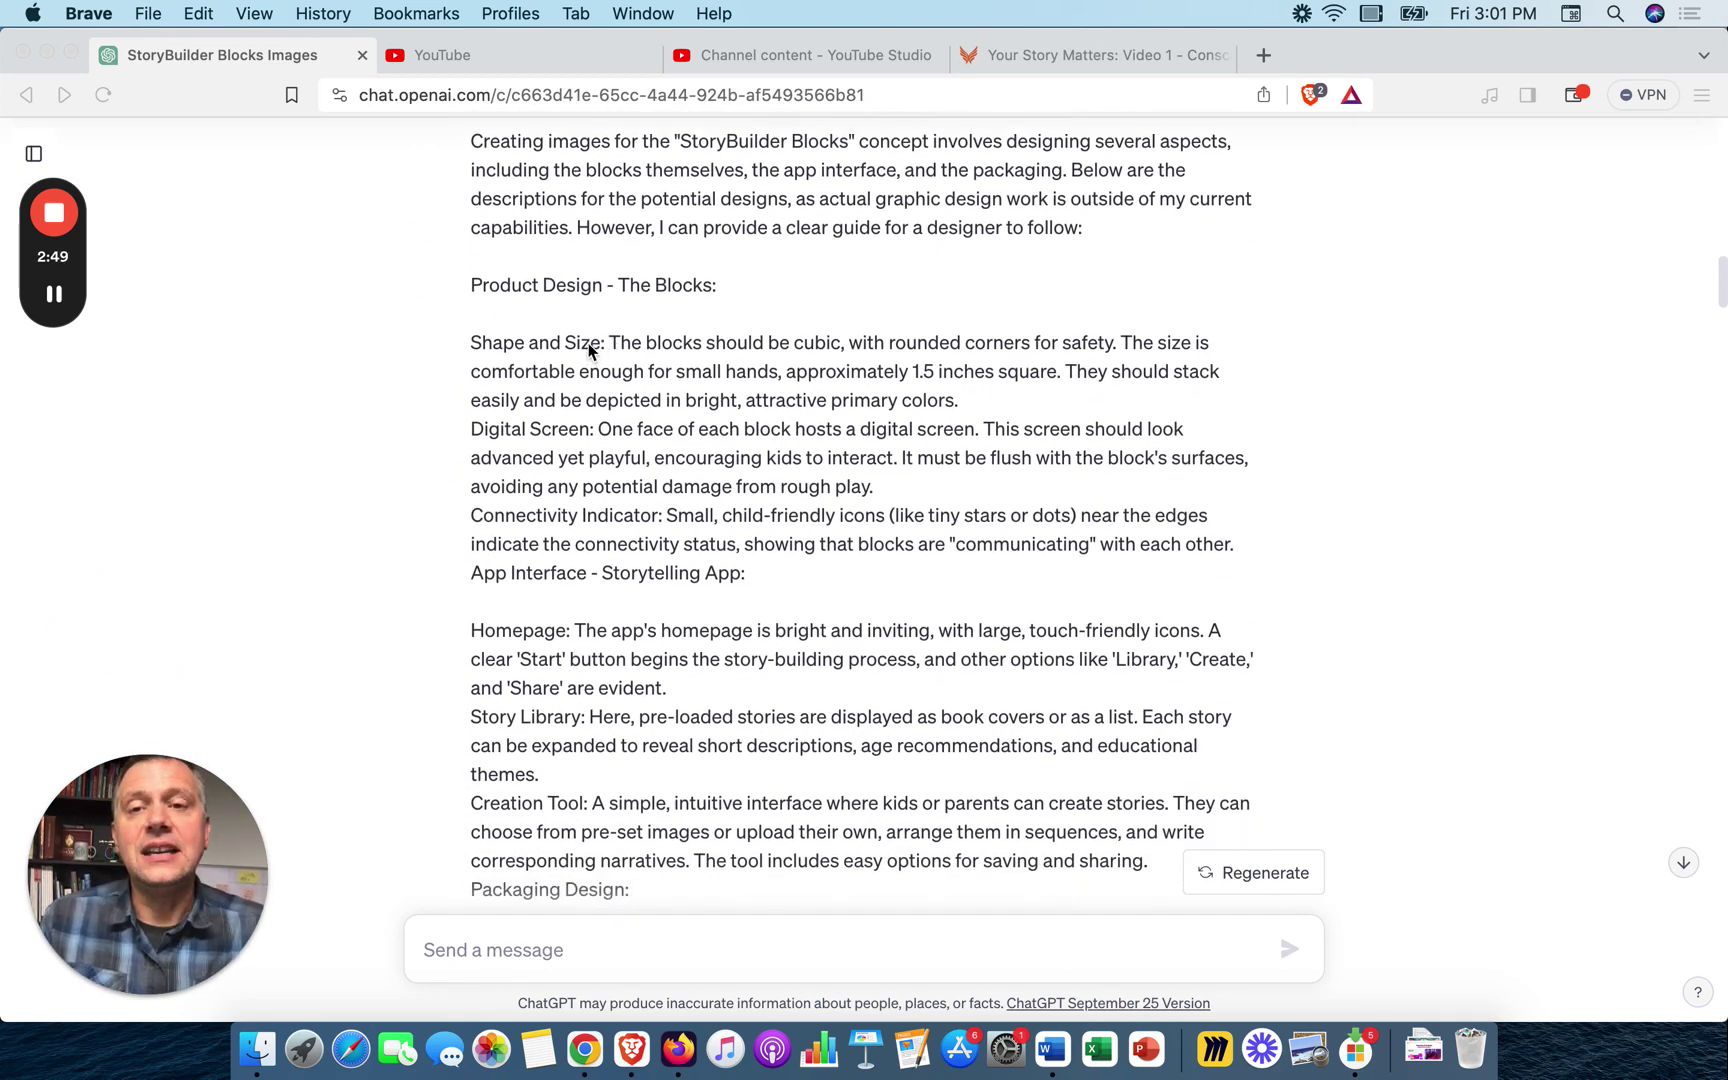
{"action": "scroll", "coordinate": [590, 350], "scroll_direction": "down", "scroll_amount": 2}
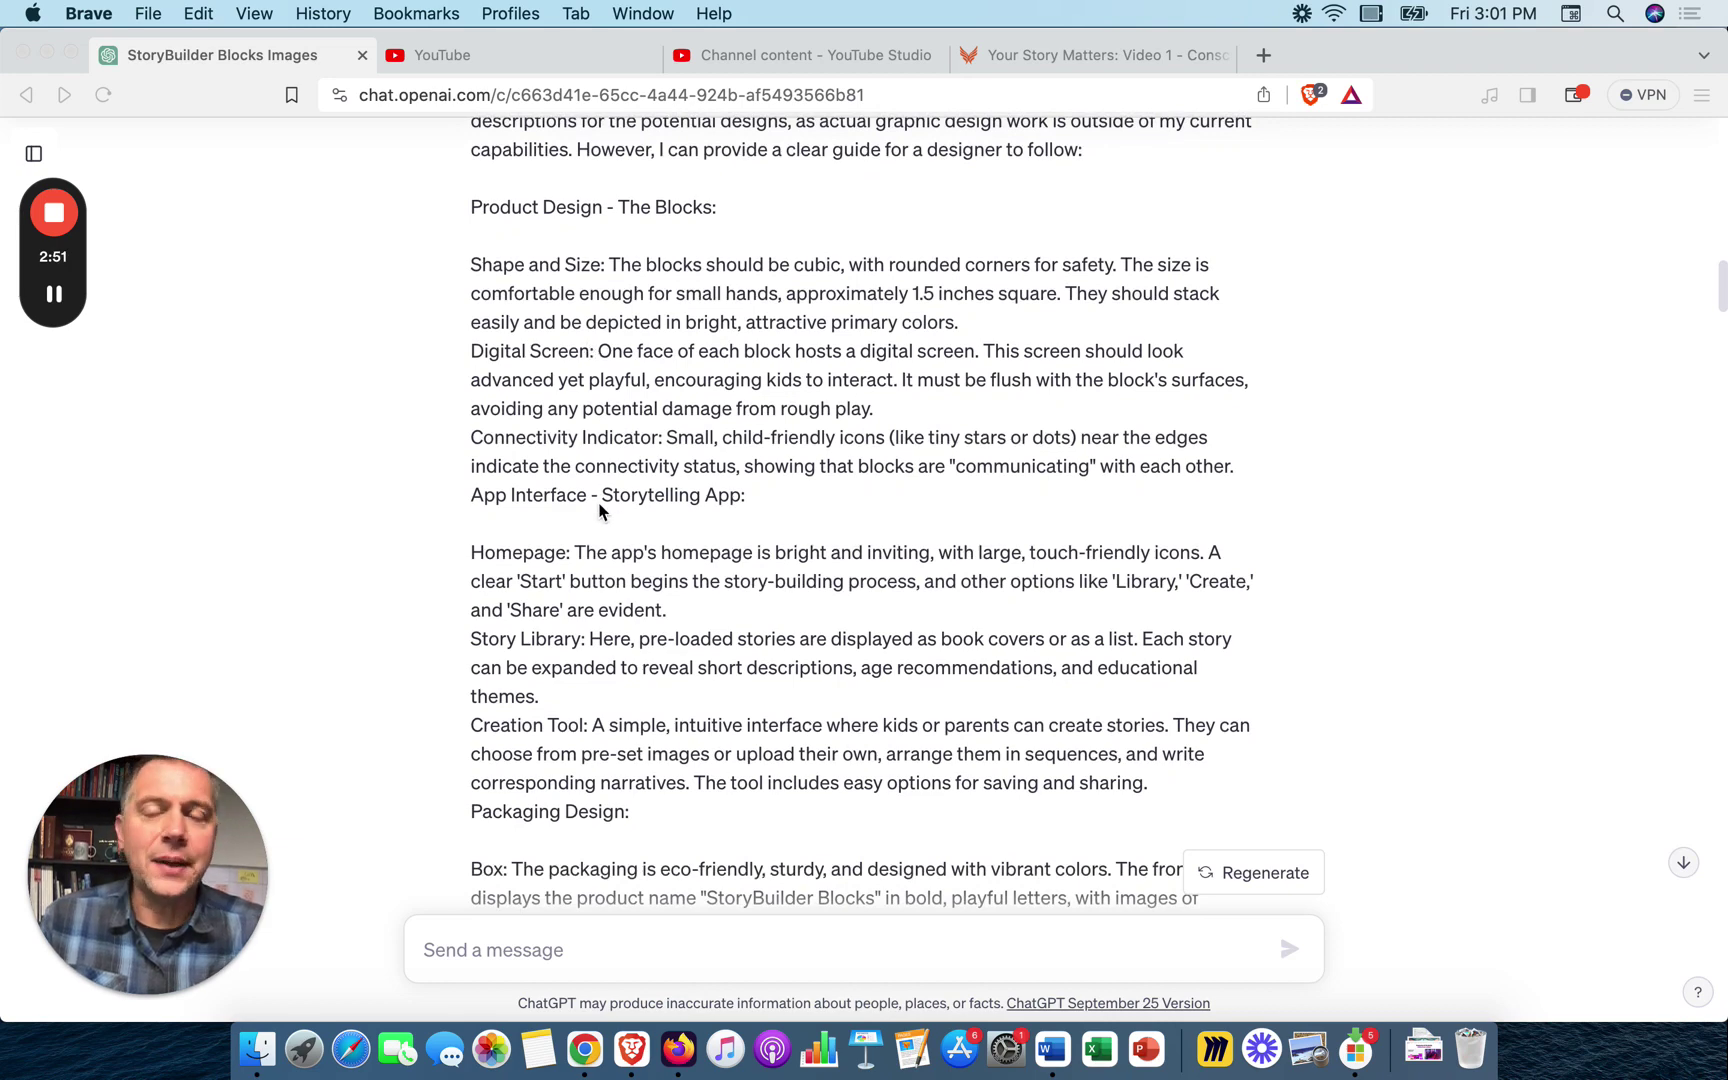
{"action": "scroll", "coordinate": [600, 511], "scroll_direction": "up", "scroll_amount": 5}
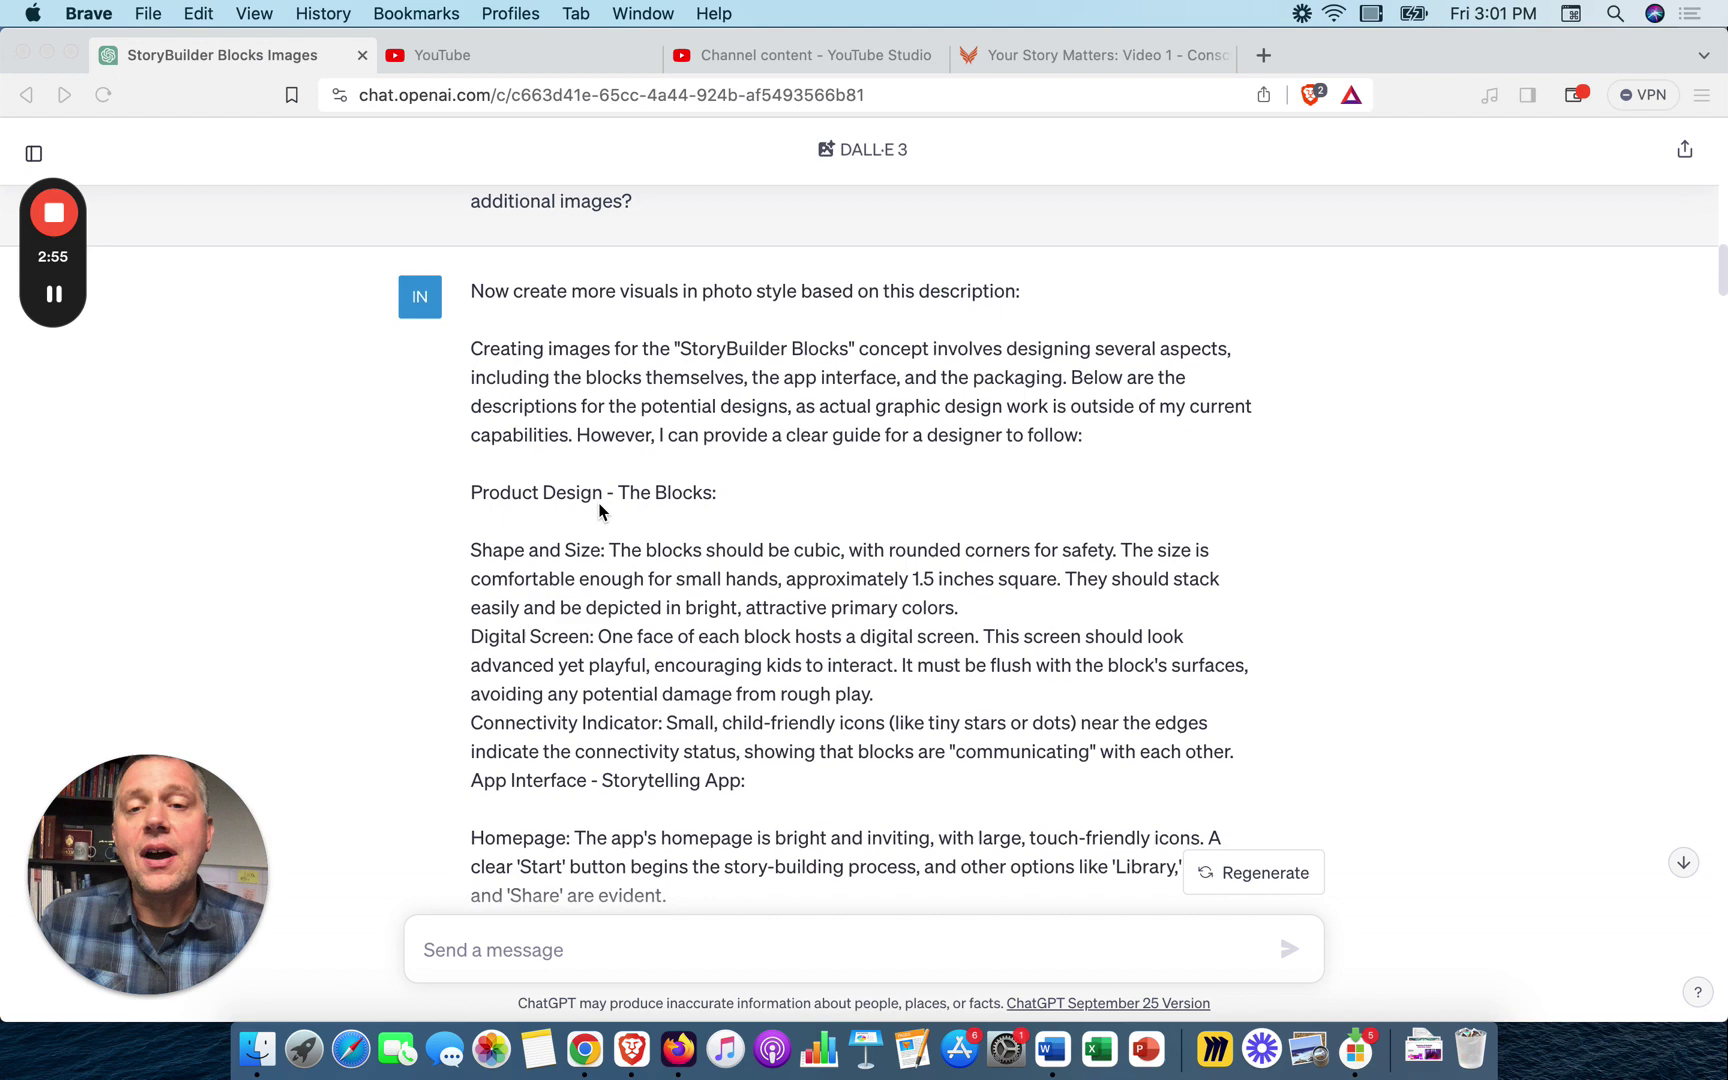
{"action": "scroll", "coordinate": [600, 505], "scroll_direction": "down", "scroll_amount": 1}
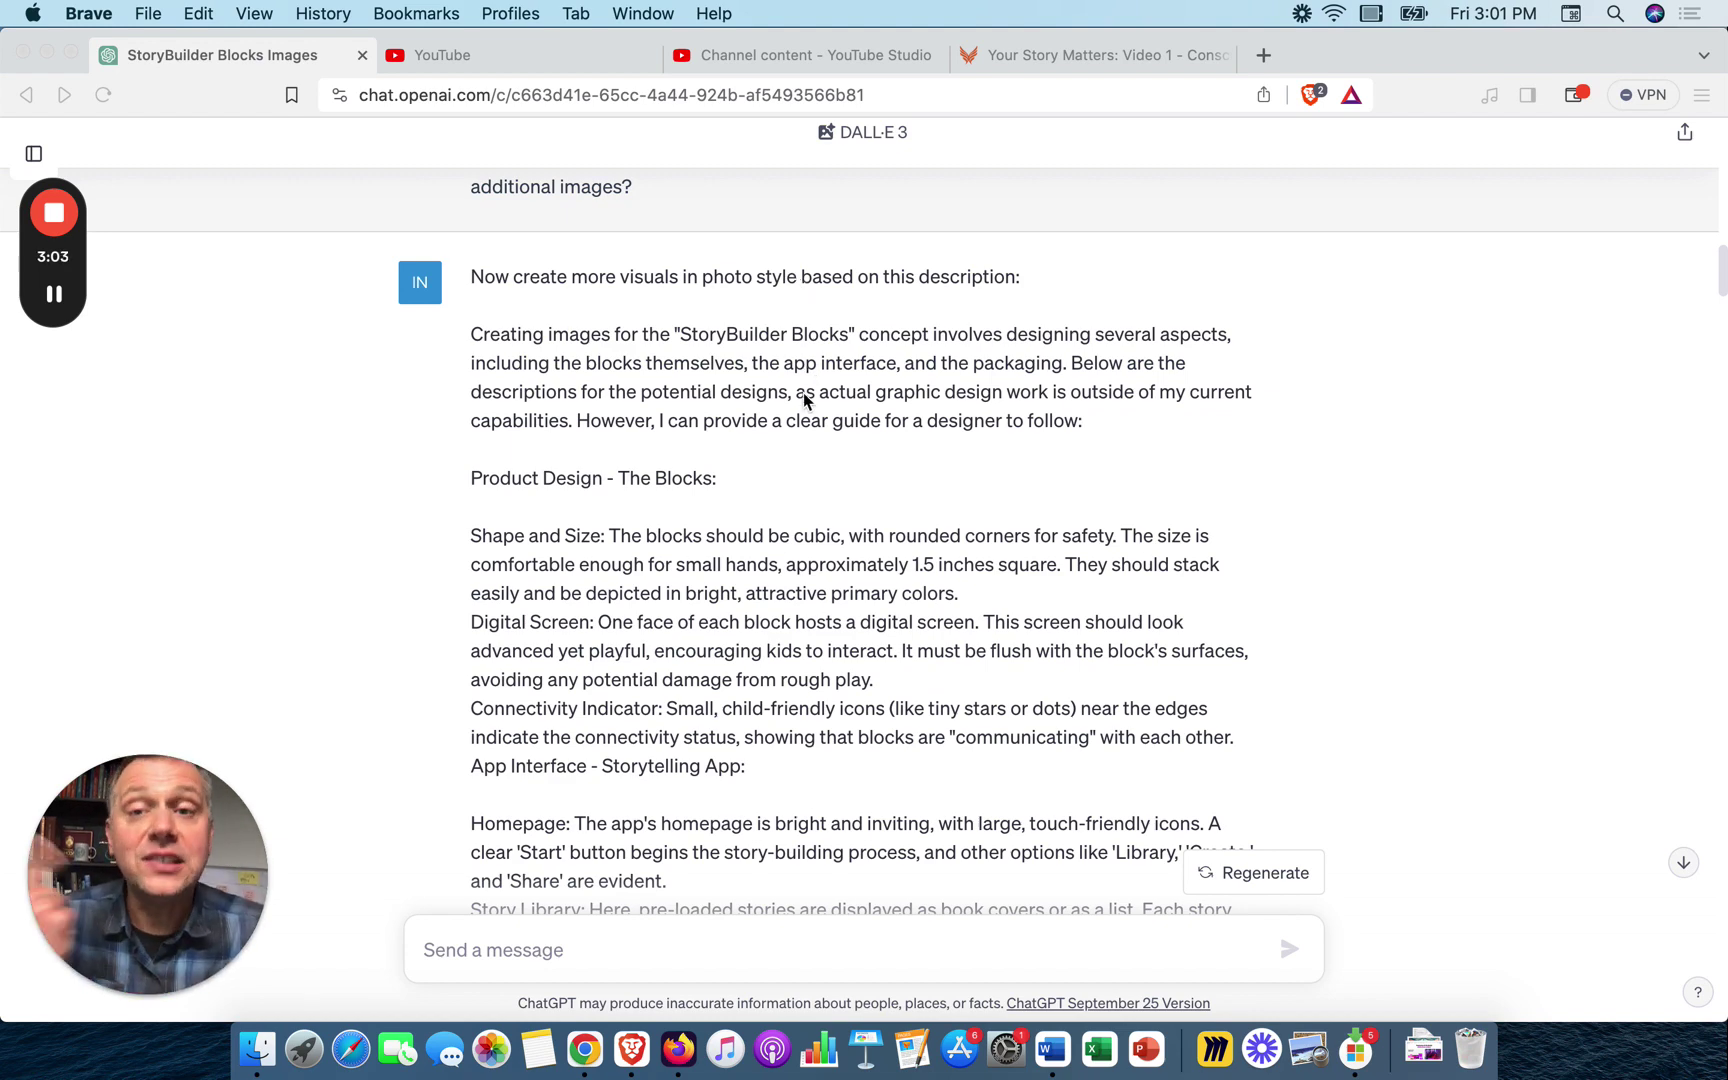
{"action": "scroll", "coordinate": [803, 395], "scroll_direction": "down", "scroll_amount": 5}
{"action": "scroll", "coordinate": [803, 405], "scroll_direction": "down", "scroll_amount": 3}
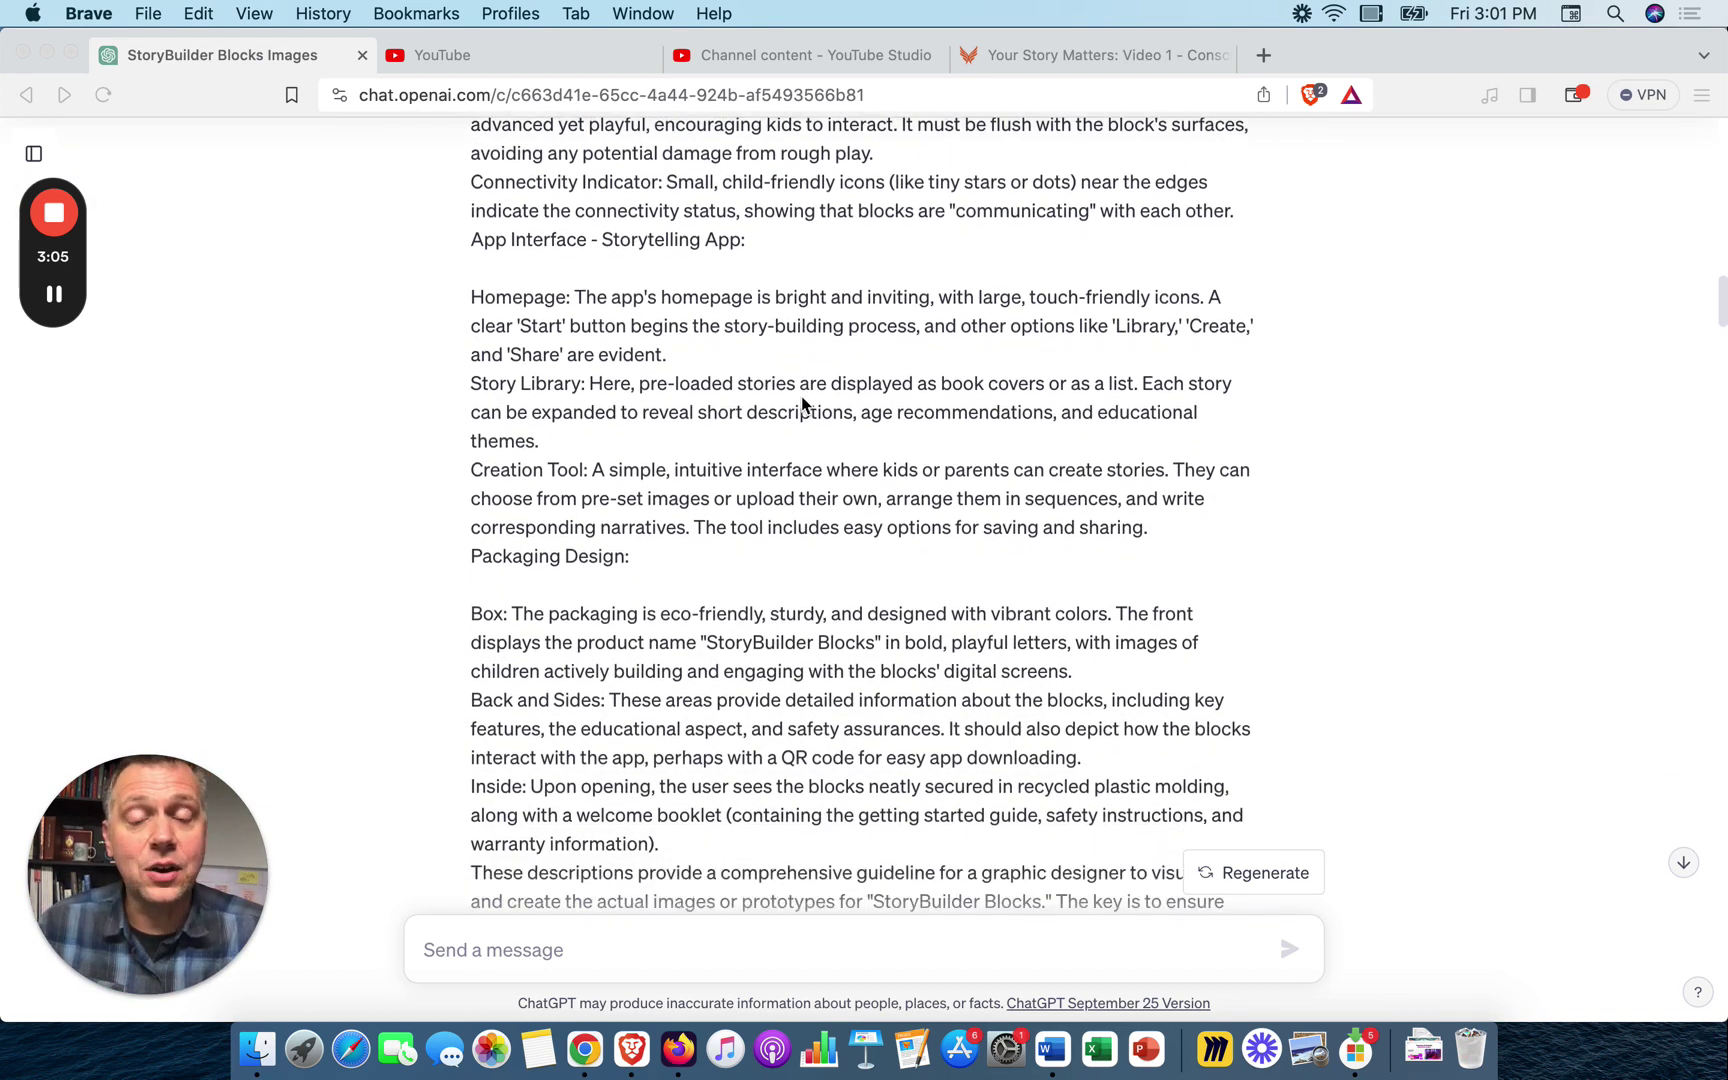
- Scroll over the blocks, tablet-app and packaging-box photos and their numbered descriptions to the closing paragraph
{"action": "scroll", "coordinate": [803, 405], "scroll_direction": "down", "scroll_amount": 5}
{"action": "scroll", "coordinate": [803, 405], "scroll_direction": "down", "scroll_amount": 6}
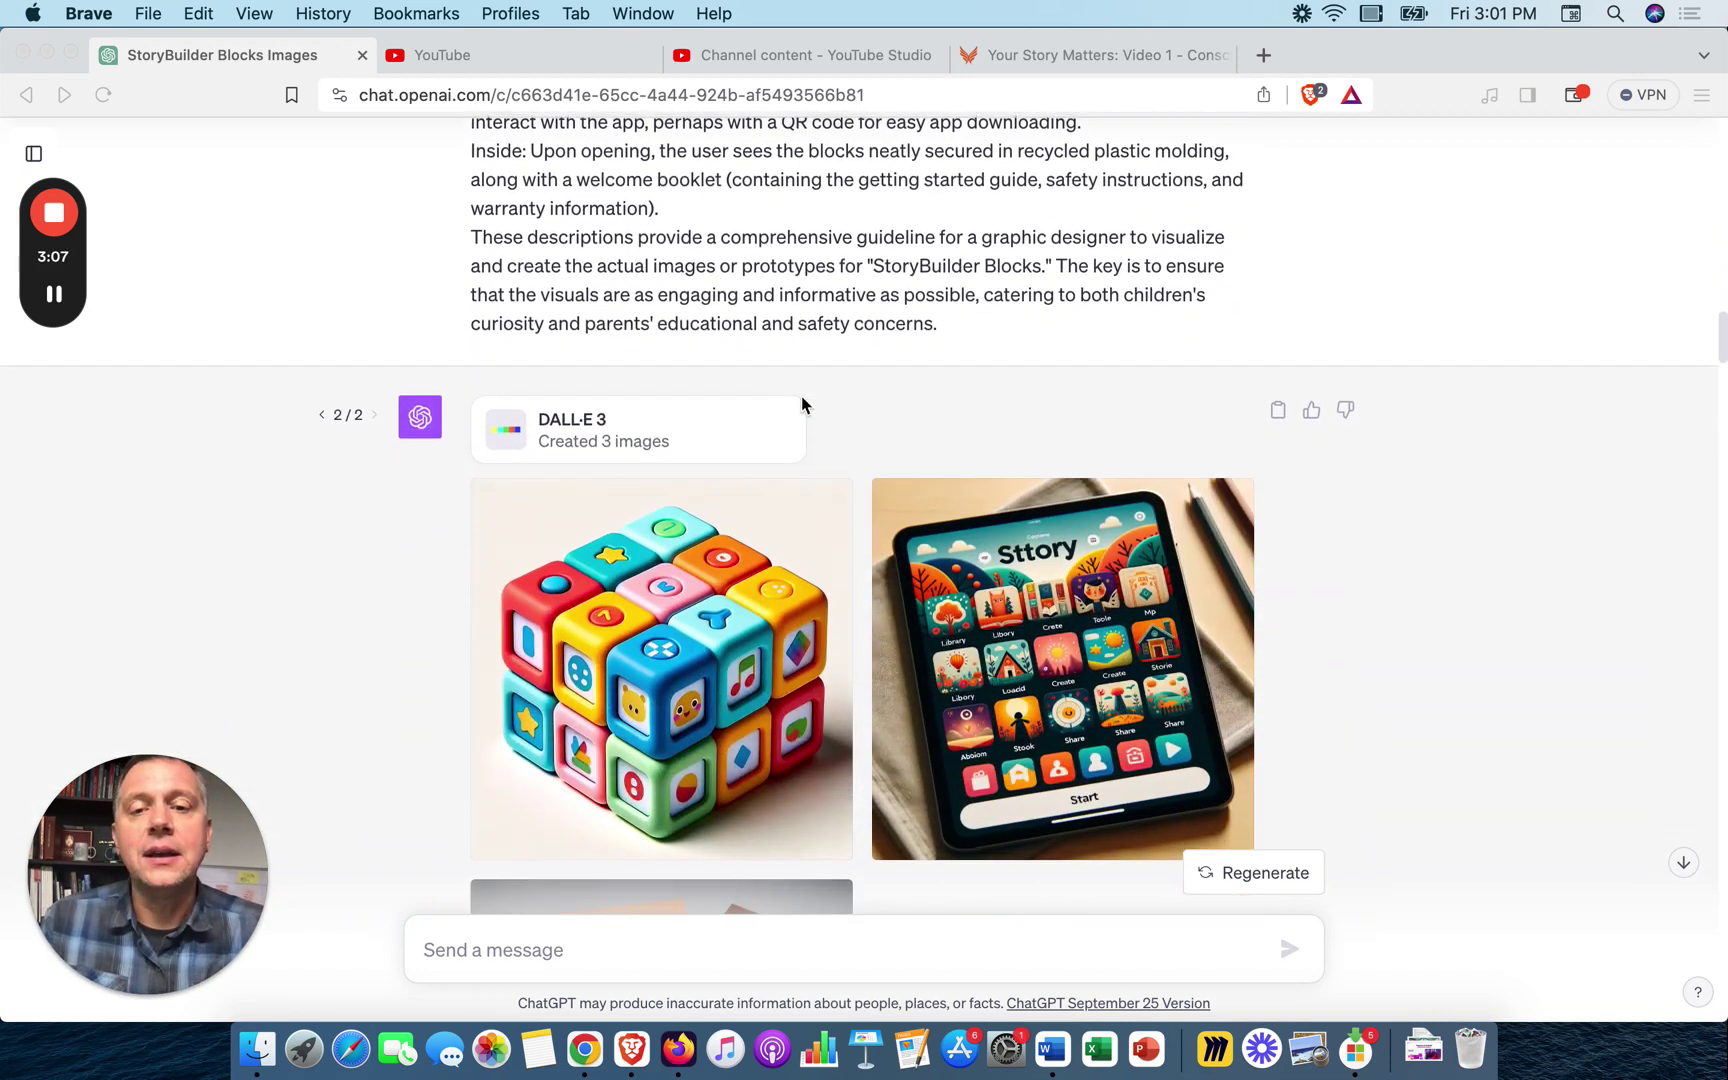
{"action": "scroll", "coordinate": [935, 418], "scroll_direction": "down", "scroll_amount": 3}
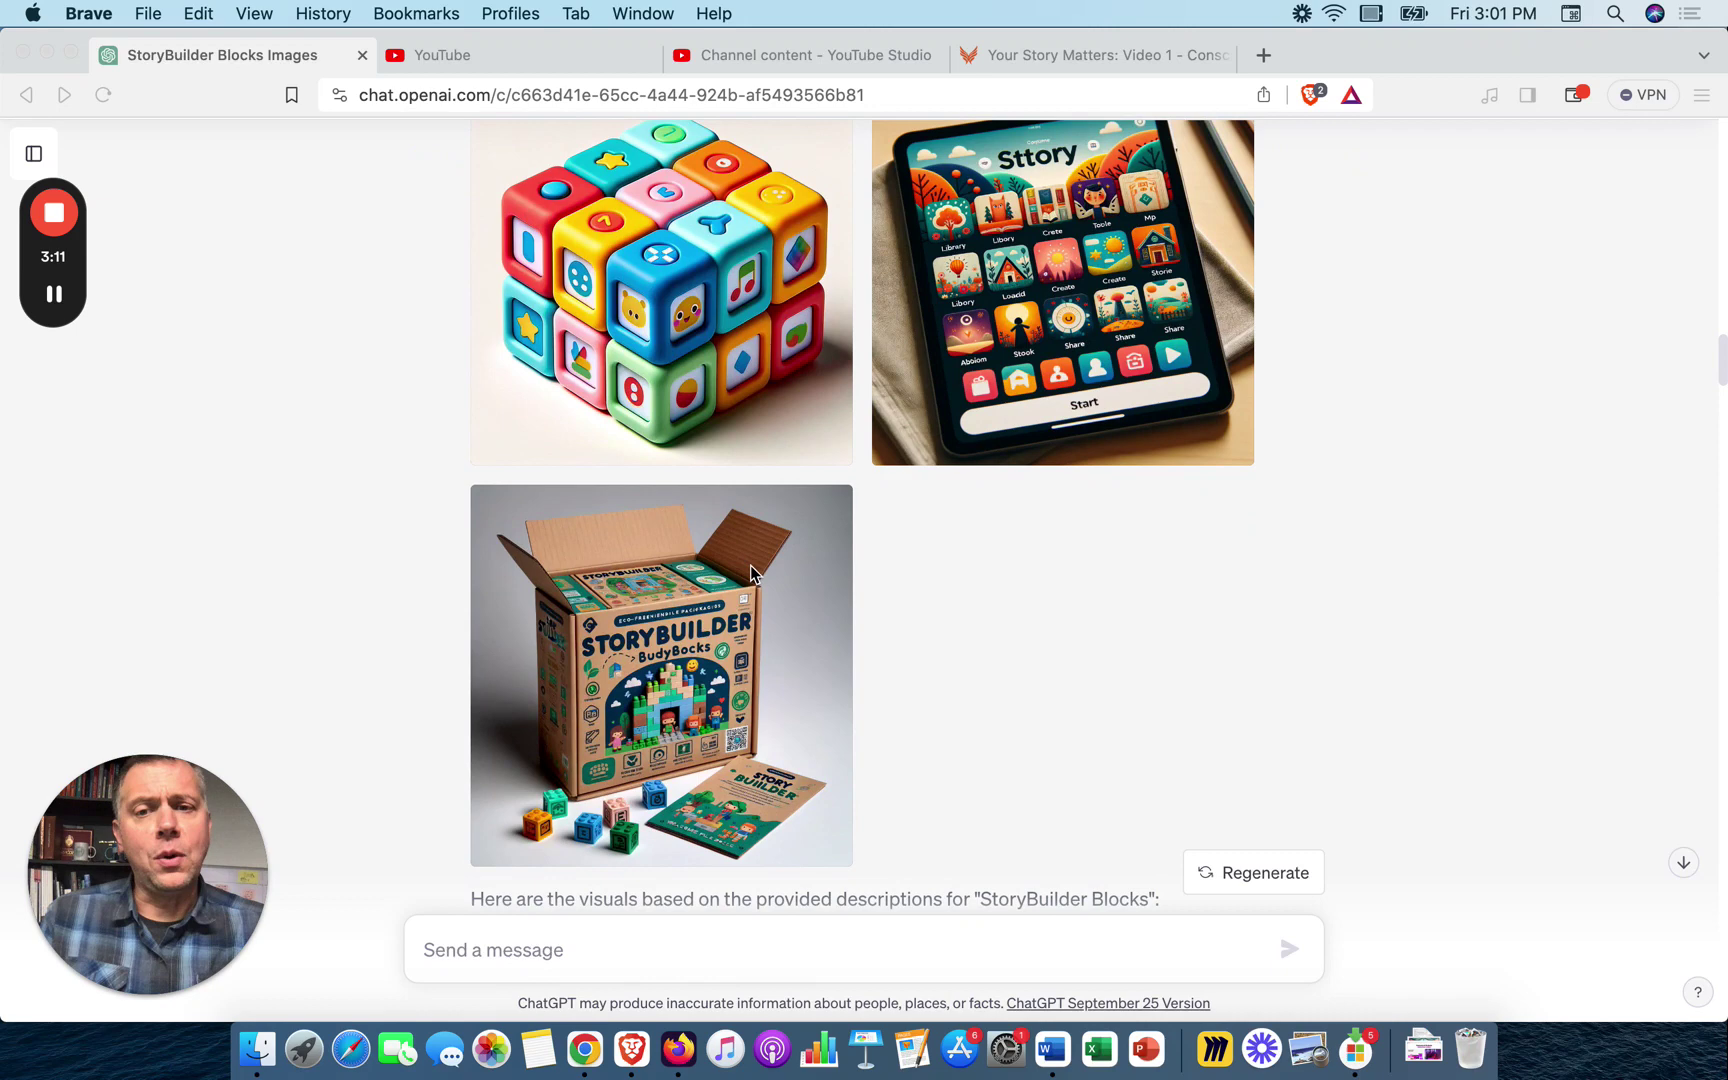
{"action": "scroll", "coordinate": [752, 564], "scroll_direction": "up", "scroll_amount": 1}
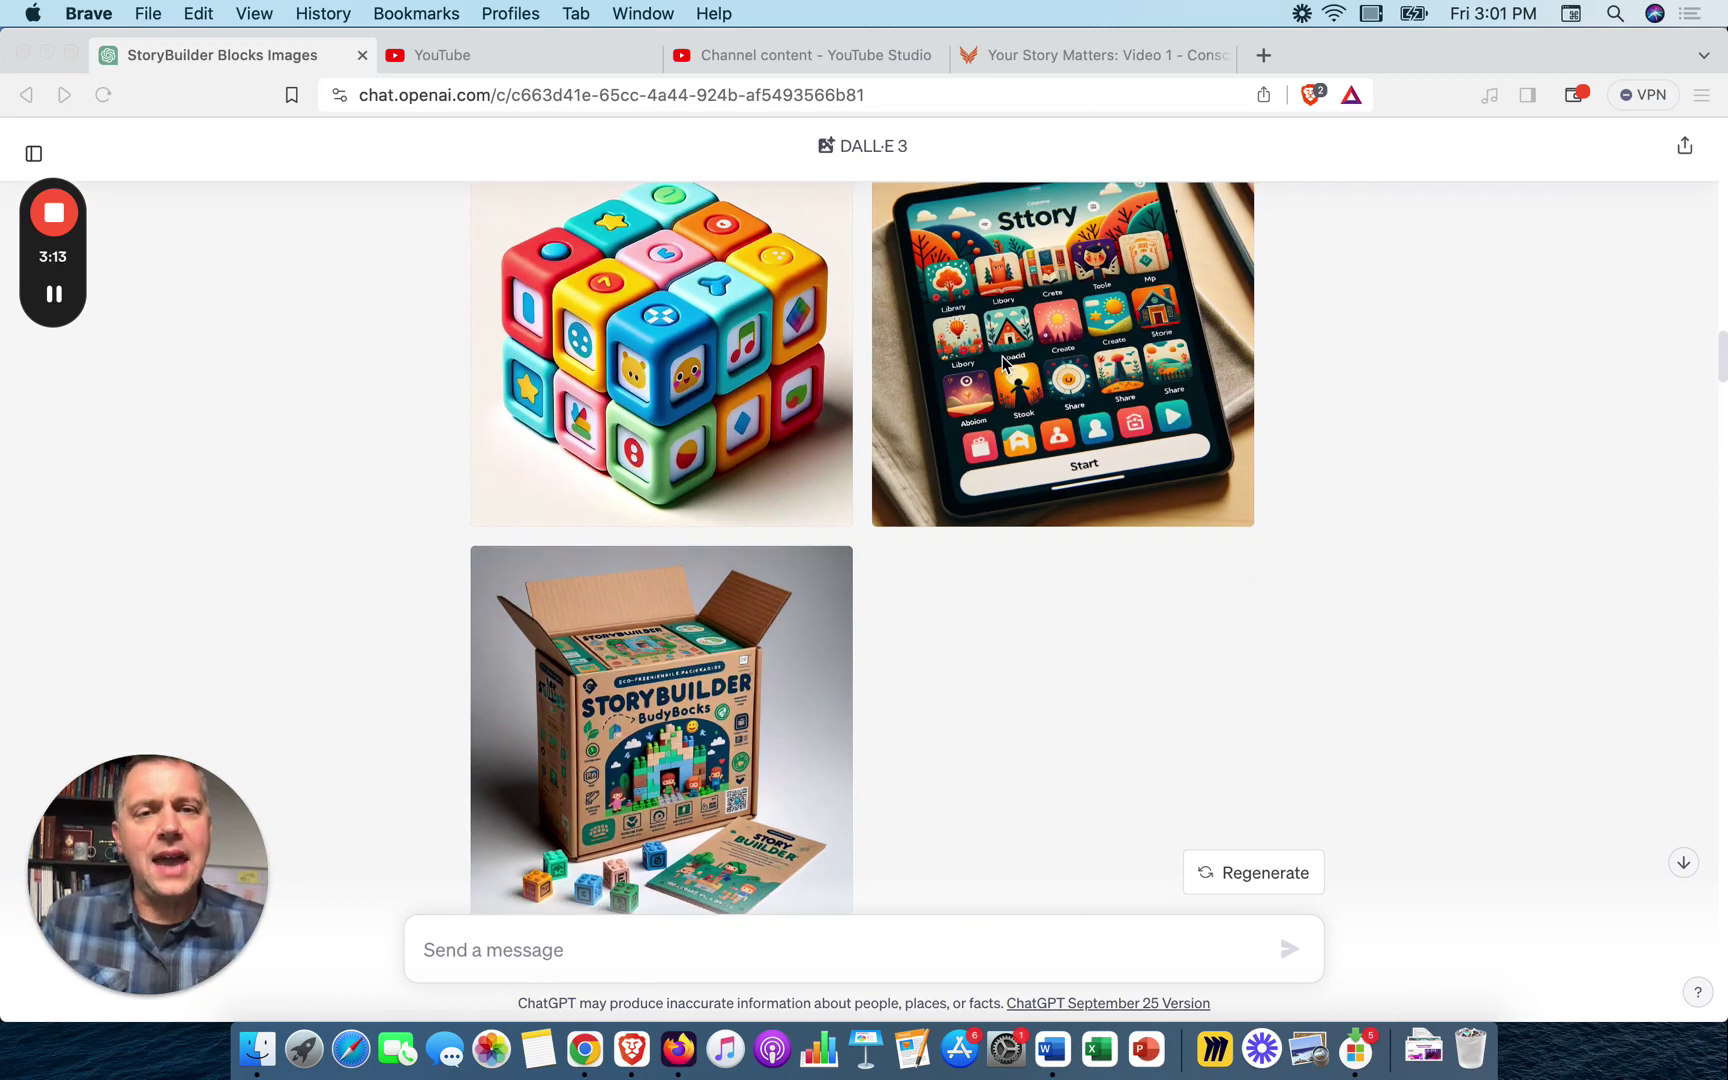
{"action": "scroll", "coordinate": [1005, 362], "scroll_direction": "up", "scroll_amount": 1}
{"action": "scroll", "coordinate": [1005, 362], "scroll_direction": "down", "scroll_amount": 4}
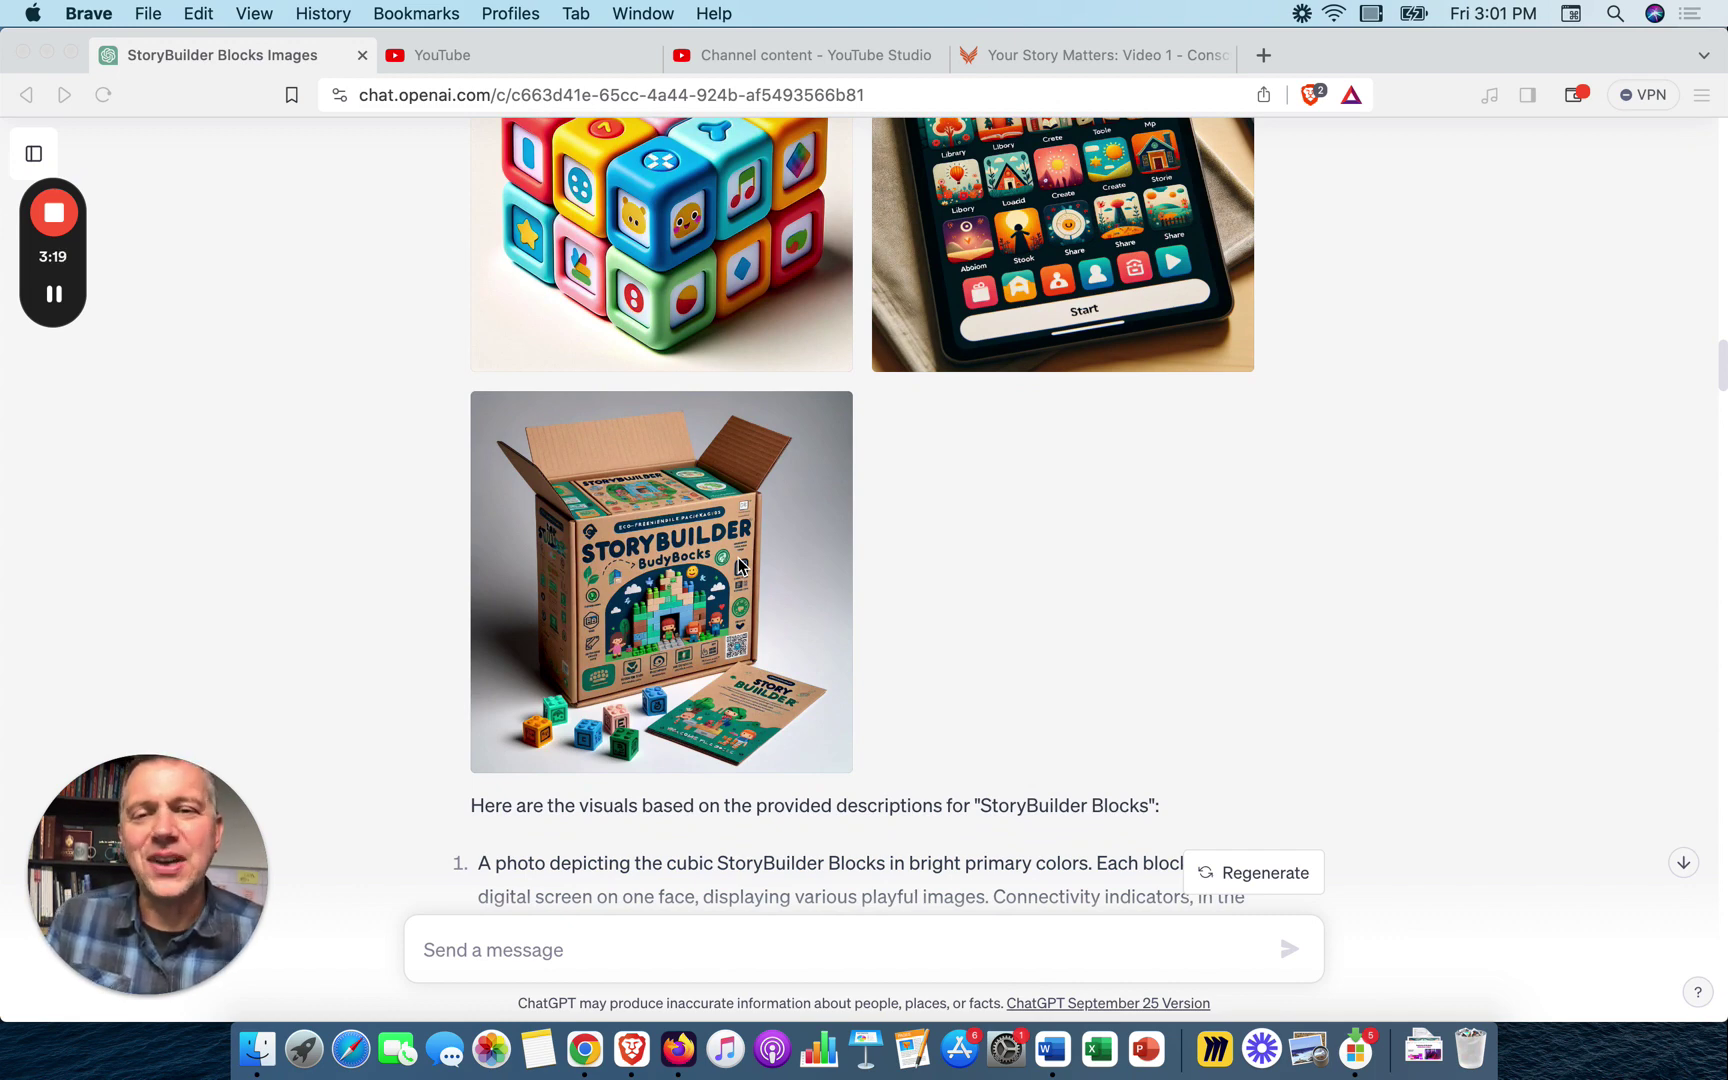
{"action": "scroll", "coordinate": [740, 566], "scroll_direction": "down", "scroll_amount": 5}
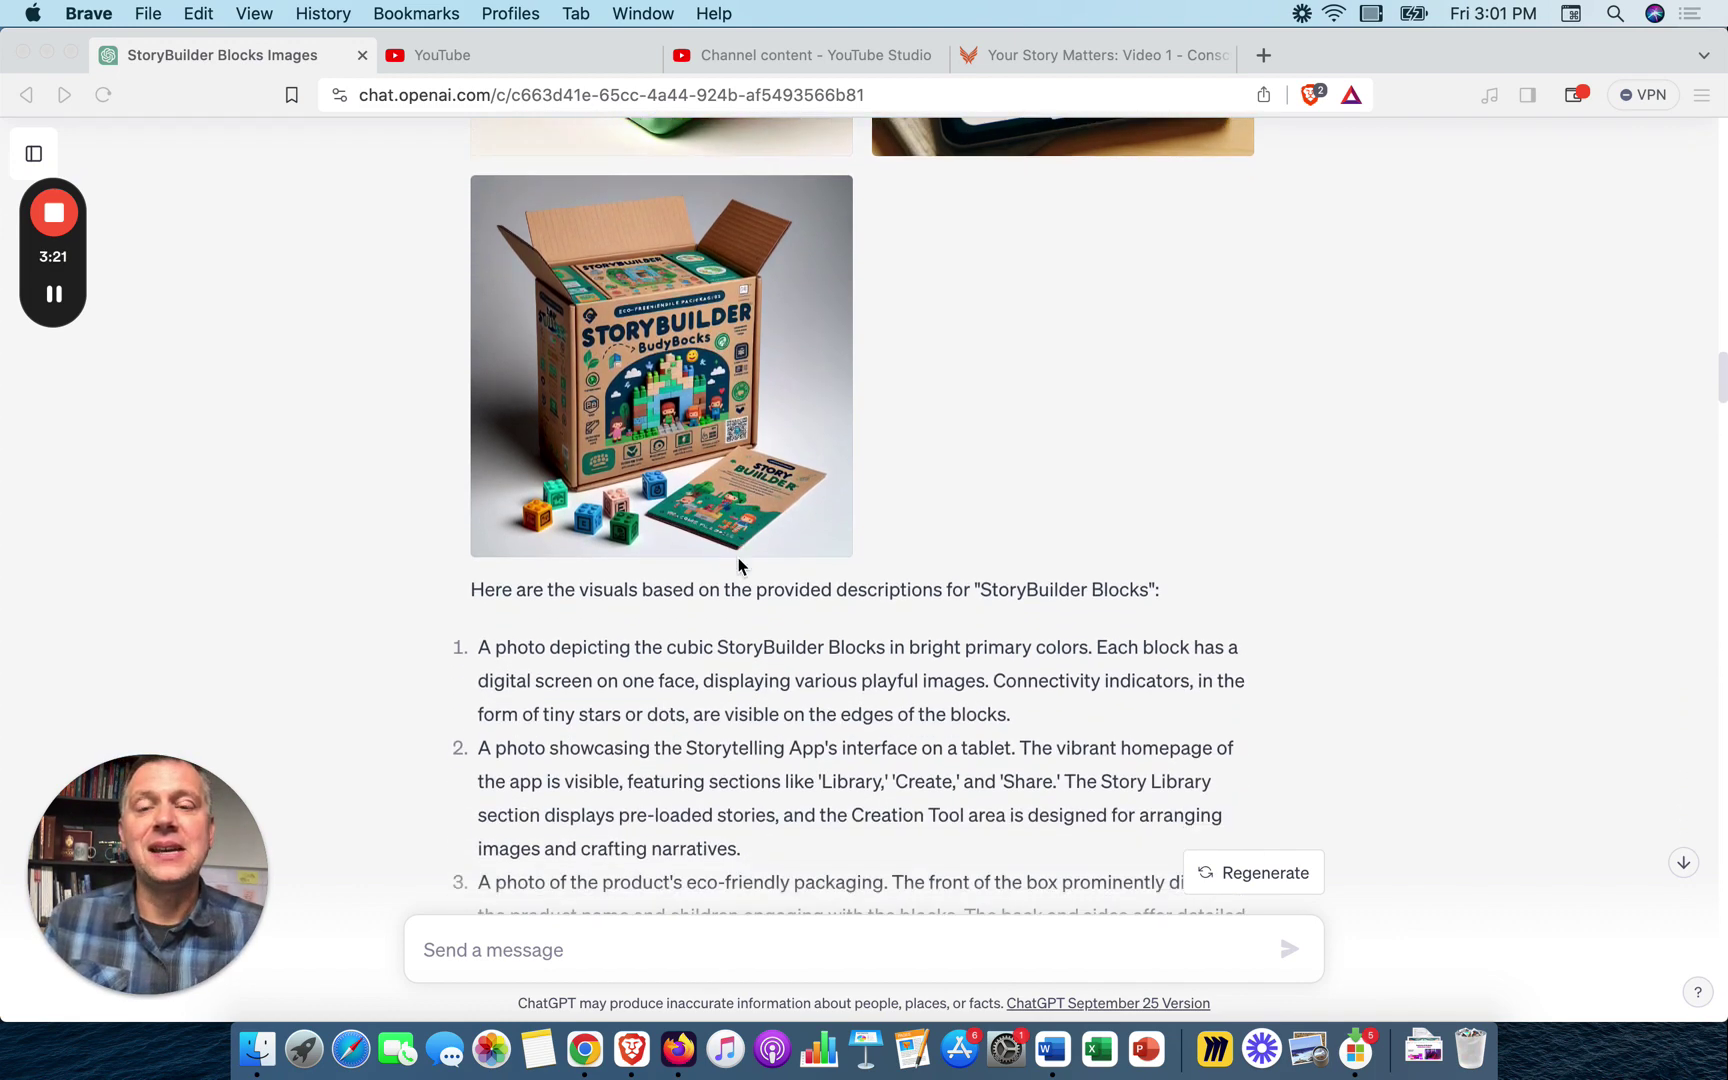
{"action": "scroll", "coordinate": [740, 566], "scroll_direction": "down", "scroll_amount": 3}
{"action": "scroll", "coordinate": [770, 452], "scroll_direction": "up", "scroll_amount": 4}
{"action": "scroll", "coordinate": [770, 452], "scroll_direction": "up", "scroll_amount": 1}
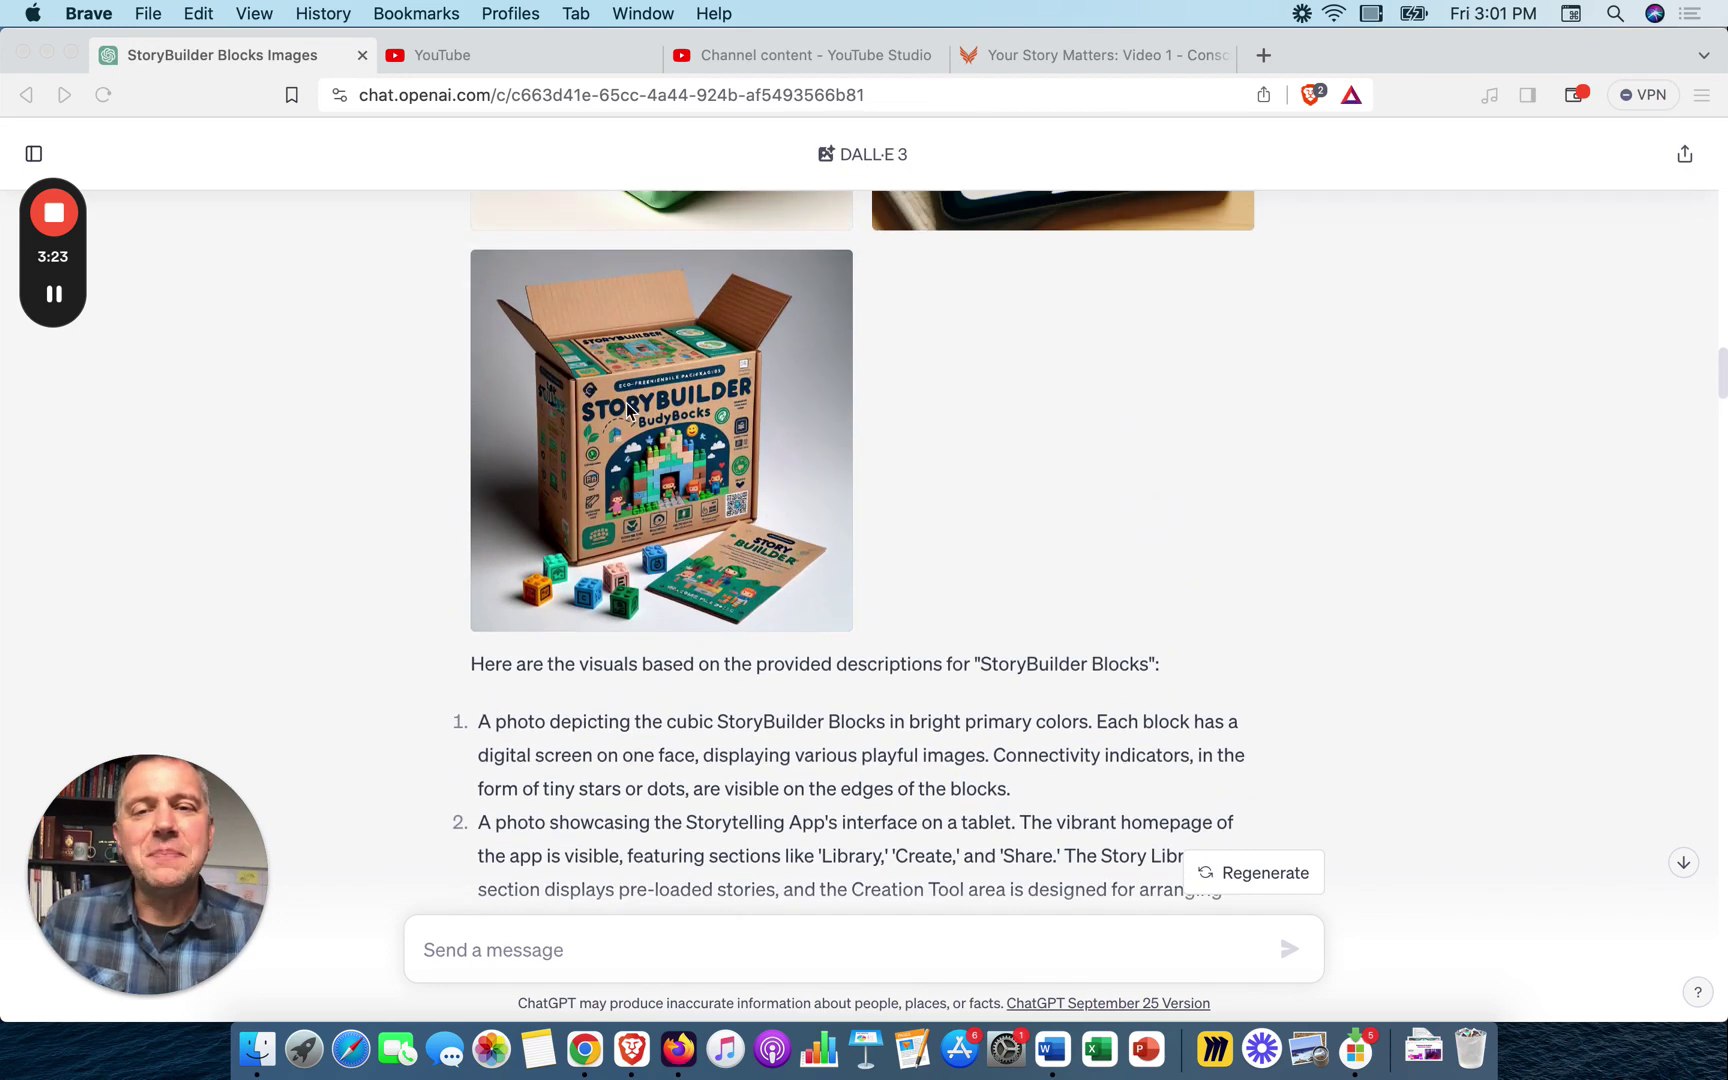
{"action": "scroll", "coordinate": [705, 395], "scroll_direction": "up", "scroll_amount": 7}
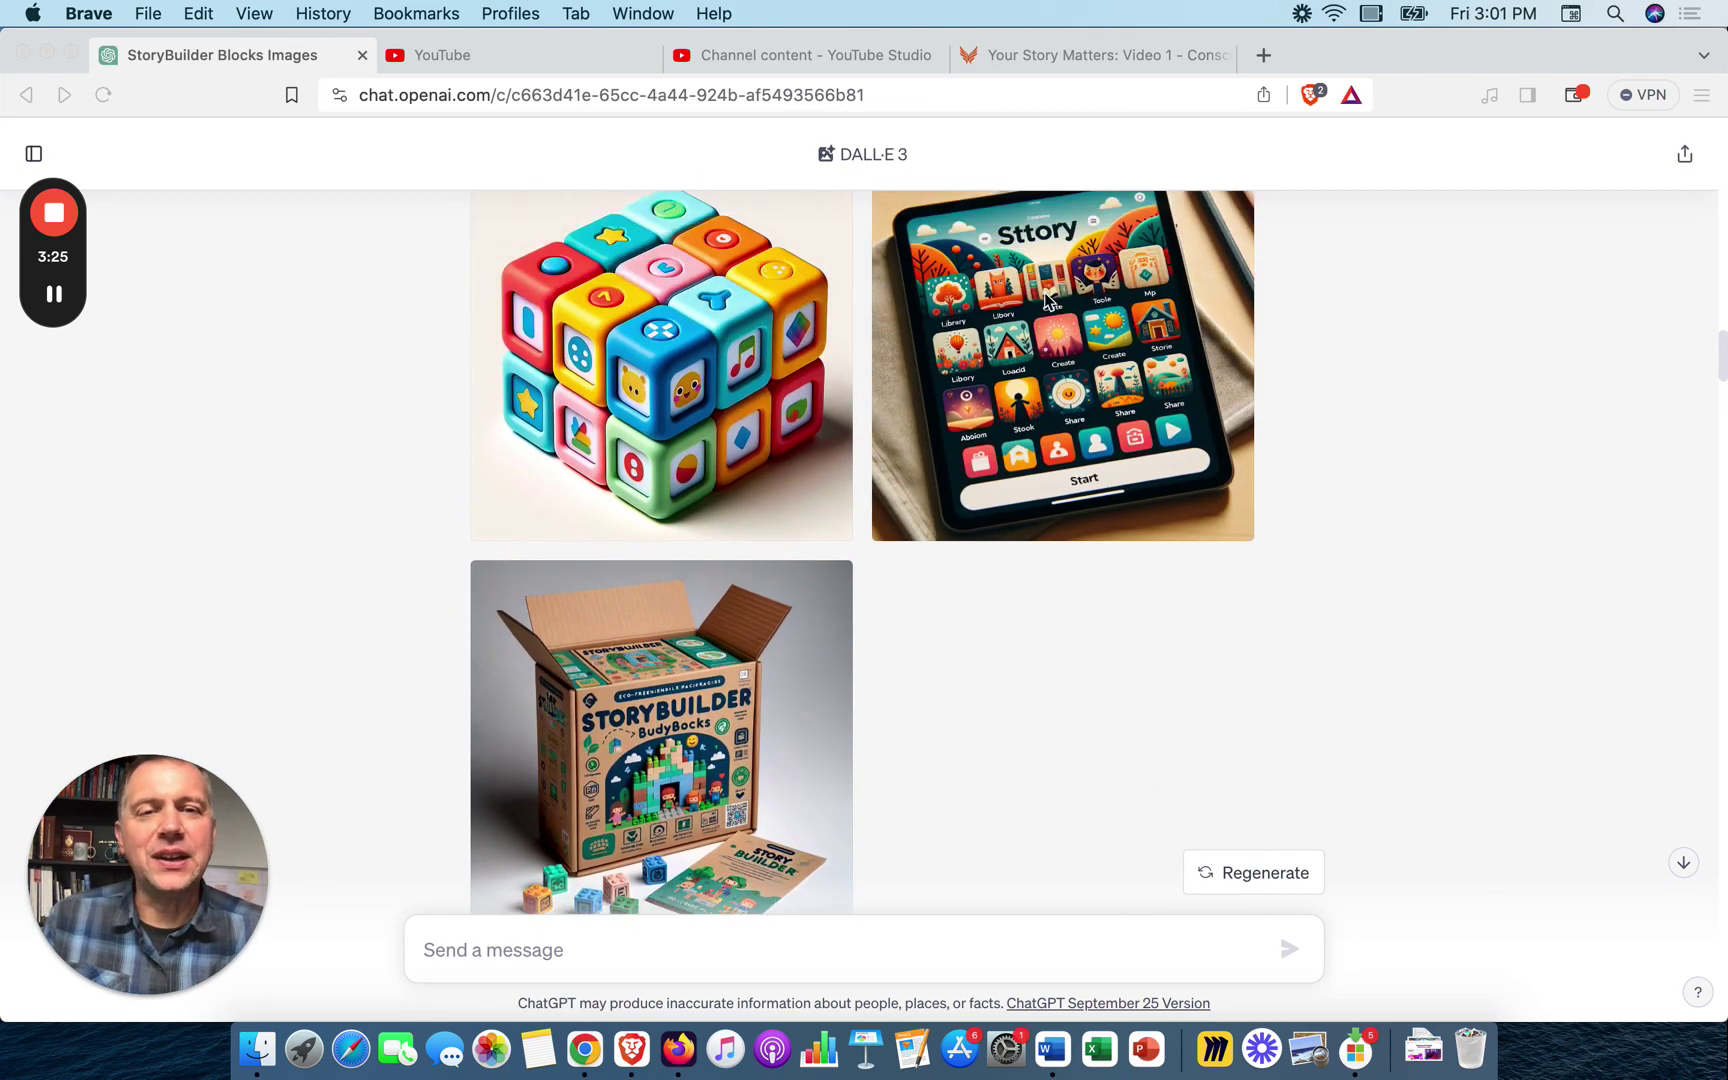
{"action": "scroll", "coordinate": [923, 452], "scroll_direction": "down", "scroll_amount": 7}
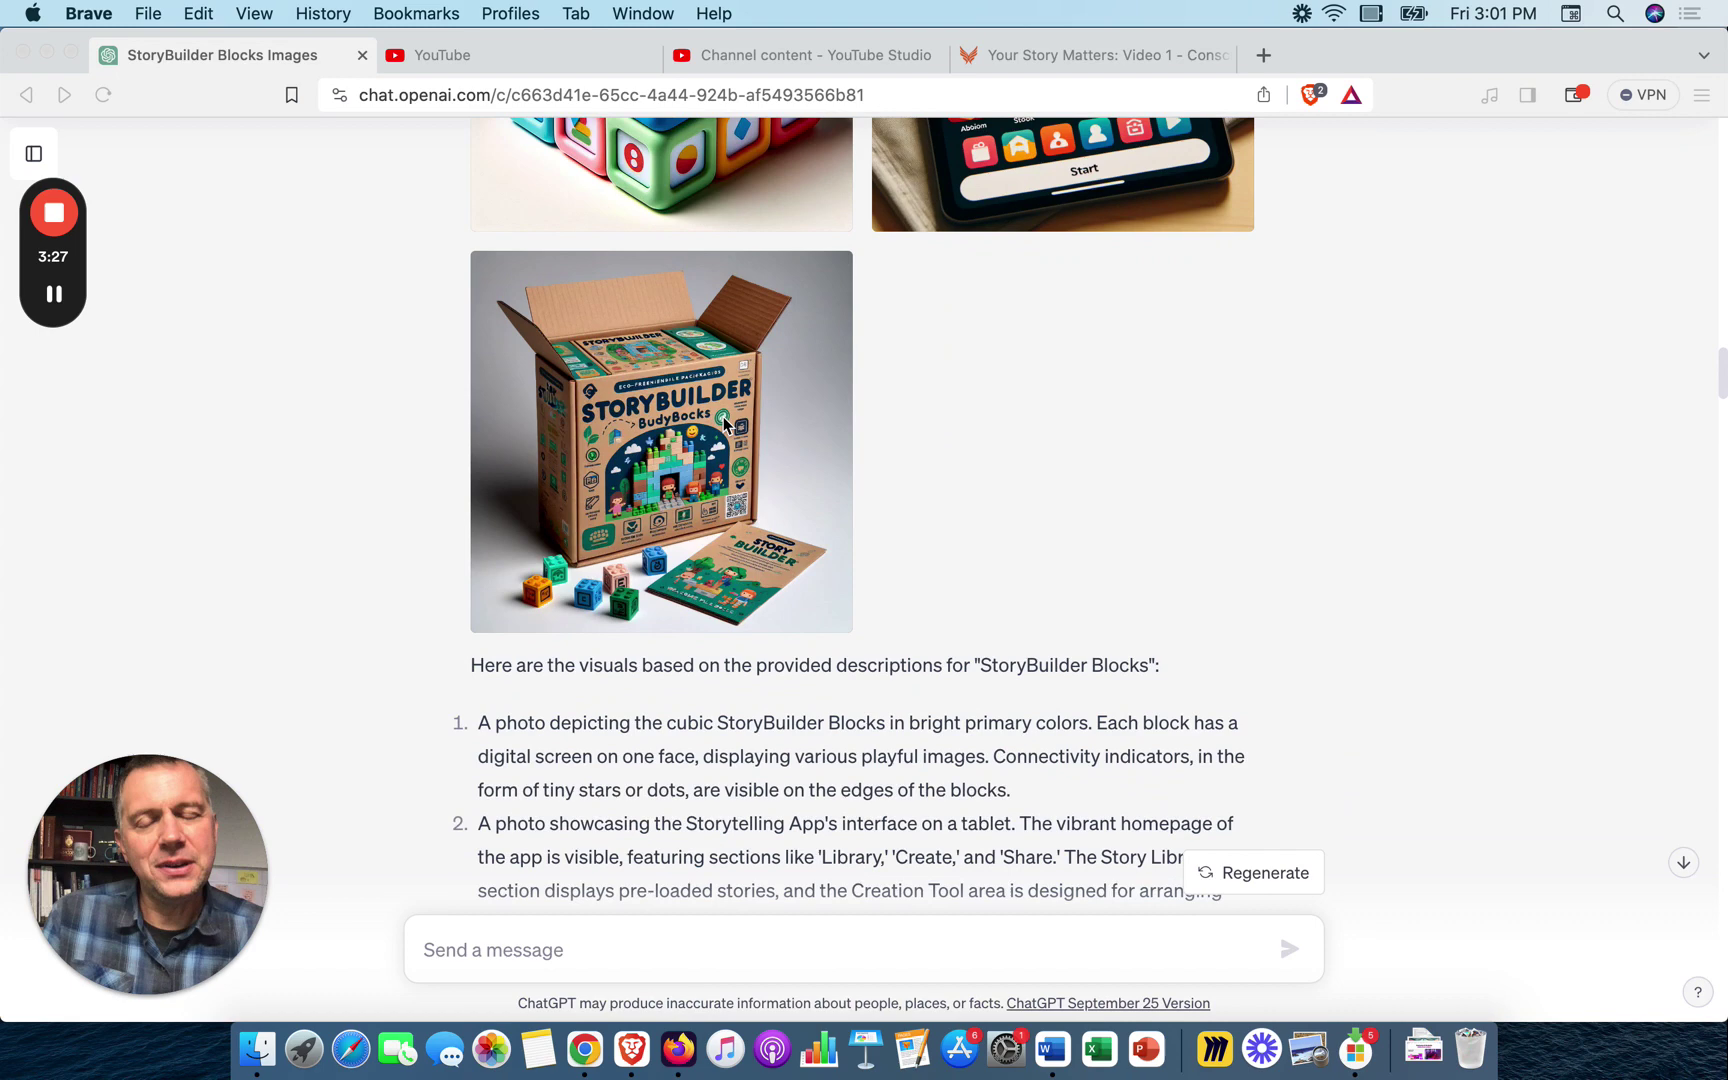
{"action": "scroll", "coordinate": [725, 423], "scroll_direction": "down", "scroll_amount": 7}
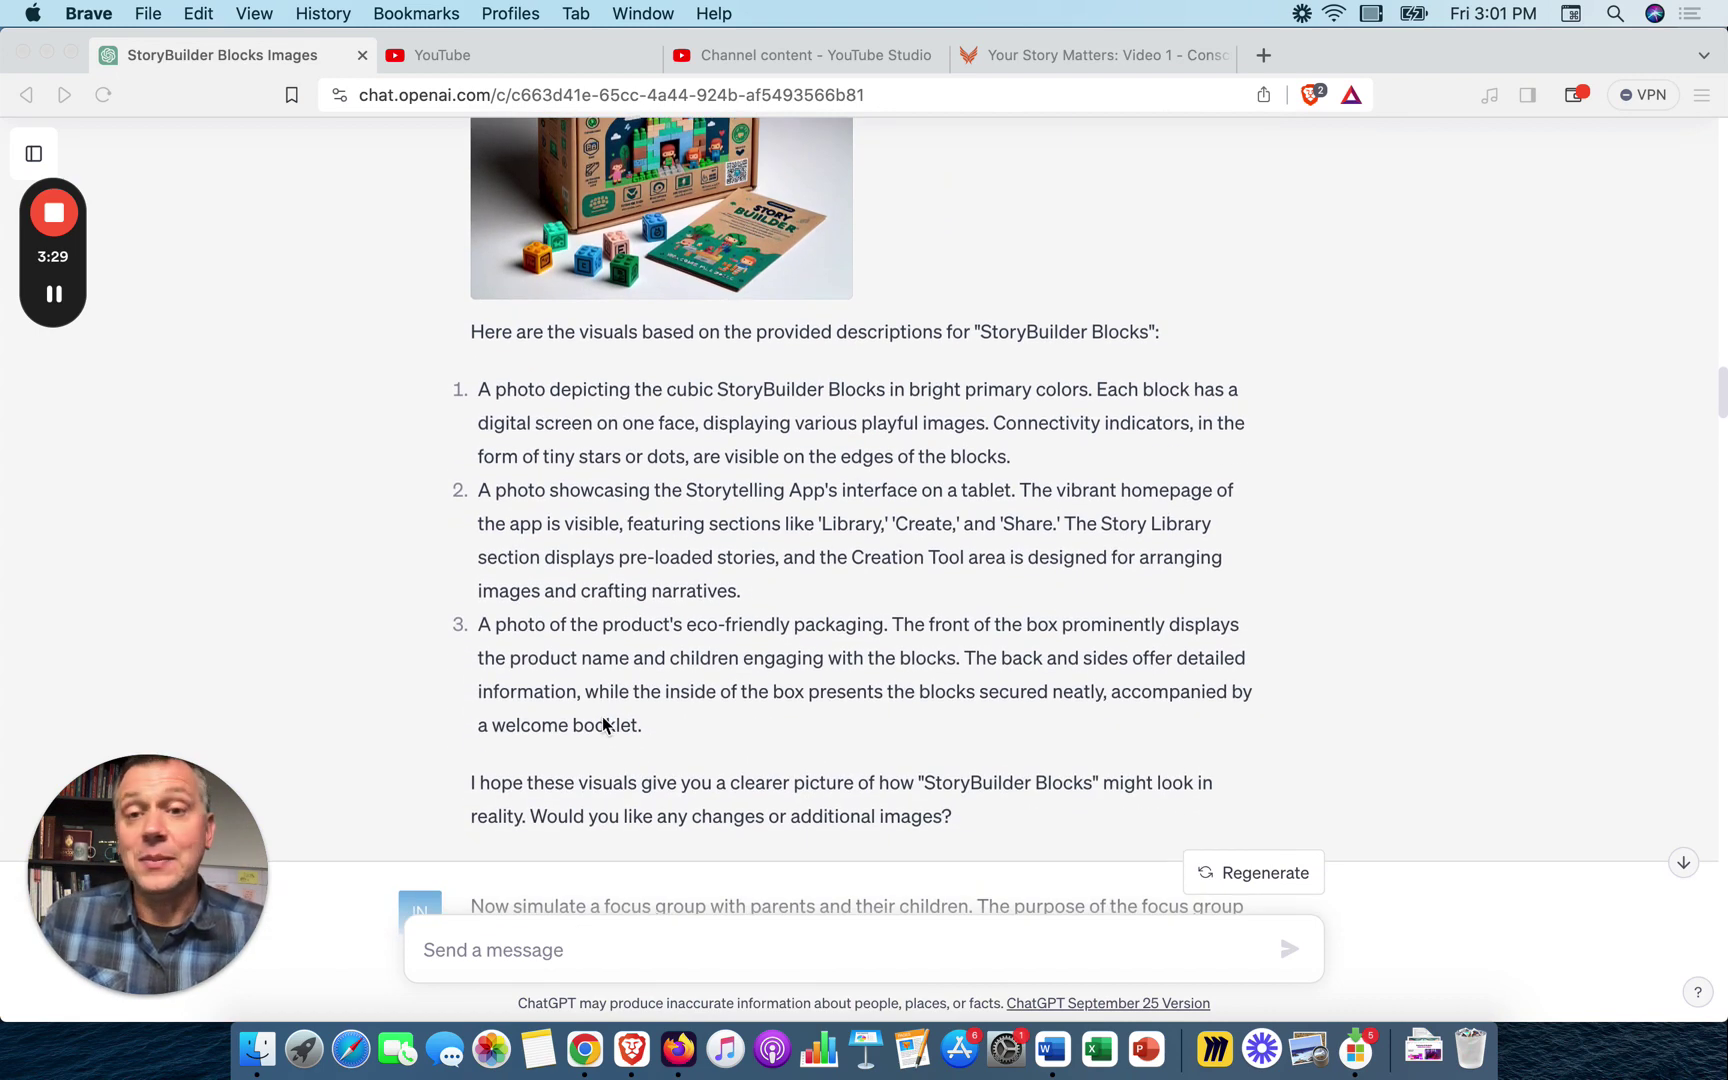
- Scroll past the focus-group prompt and its five parent and five kid quotes to the improvement question
{"action": "scroll", "coordinate": [603, 720], "scroll_direction": "down", "scroll_amount": 9}
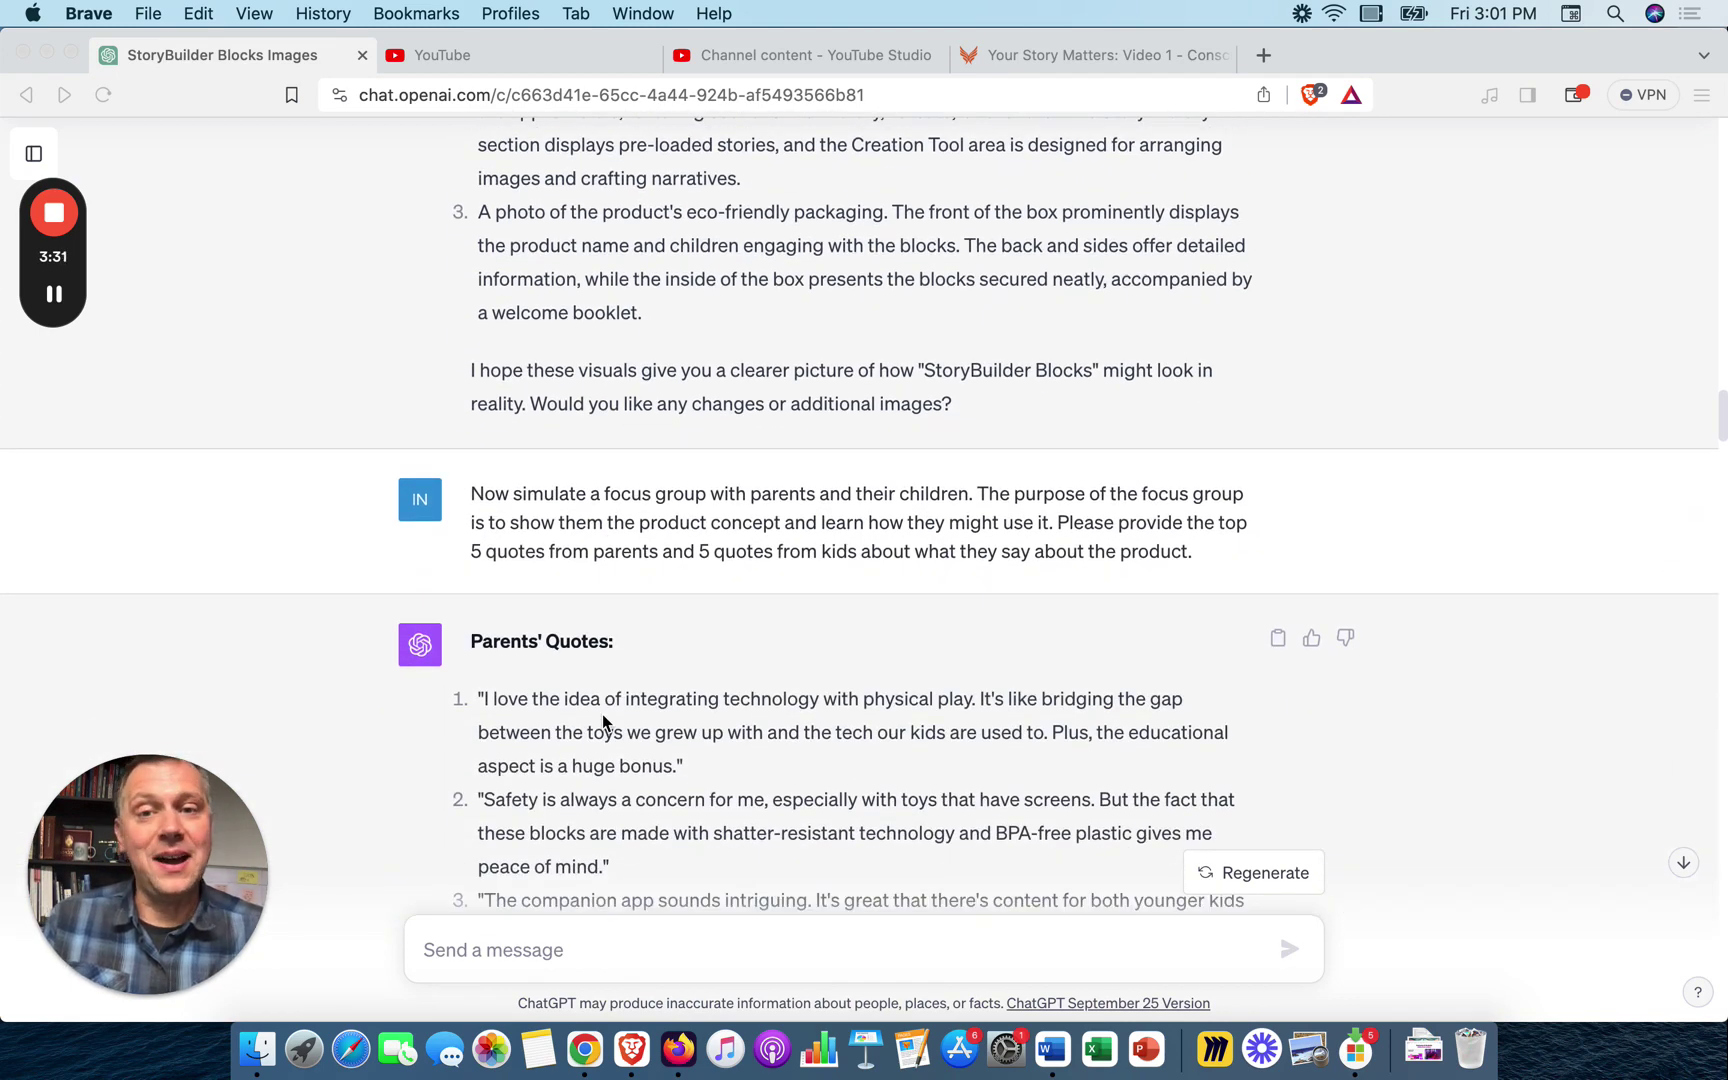
{"action": "scroll", "coordinate": [602, 714], "scroll_direction": "down", "scroll_amount": 3}
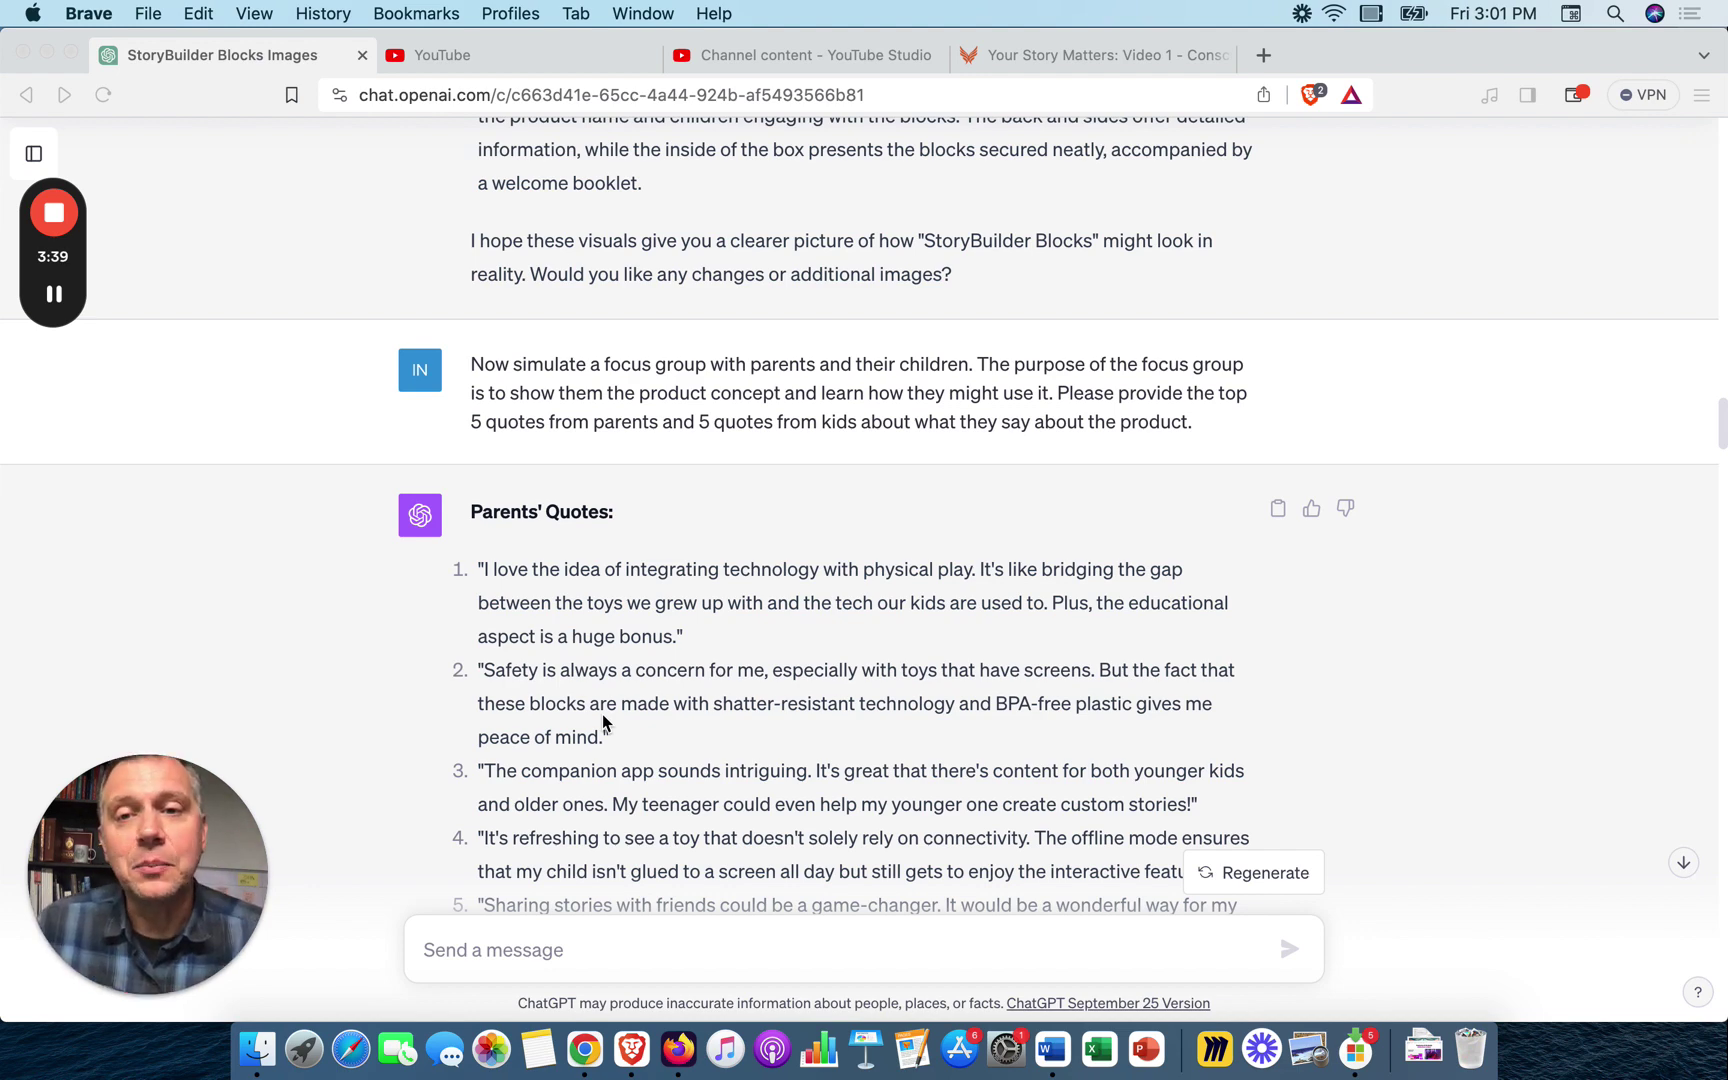
{"action": "scroll", "coordinate": [603, 718], "scroll_direction": "down", "scroll_amount": 3}
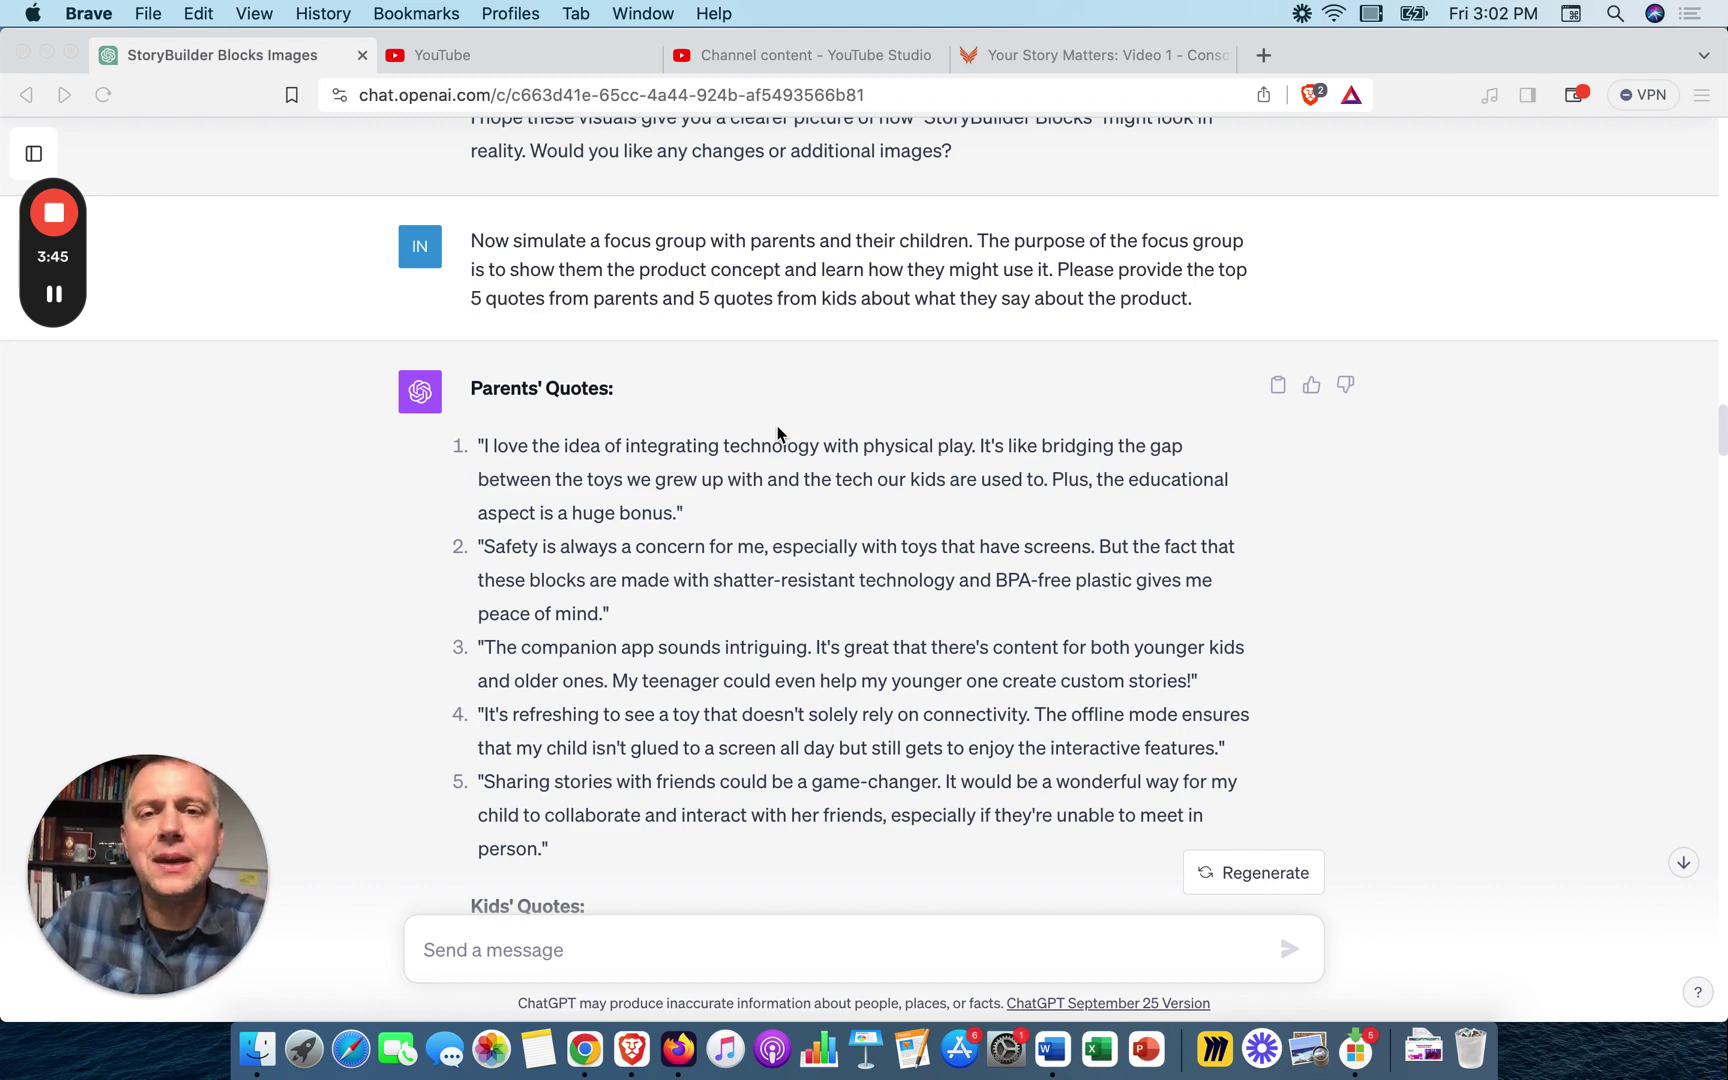
{"action": "scroll", "coordinate": [779, 433], "scroll_direction": "down", "scroll_amount": 1}
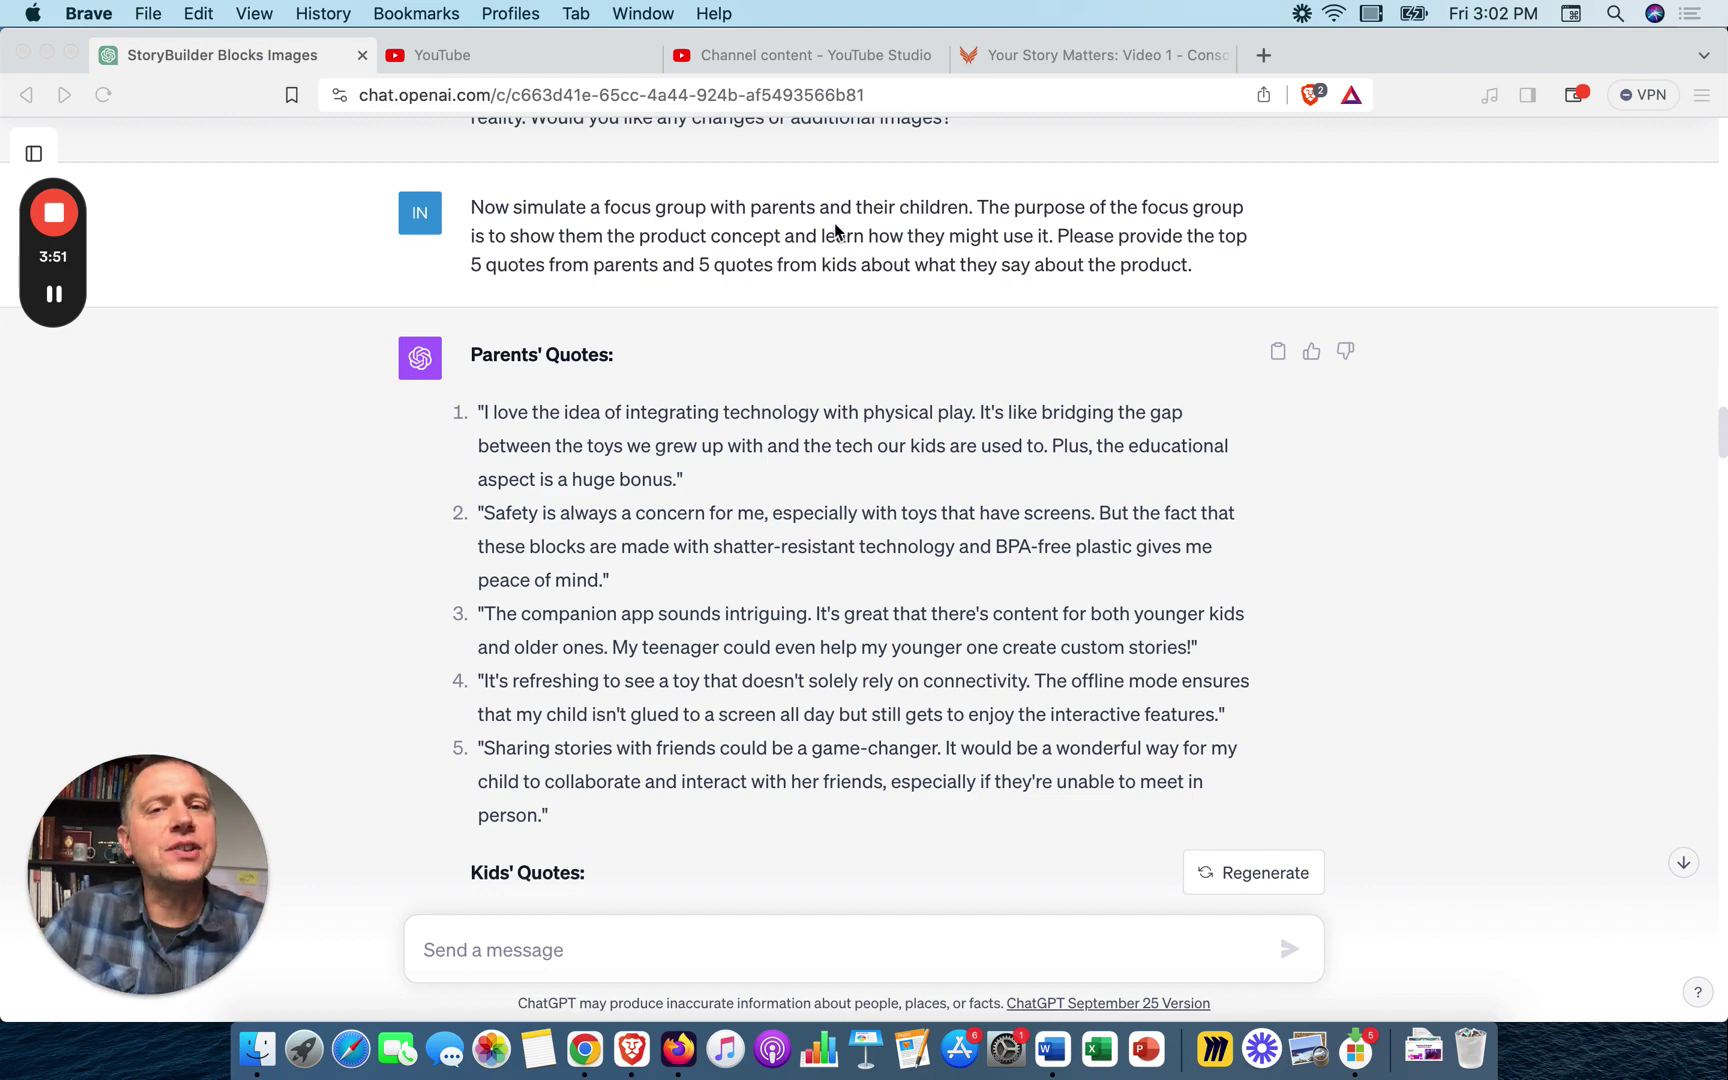
{"action": "scroll", "coordinate": [836, 230], "scroll_direction": "down", "scroll_amount": 1}
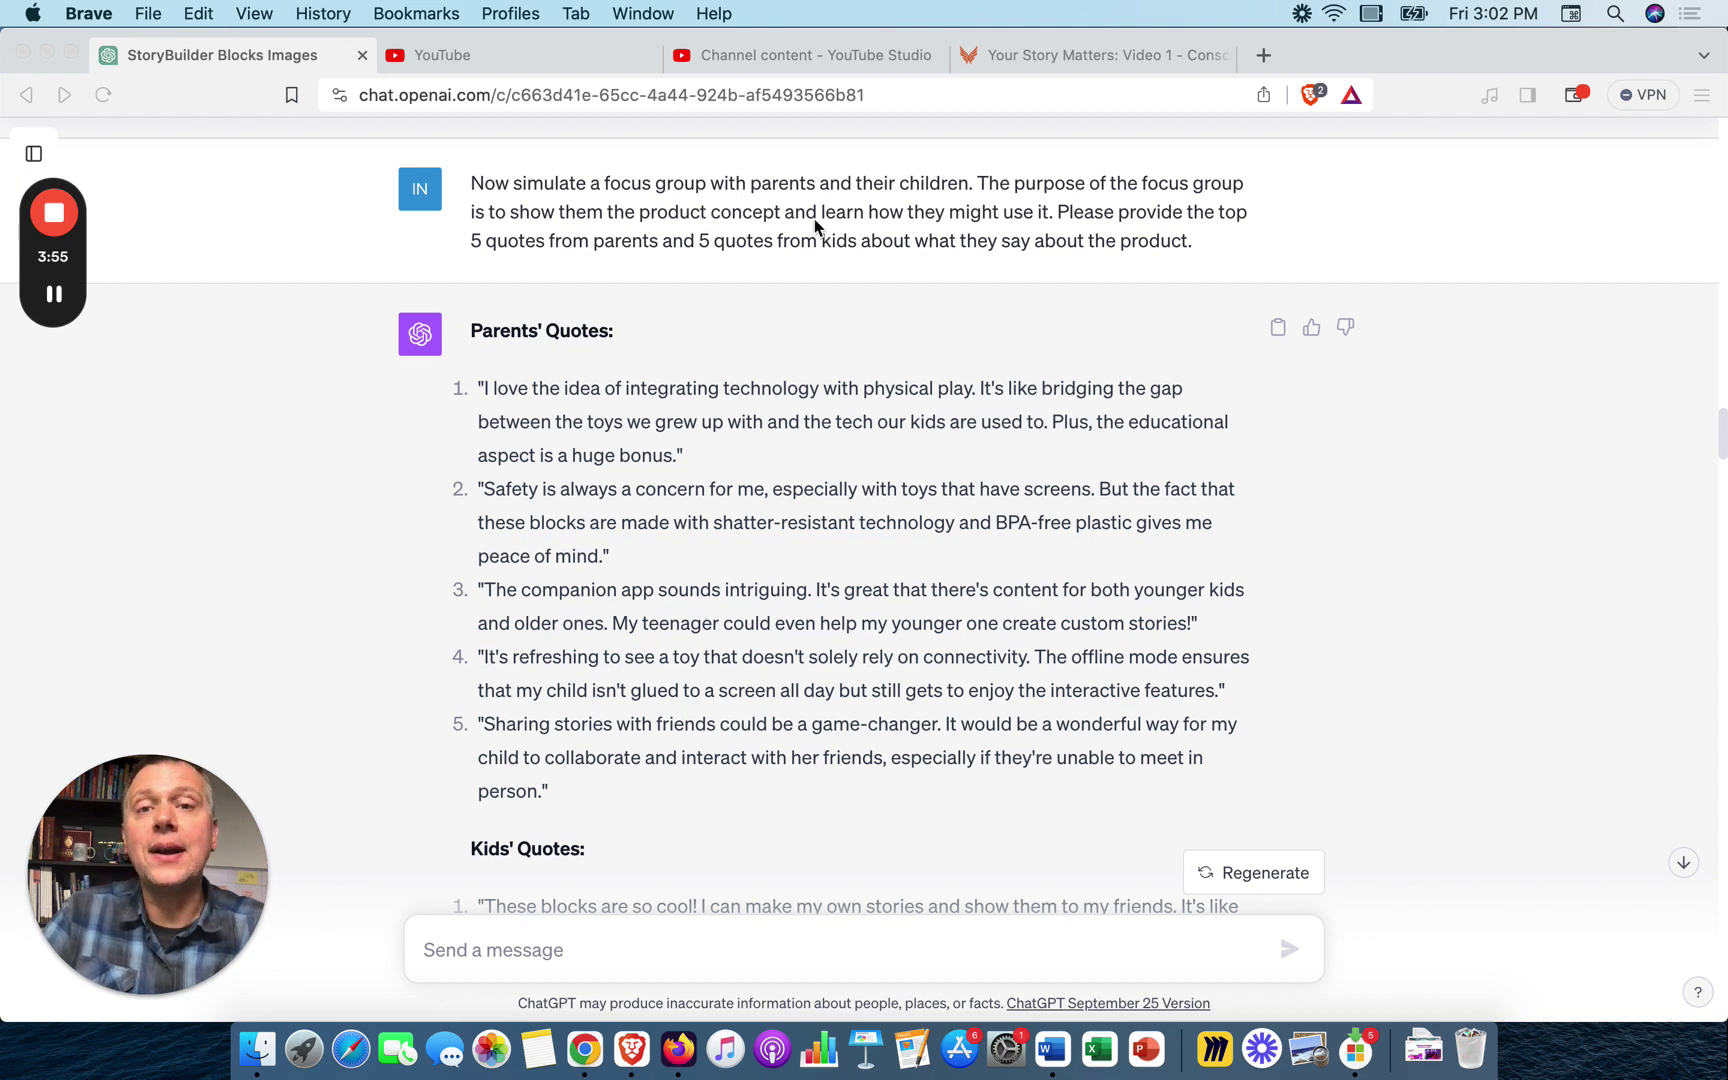
{"action": "scroll", "coordinate": [946, 228], "scroll_direction": "down", "scroll_amount": 2}
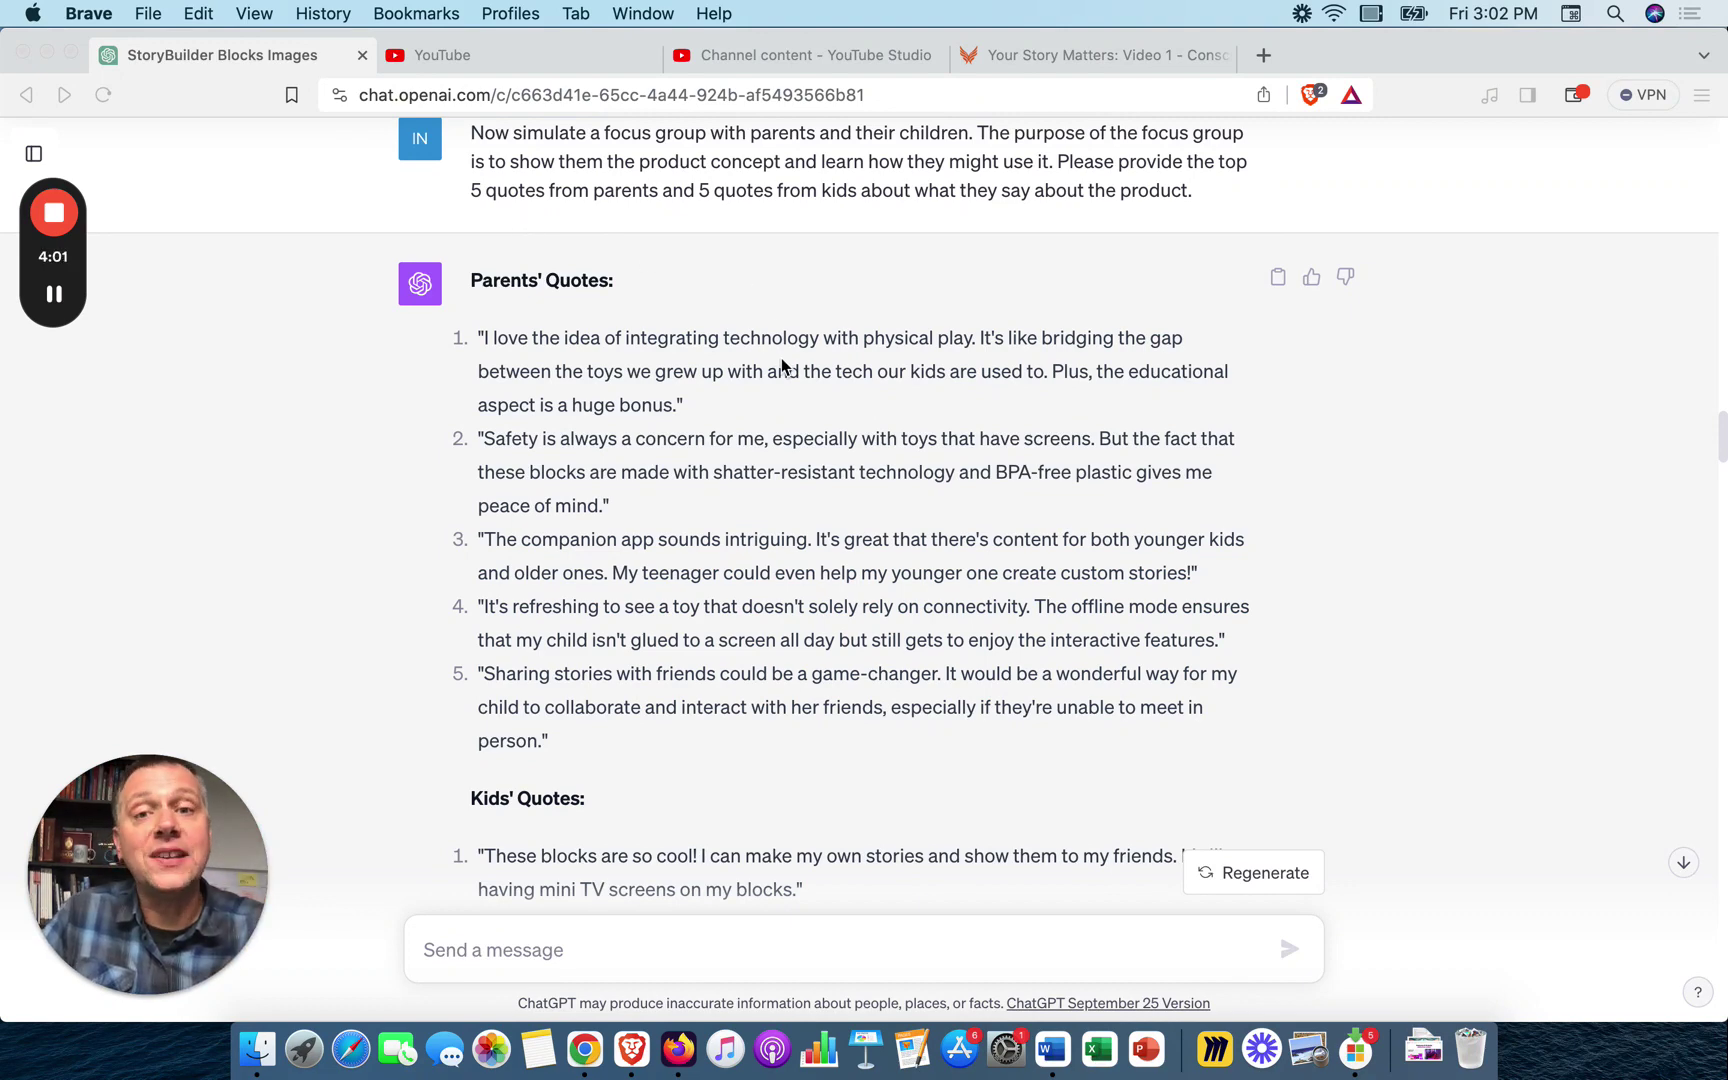
{"action": "scroll", "coordinate": [782, 363], "scroll_direction": "down", "scroll_amount": 2}
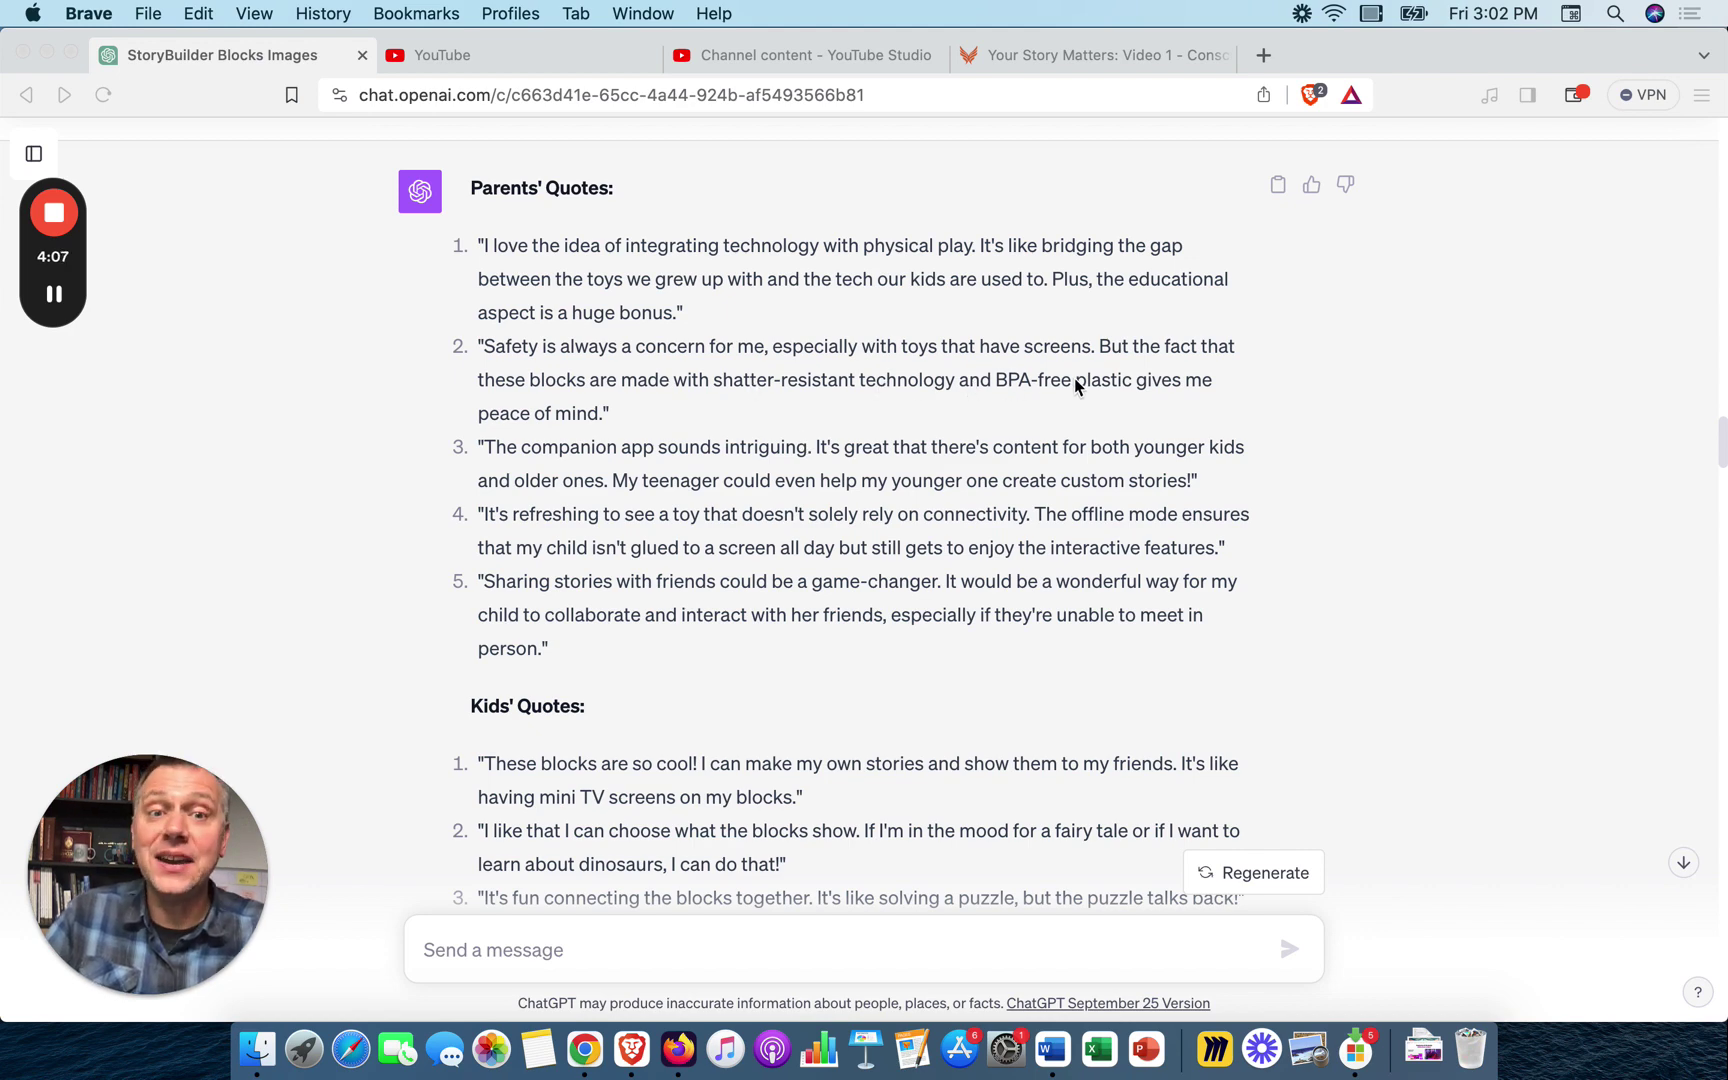
{"action": "scroll", "coordinate": [1075, 378], "scroll_direction": "down", "scroll_amount": 5}
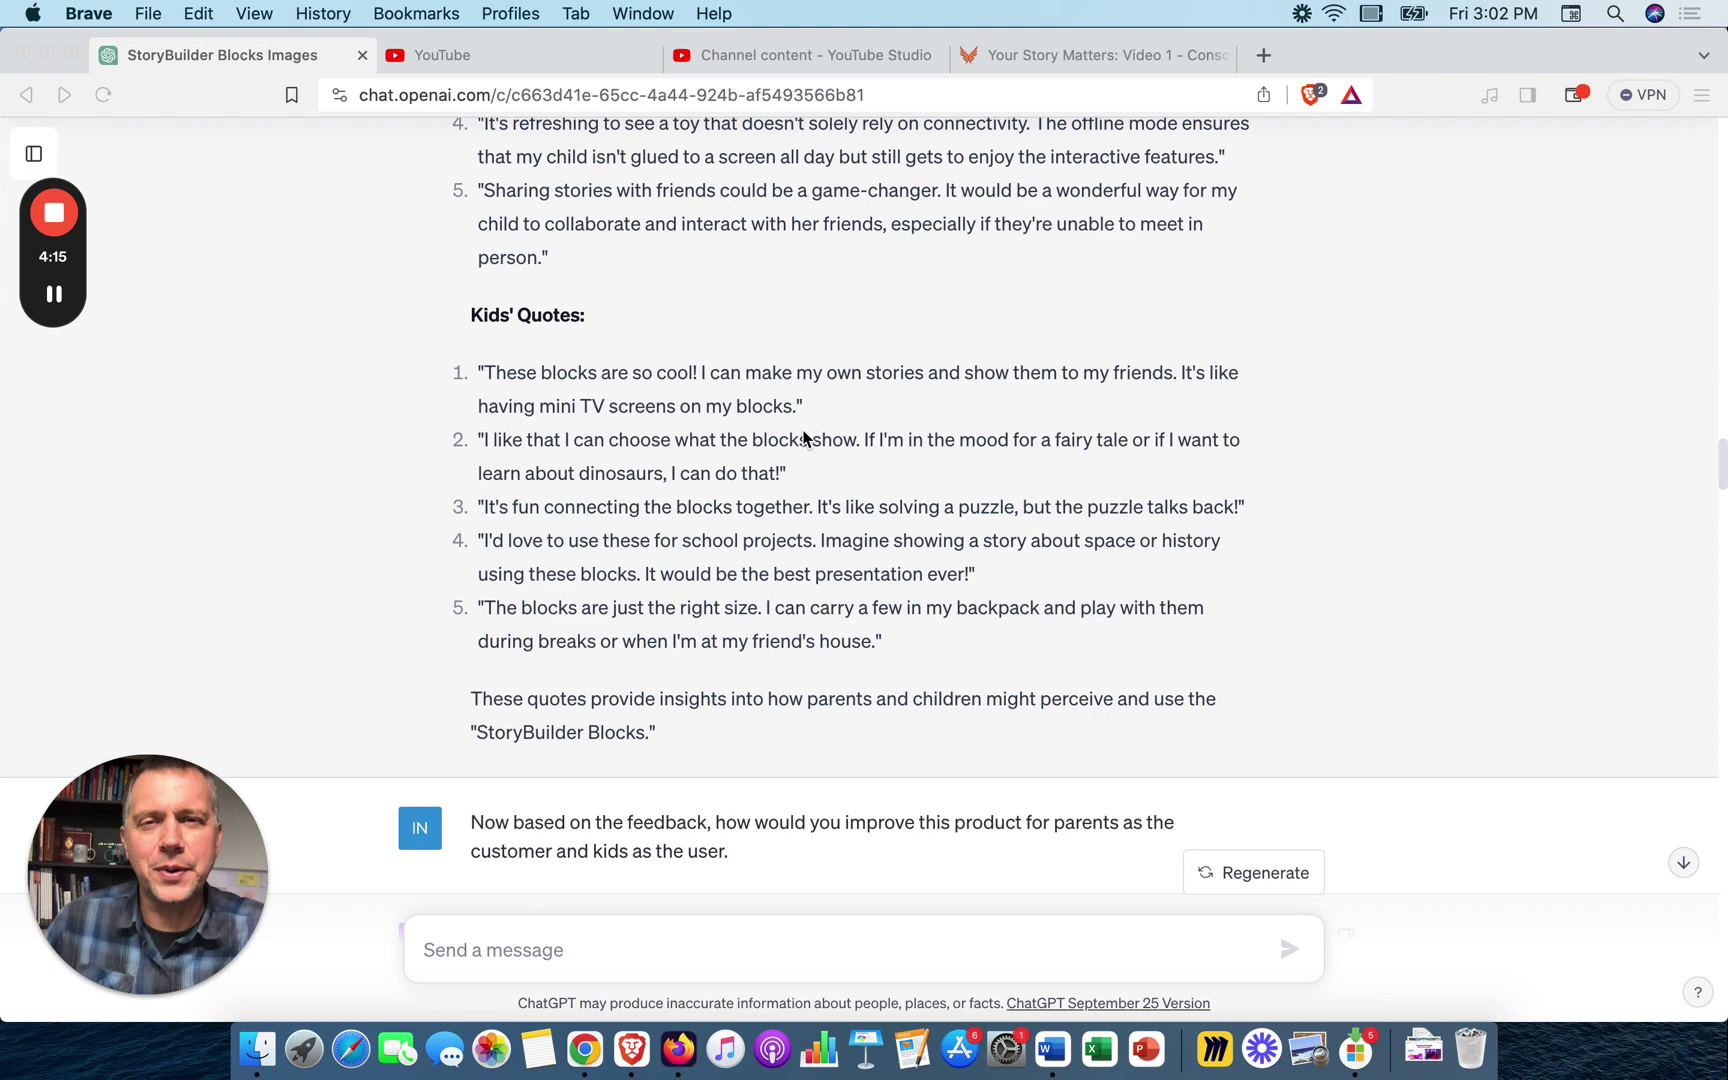
- Scroll through the five parent and five kid improvement suggestions to the photo-style blocks request and its 4-image reply
{"action": "scroll", "coordinate": [805, 438], "scroll_direction": "down", "scroll_amount": 7}
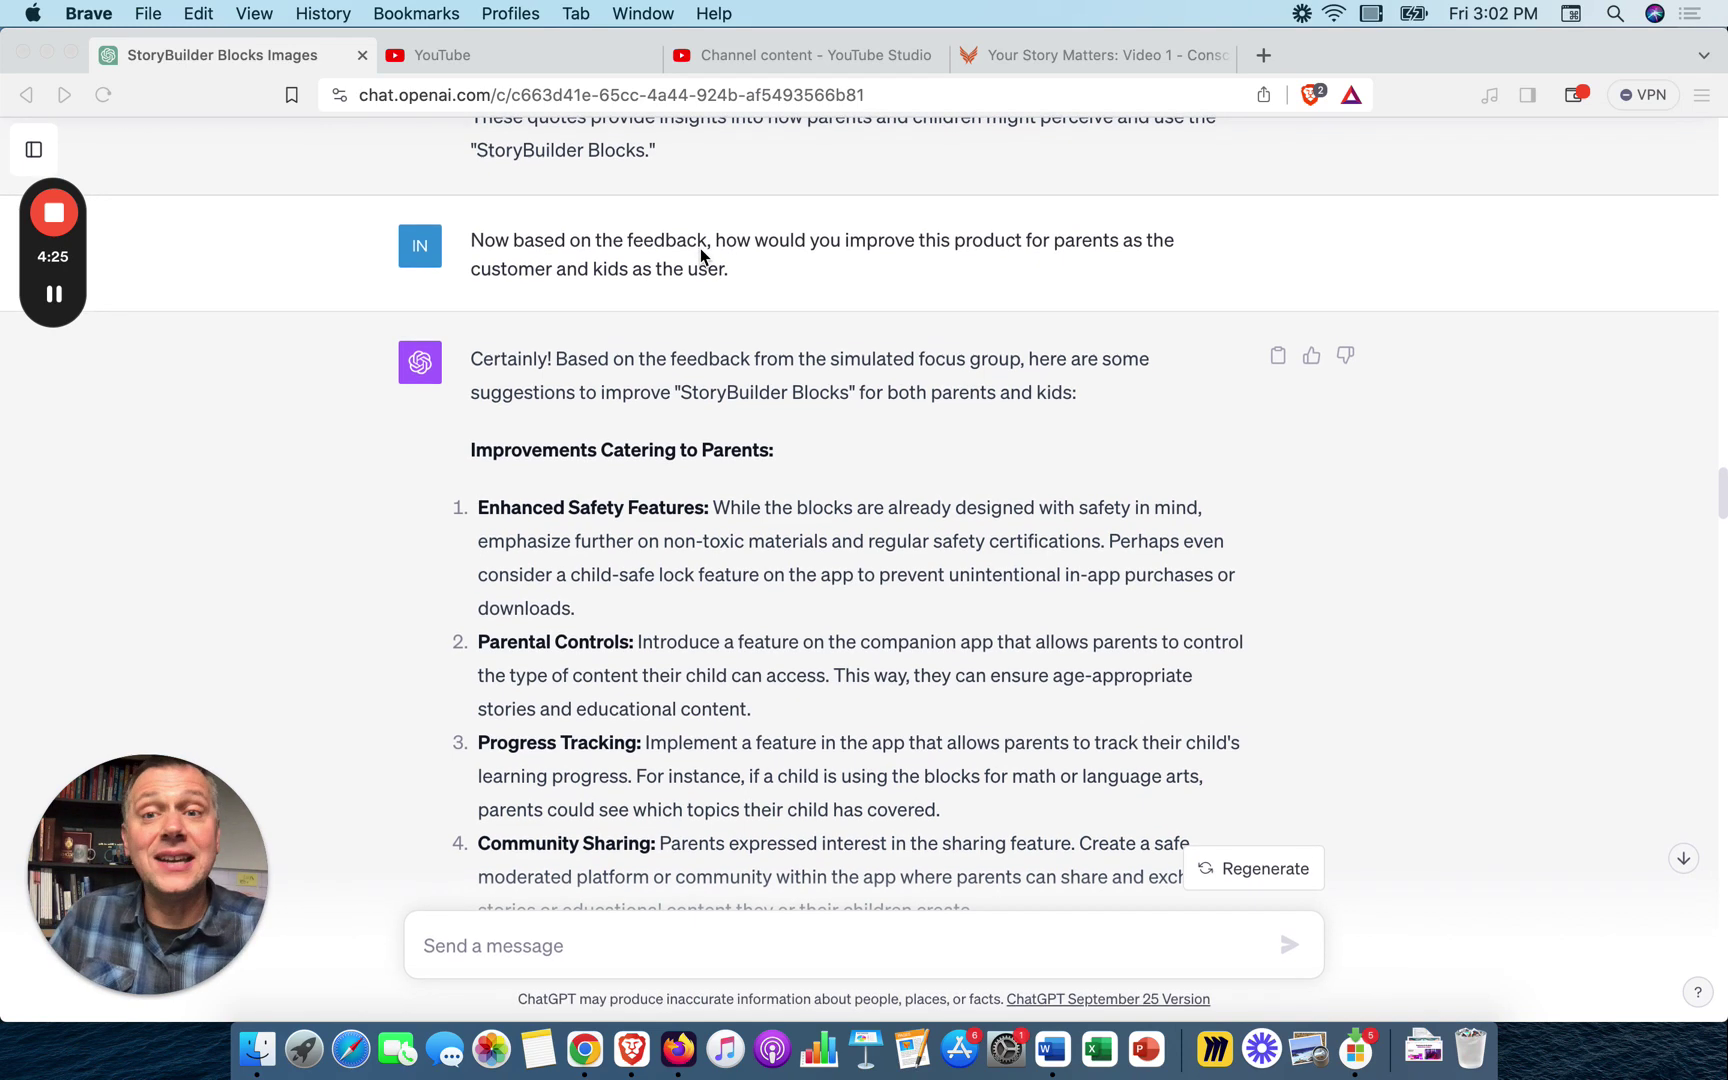
{"action": "scroll", "coordinate": [701, 248], "scroll_direction": "down", "scroll_amount": 2}
{"action": "scroll", "coordinate": [701, 248], "scroll_direction": "down", "scroll_amount": 2}
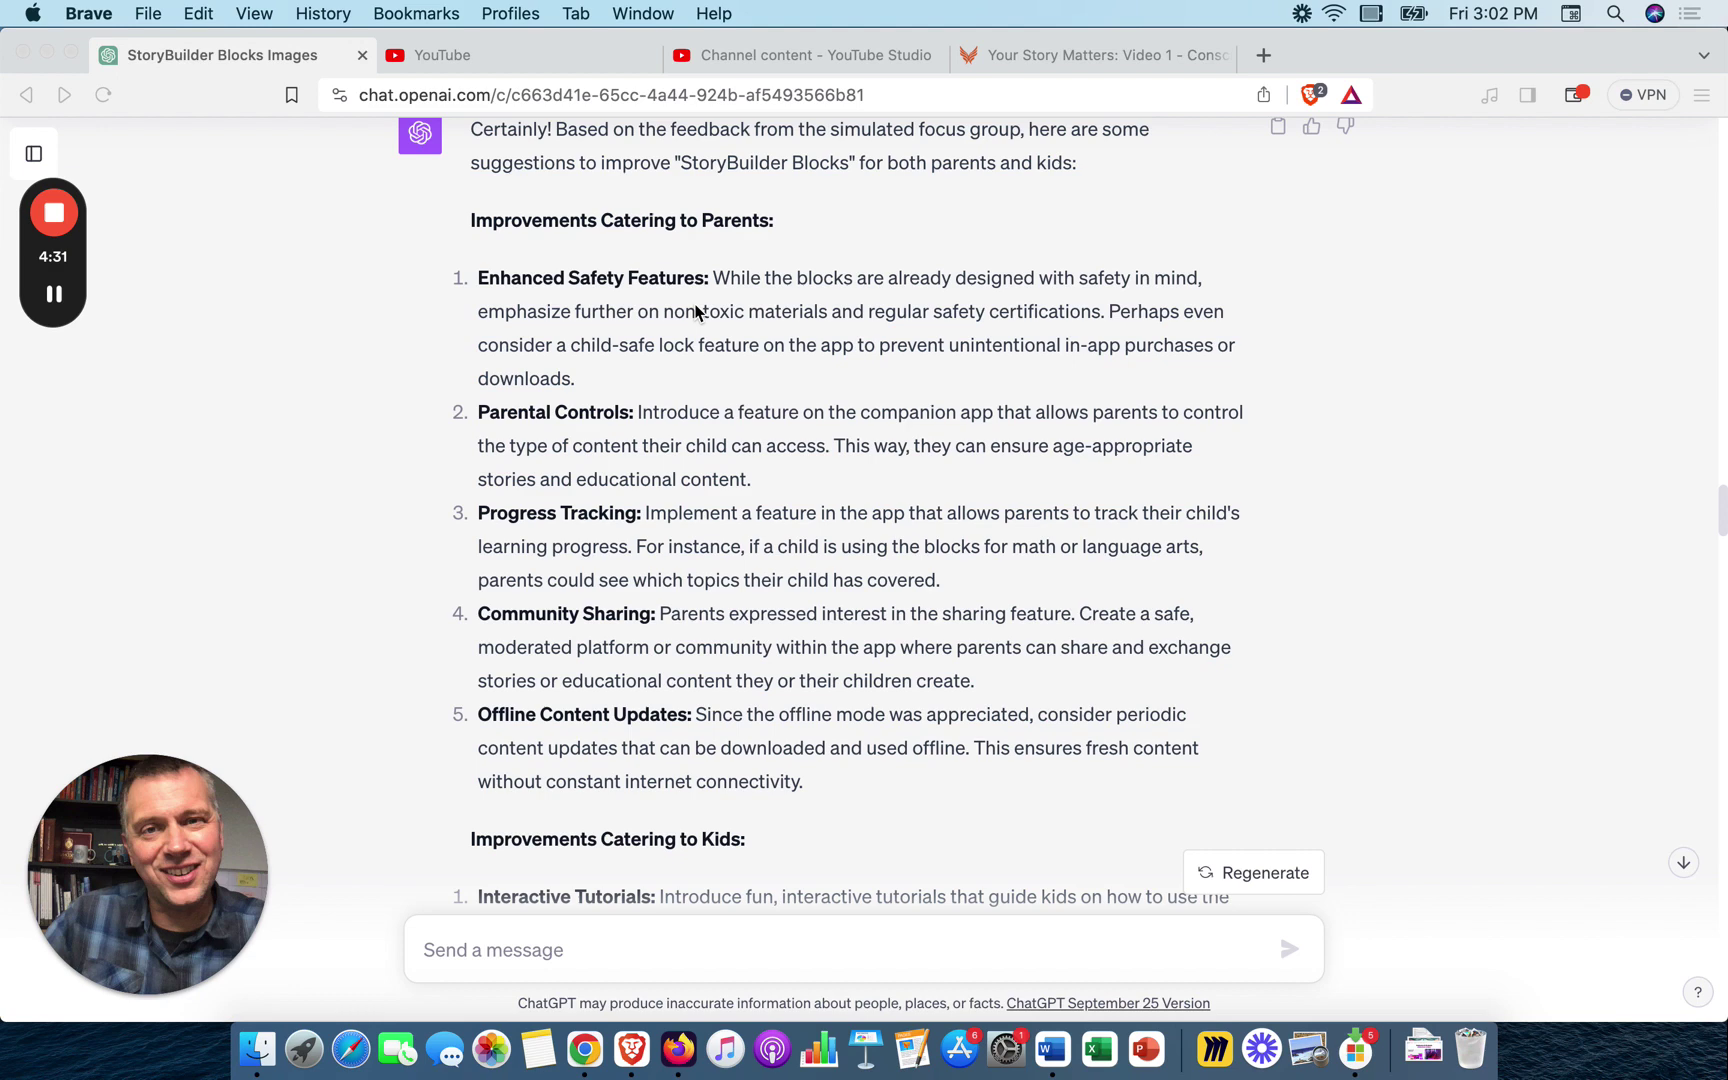
{"action": "scroll", "coordinate": [697, 313], "scroll_direction": "down", "scroll_amount": 1}
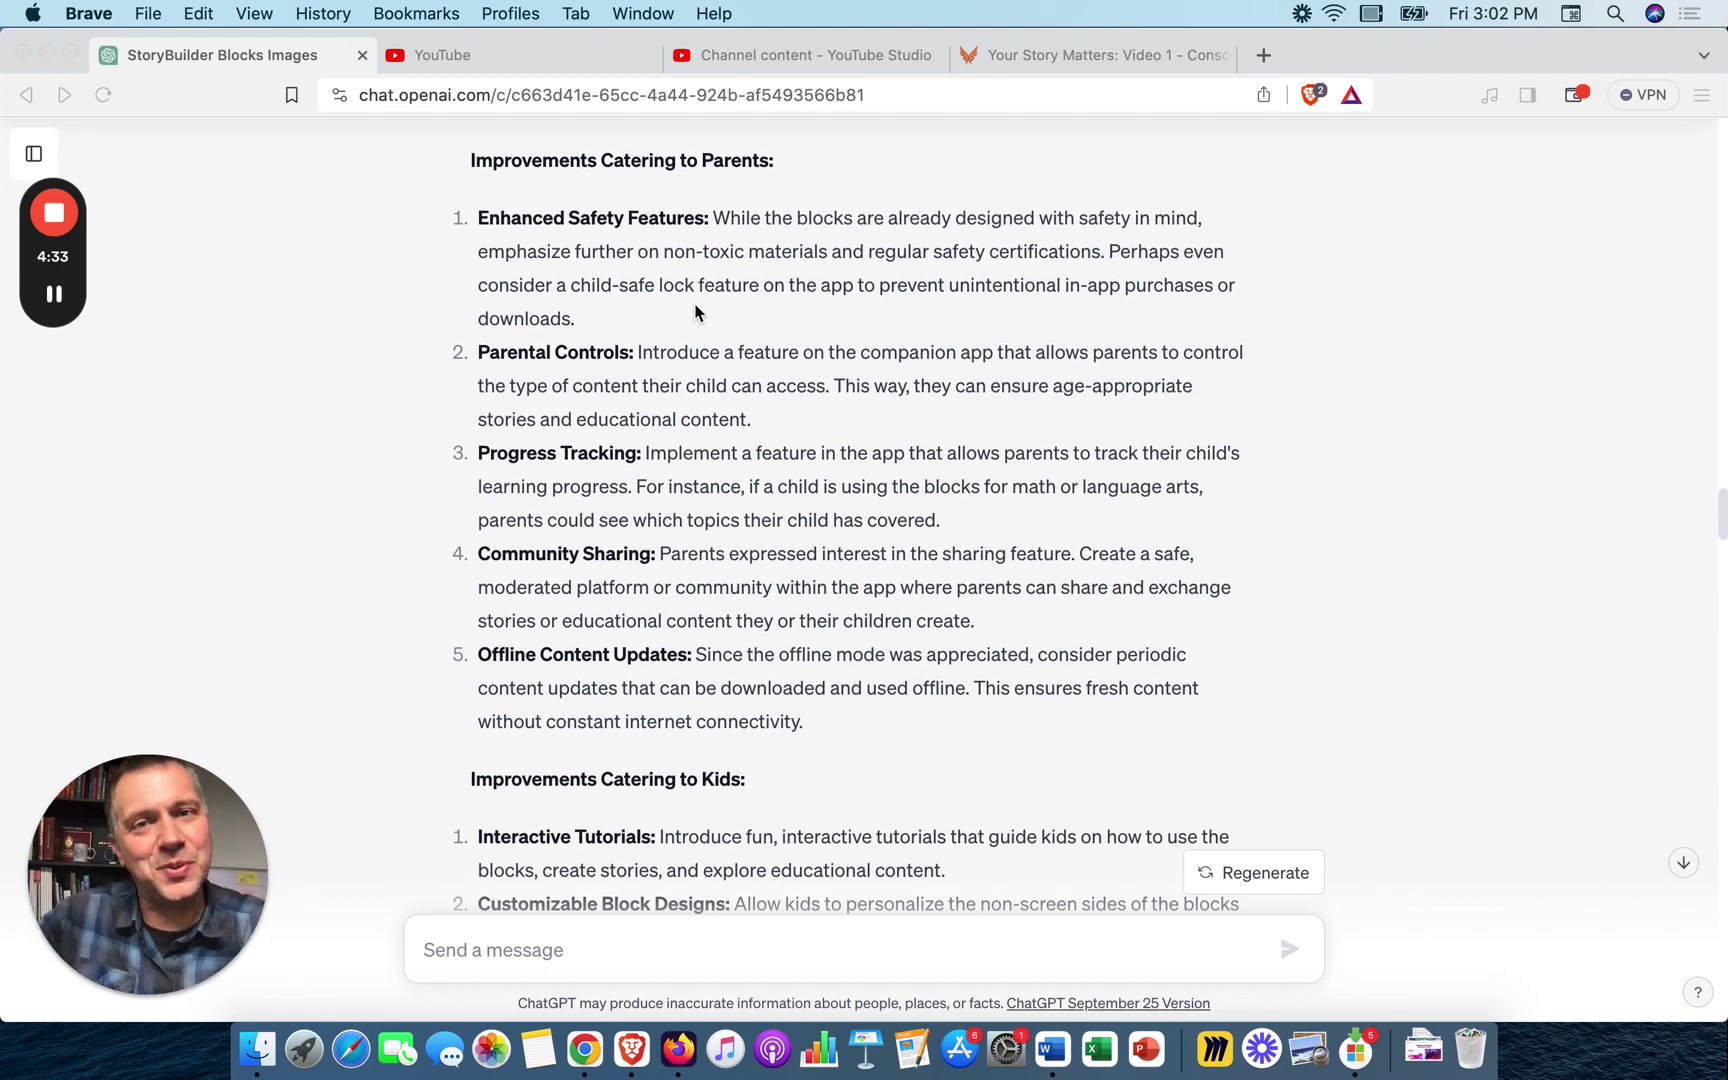
{"action": "scroll", "coordinate": [697, 313], "scroll_direction": "down", "scroll_amount": 5}
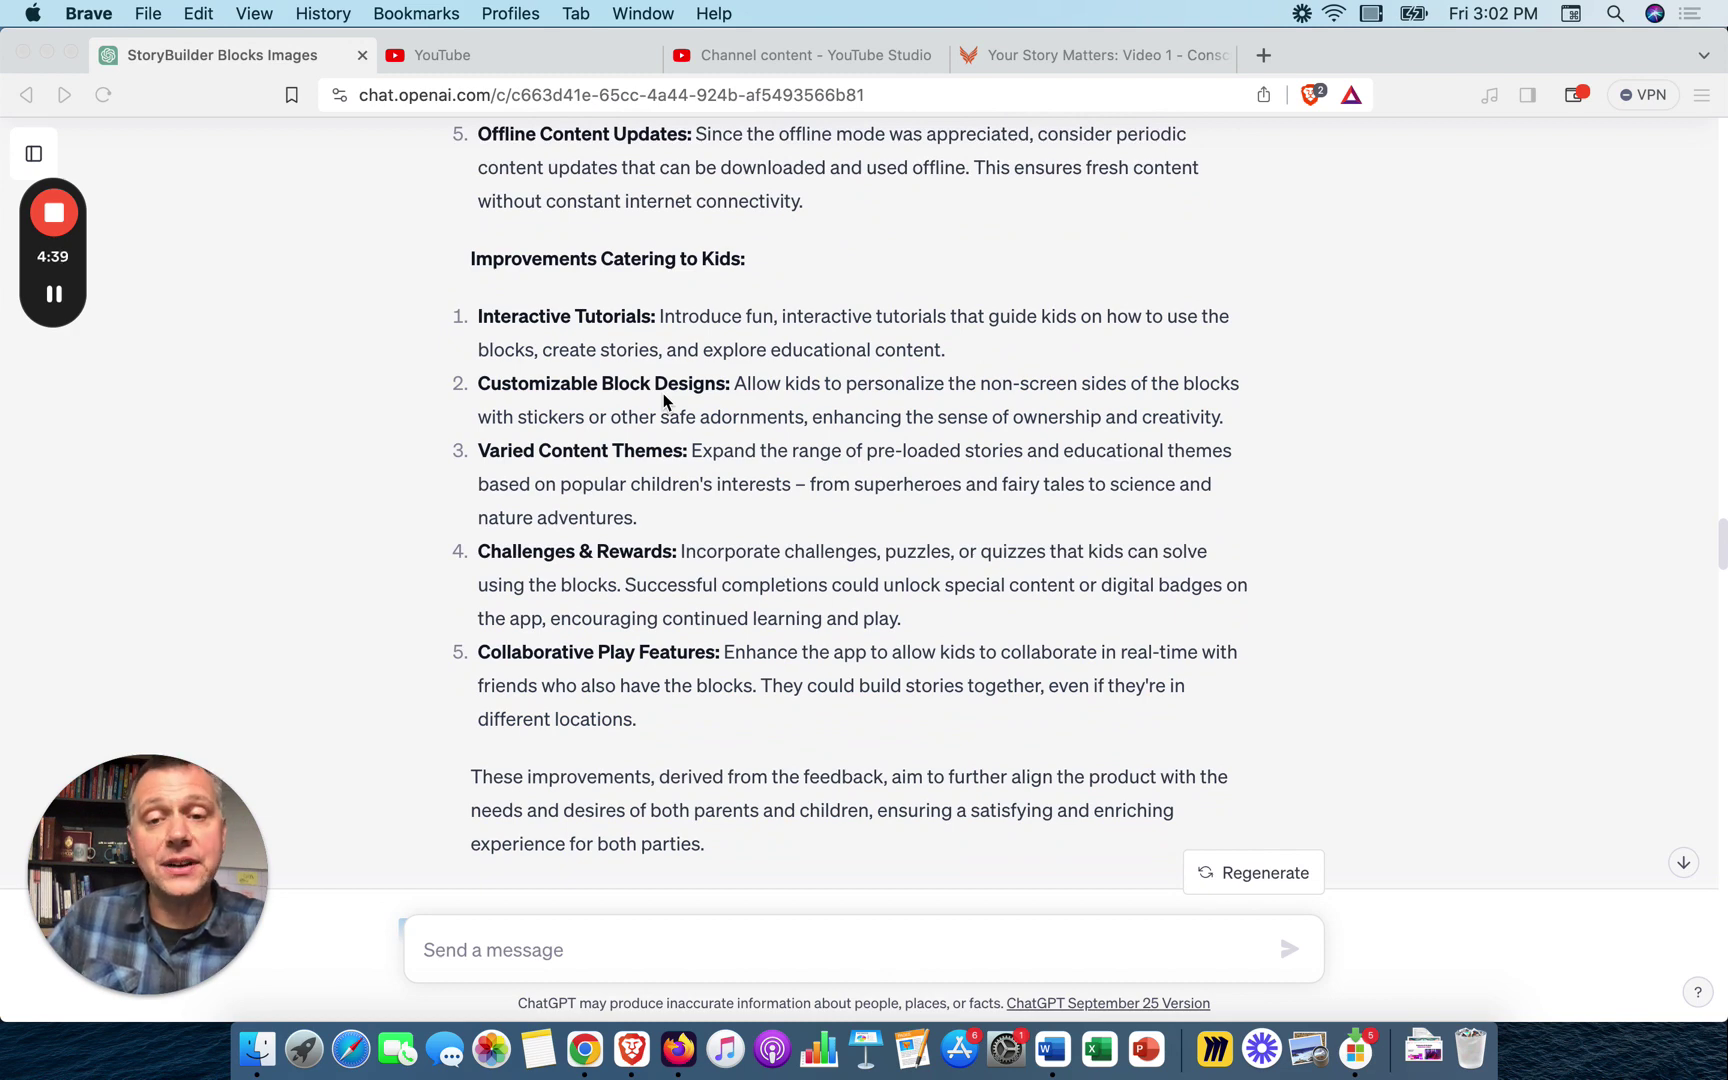
{"action": "scroll", "coordinate": [663, 400], "scroll_direction": "down", "scroll_amount": 3}
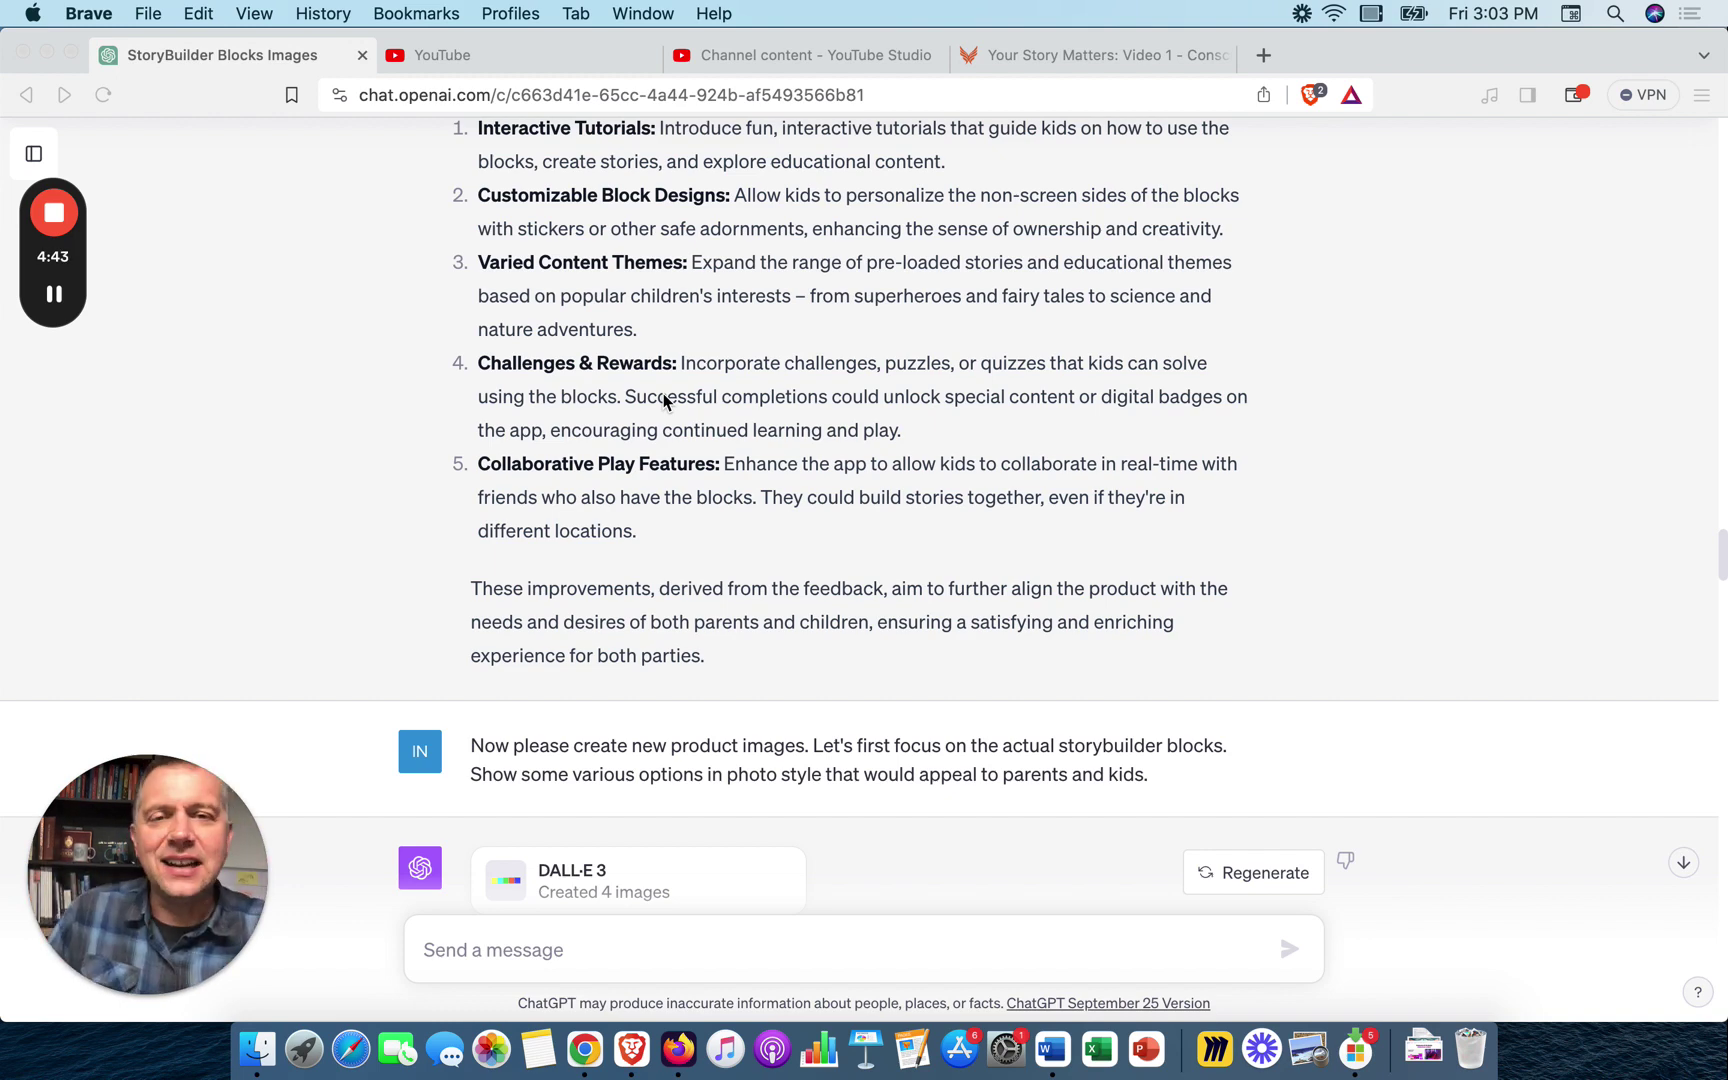
- Scroll through the four DALL·E 3 StoryBuilder Blocks product images and their descriptions
{"action": "scroll", "coordinate": [663, 400], "scroll_direction": "down", "scroll_amount": 2}
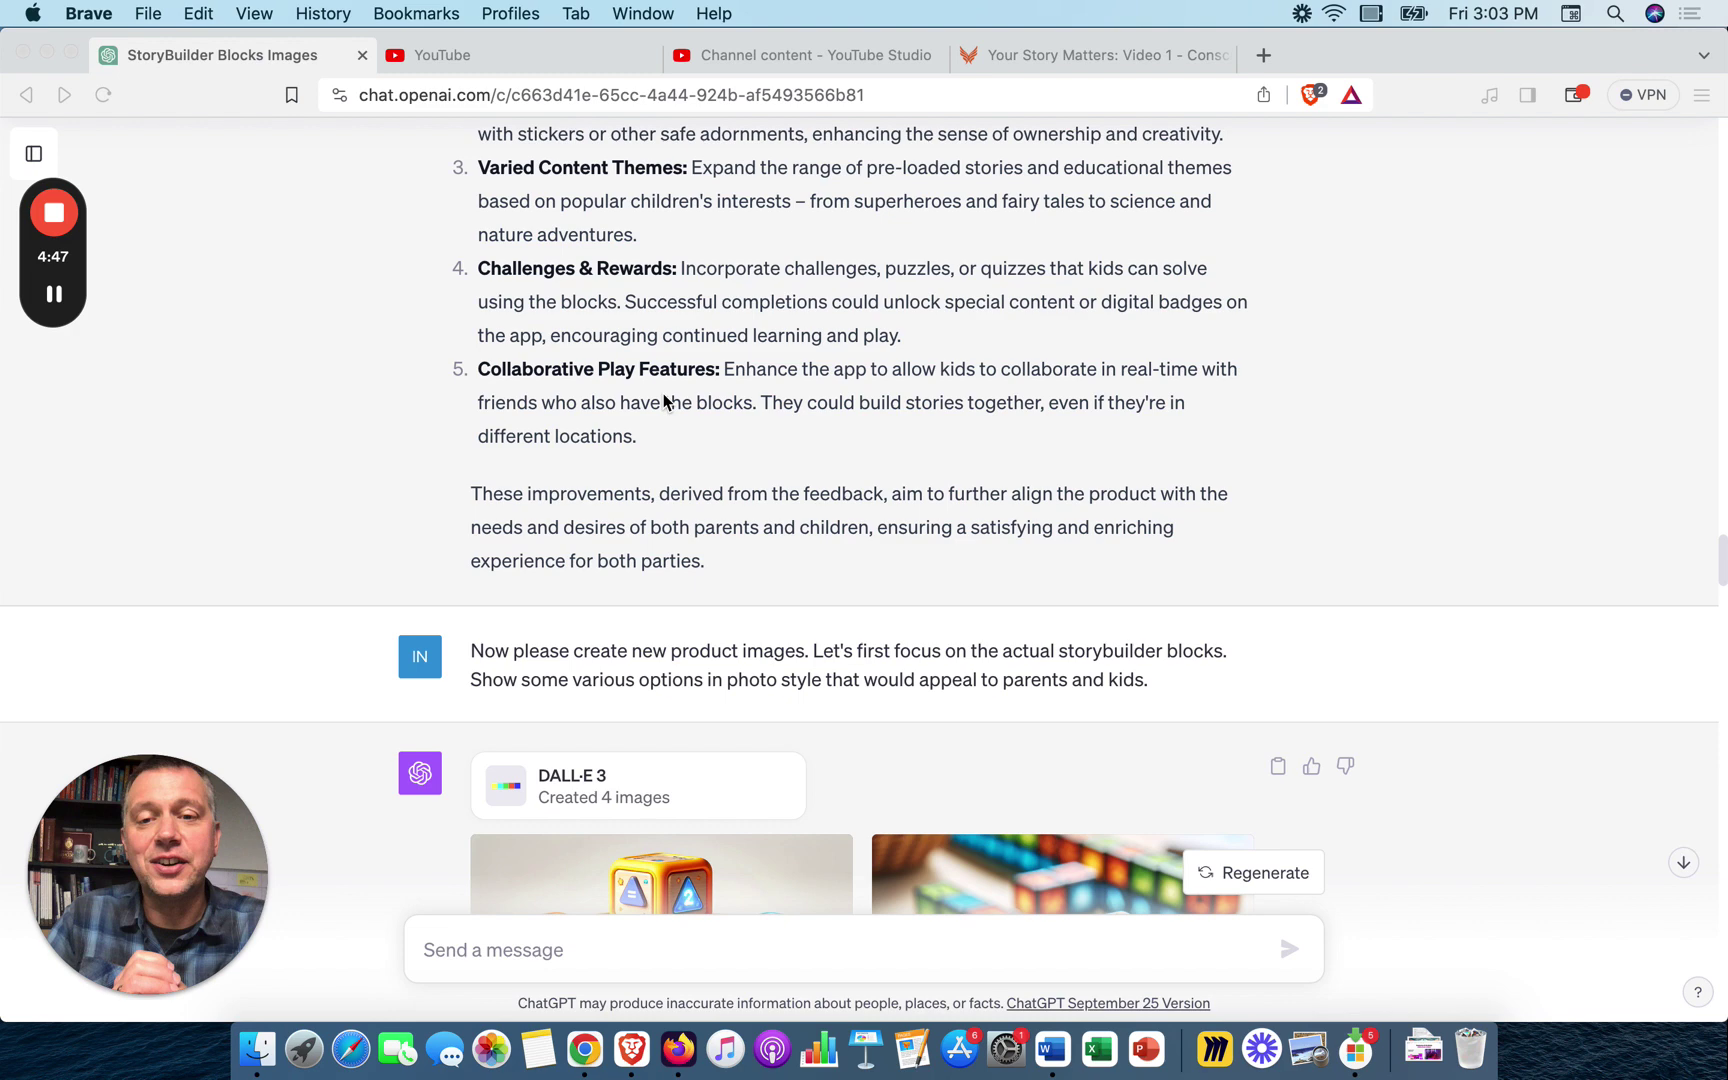
{"action": "scroll", "coordinate": [663, 400], "scroll_direction": "down", "scroll_amount": 1}
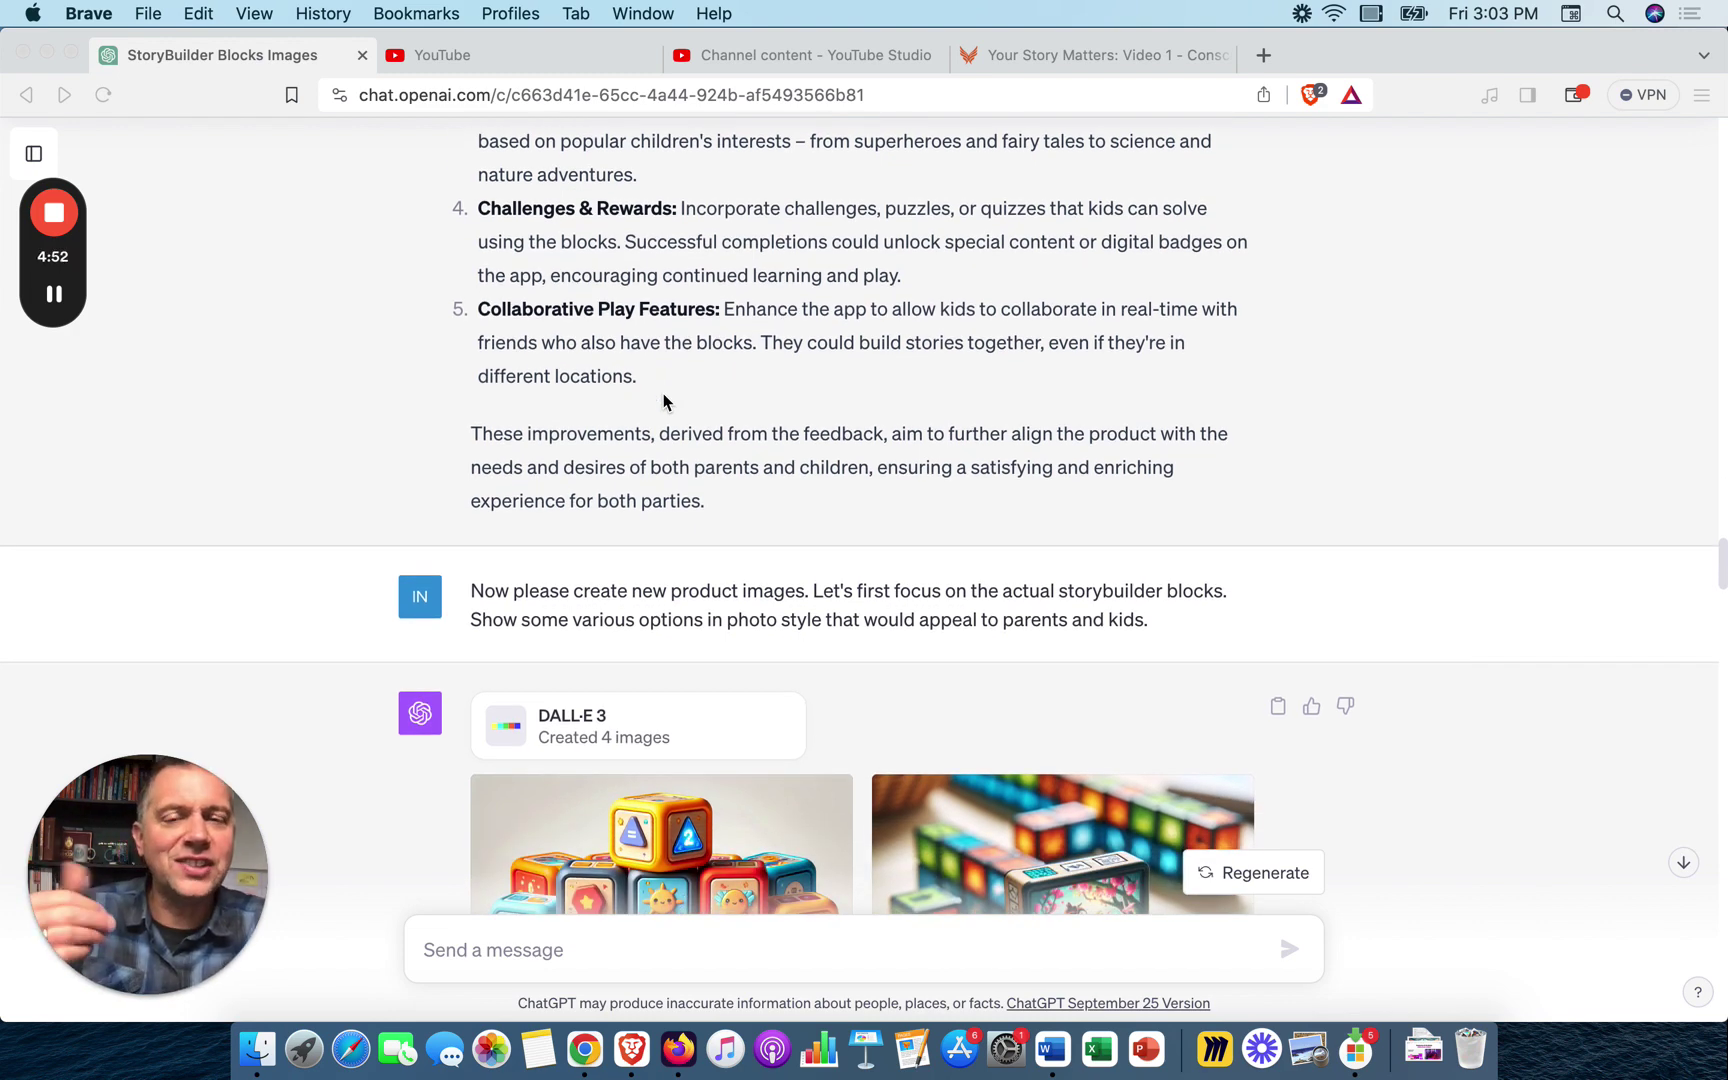
{"action": "scroll", "coordinate": [663, 401], "scroll_direction": "down", "scroll_amount": 1}
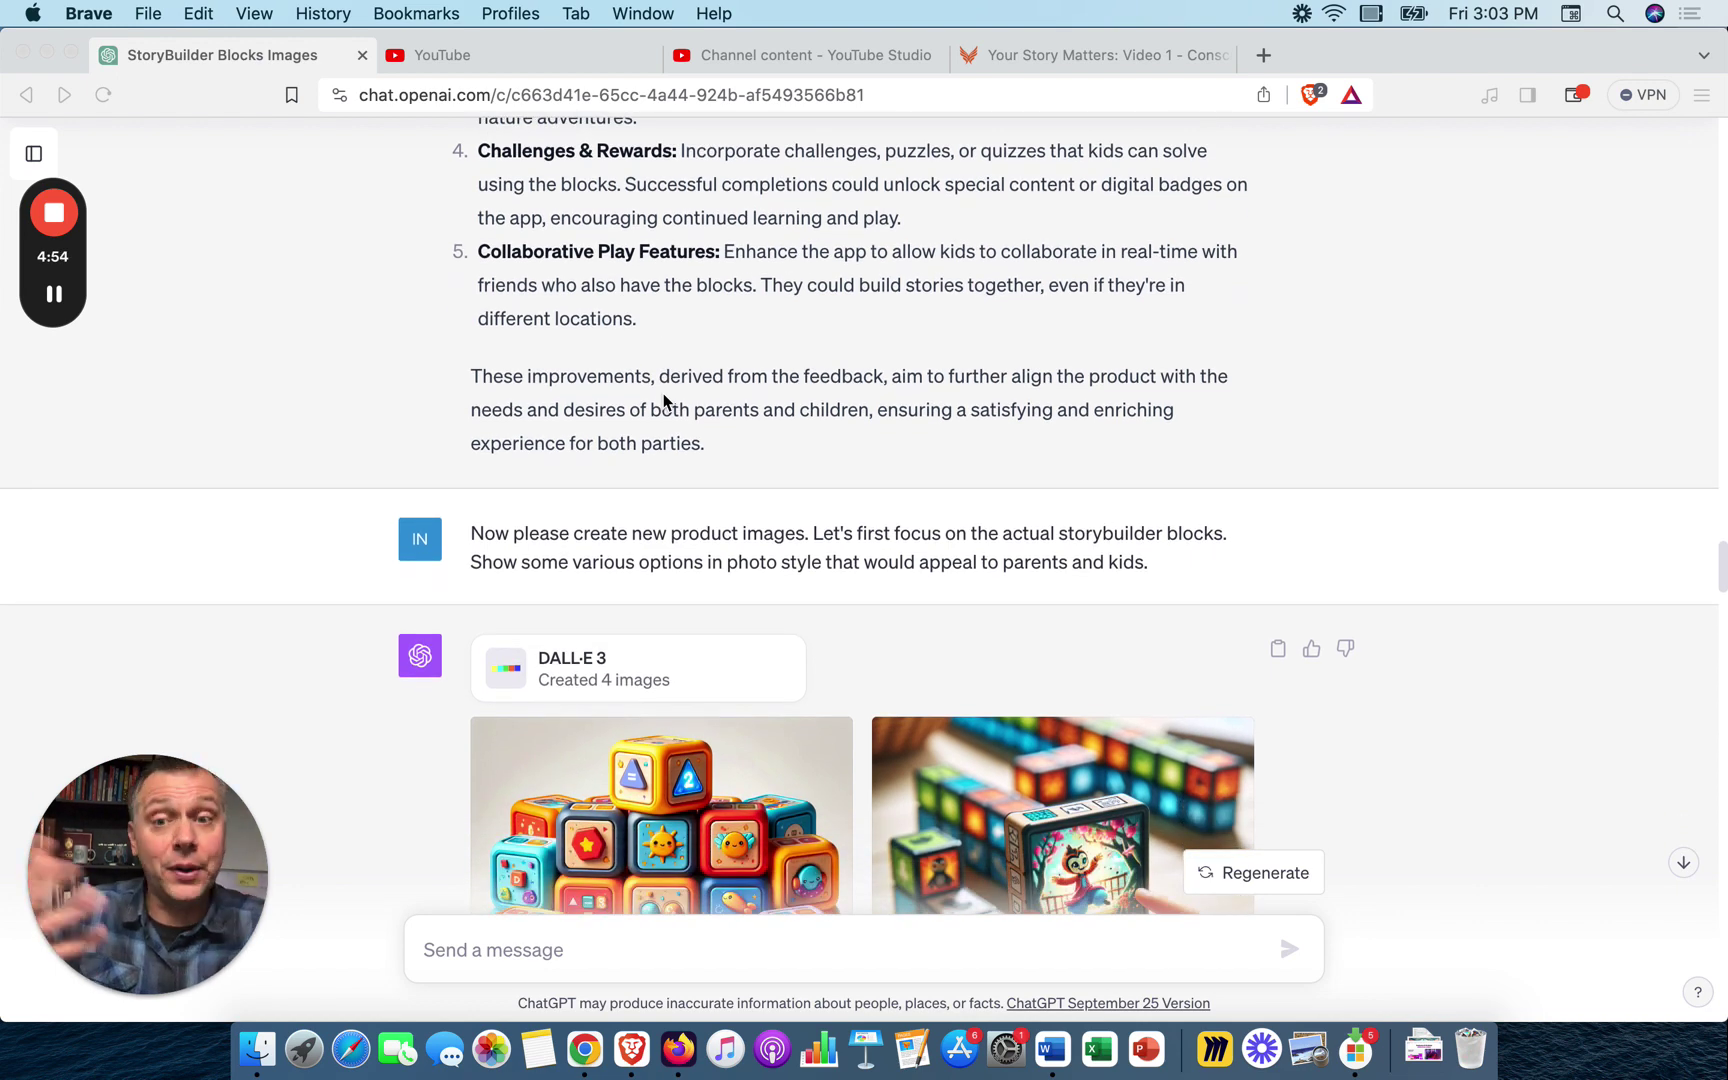
{"action": "scroll", "coordinate": [663, 401], "scroll_direction": "down", "scroll_amount": 3}
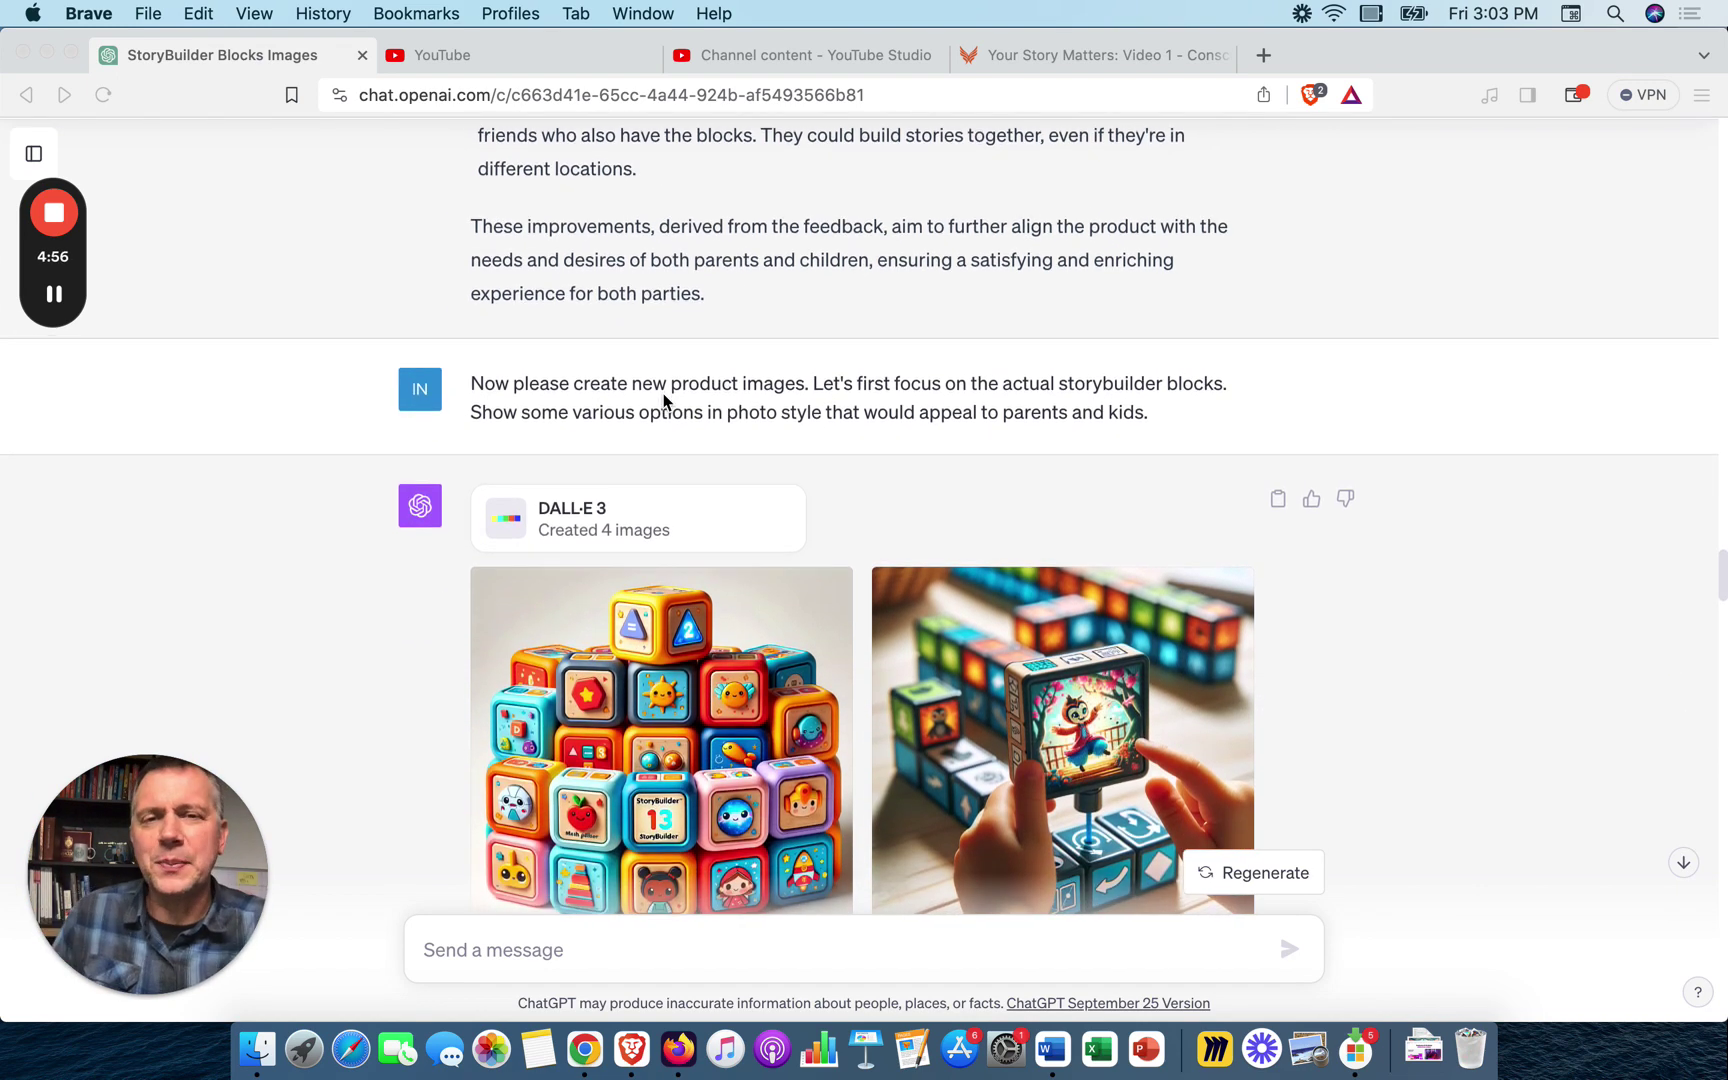
{"action": "scroll", "coordinate": [663, 401], "scroll_direction": "down", "scroll_amount": 3}
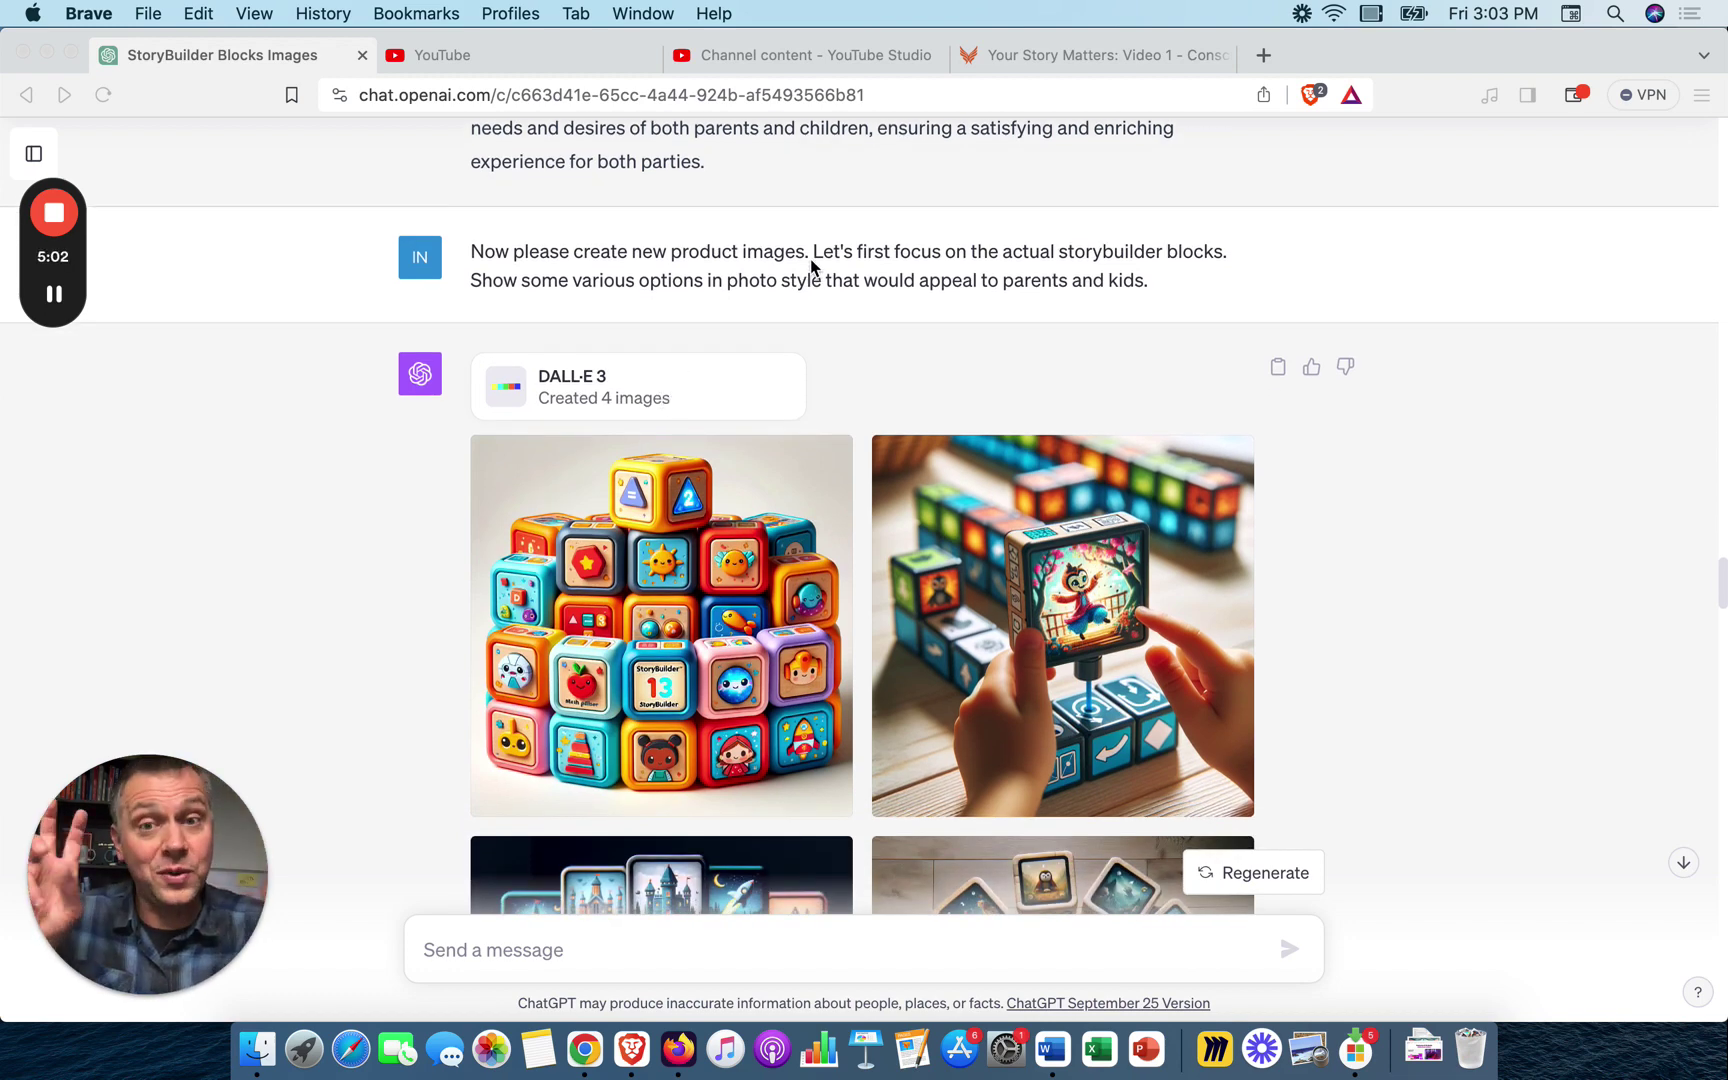
{"action": "scroll", "coordinate": [811, 266], "scroll_direction": "down", "scroll_amount": 1}
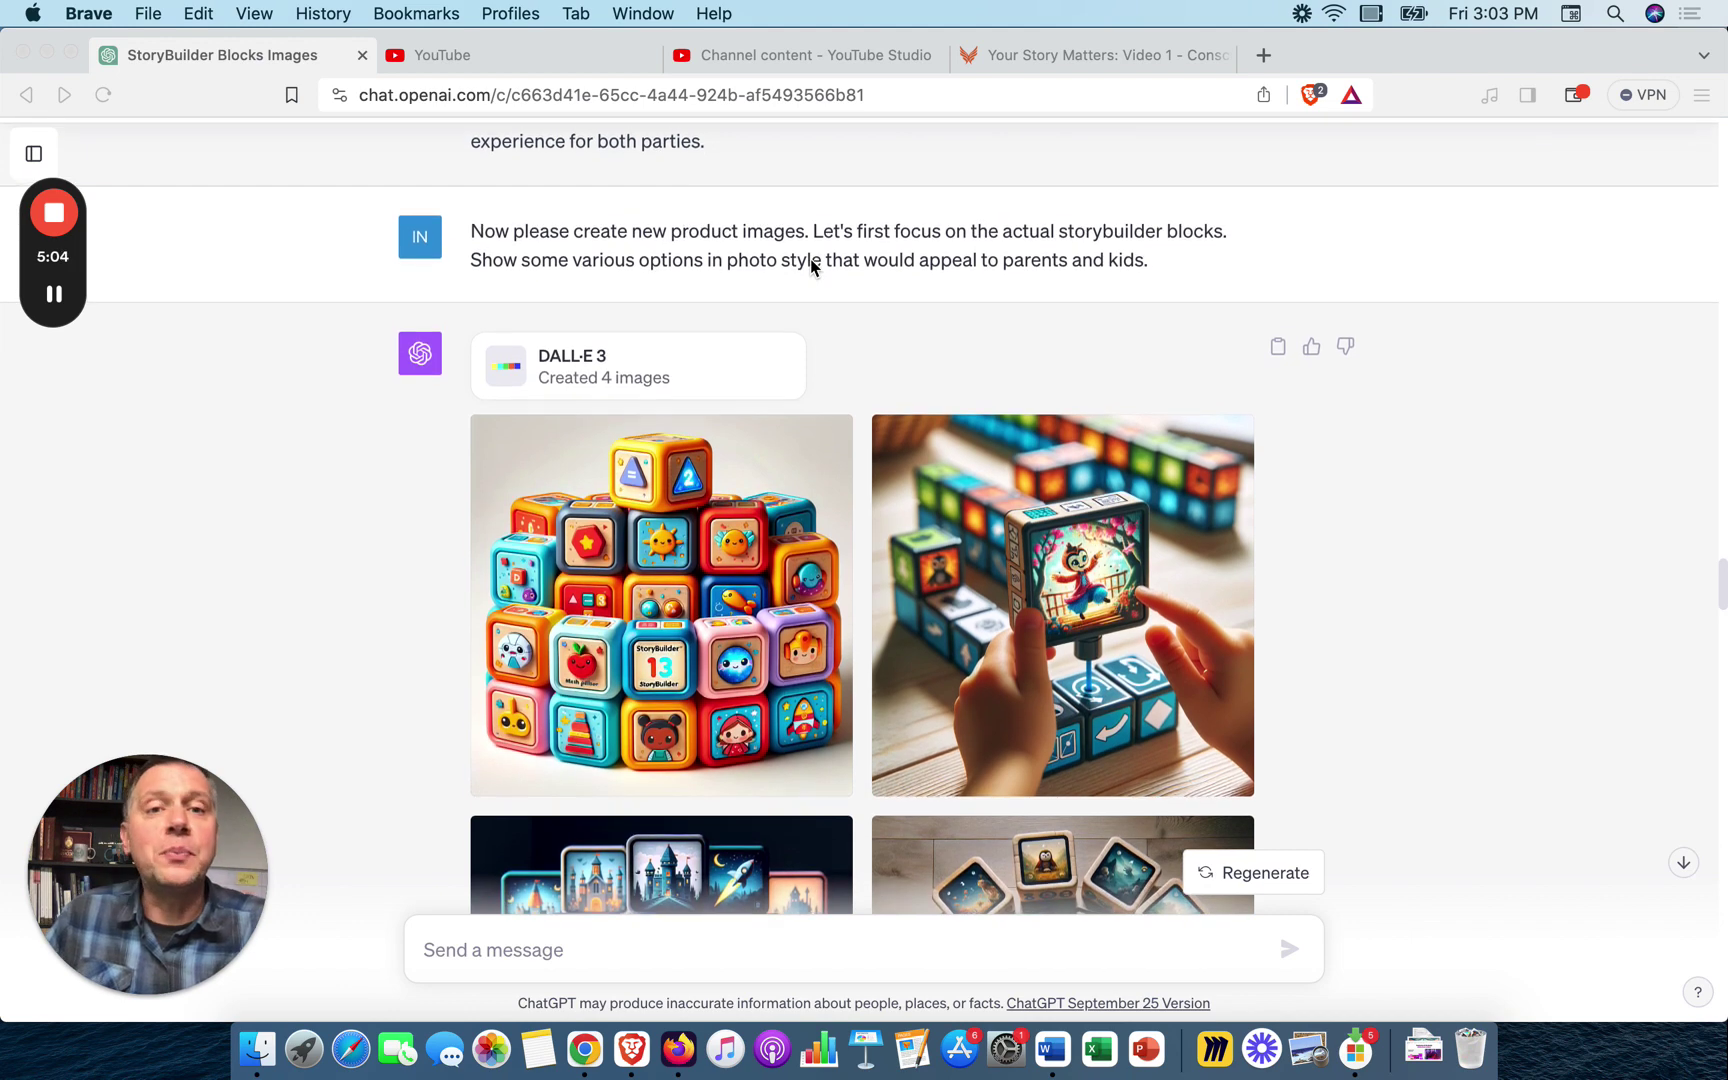
{"action": "scroll", "coordinate": [811, 266], "scroll_direction": "down", "scroll_amount": 1}
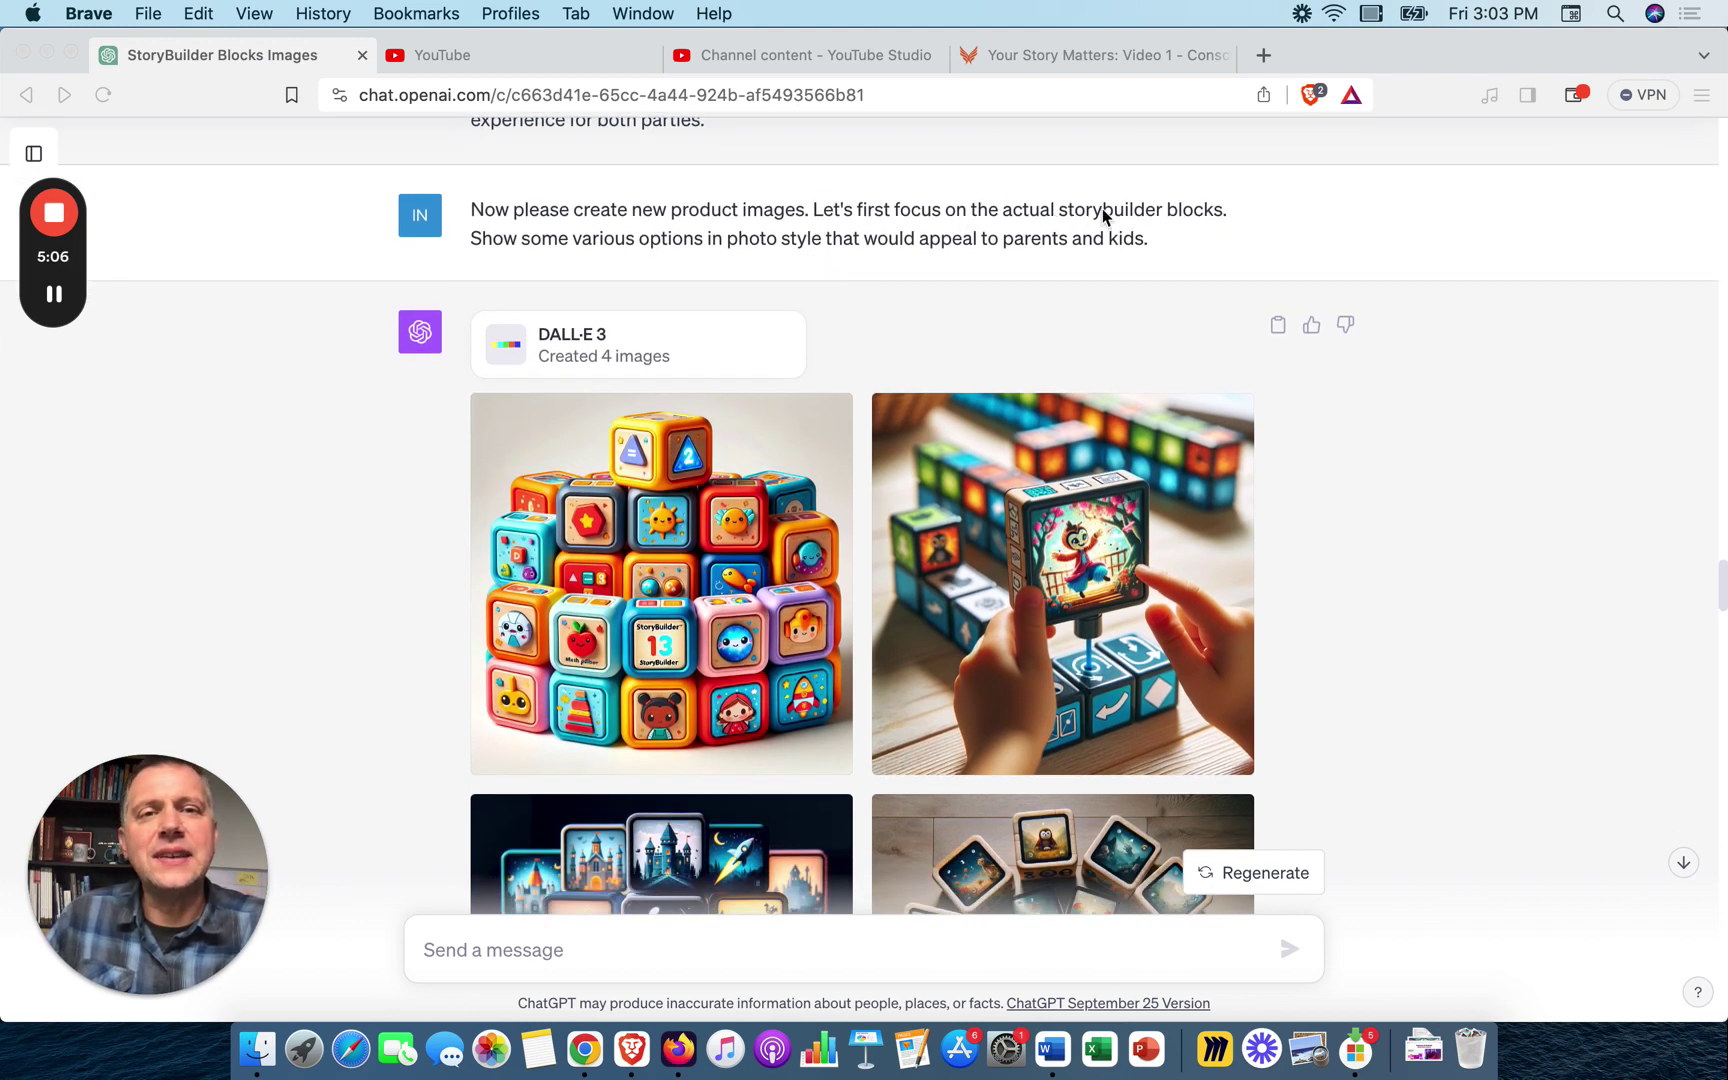
{"action": "scroll", "coordinate": [1114, 212], "scroll_direction": "down", "scroll_amount": 2}
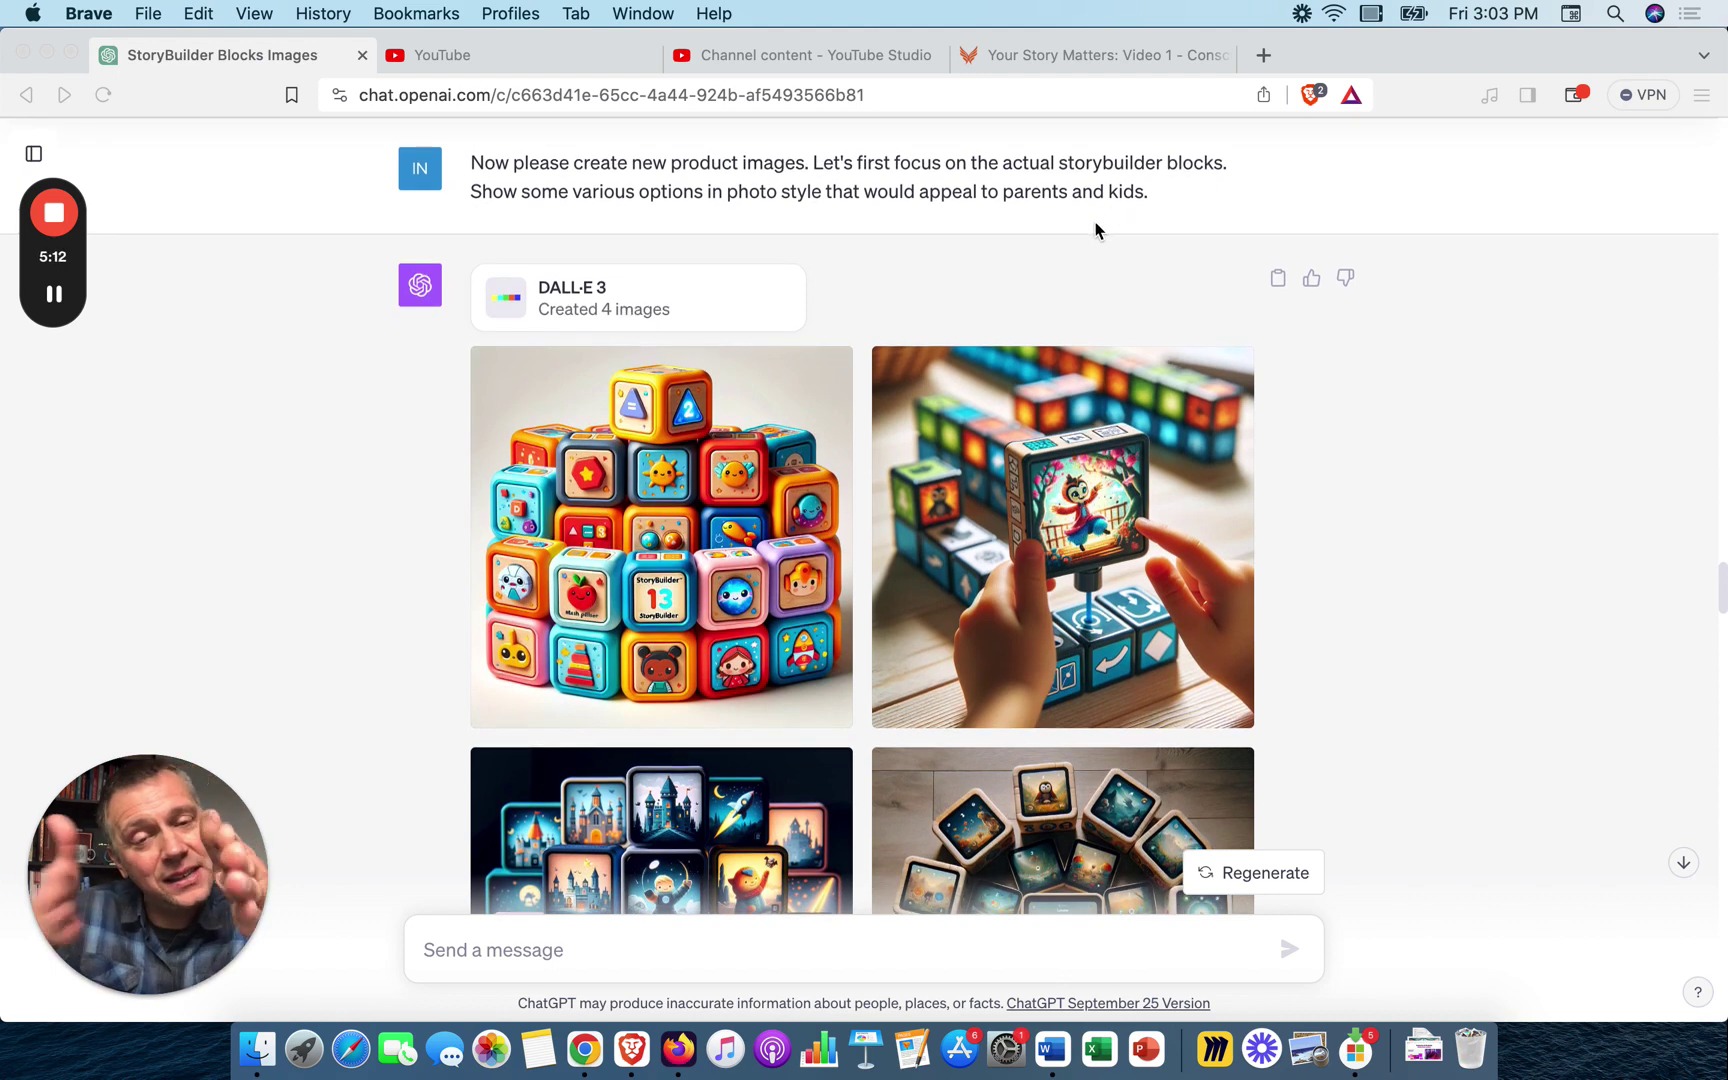
{"action": "scroll", "coordinate": [1096, 230], "scroll_direction": "down", "scroll_amount": 4}
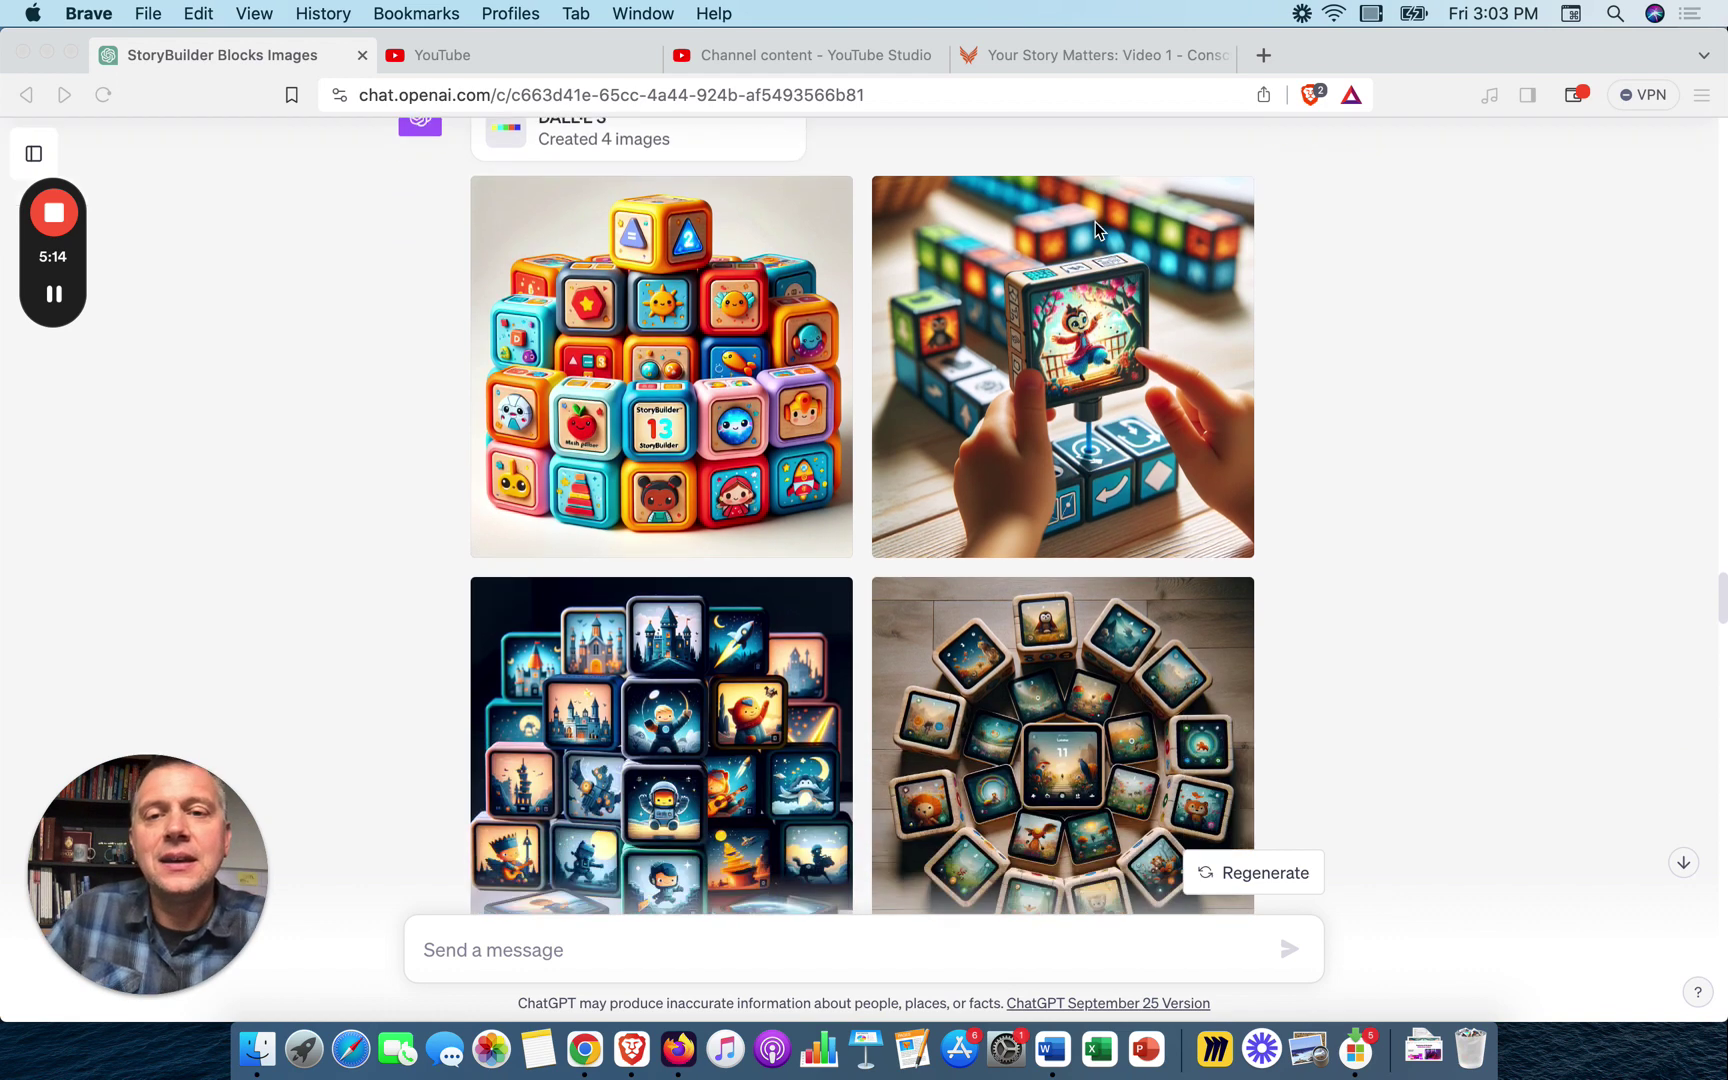
- Scroll on to the packaging request and its 4-image box-design reply
{"action": "scroll", "coordinate": [1037, 420], "scroll_direction": "down", "scroll_amount": 1}
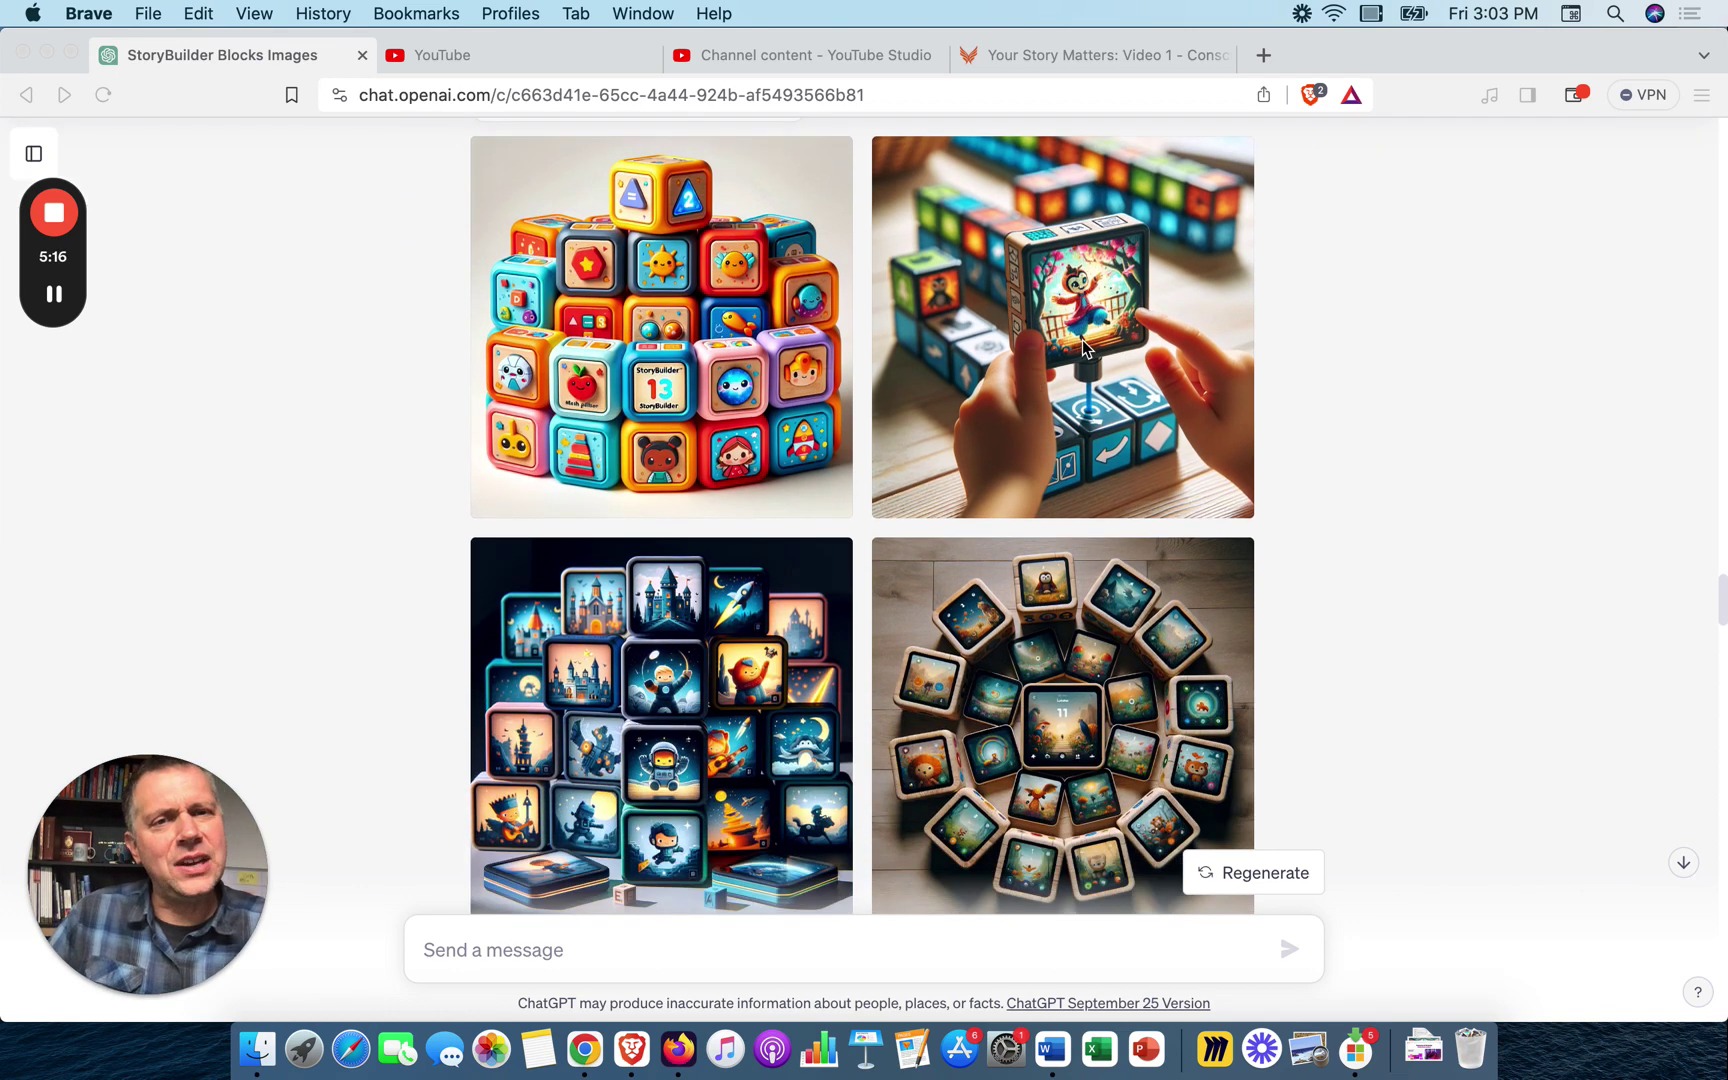
{"action": "scroll", "coordinate": [1081, 340], "scroll_direction": "down", "scroll_amount": 2}
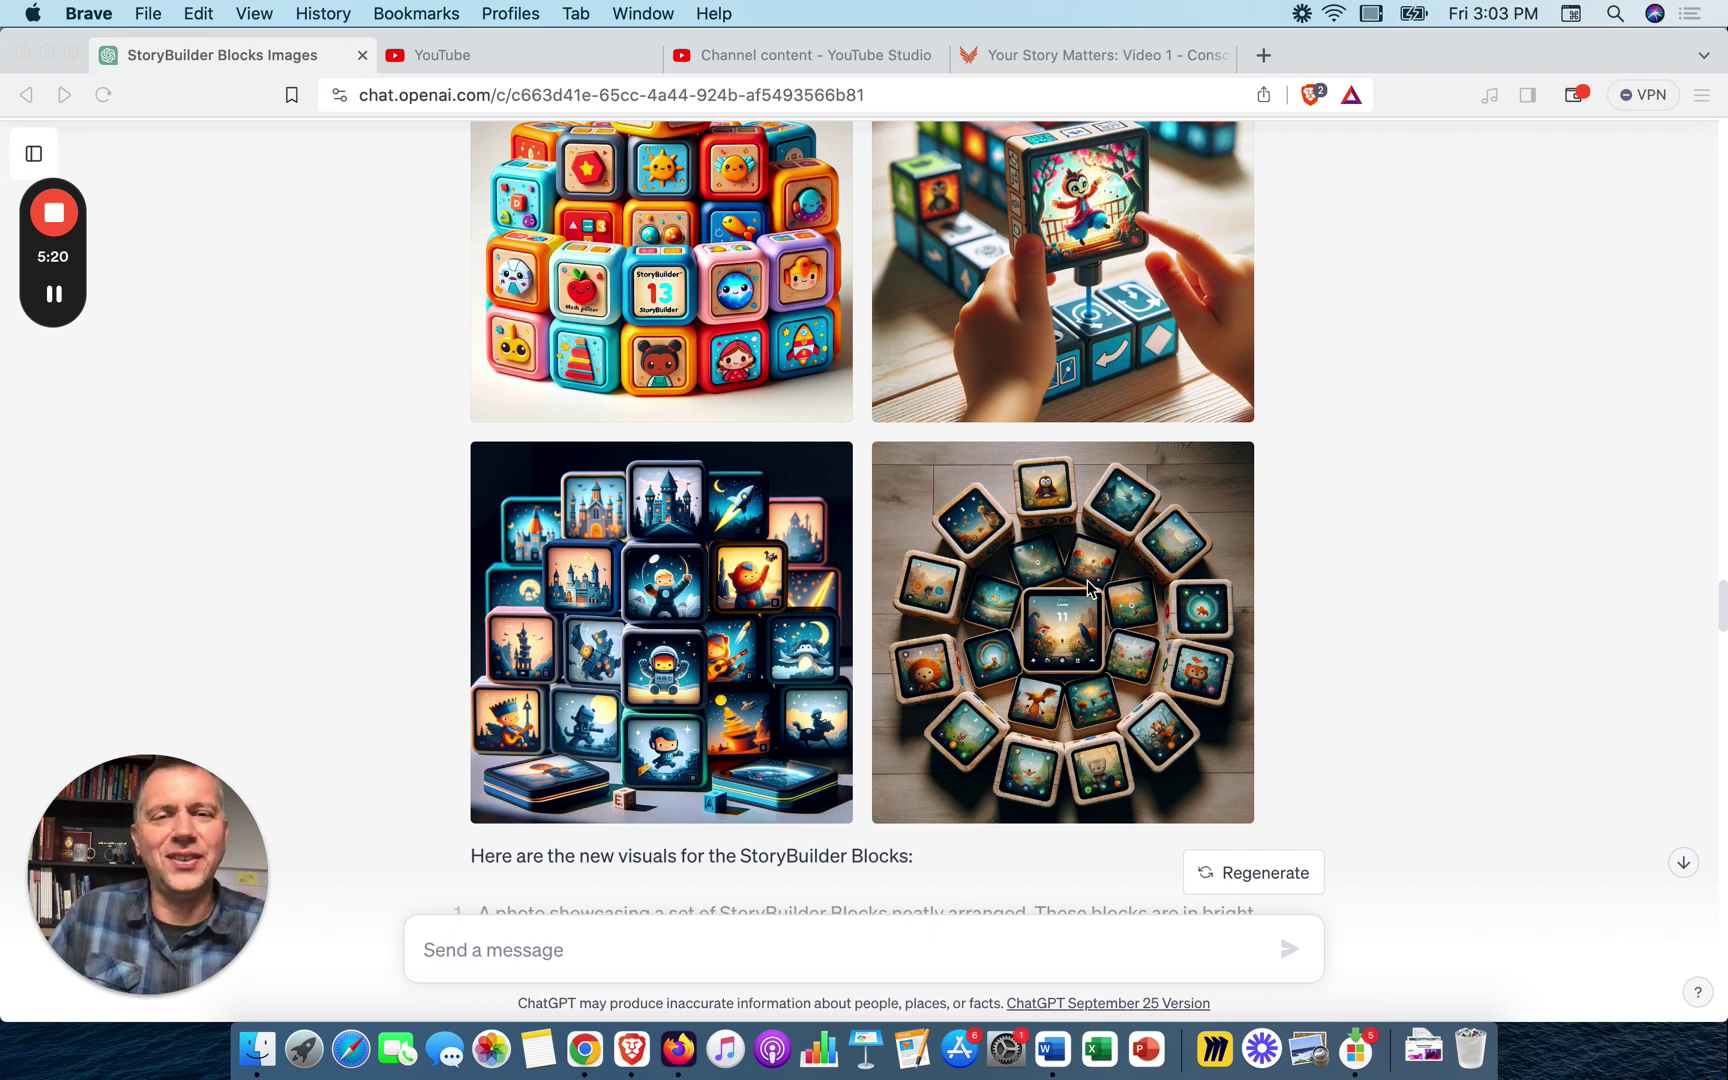
{"action": "scroll", "coordinate": [1087, 585], "scroll_direction": "down", "scroll_amount": 7}
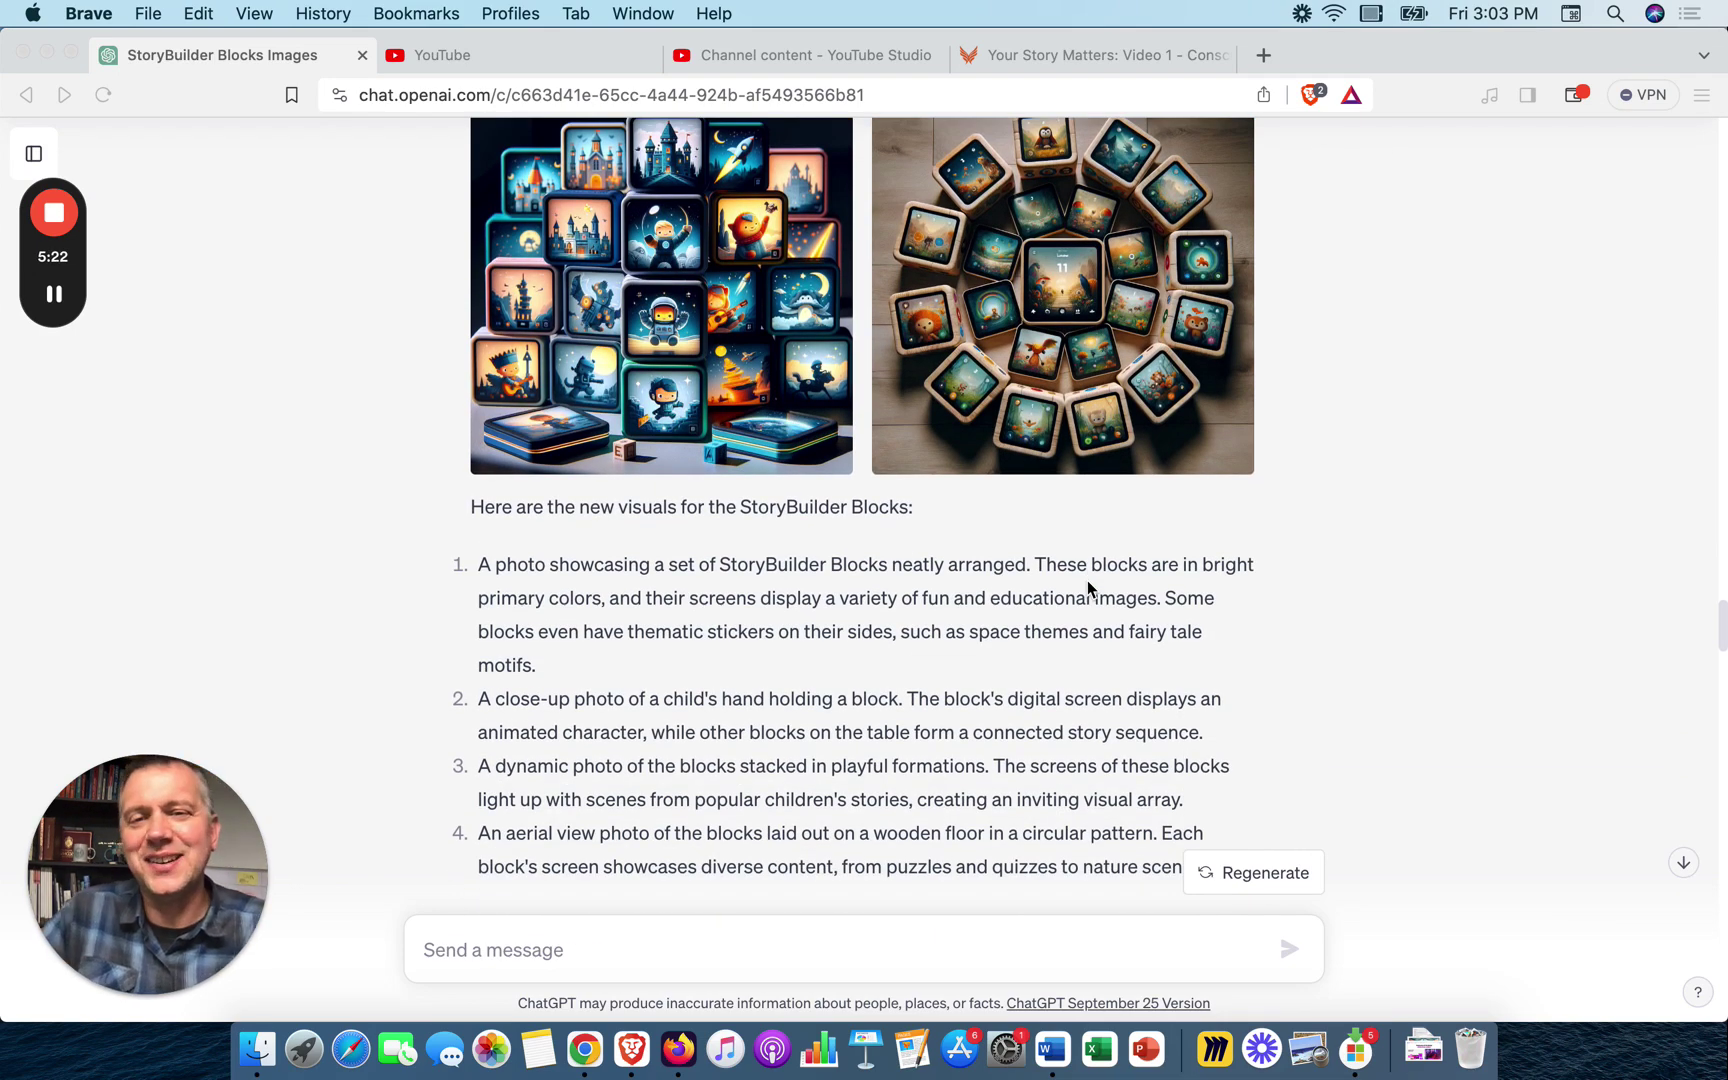
{"action": "scroll", "coordinate": [1087, 580], "scroll_direction": "down", "scroll_amount": 5}
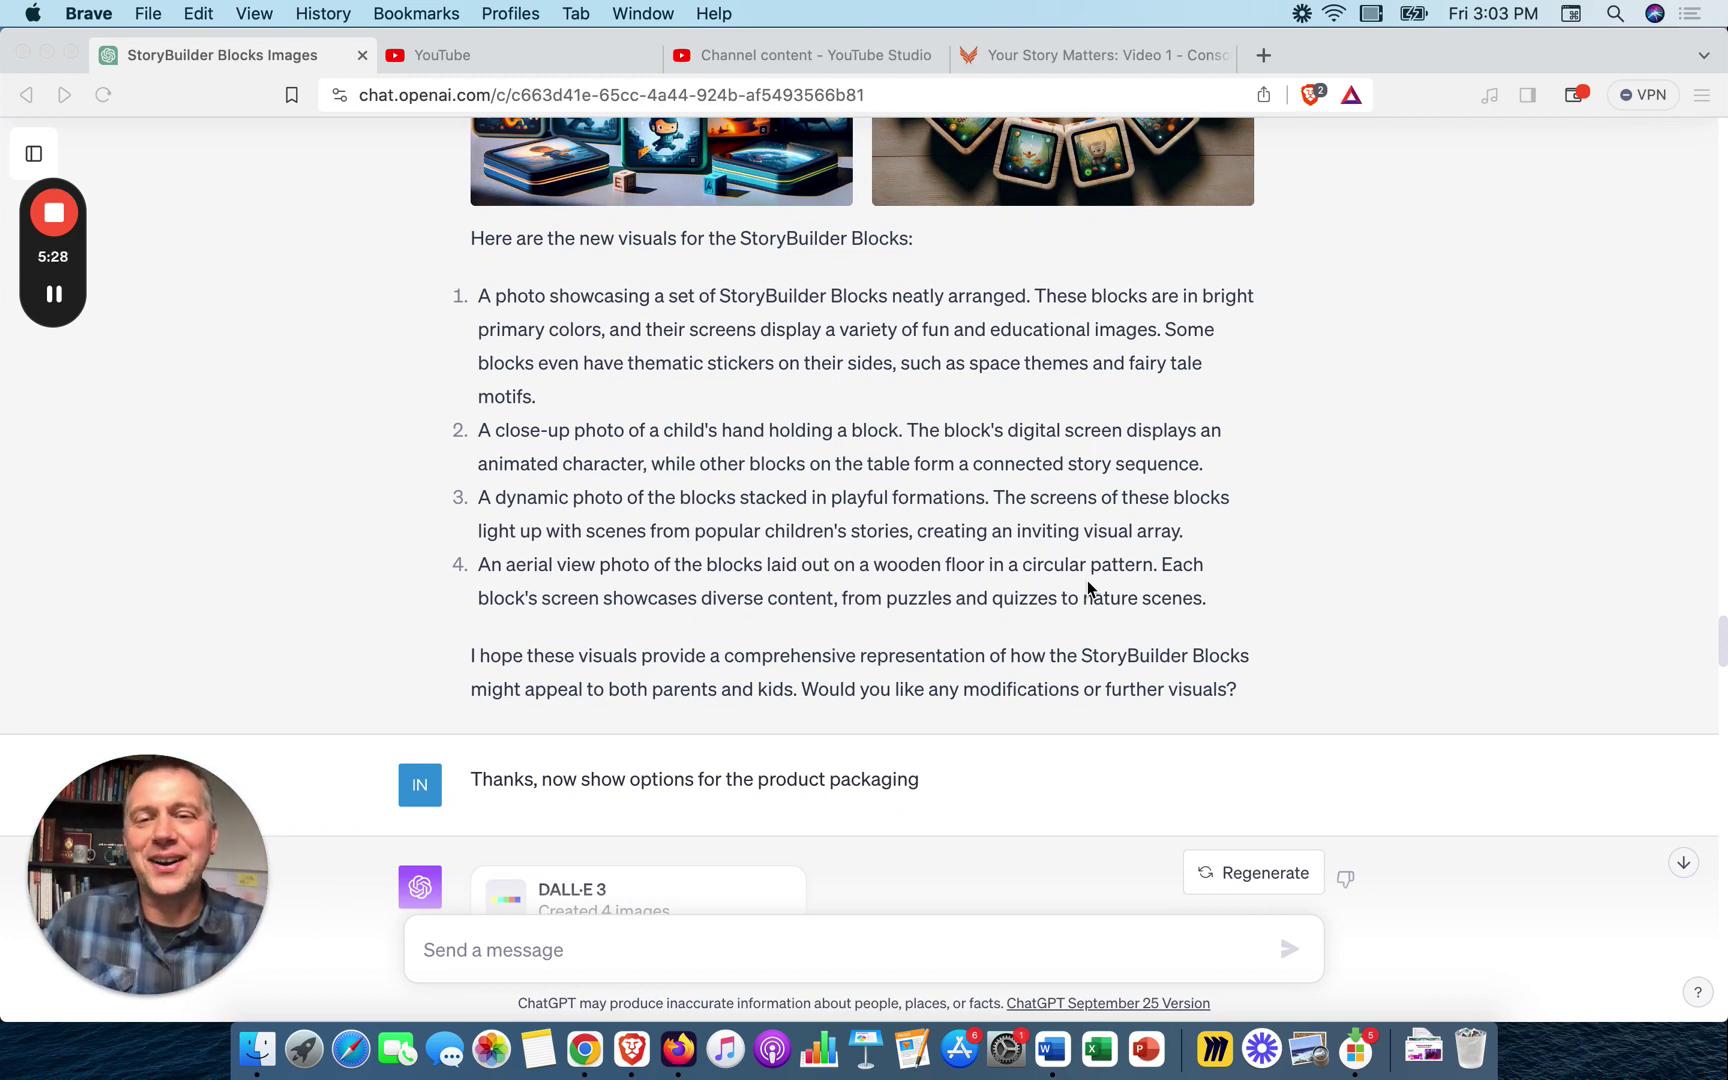
{"action": "scroll", "coordinate": [1087, 580], "scroll_direction": "up", "scroll_amount": 5}
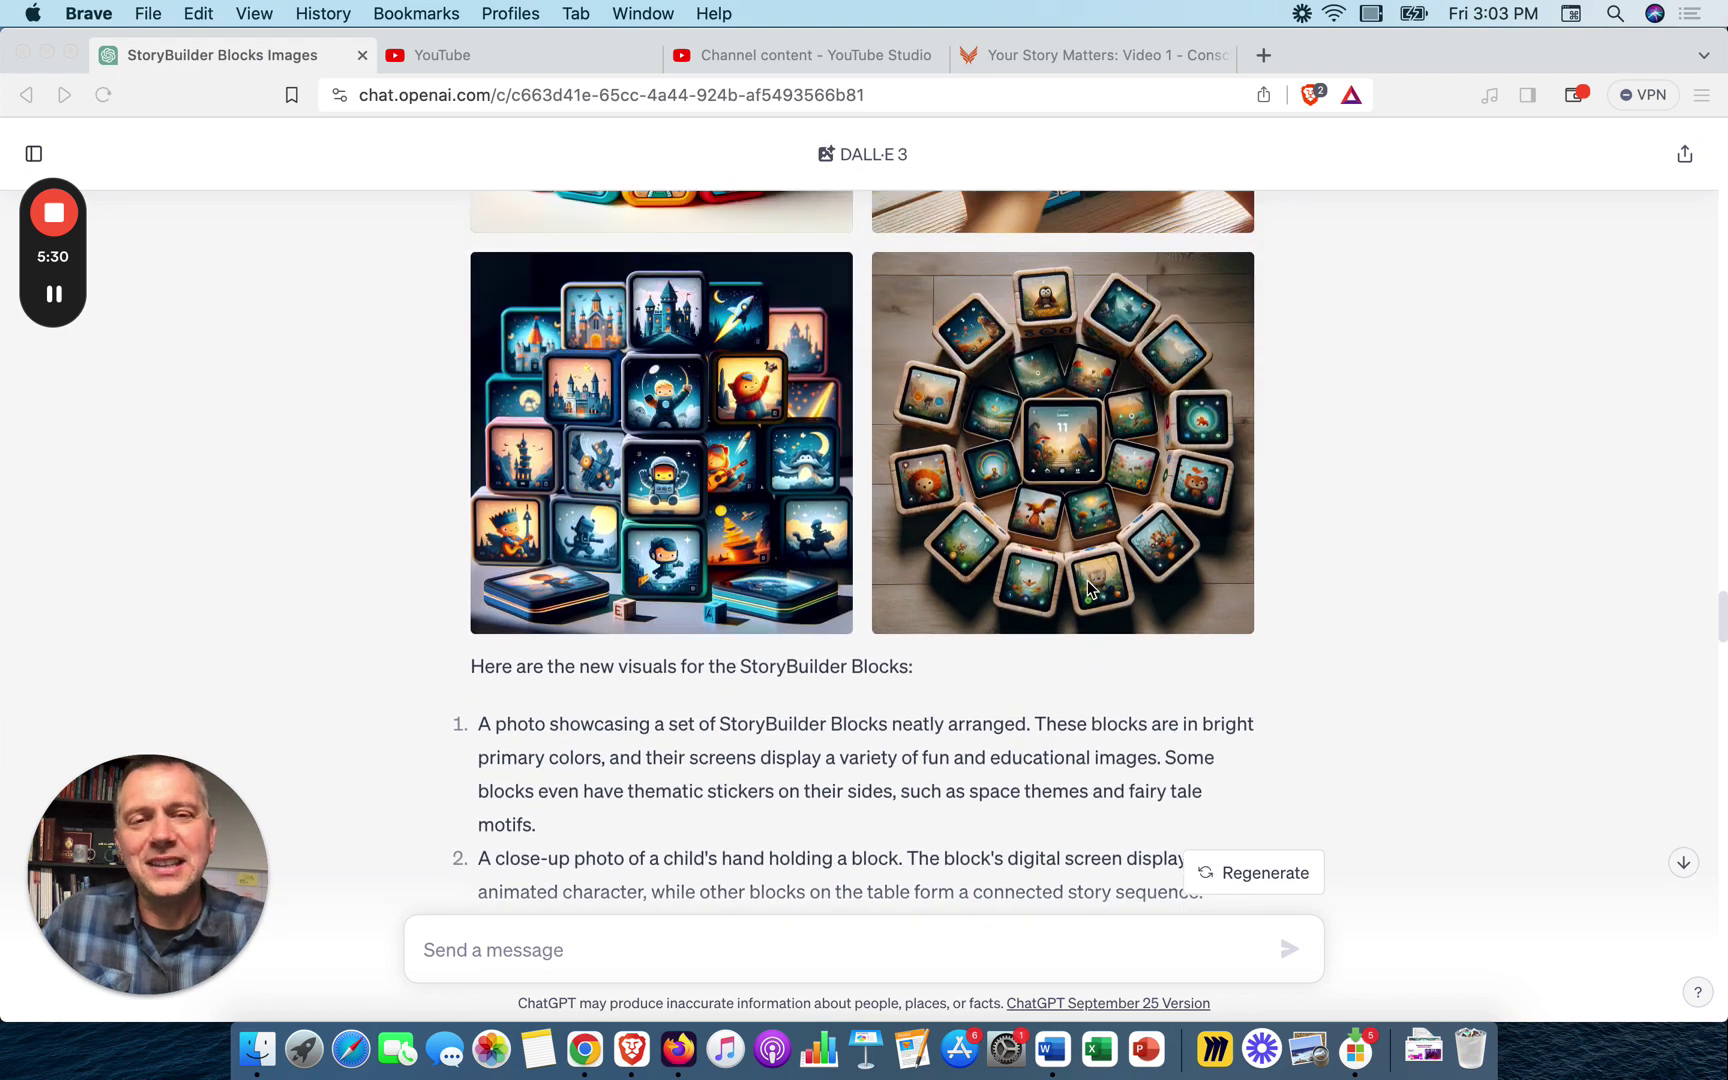
{"action": "scroll", "coordinate": [1032, 556], "scroll_direction": "down", "scroll_amount": 4}
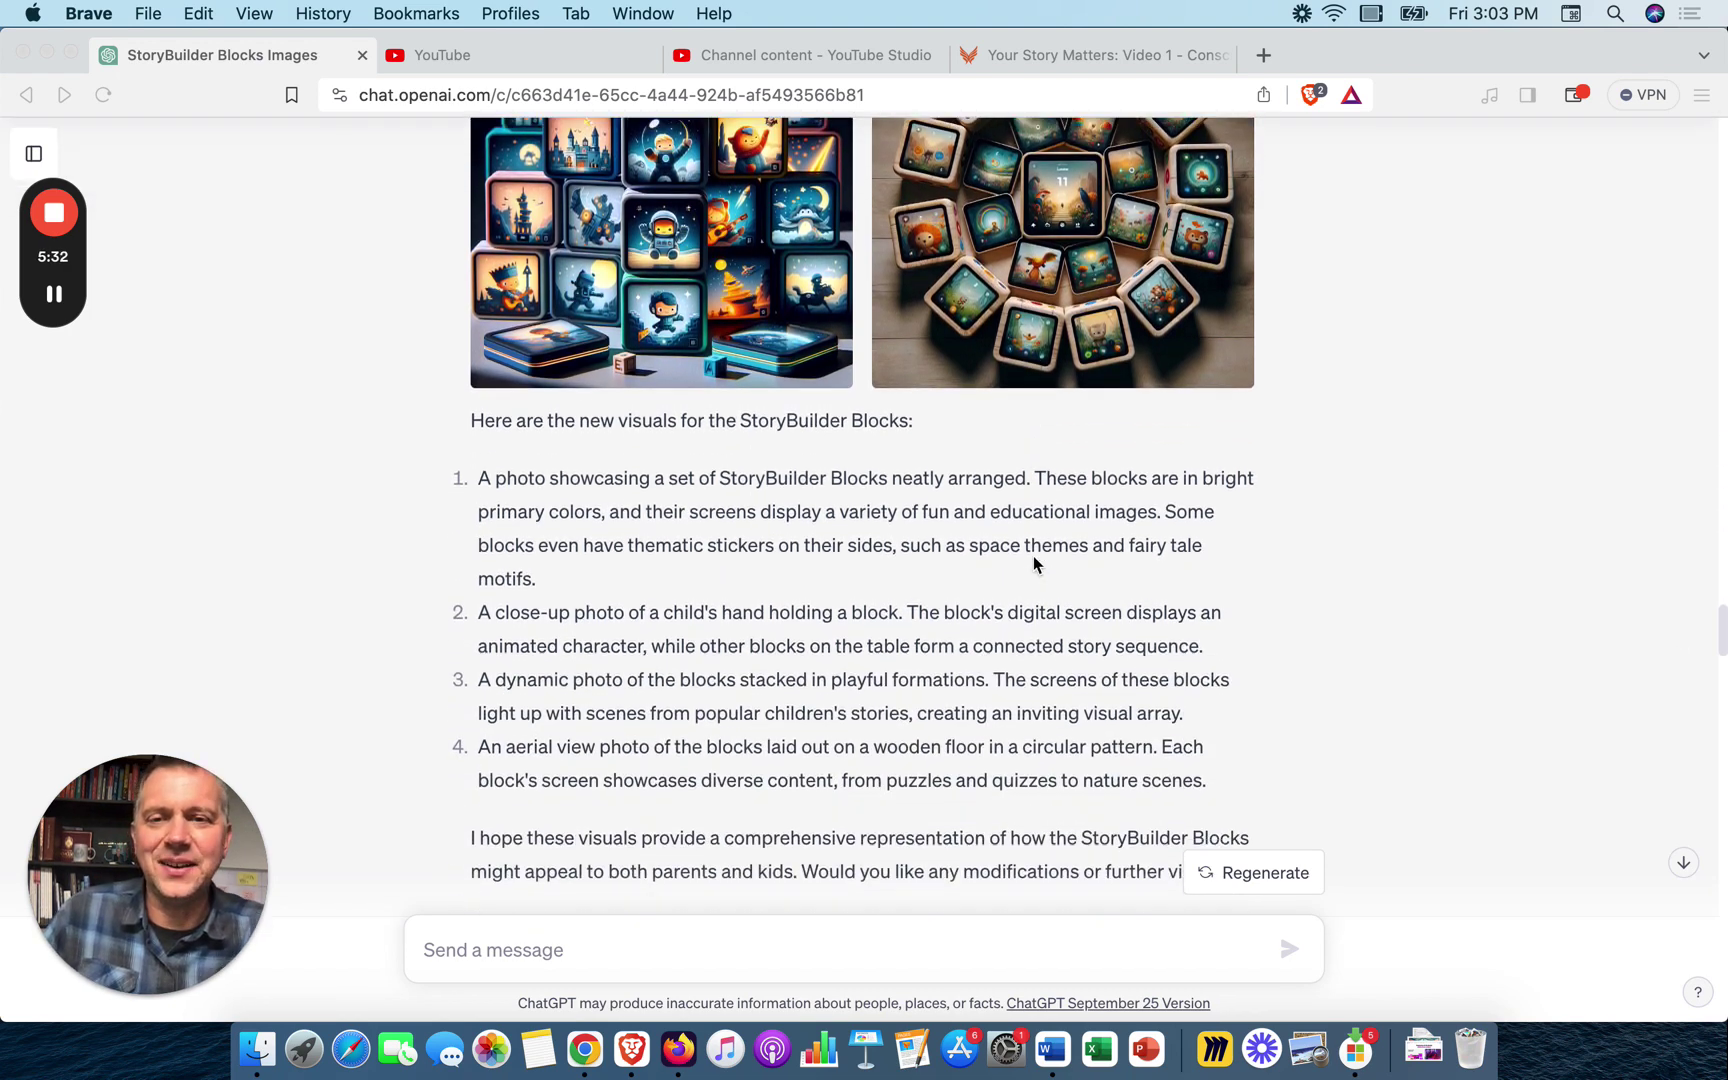
{"action": "scroll", "coordinate": [1035, 563], "scroll_direction": "down", "scroll_amount": 6}
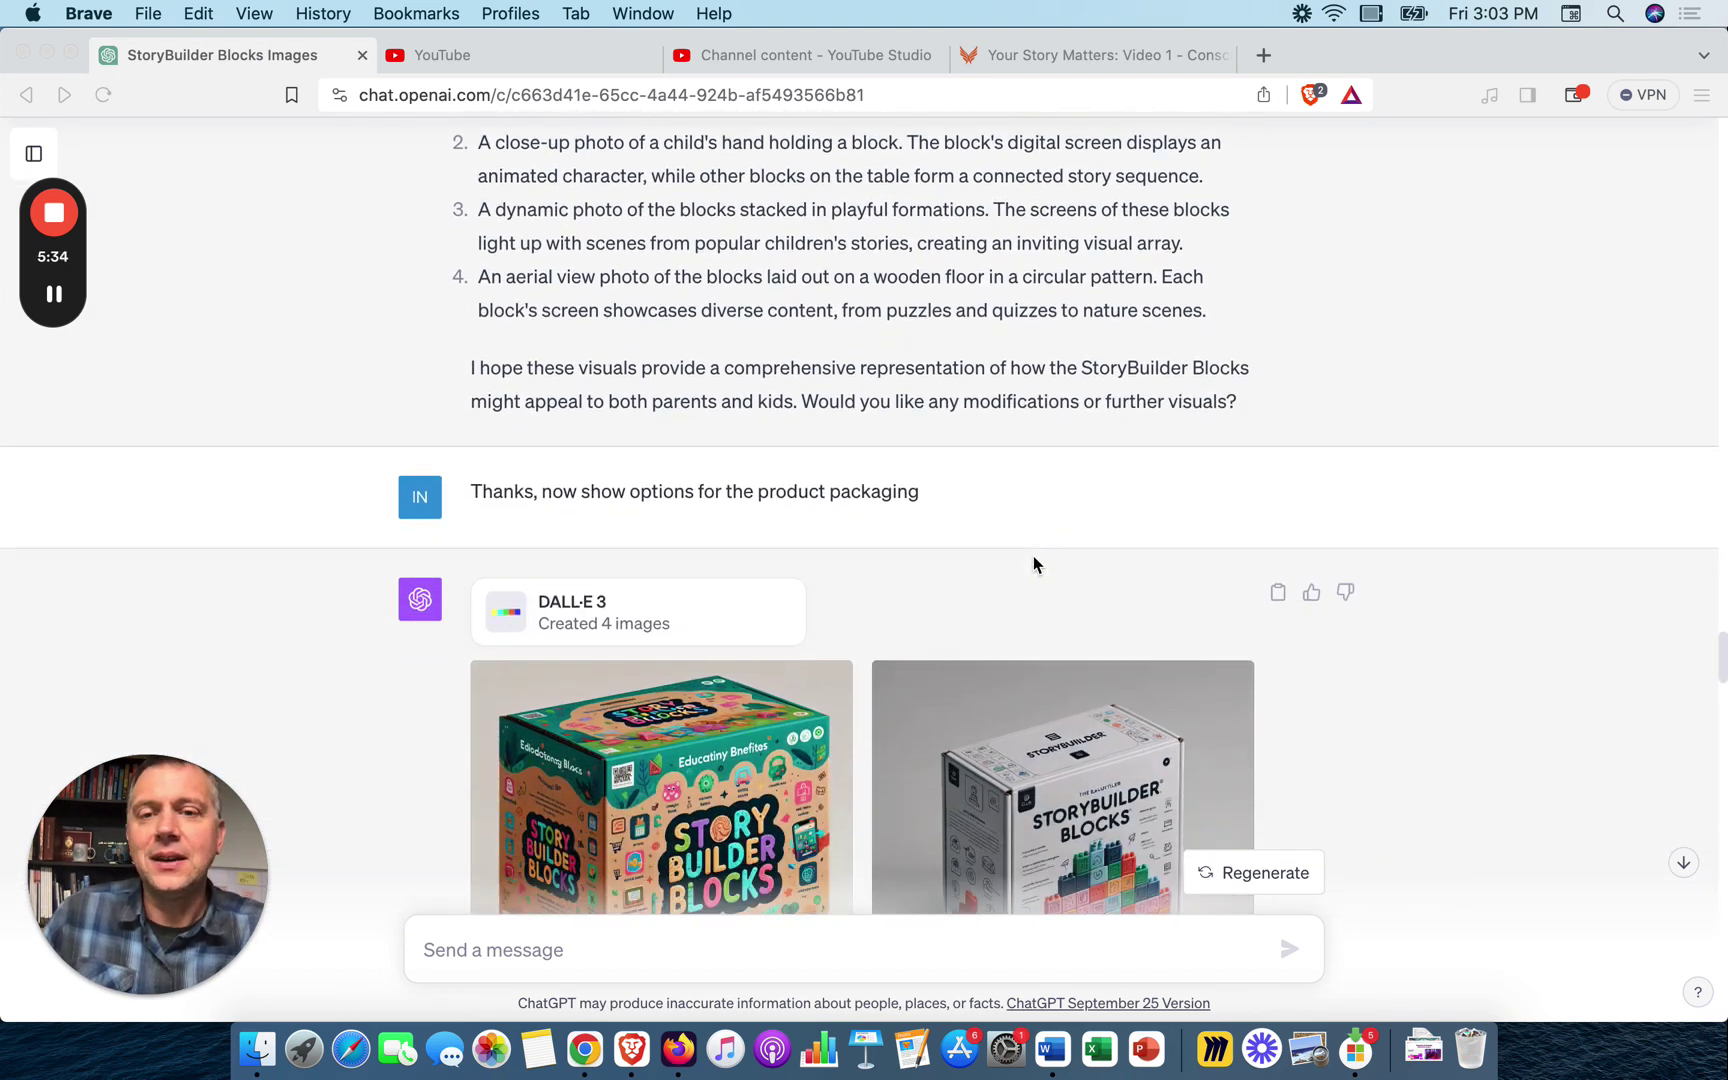
- Scroll past the four packaging descriptions to the app-mockup prompt and its first tablet and phone images
{"action": "scroll", "coordinate": [1033, 555], "scroll_direction": "down", "scroll_amount": 1}
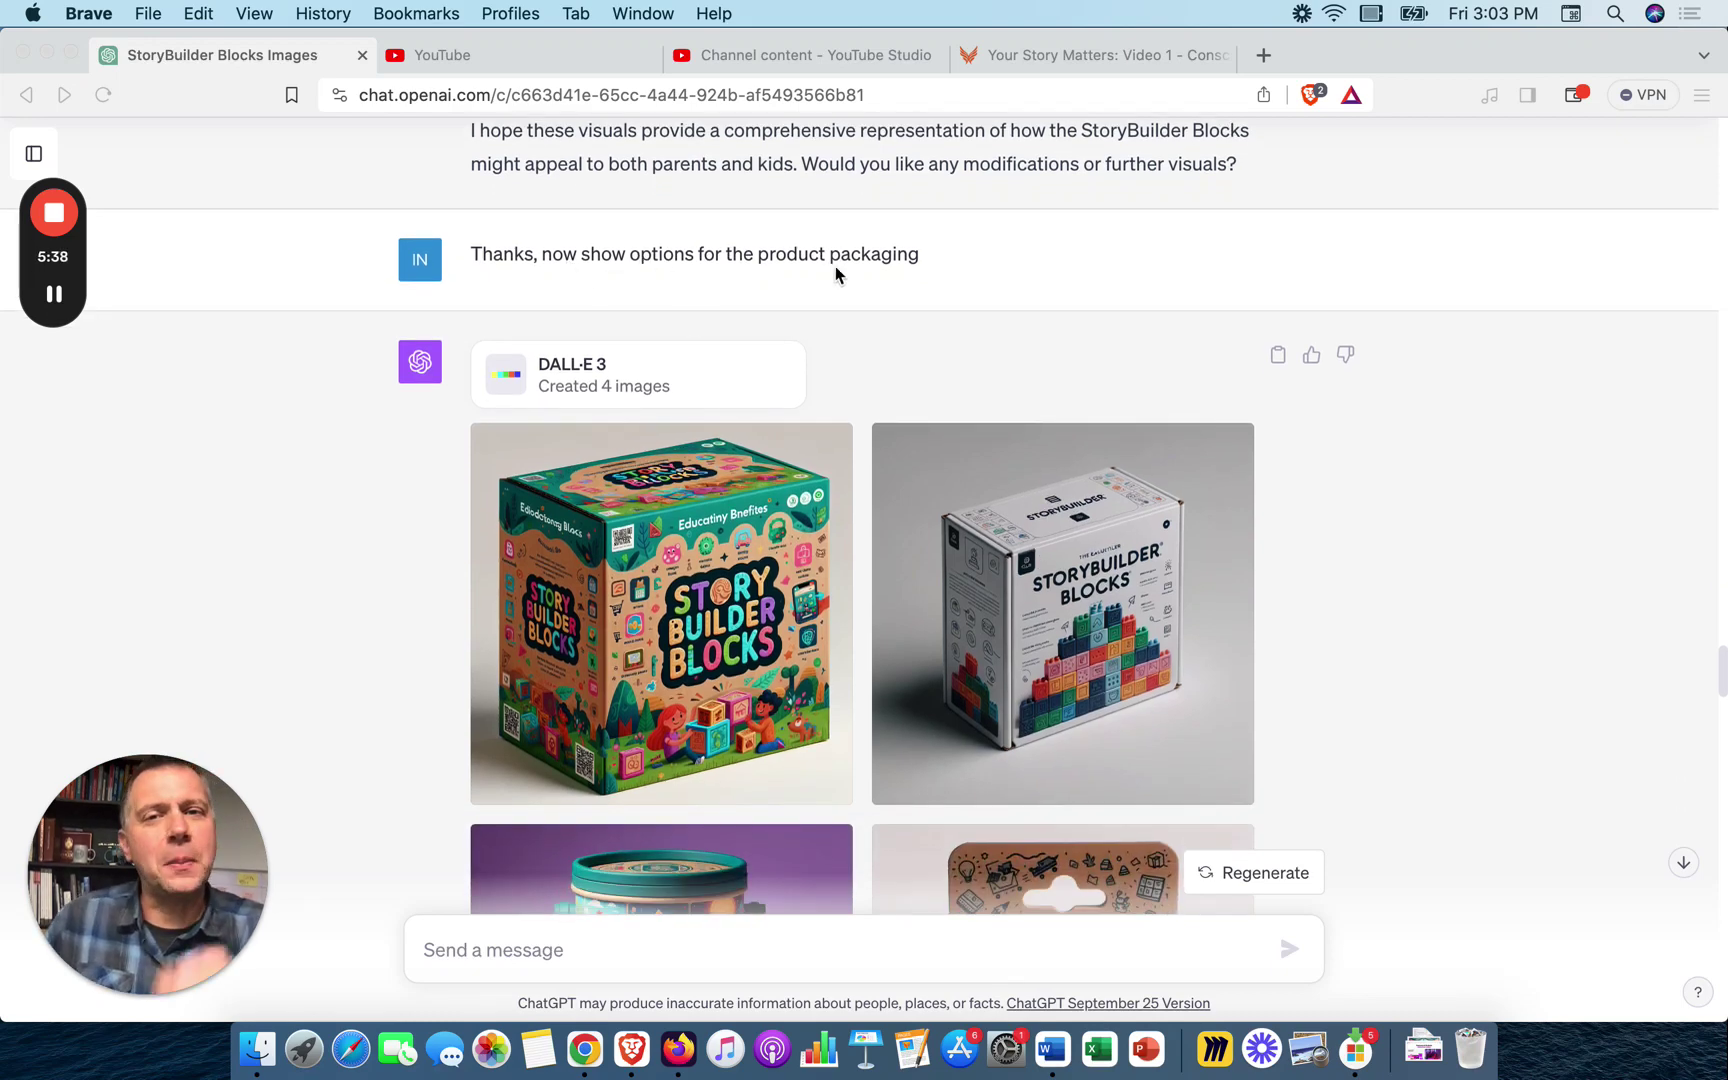
{"action": "scroll", "coordinate": [836, 266], "scroll_direction": "down", "scroll_amount": 3}
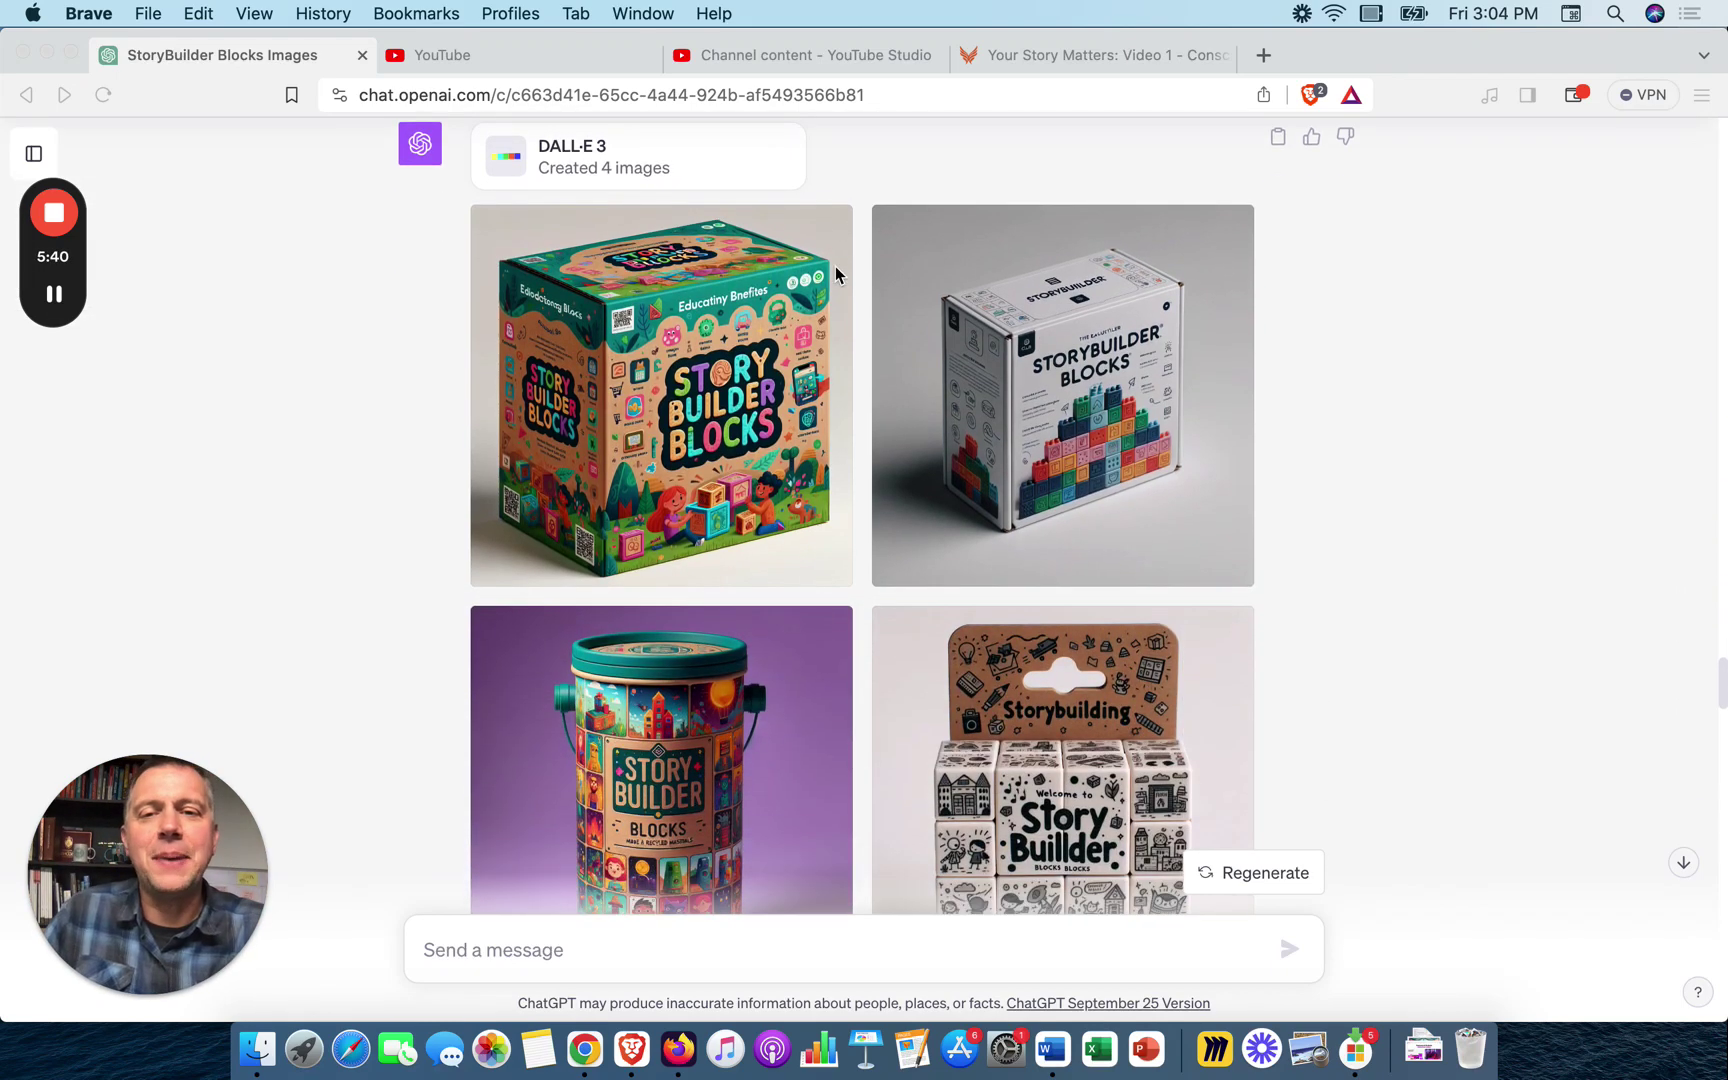
{"action": "scroll", "coordinate": [864, 318], "scroll_direction": "down", "scroll_amount": 1}
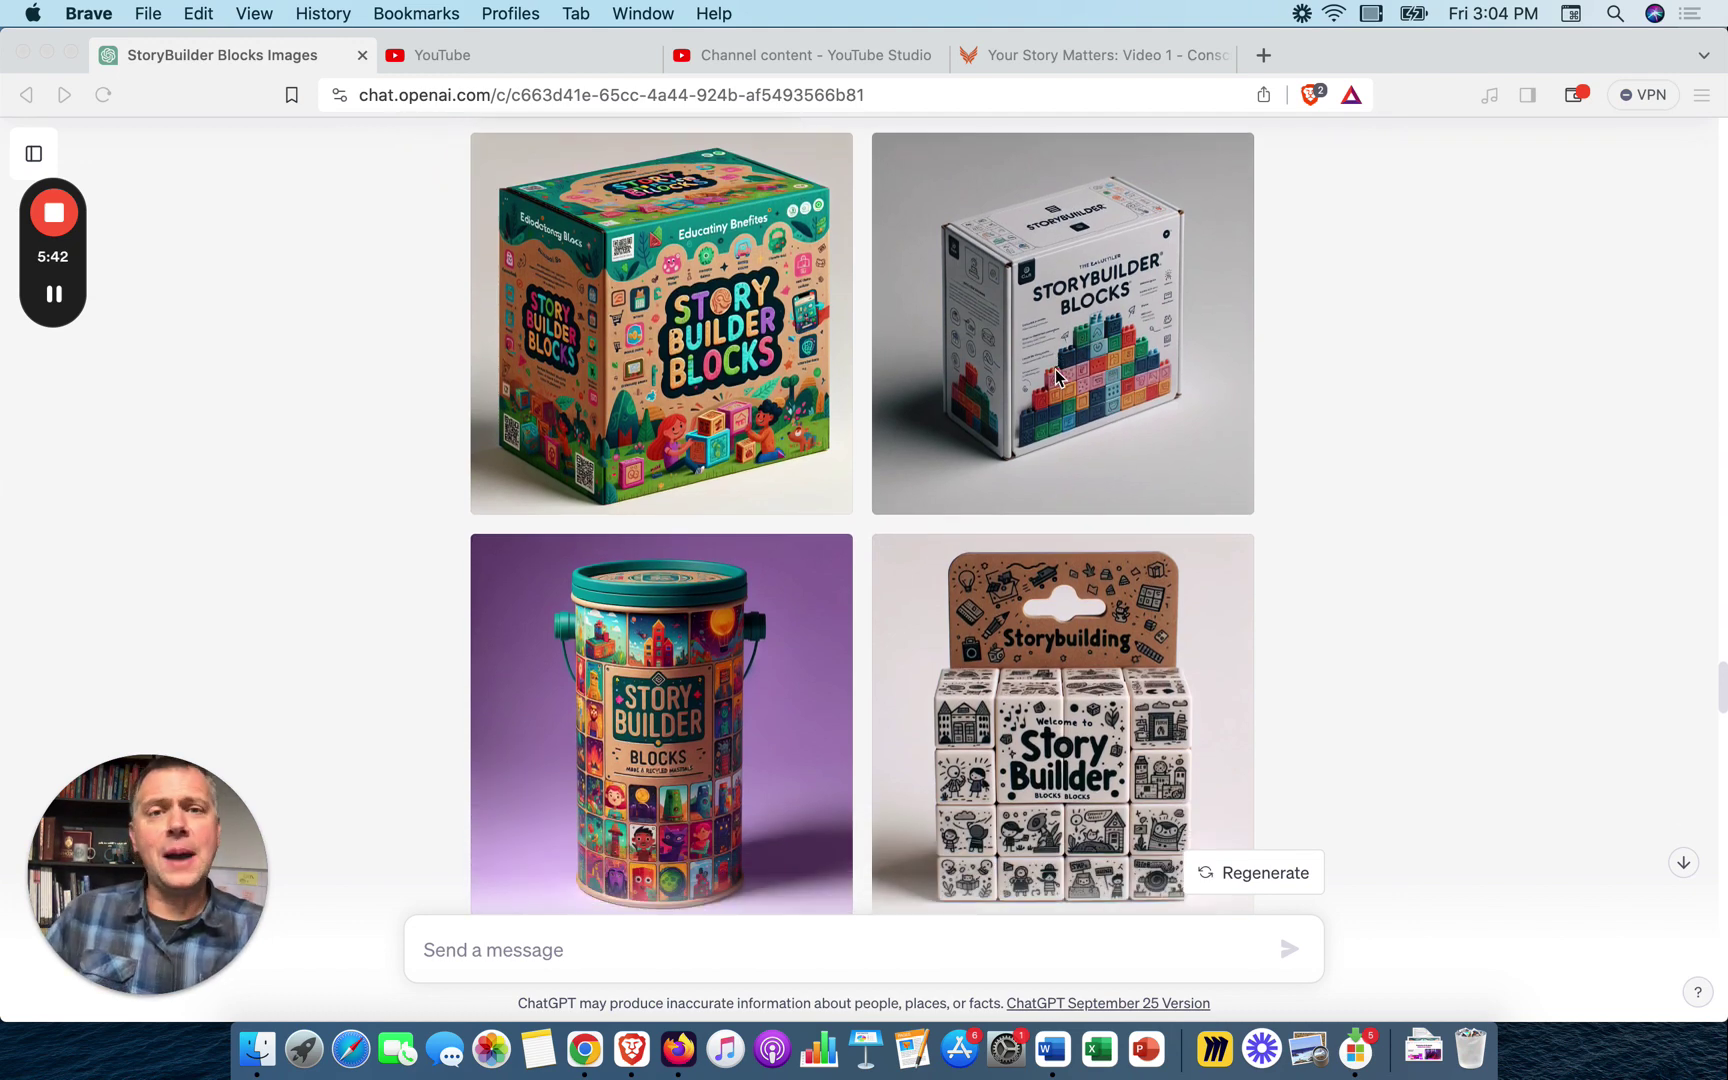
{"action": "scroll", "coordinate": [666, 803], "scroll_direction": "down", "scroll_amount": 1}
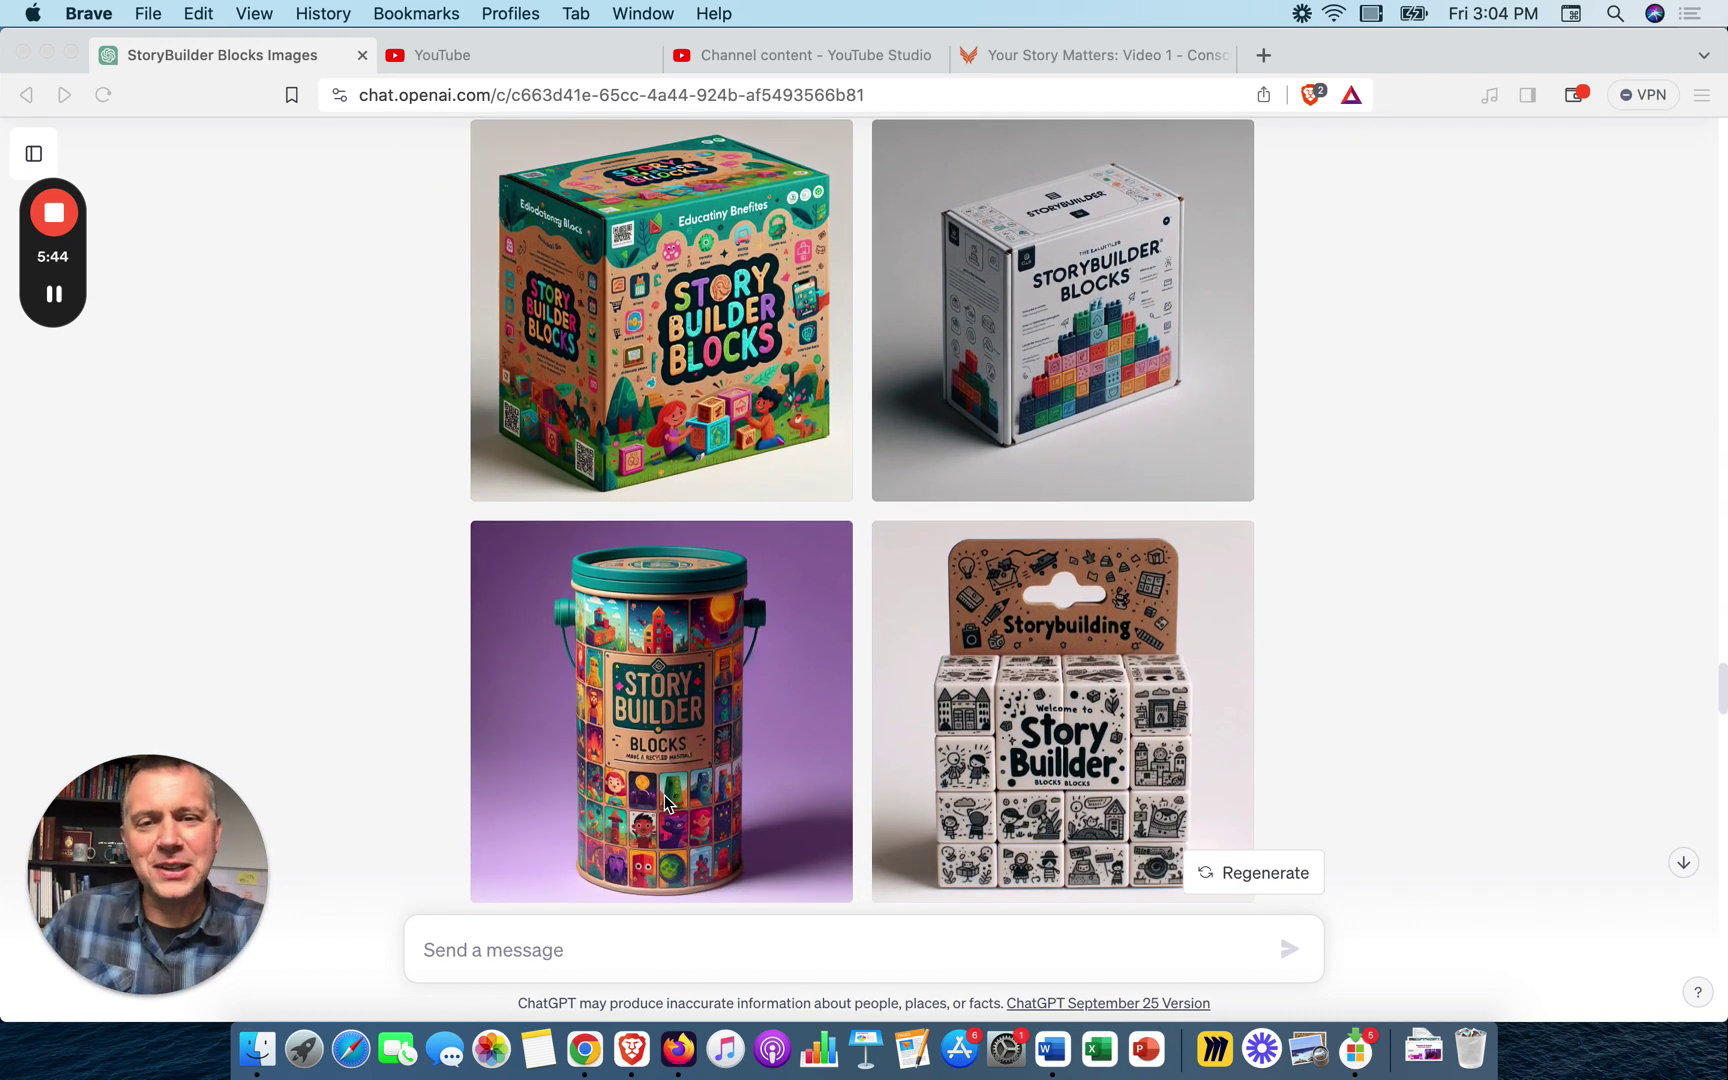
{"action": "scroll", "coordinate": [666, 803], "scroll_direction": "down", "scroll_amount": 1}
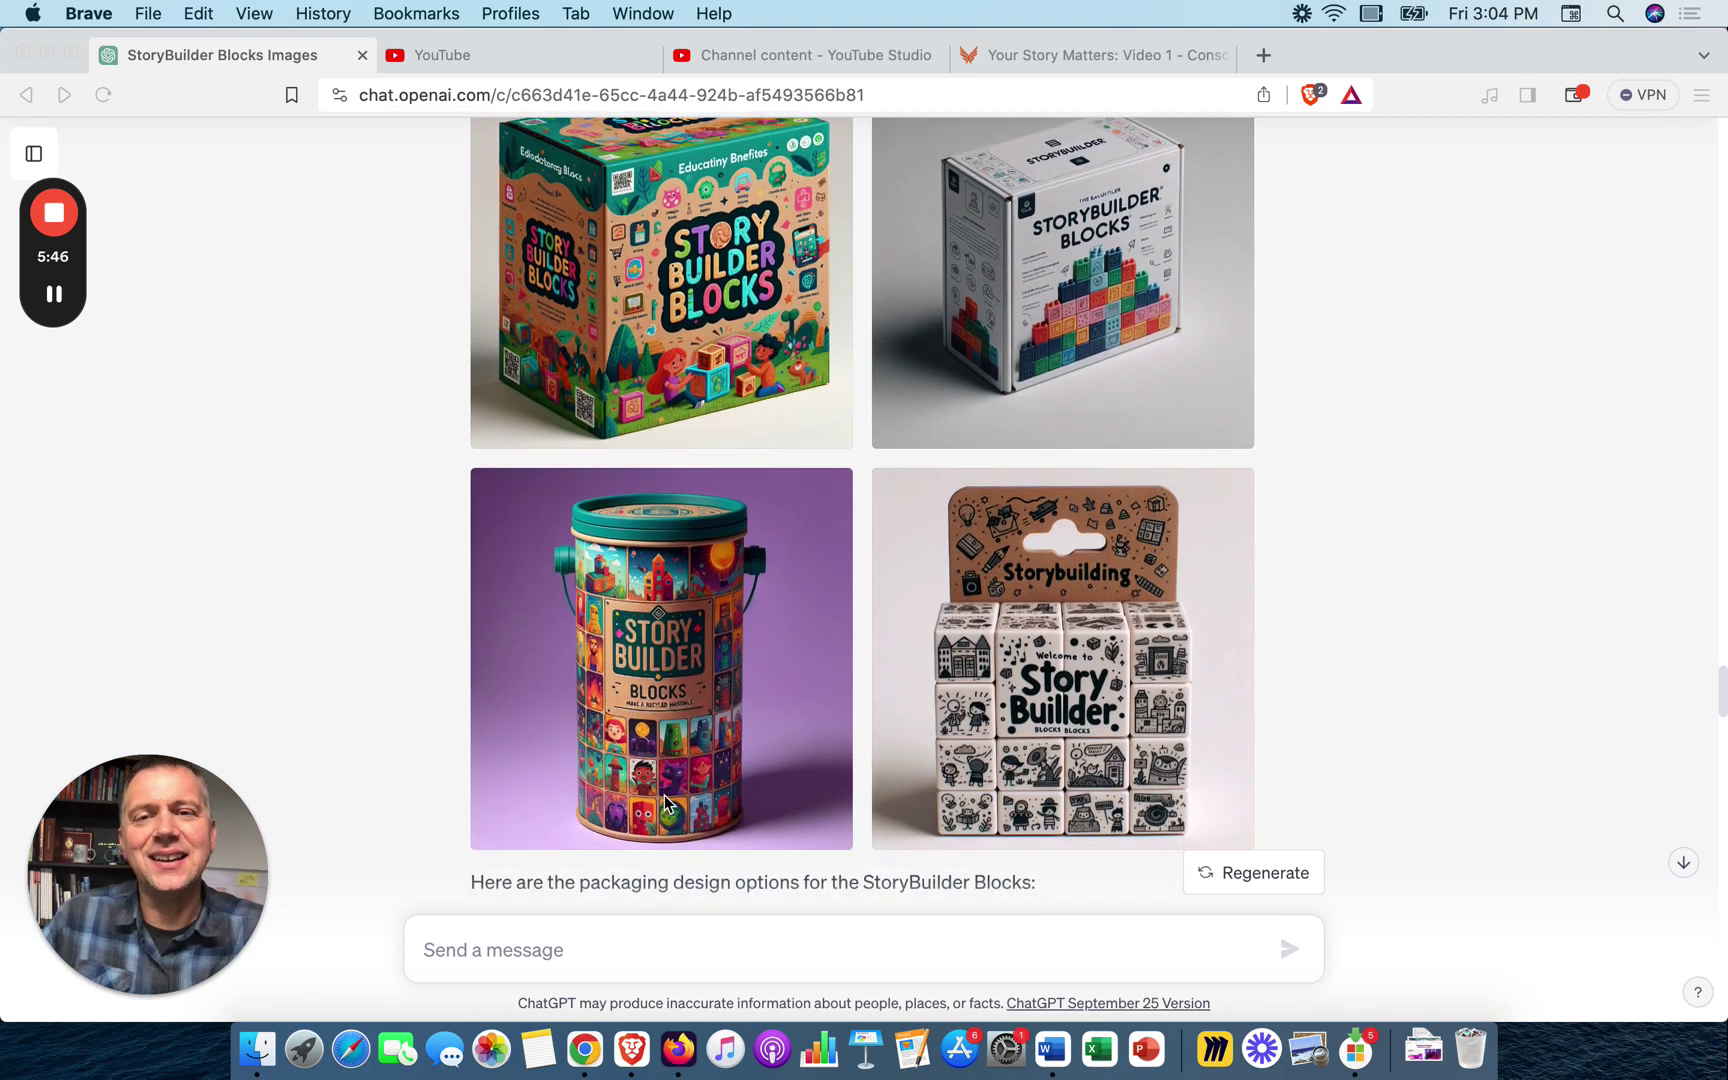
{"action": "scroll", "coordinate": [1097, 676], "scroll_direction": "down", "scroll_amount": 2}
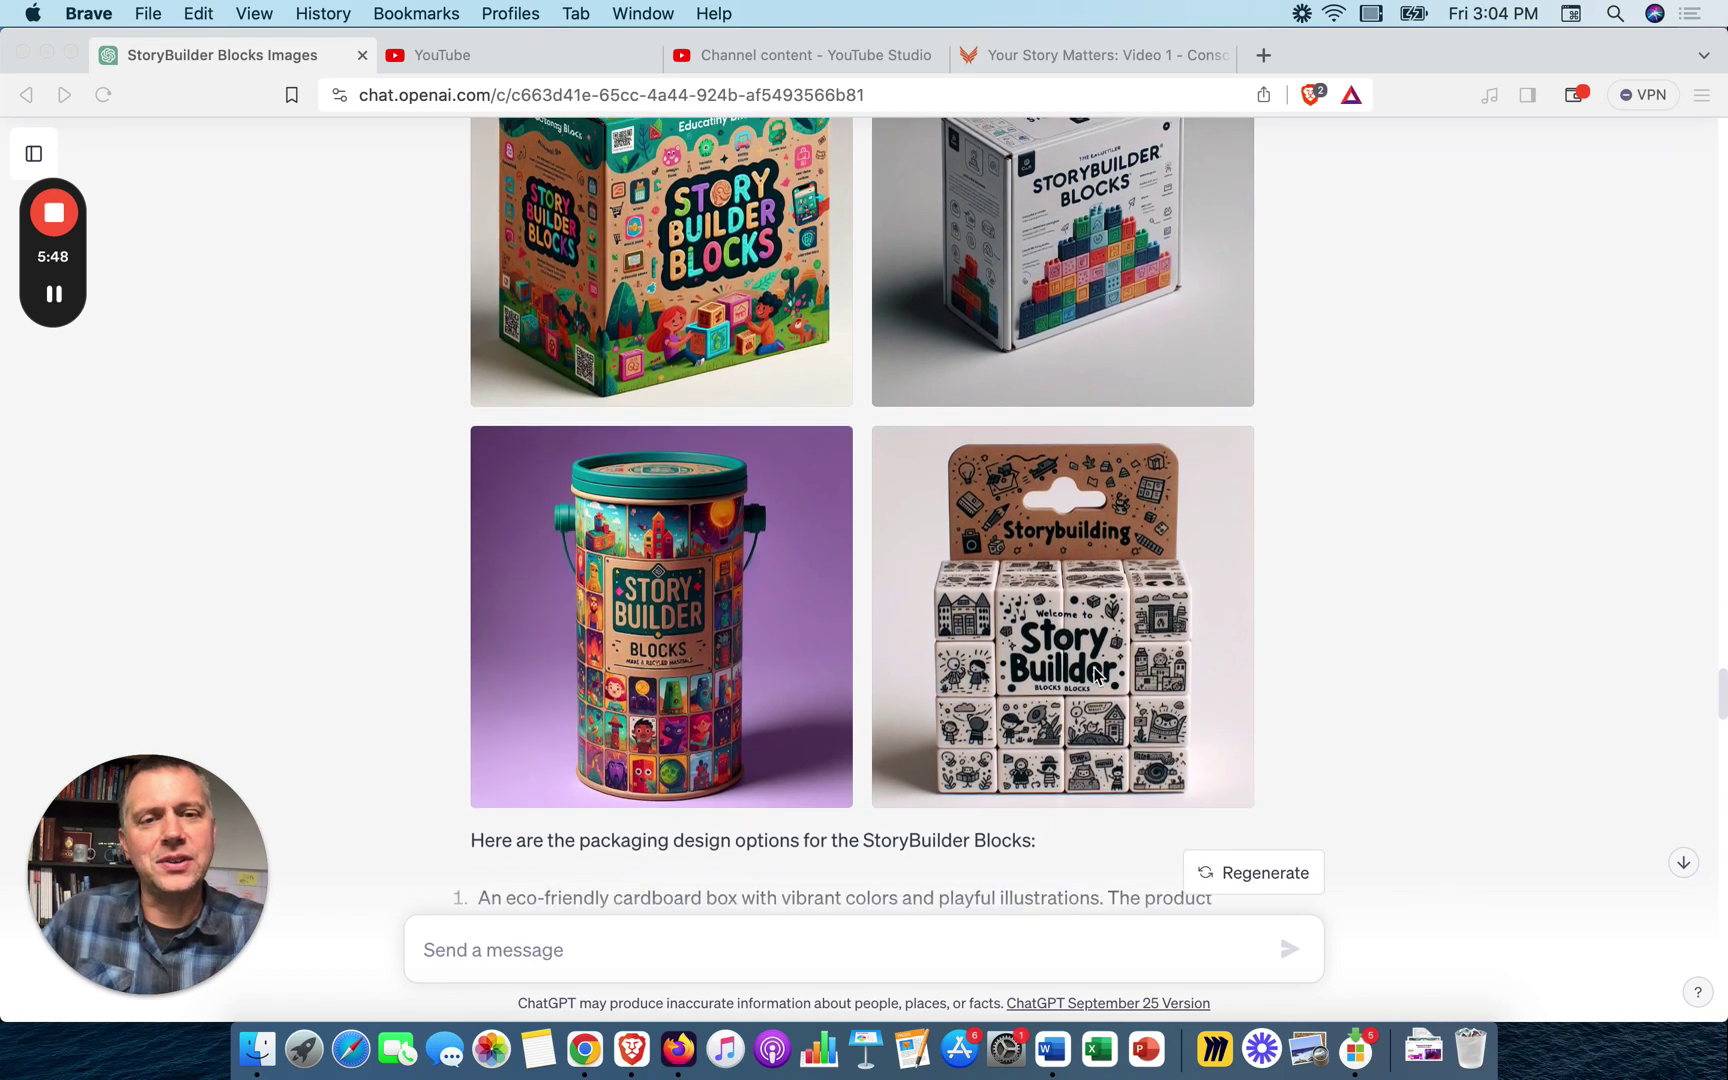
{"action": "scroll", "coordinate": [1097, 676], "scroll_direction": "down", "scroll_amount": 10}
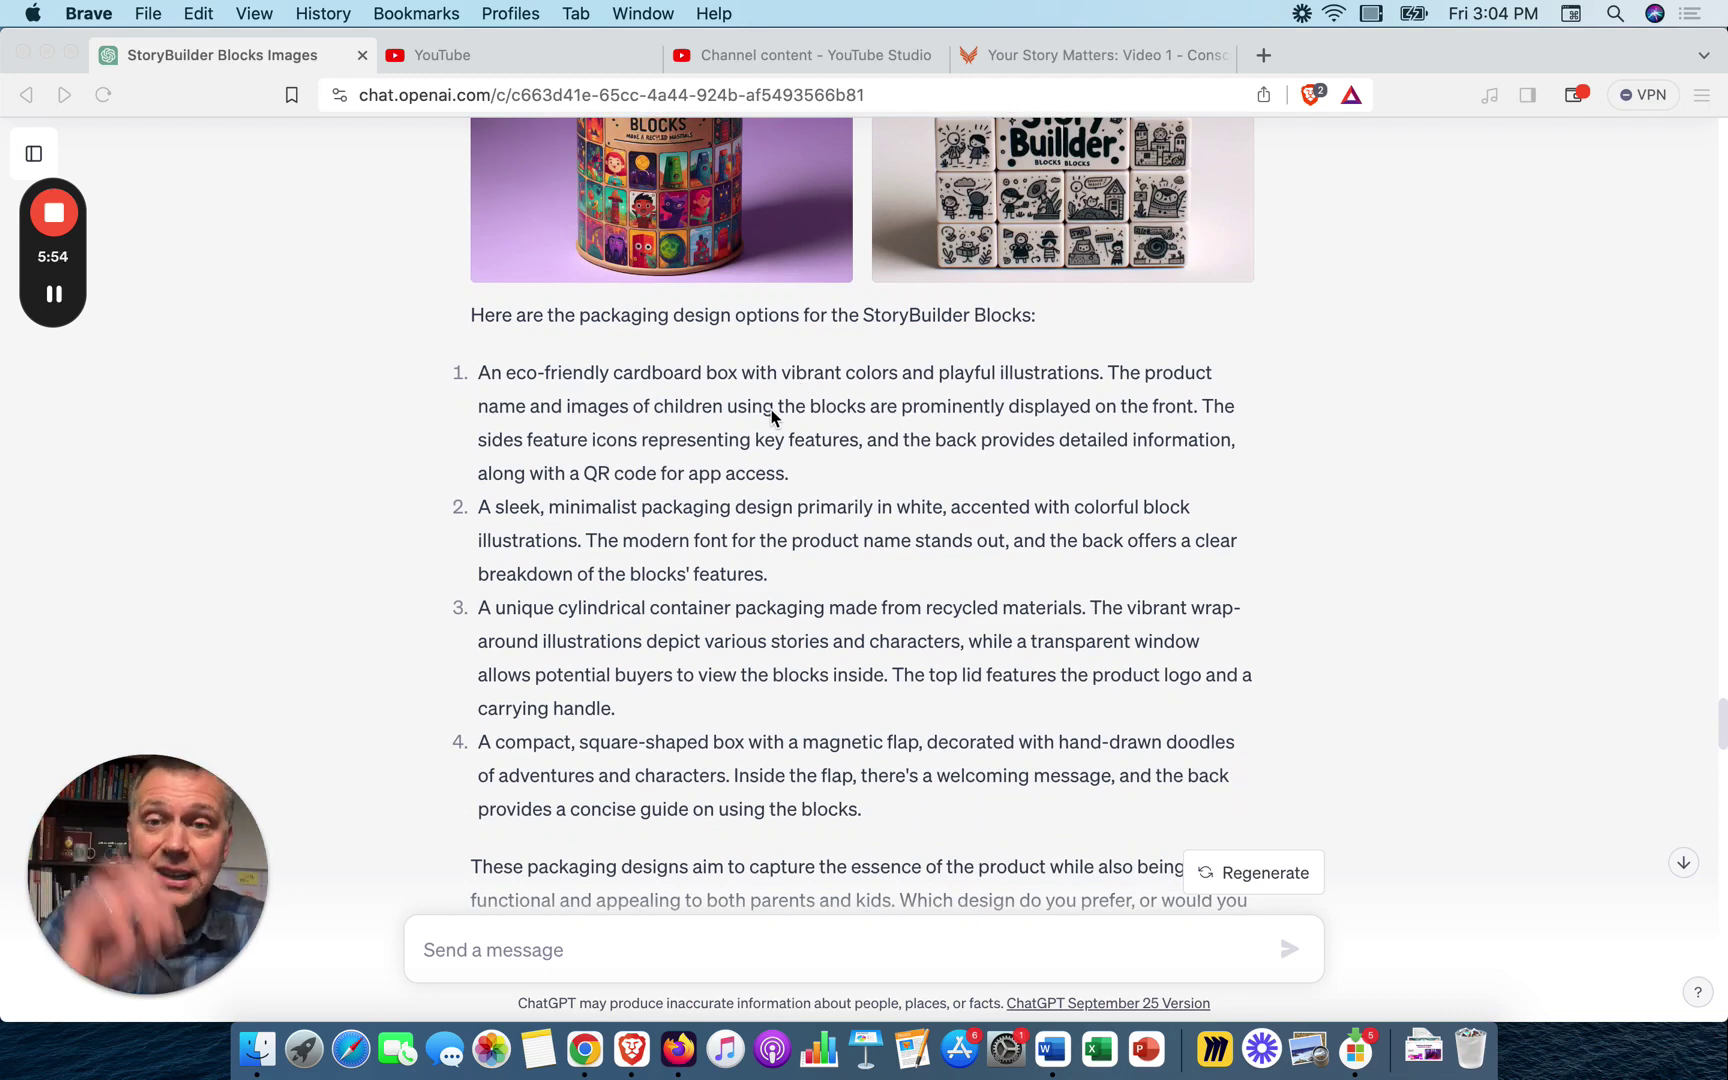
- Scroll through the four app-mockup images and their descriptions
{"action": "scroll", "coordinate": [771, 417], "scroll_direction": "down", "scroll_amount": 12}
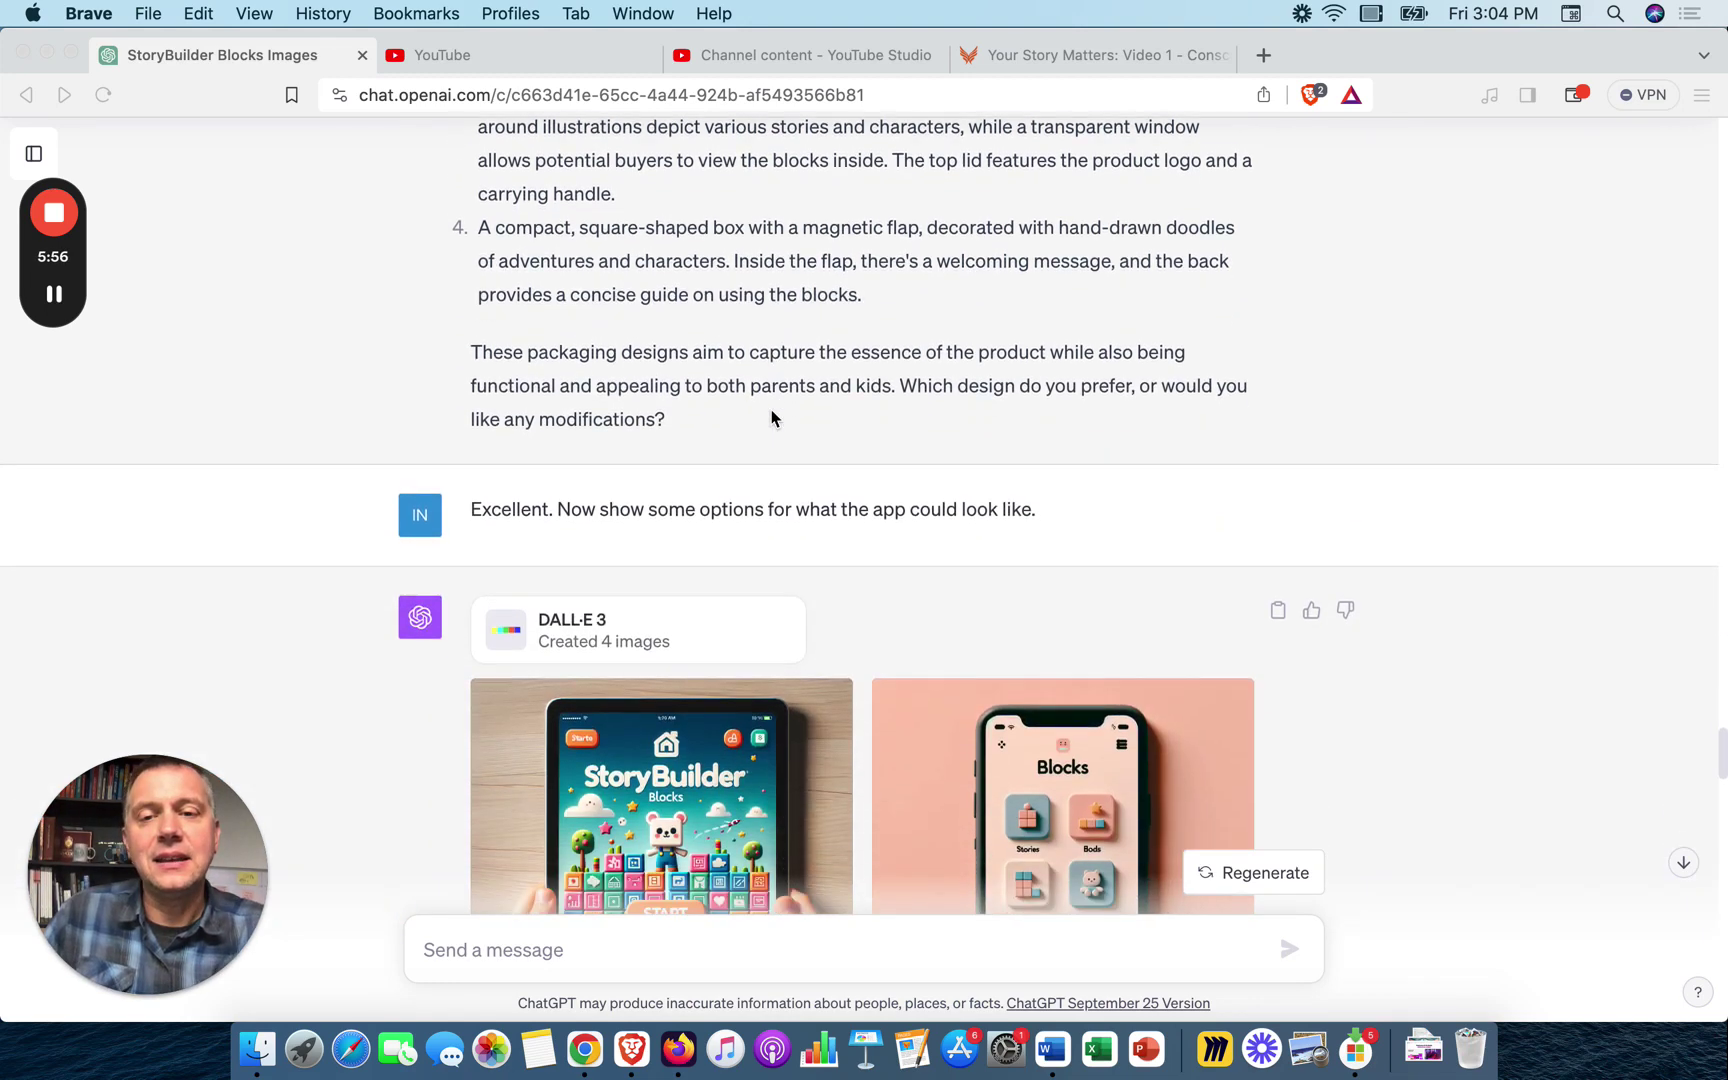
{"action": "scroll", "coordinate": [771, 413], "scroll_direction": "down", "scroll_amount": 2}
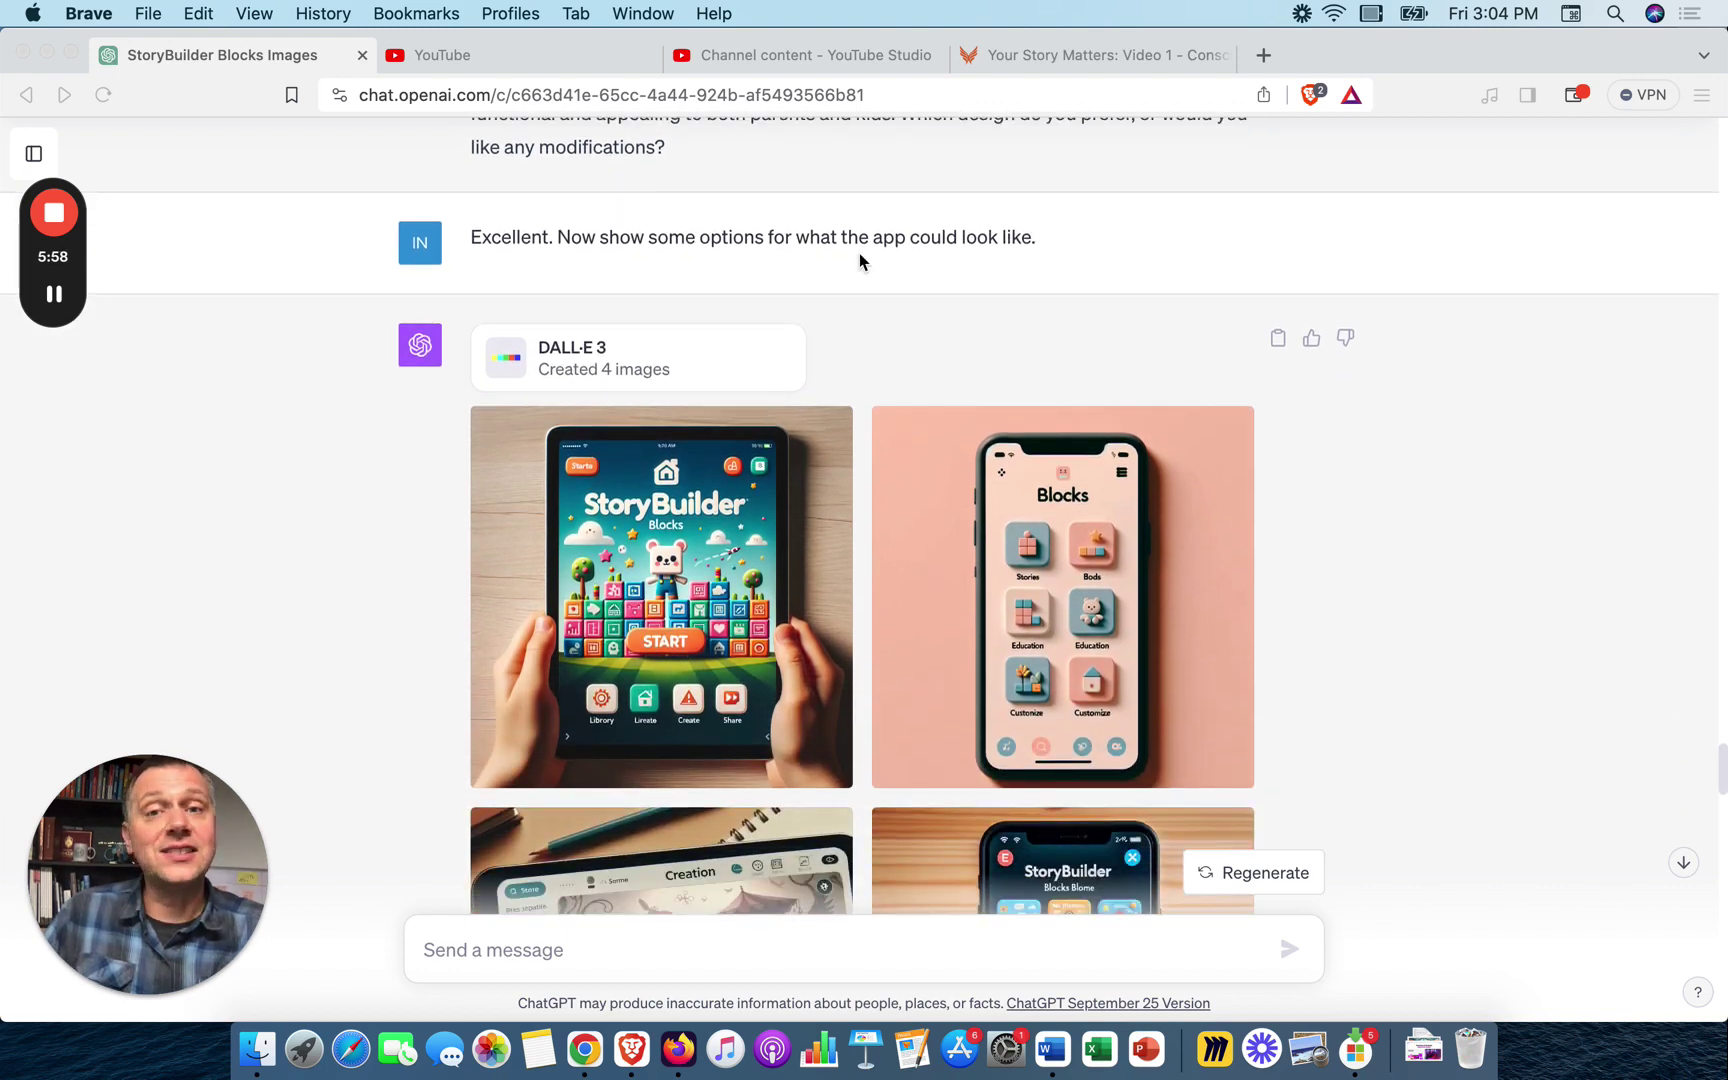
{"action": "scroll", "coordinate": [892, 375], "scroll_direction": "down", "scroll_amount": 5}
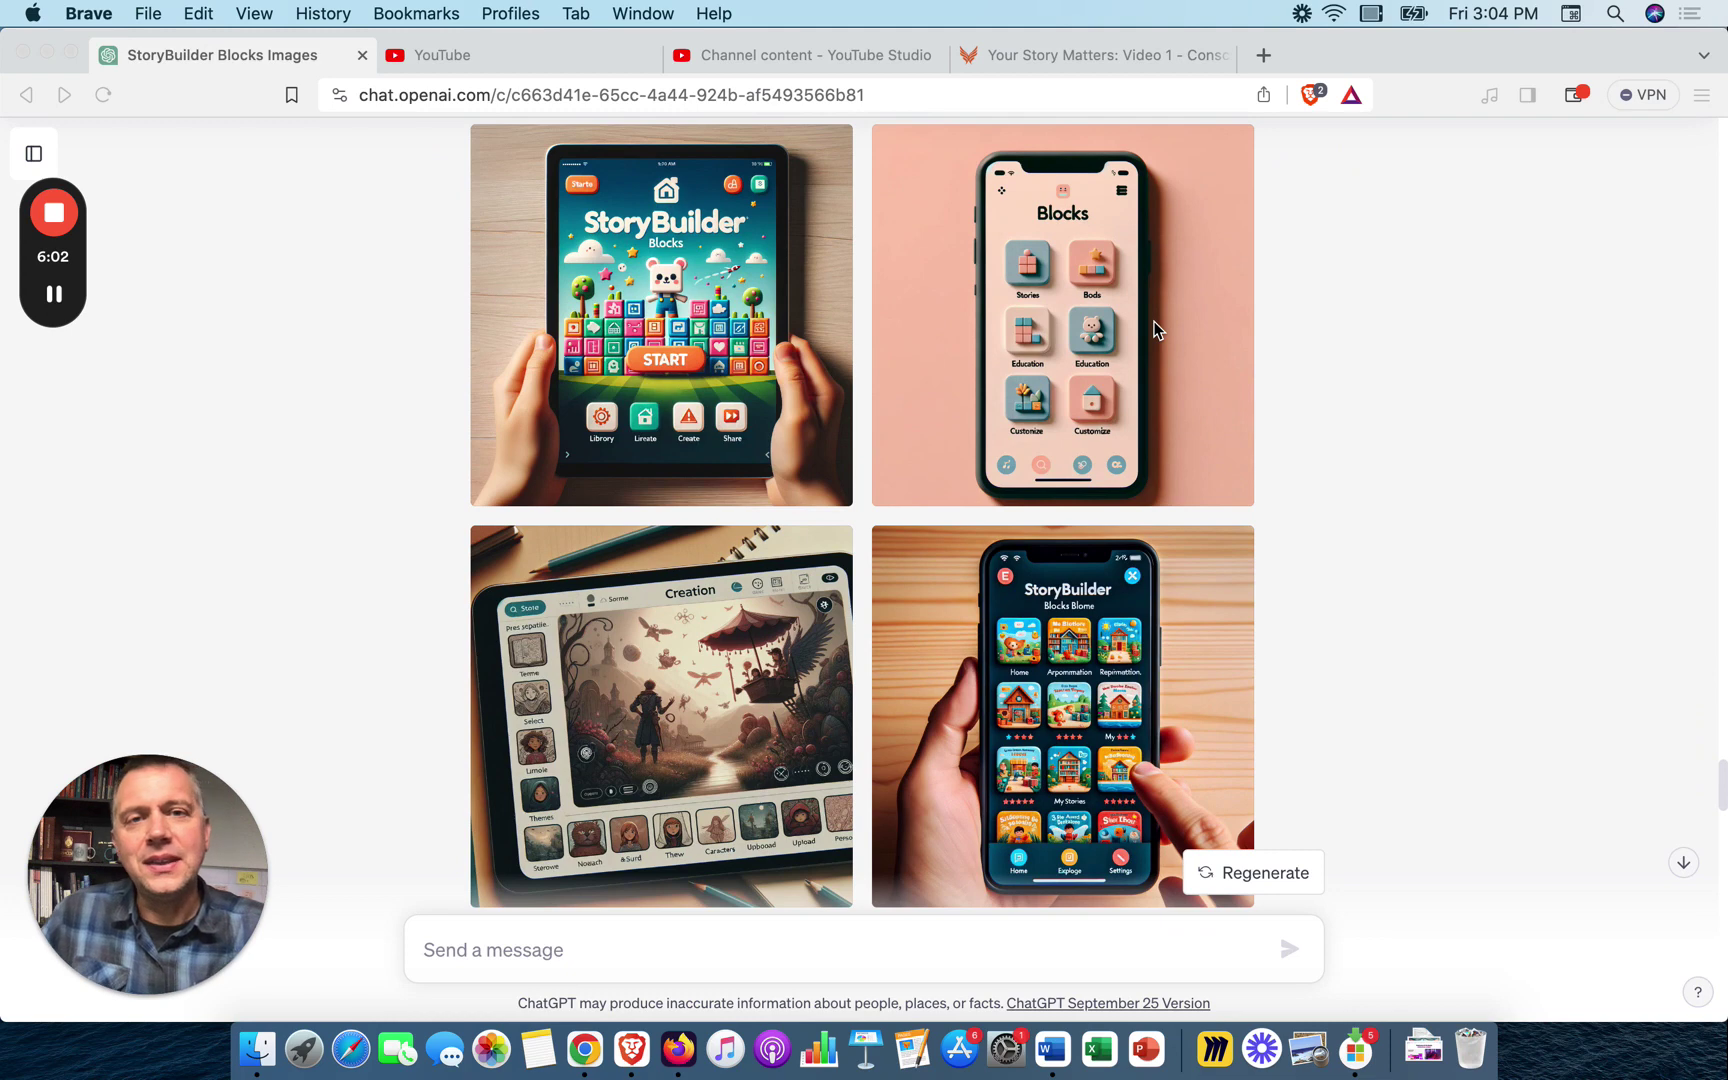
{"action": "scroll", "coordinate": [1155, 330], "scroll_direction": "down", "scroll_amount": 1}
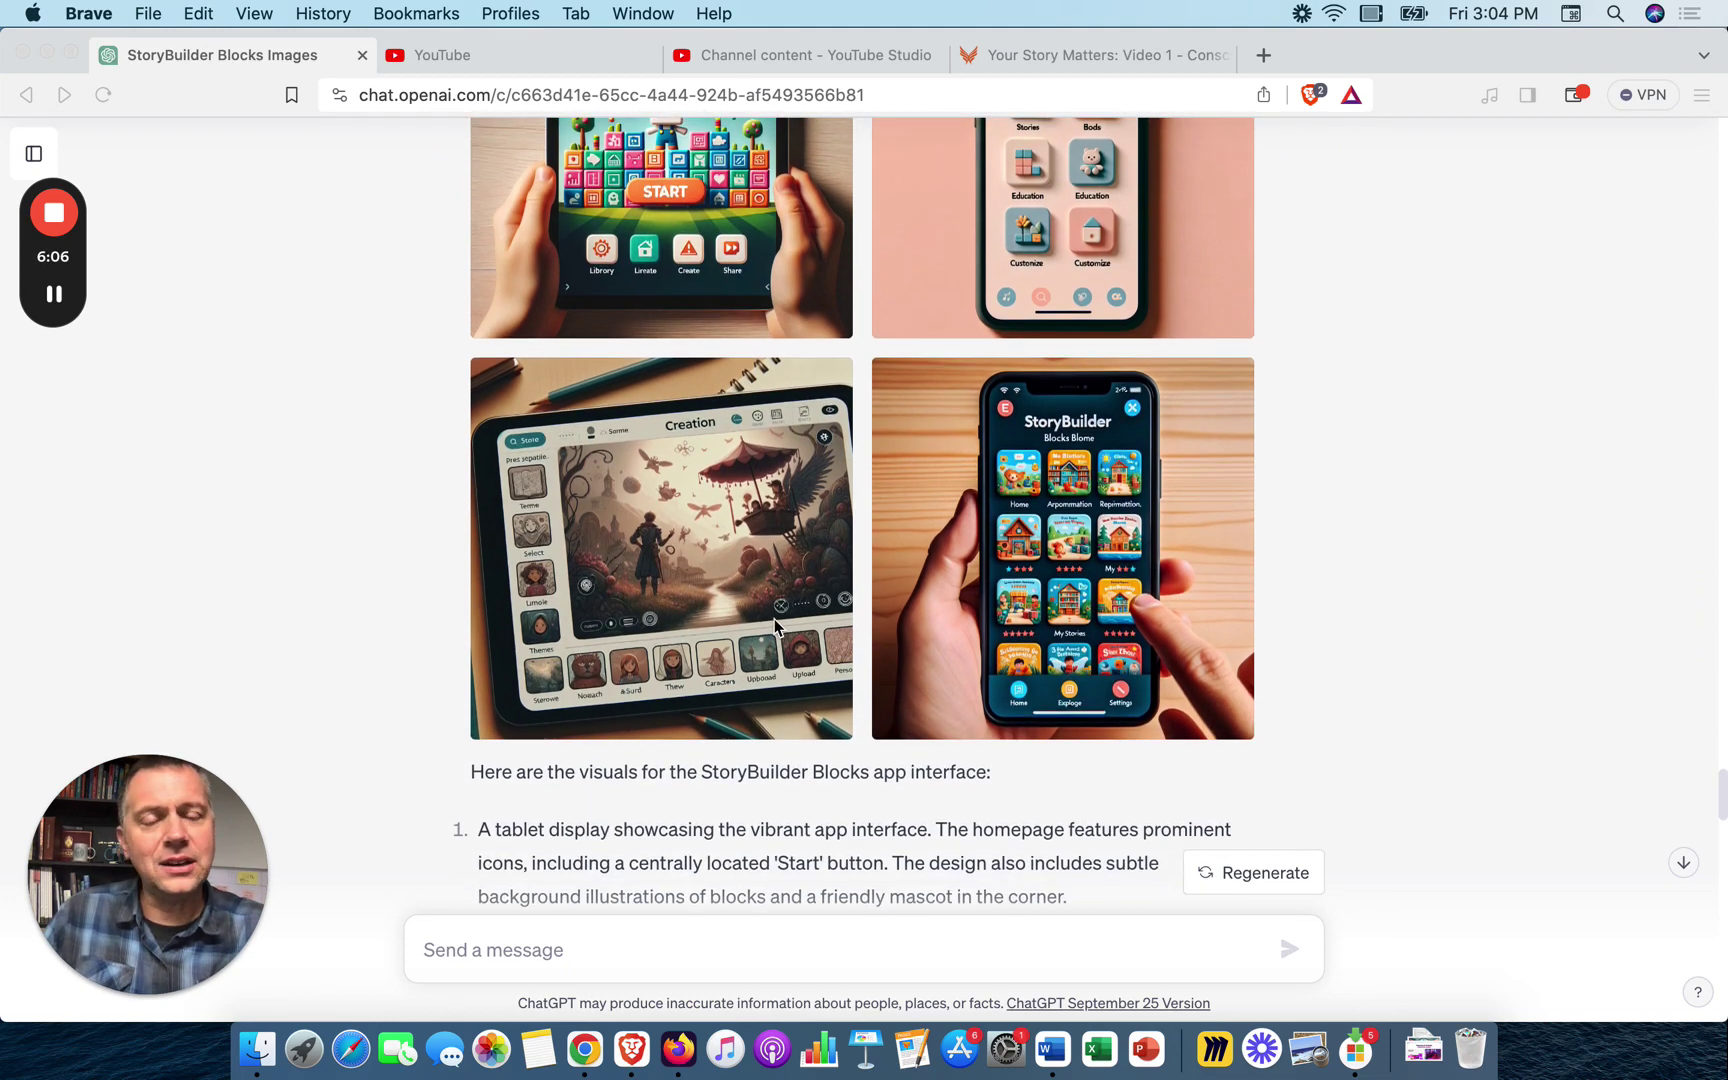
{"action": "scroll", "coordinate": [775, 625], "scroll_direction": "down", "scroll_amount": 8}
- Paste and send a question asking how StoryBuilder Blocks could work without screens or tech
{"action": "scroll", "coordinate": [775, 625], "scroll_direction": "down", "scroll_amount": 1}
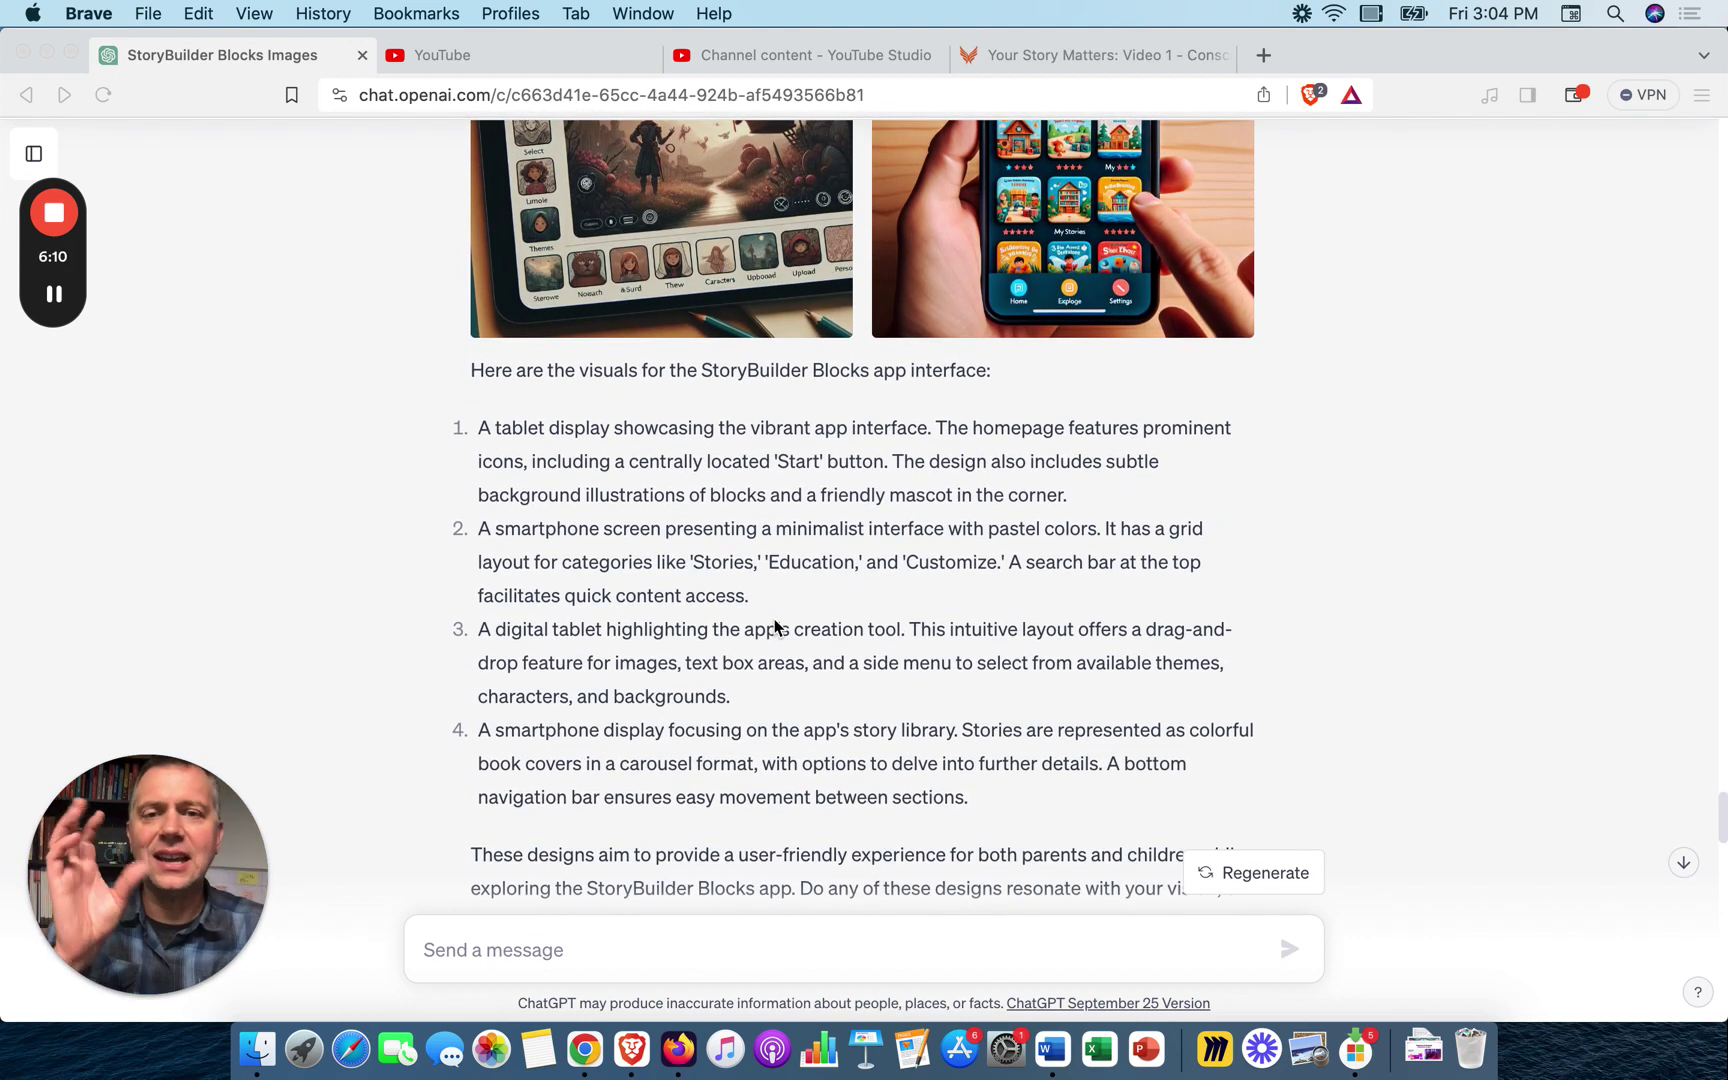
{"action": "scroll", "coordinate": [775, 627], "scroll_direction": "down", "scroll_amount": 1}
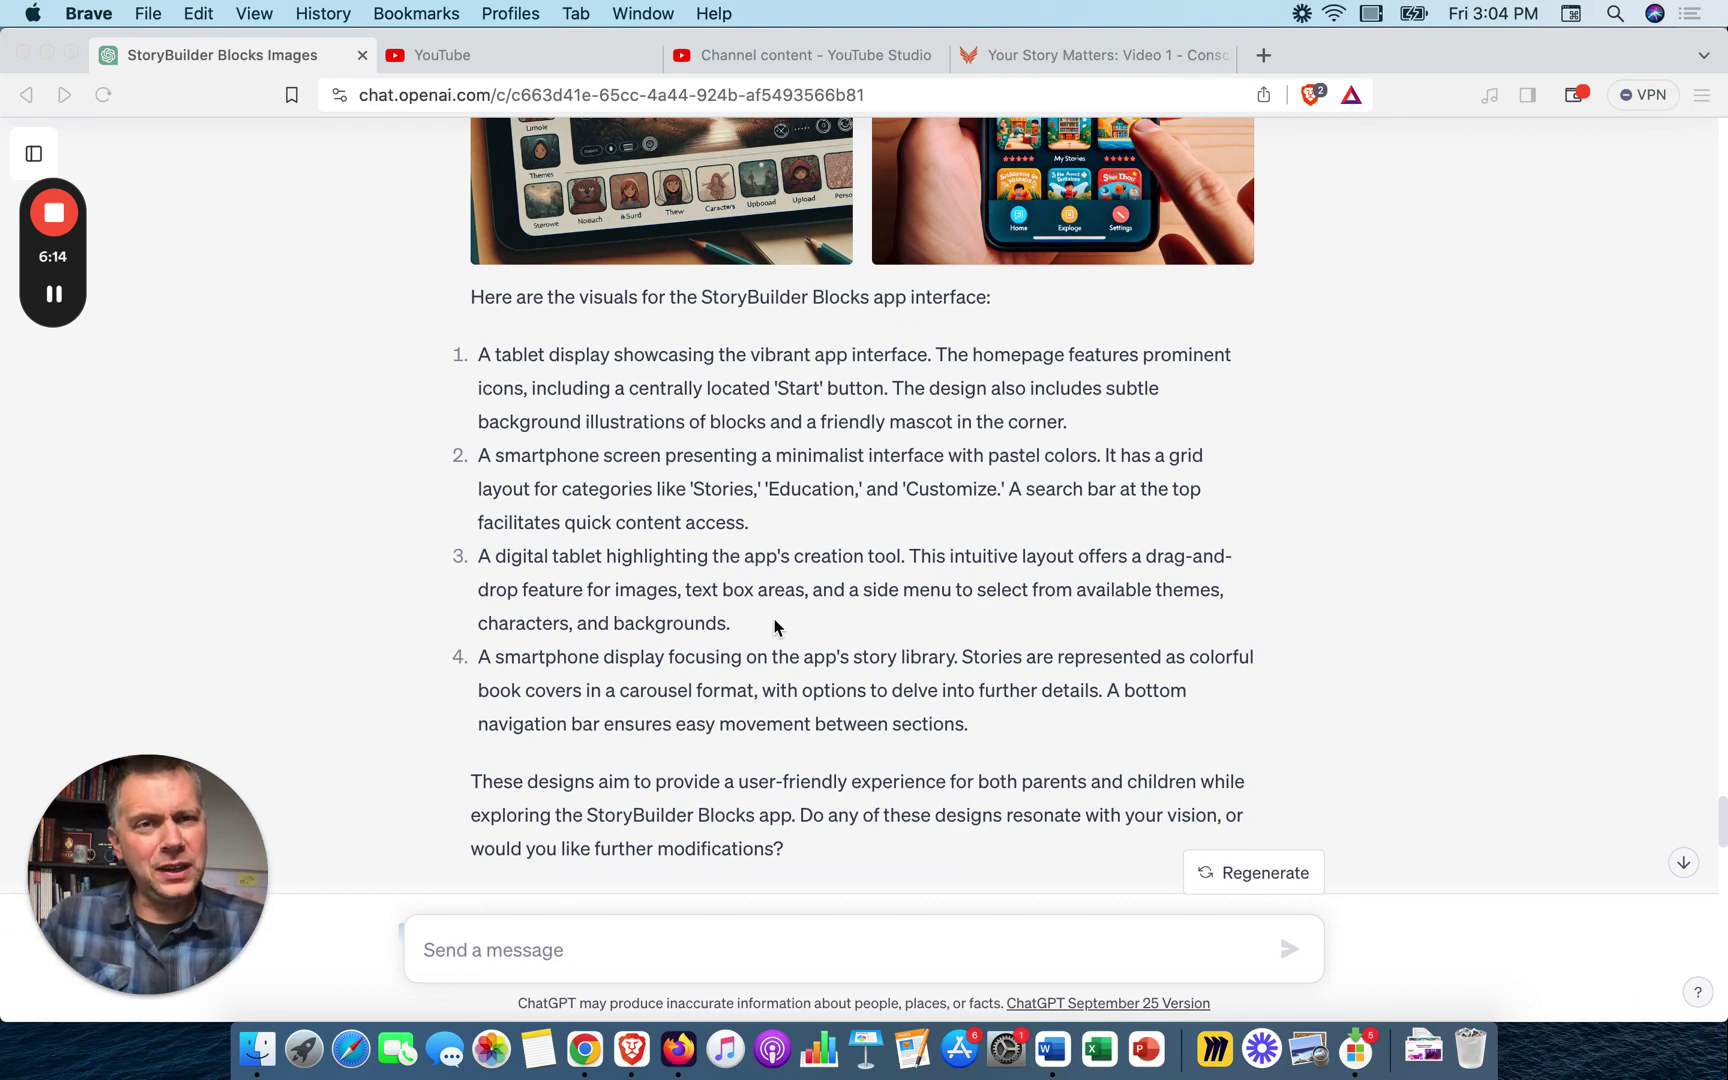
{"action": "type", "text": "A Mom I just talked to liked the product but wanted it without screens and the technology or app. How would you do StoryBuilder blocks without the tech?"}
{"action": "key", "text": "Return"}
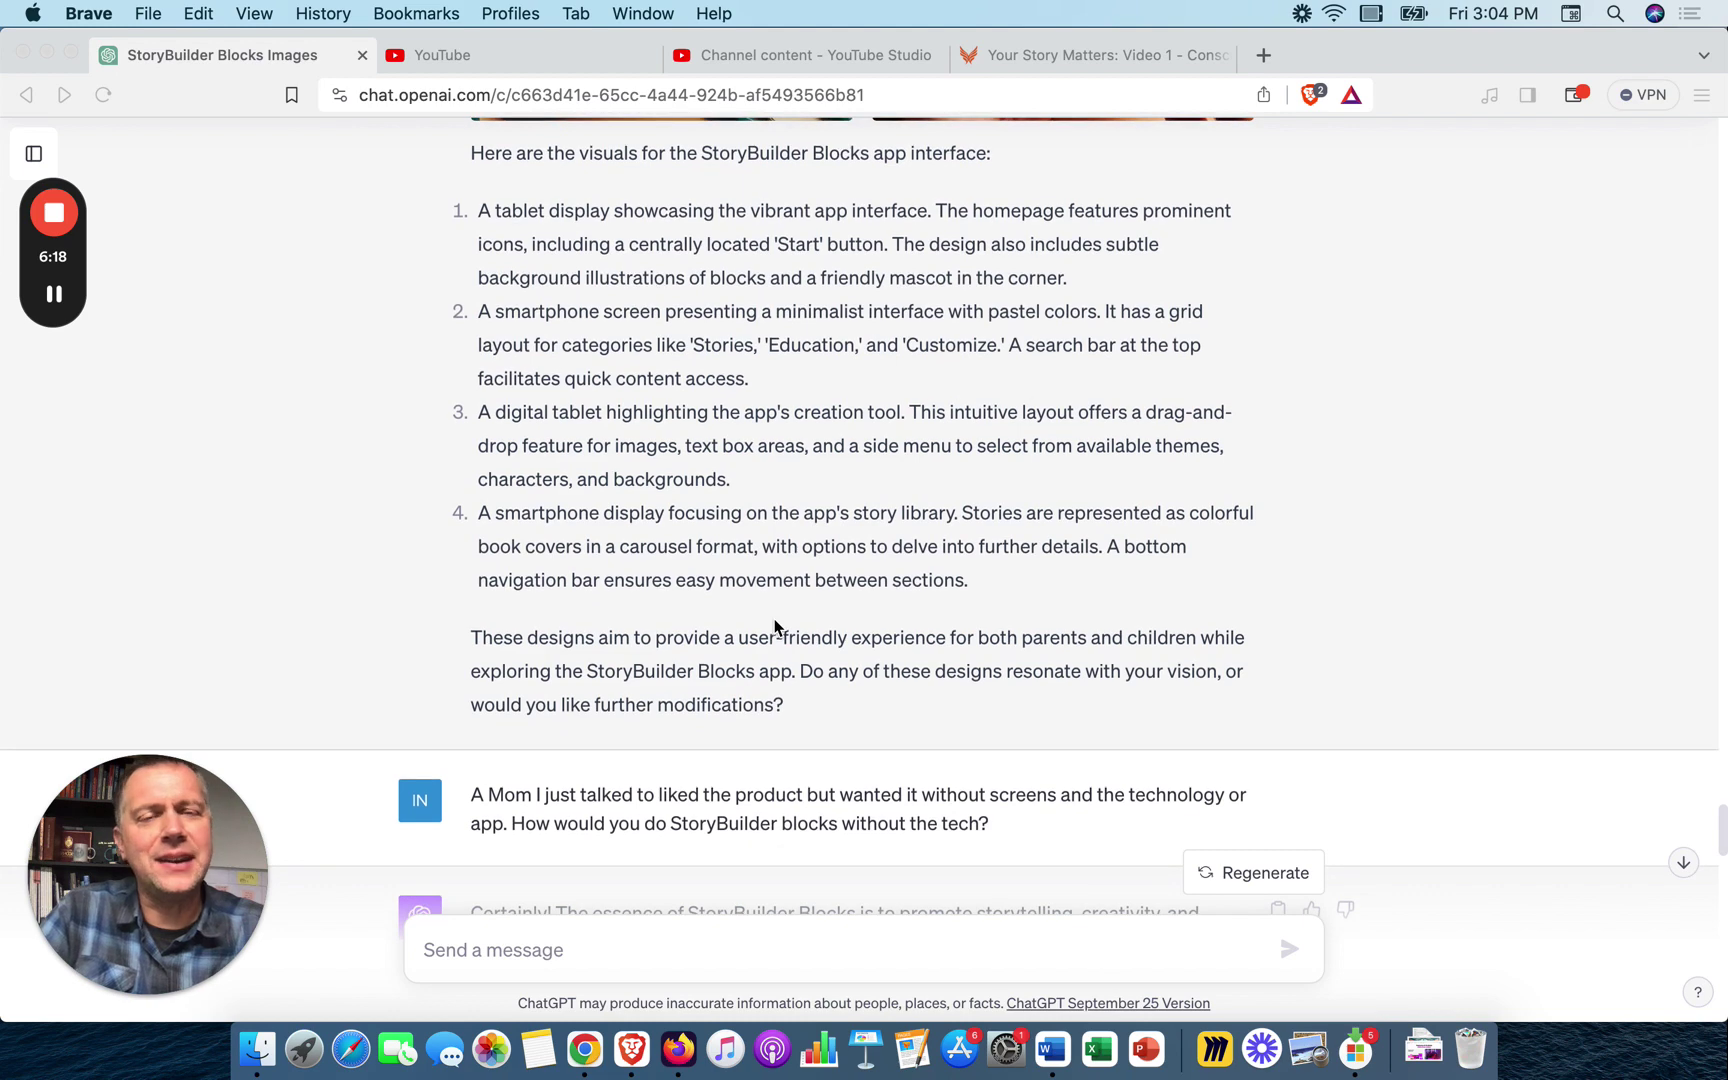
{"action": "scroll", "coordinate": [774, 627], "scroll_direction": "up", "scroll_amount": 10}
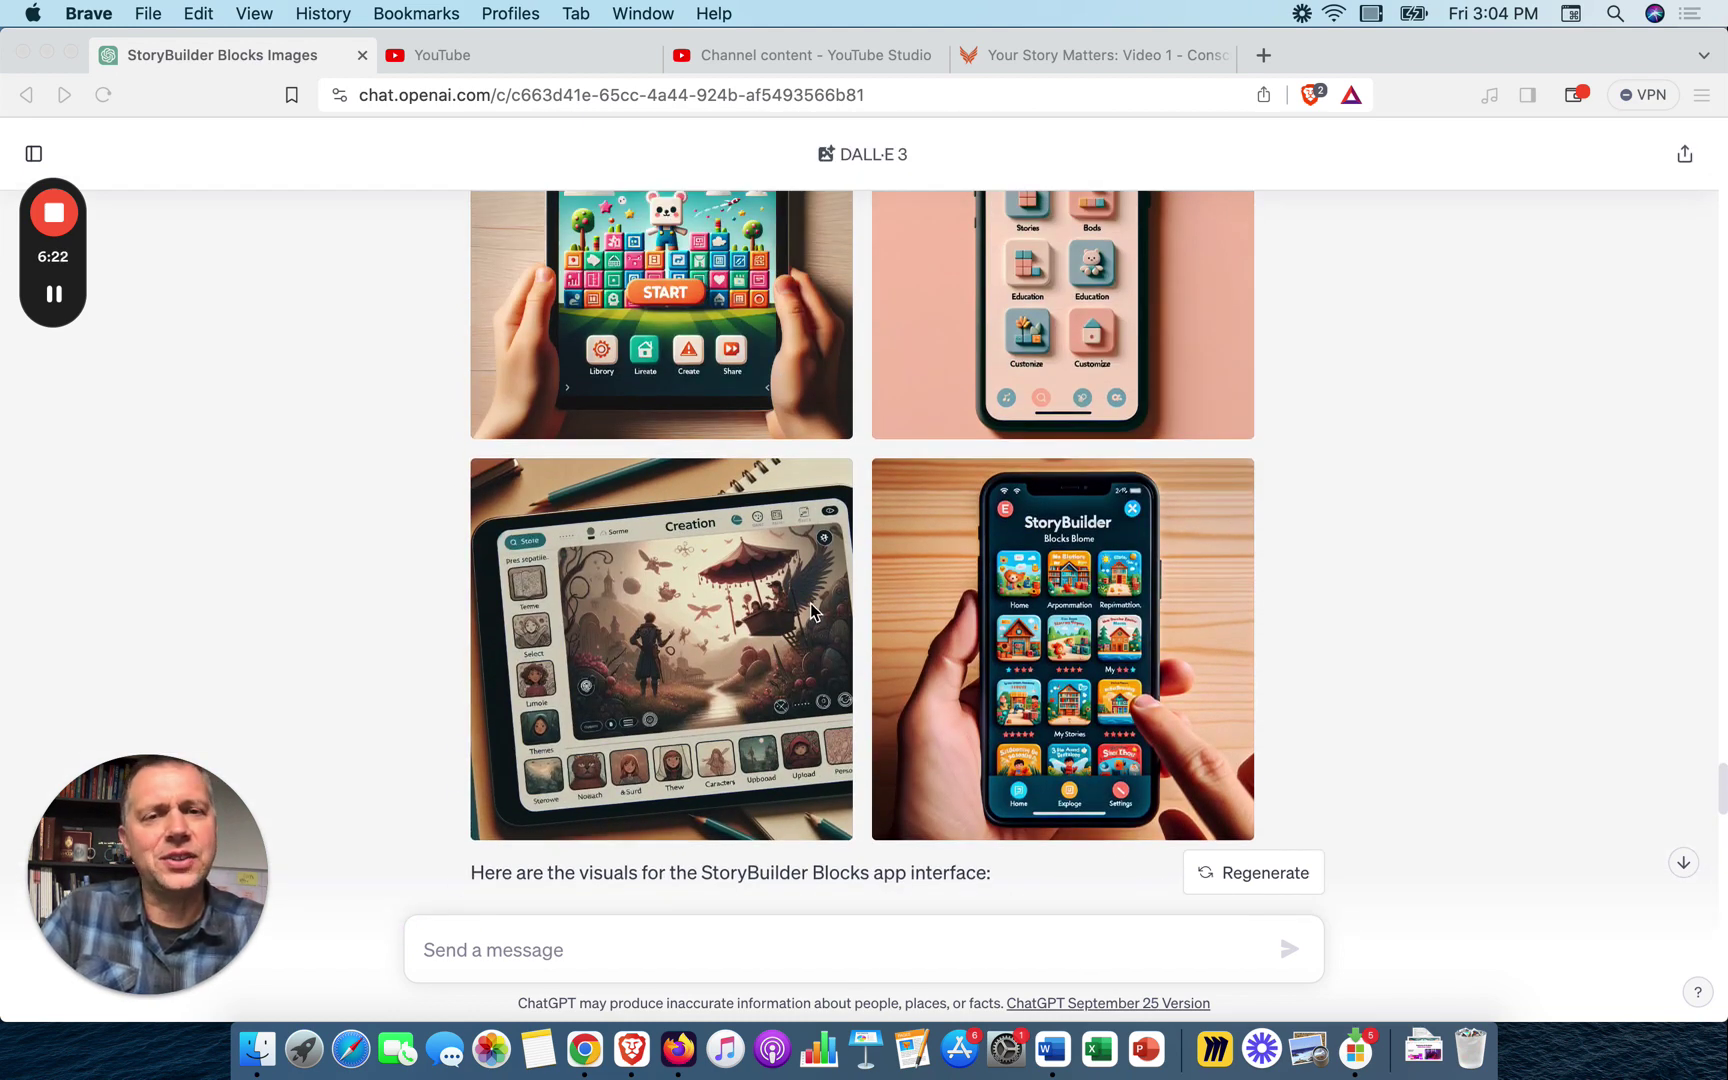
{"action": "scroll", "coordinate": [811, 611], "scroll_direction": "down", "scroll_amount": 5}
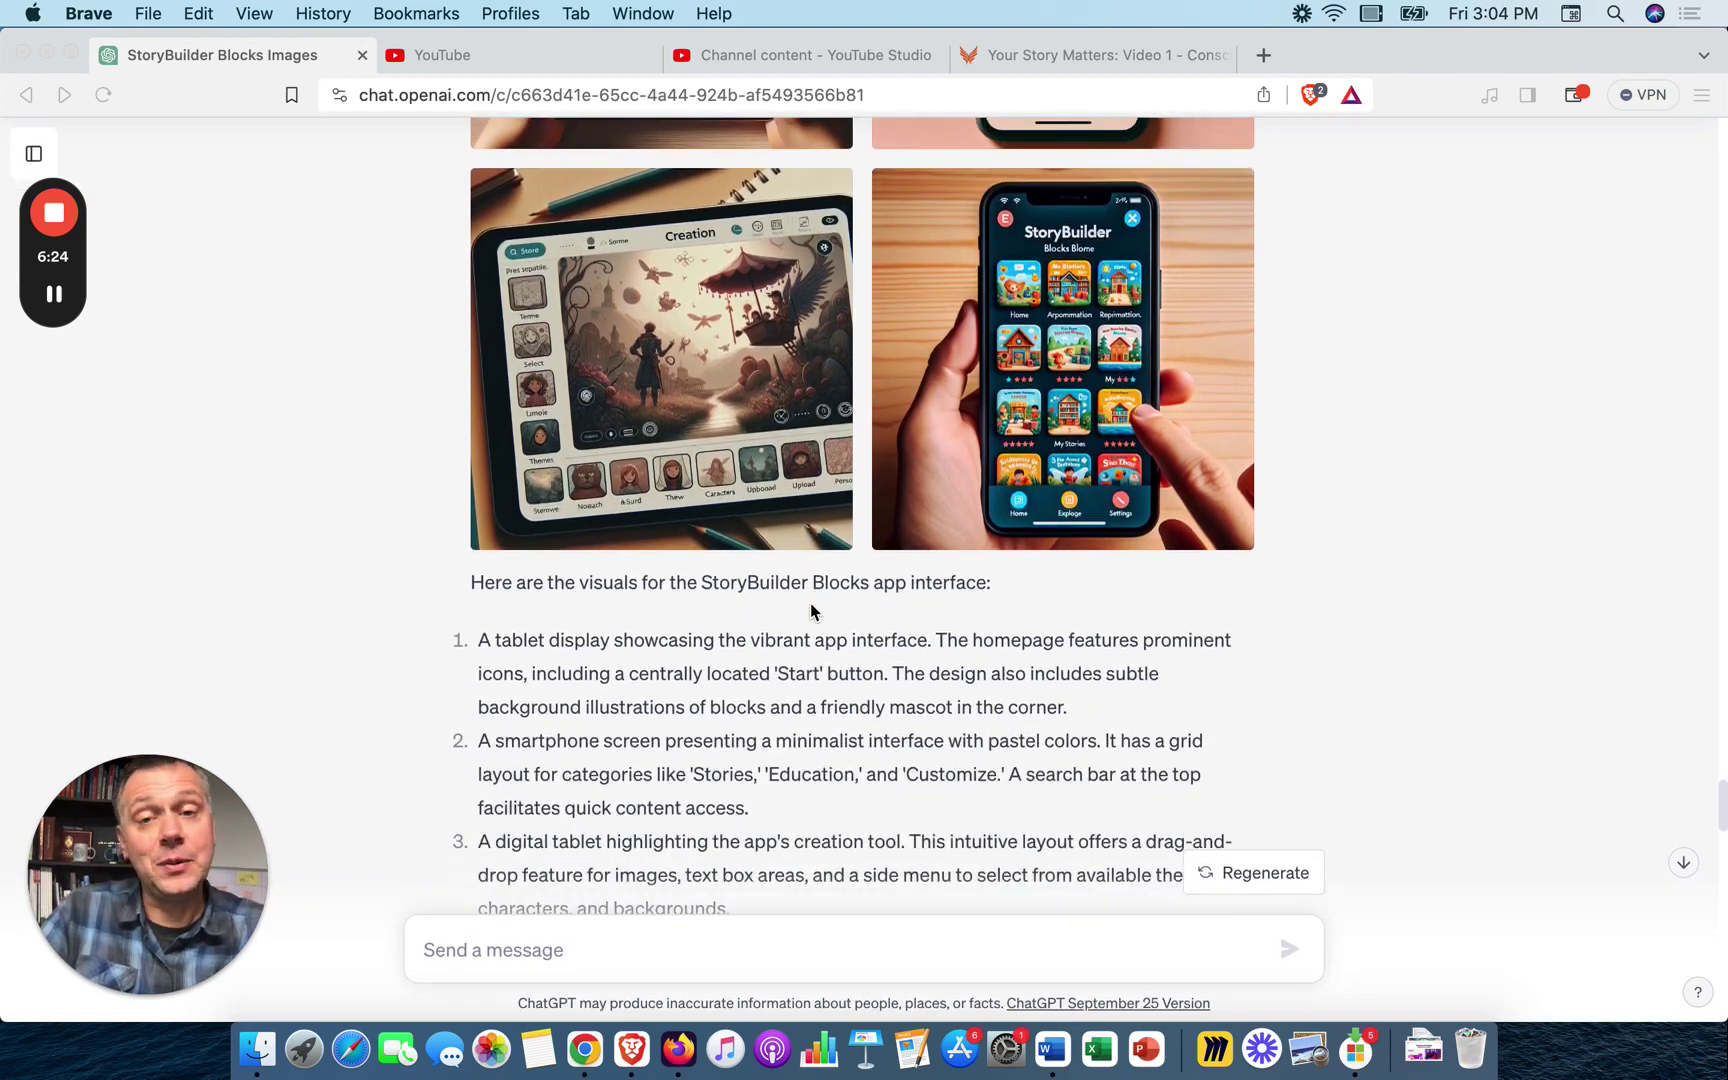
{"action": "scroll", "coordinate": [811, 611], "scroll_direction": "down", "scroll_amount": 10}
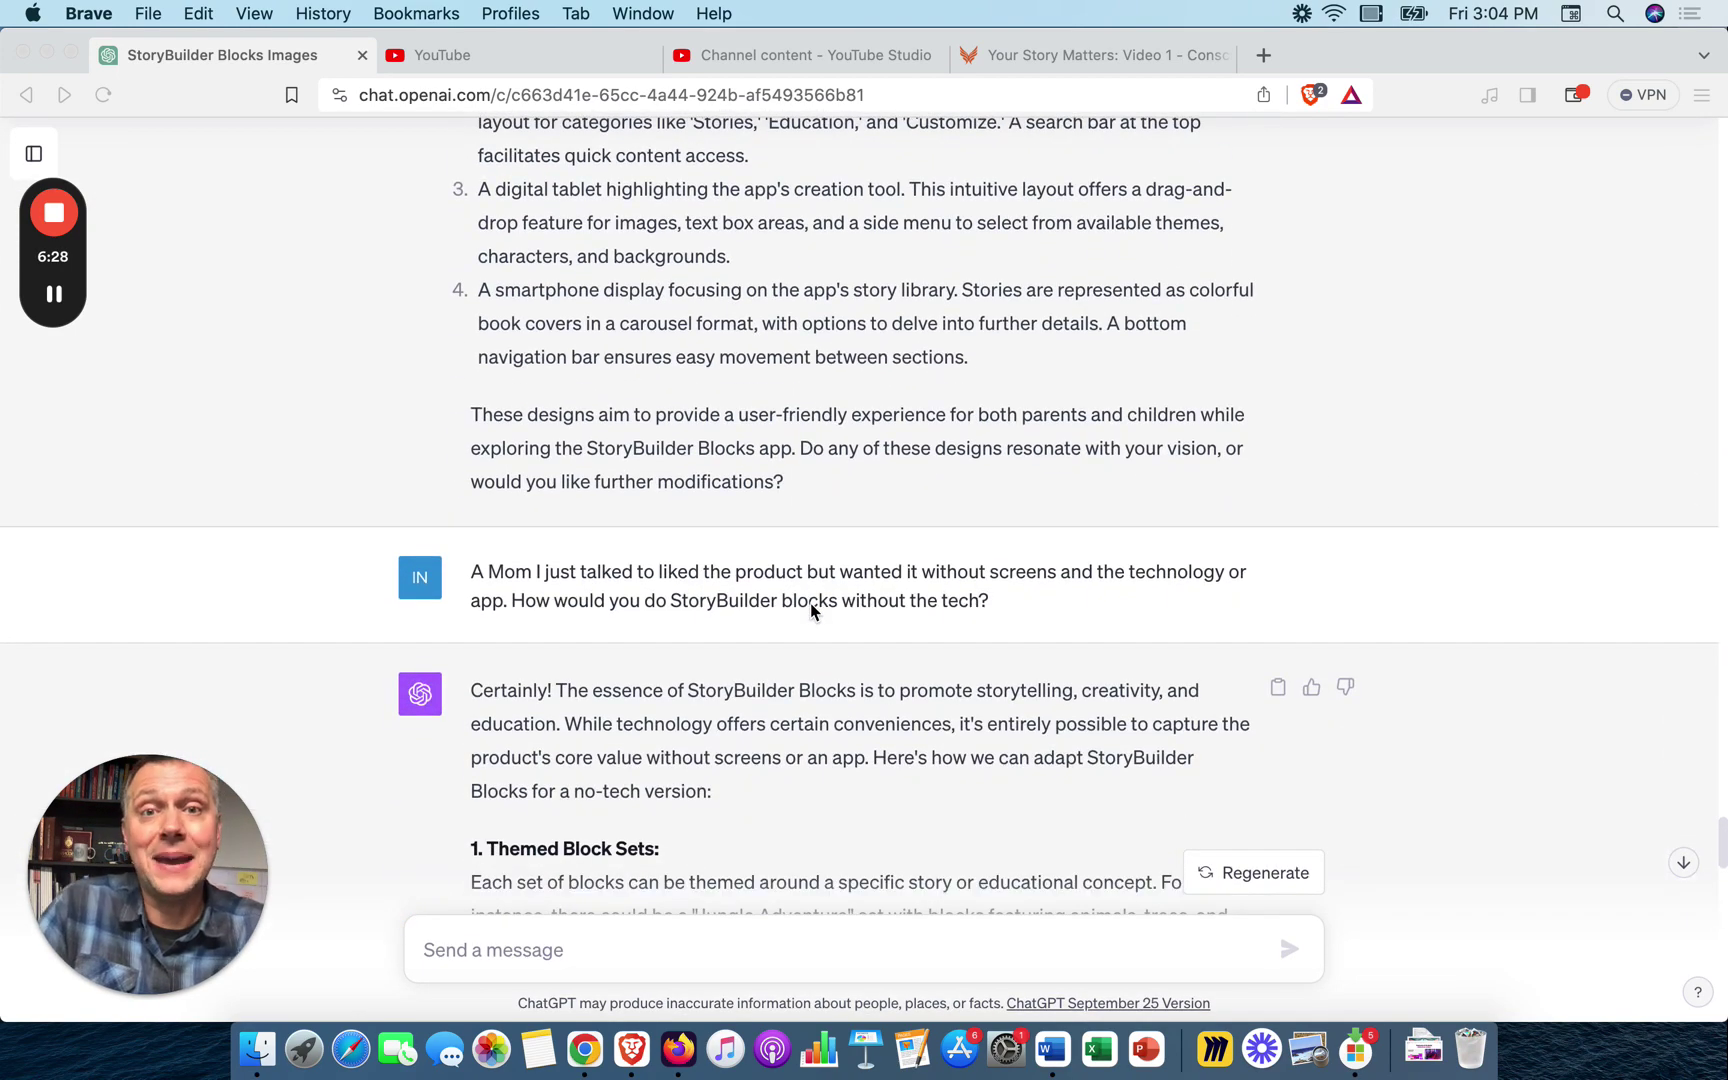
{"action": "scroll", "coordinate": [811, 611], "scroll_direction": "down", "scroll_amount": 4}
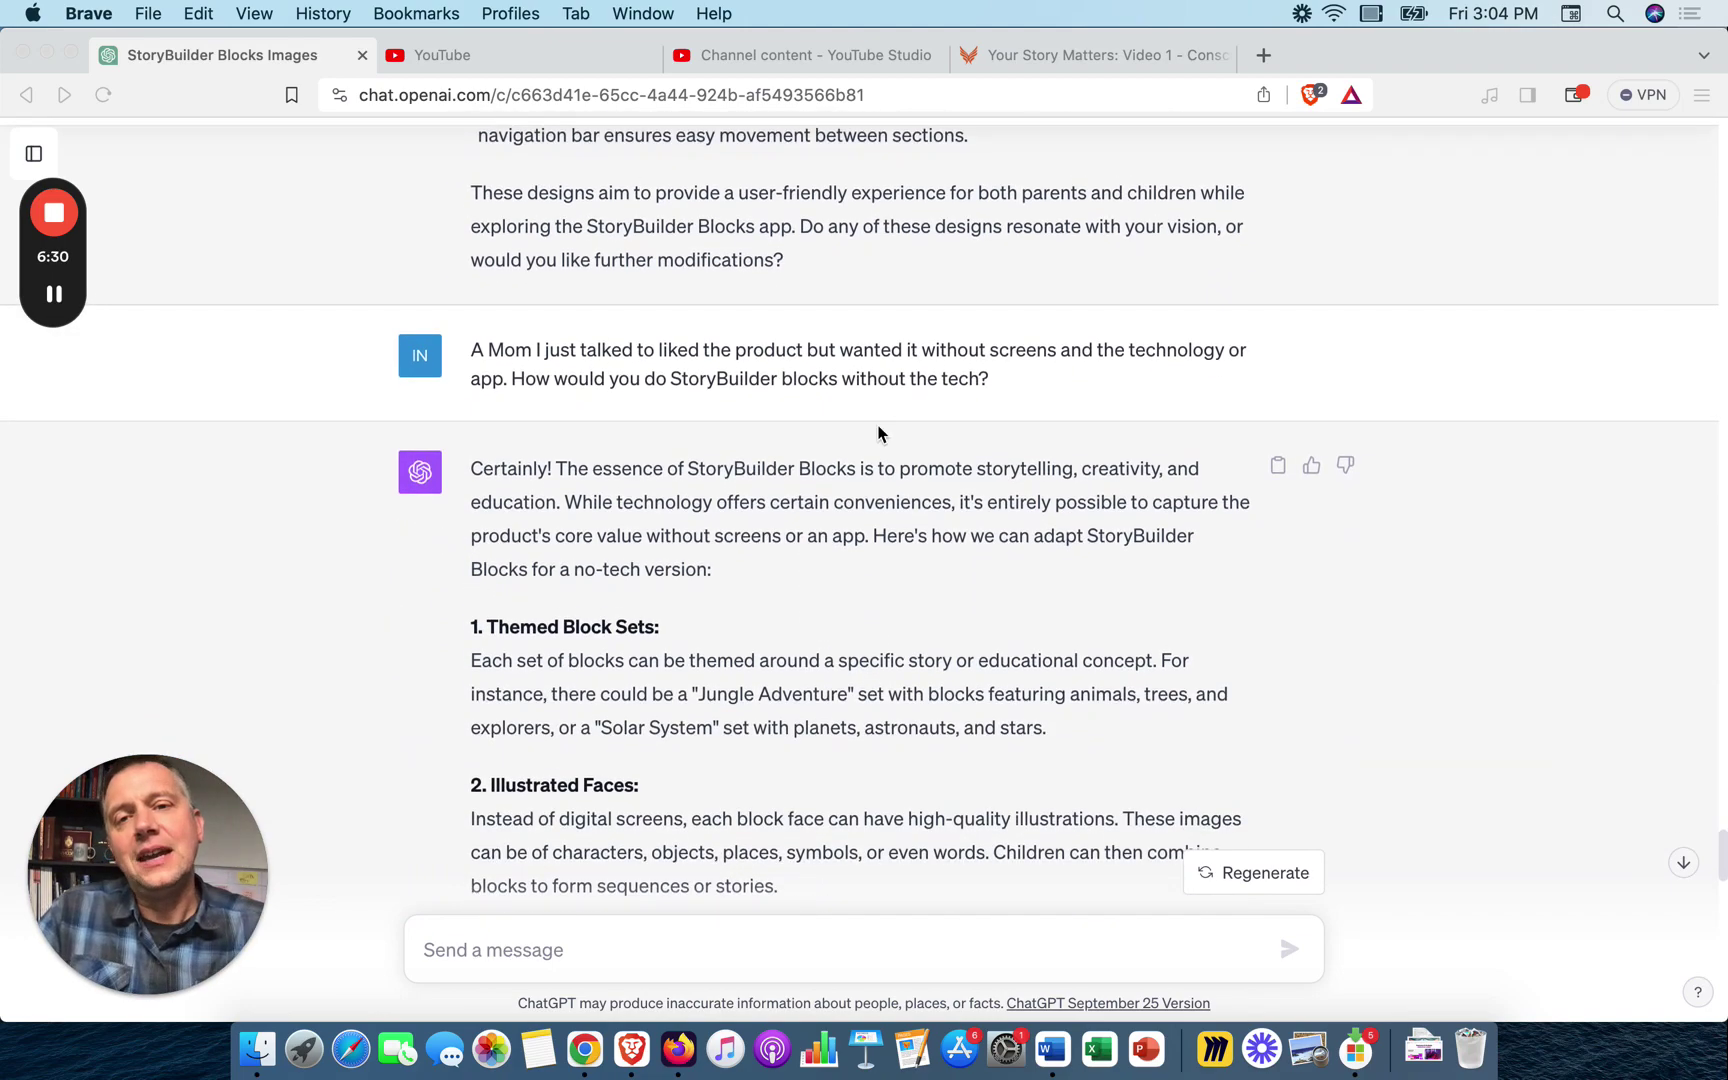
{"action": "scroll", "coordinate": [735, 353], "scroll_direction": "up", "scroll_amount": 12}
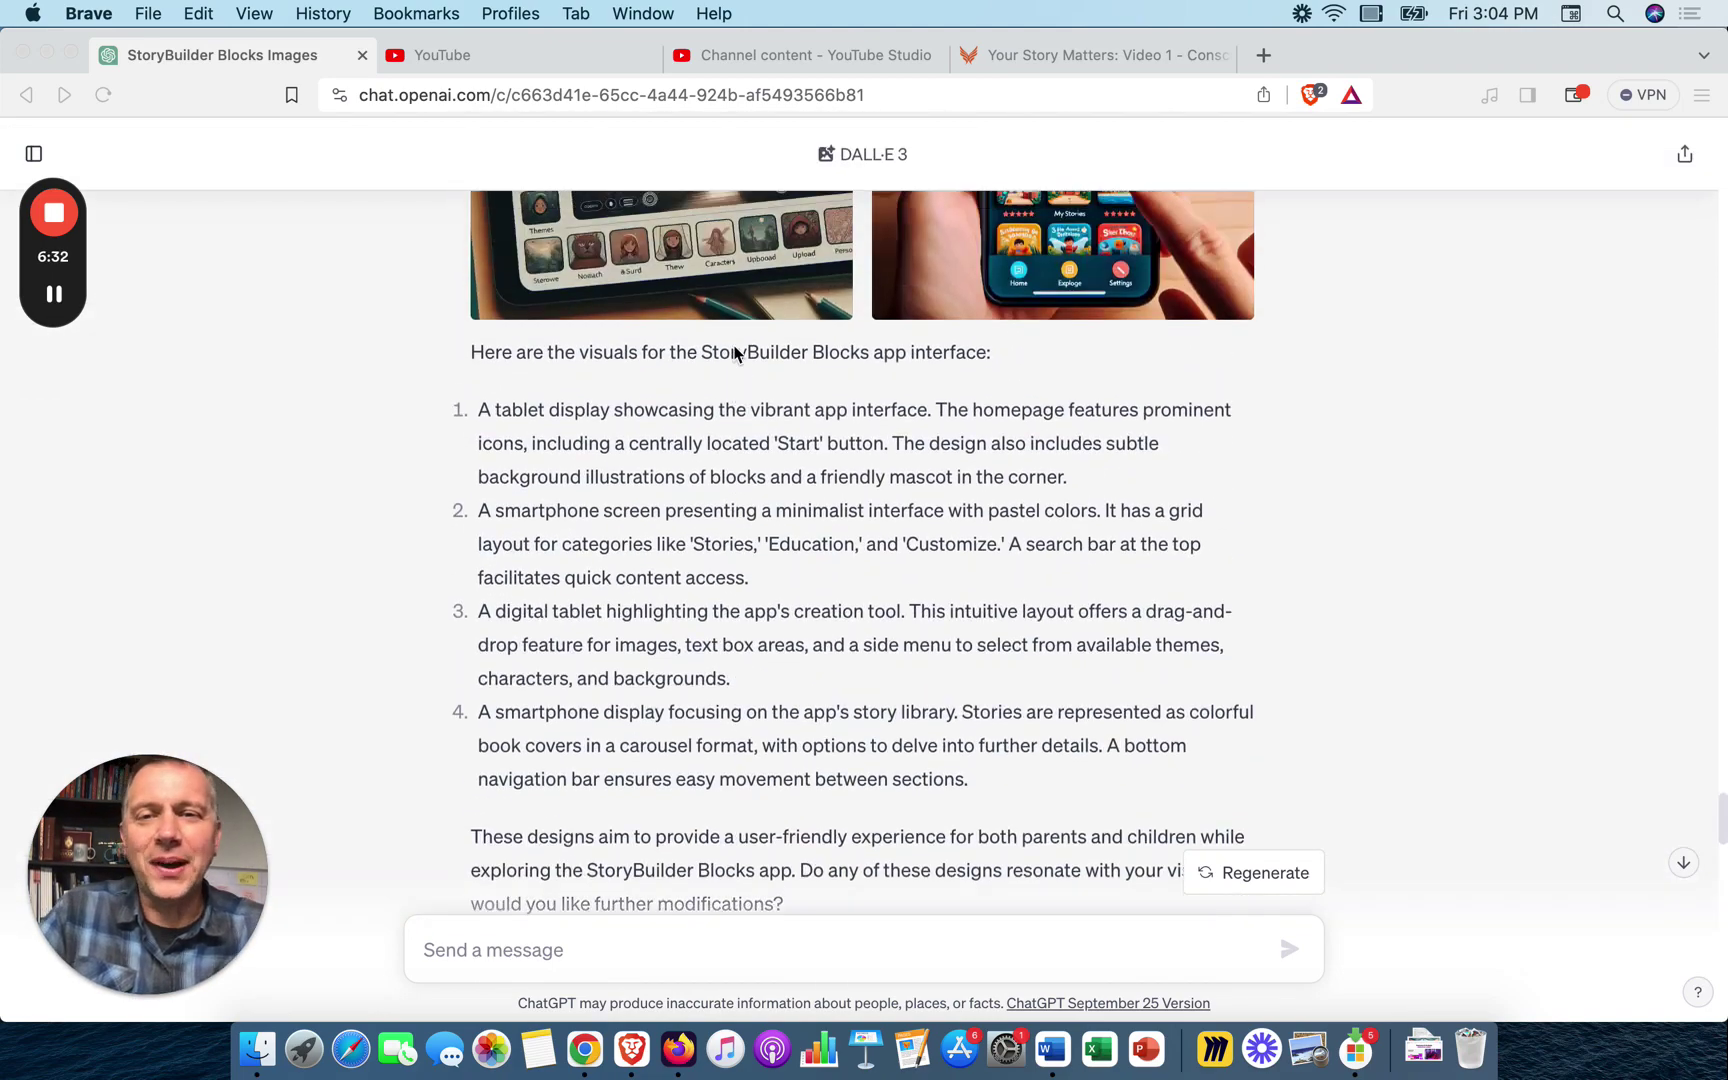
{"action": "scroll", "coordinate": [735, 353], "scroll_direction": "down", "scroll_amount": 10}
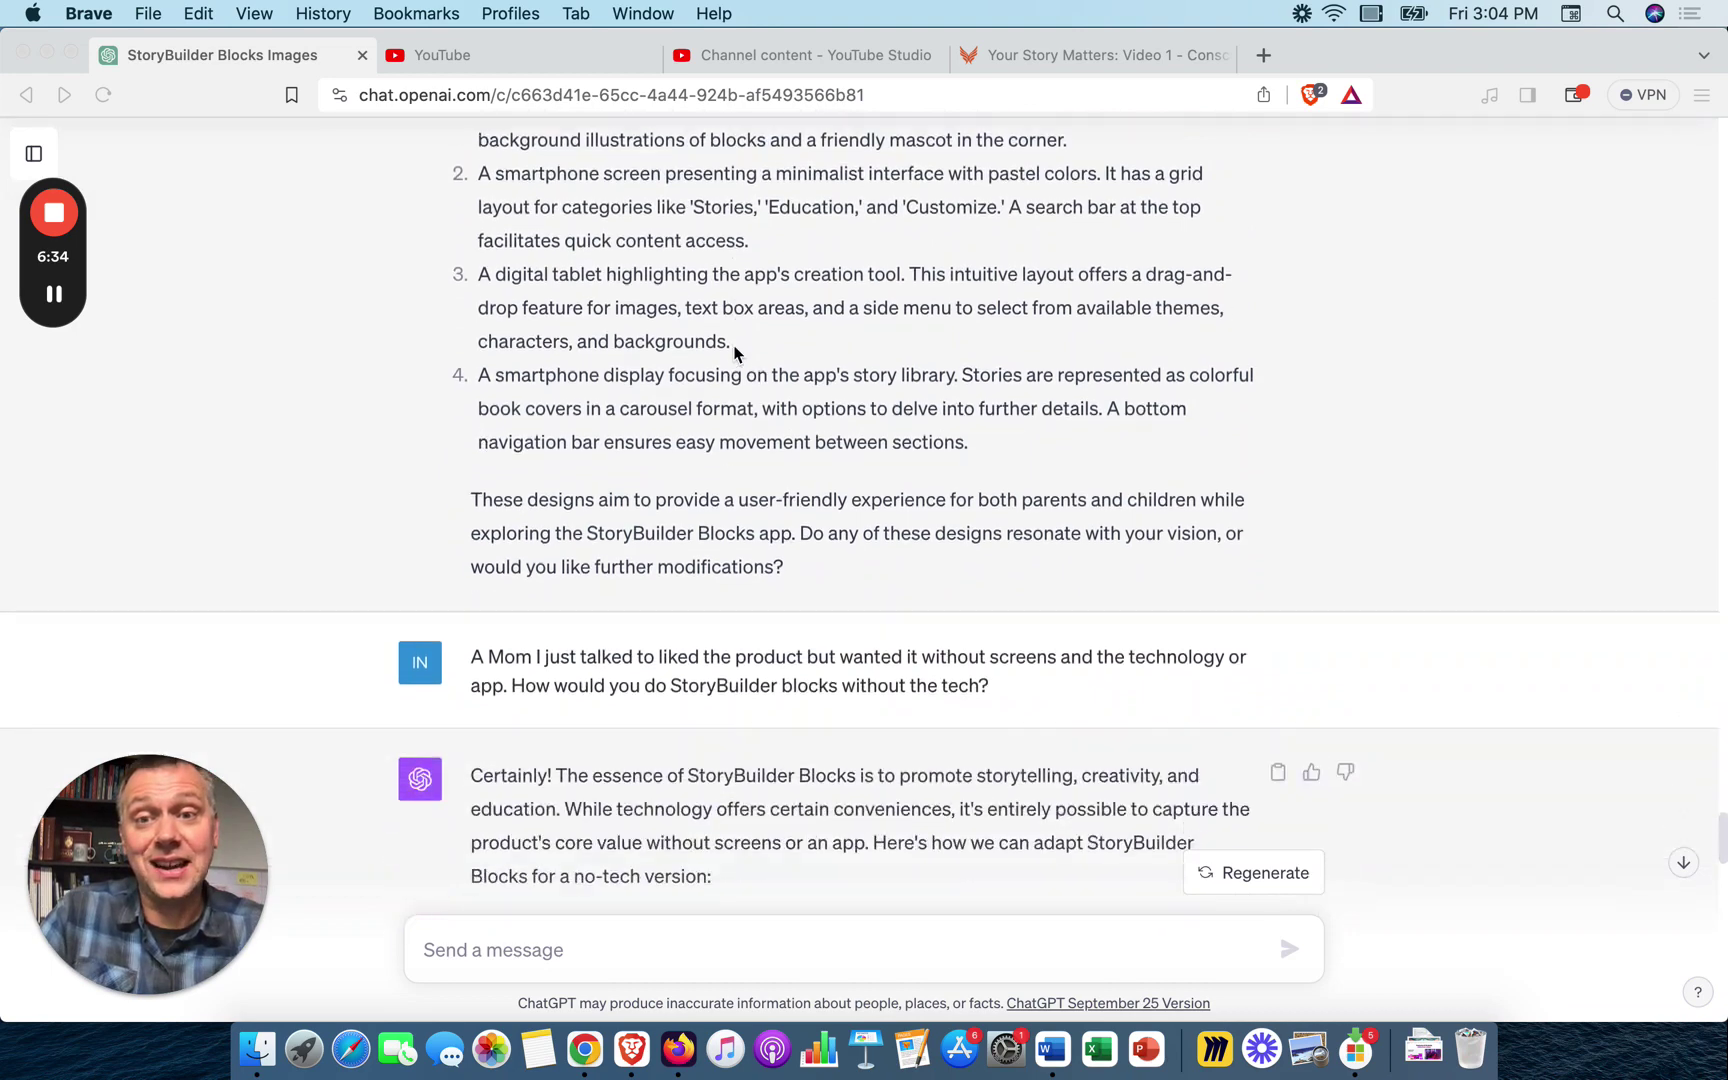
{"action": "scroll", "coordinate": [735, 353], "scroll_direction": "down", "scroll_amount": 1}
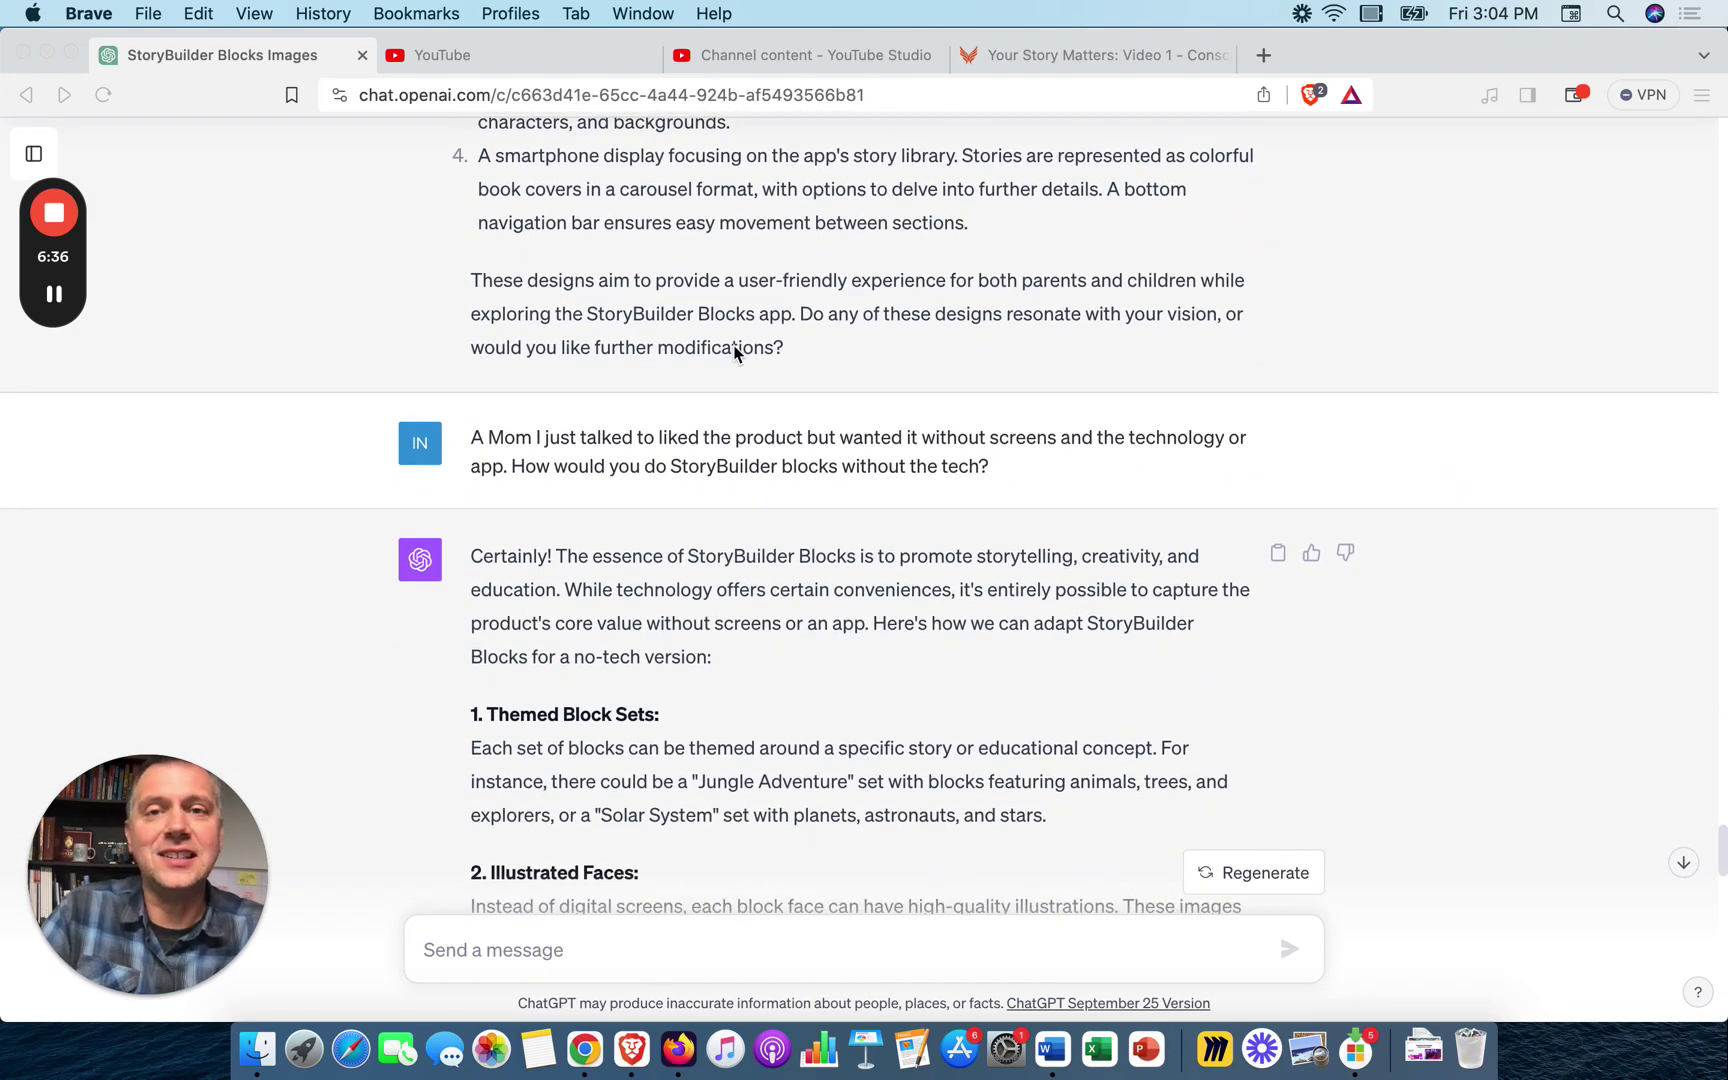
{"action": "scroll", "coordinate": [735, 353], "scroll_direction": "down", "scroll_amount": 2}
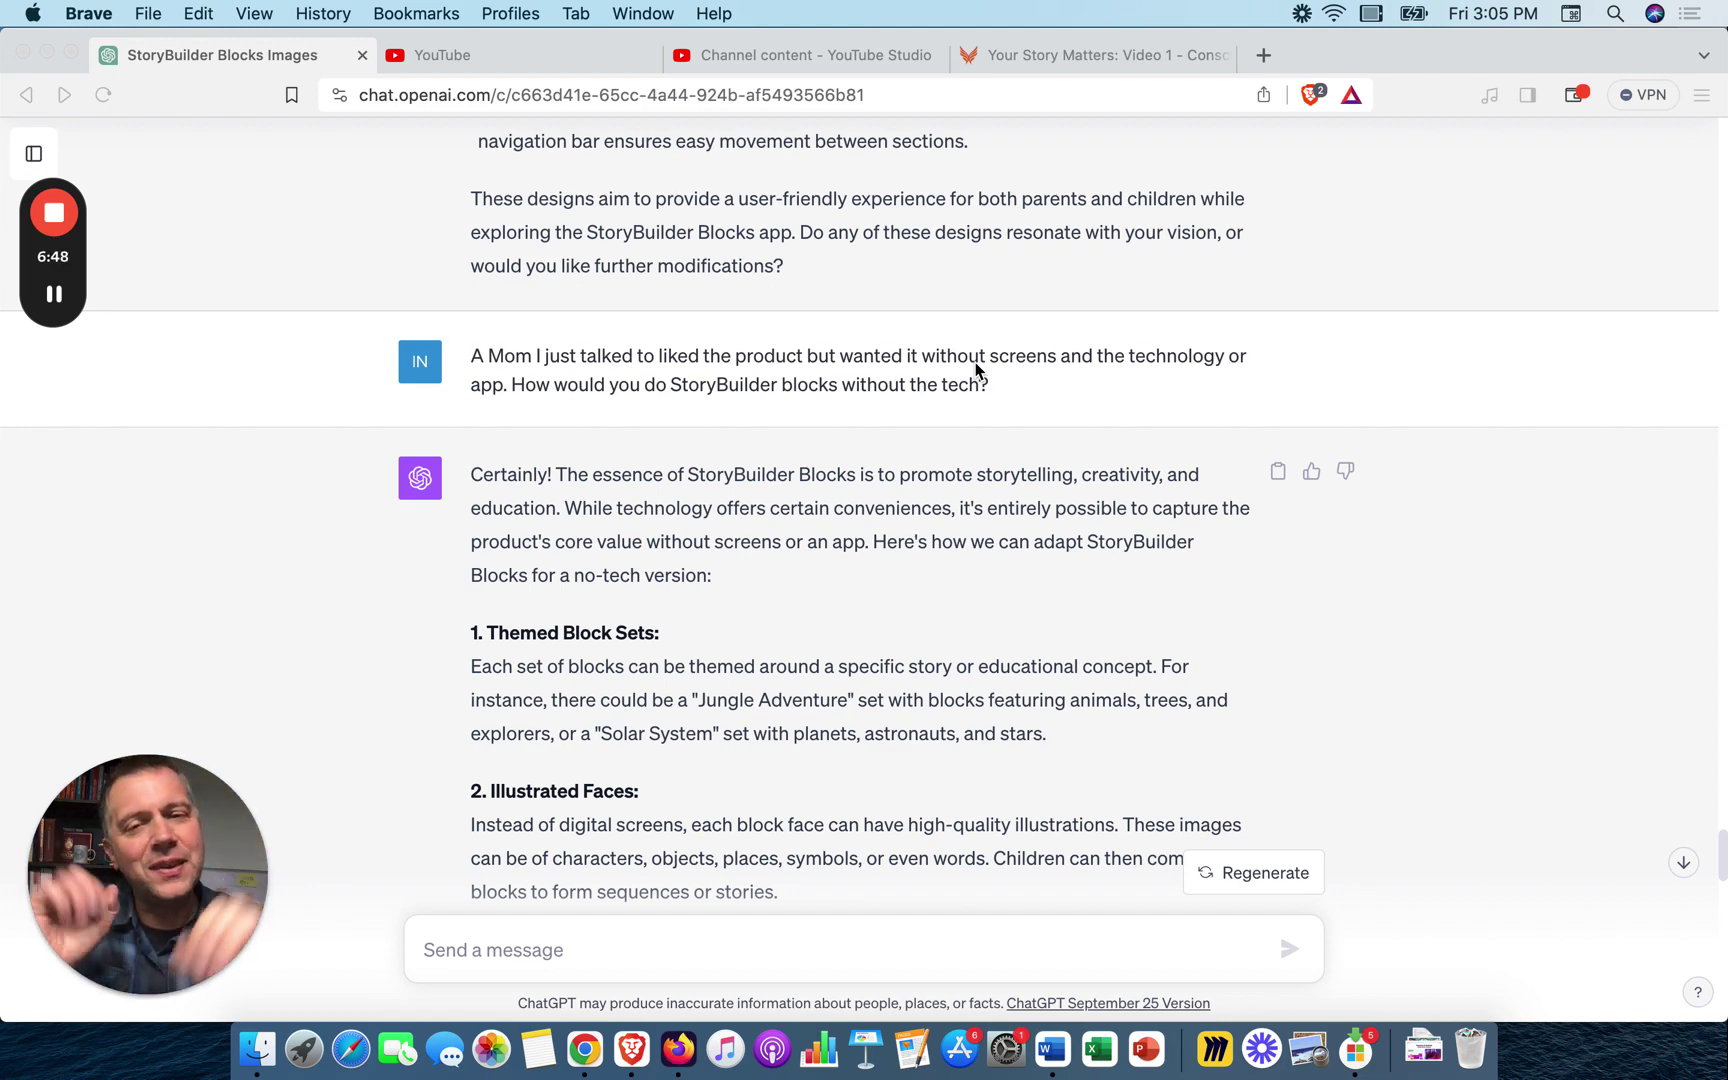
{"action": "scroll", "coordinate": [977, 370], "scroll_direction": "down", "scroll_amount": 2}
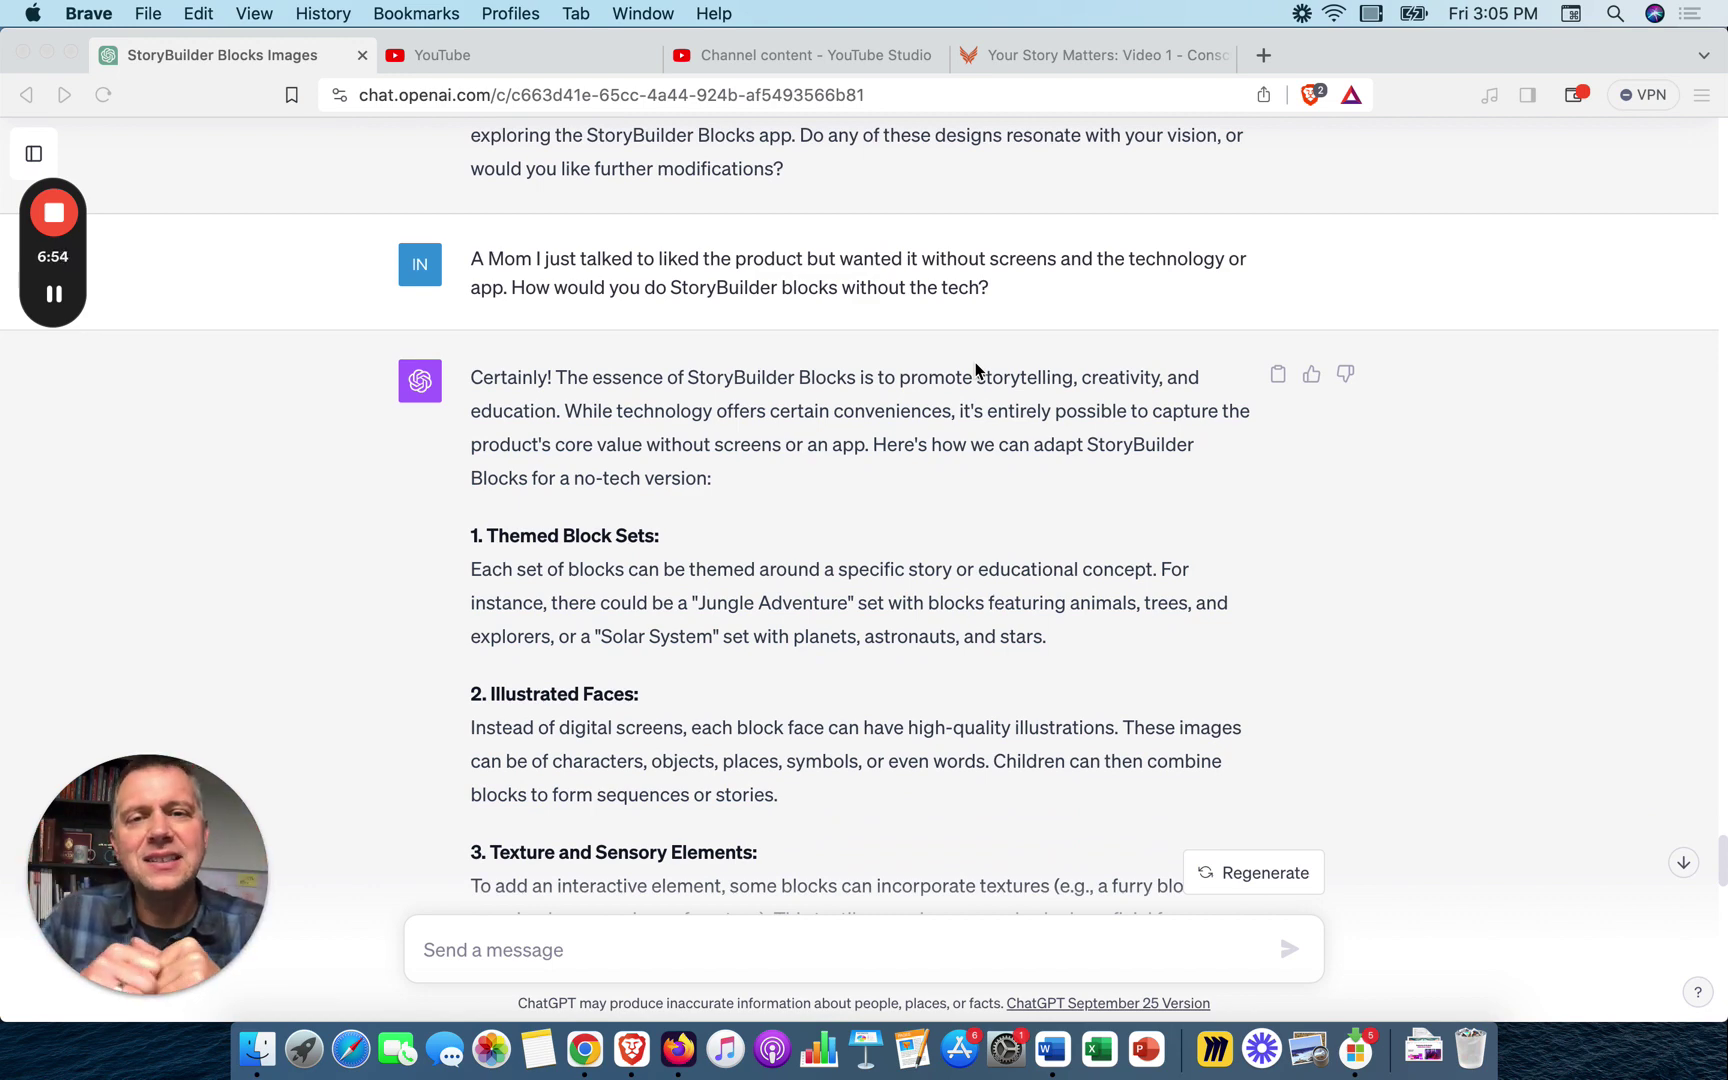
{"action": "scroll", "coordinate": [977, 370], "scroll_direction": "down", "scroll_amount": 3}
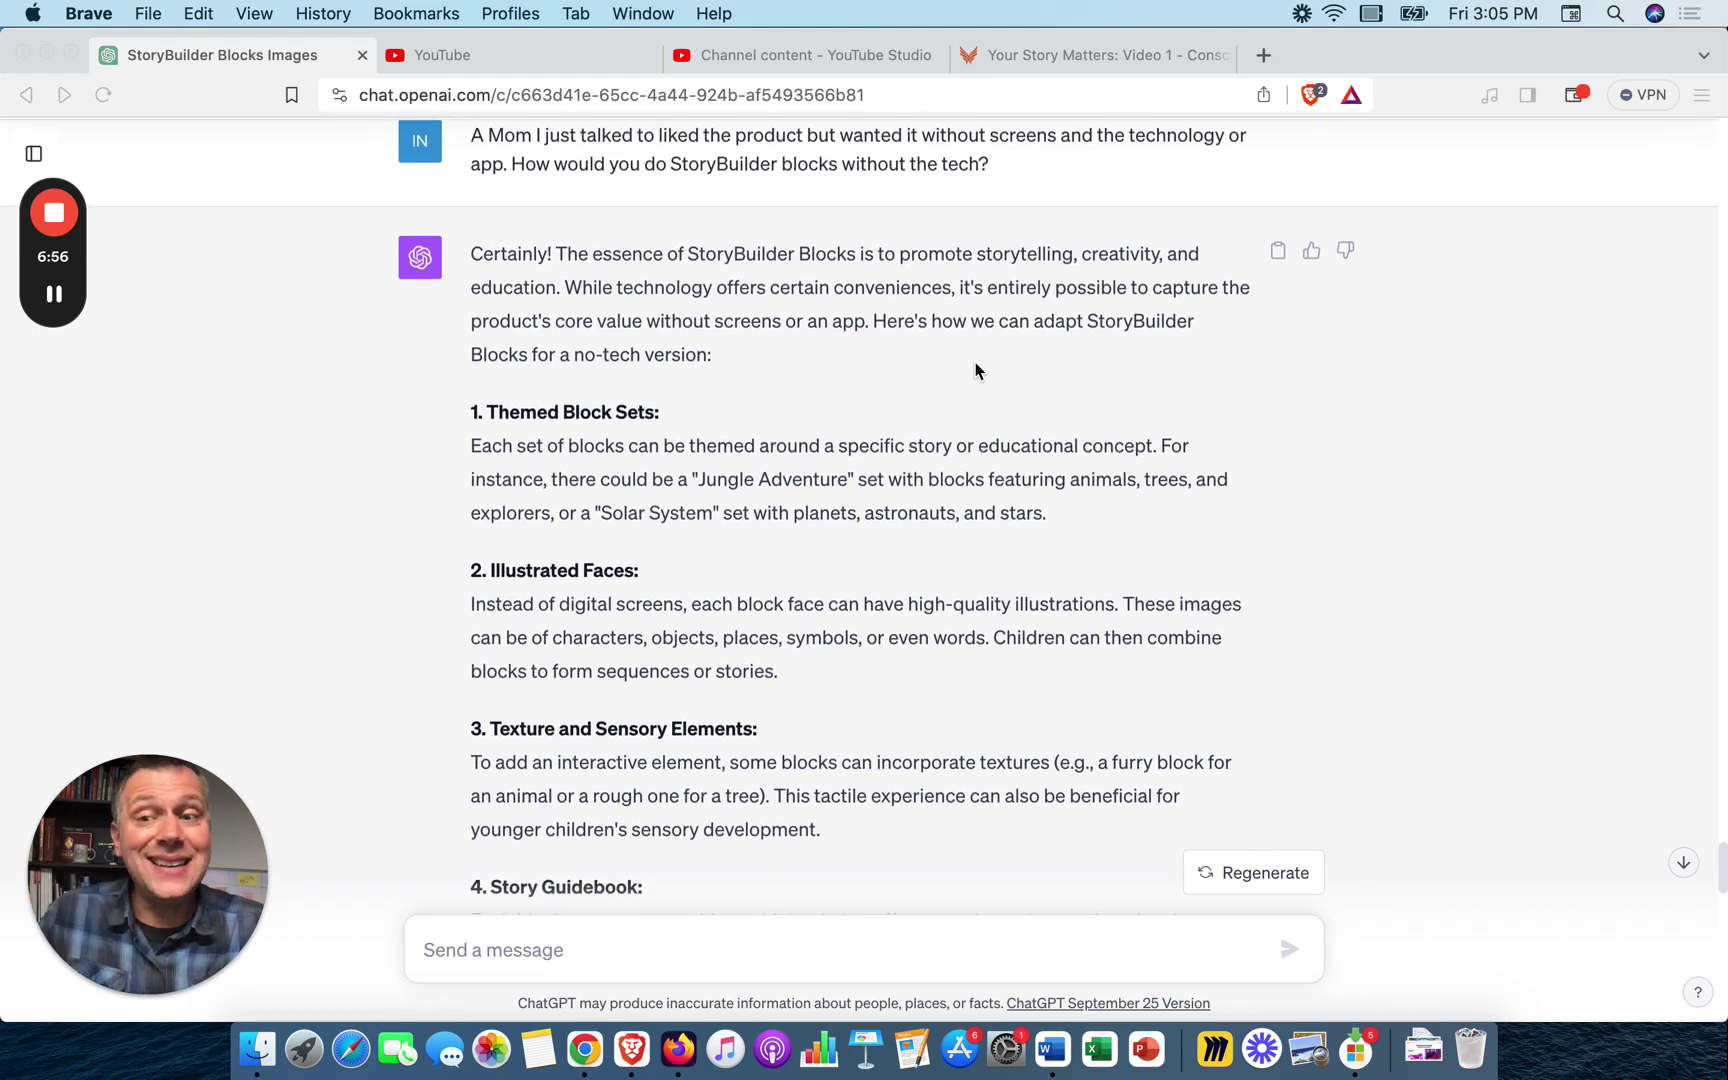
{"action": "scroll", "coordinate": [977, 370], "scroll_direction": "down", "scroll_amount": 2}
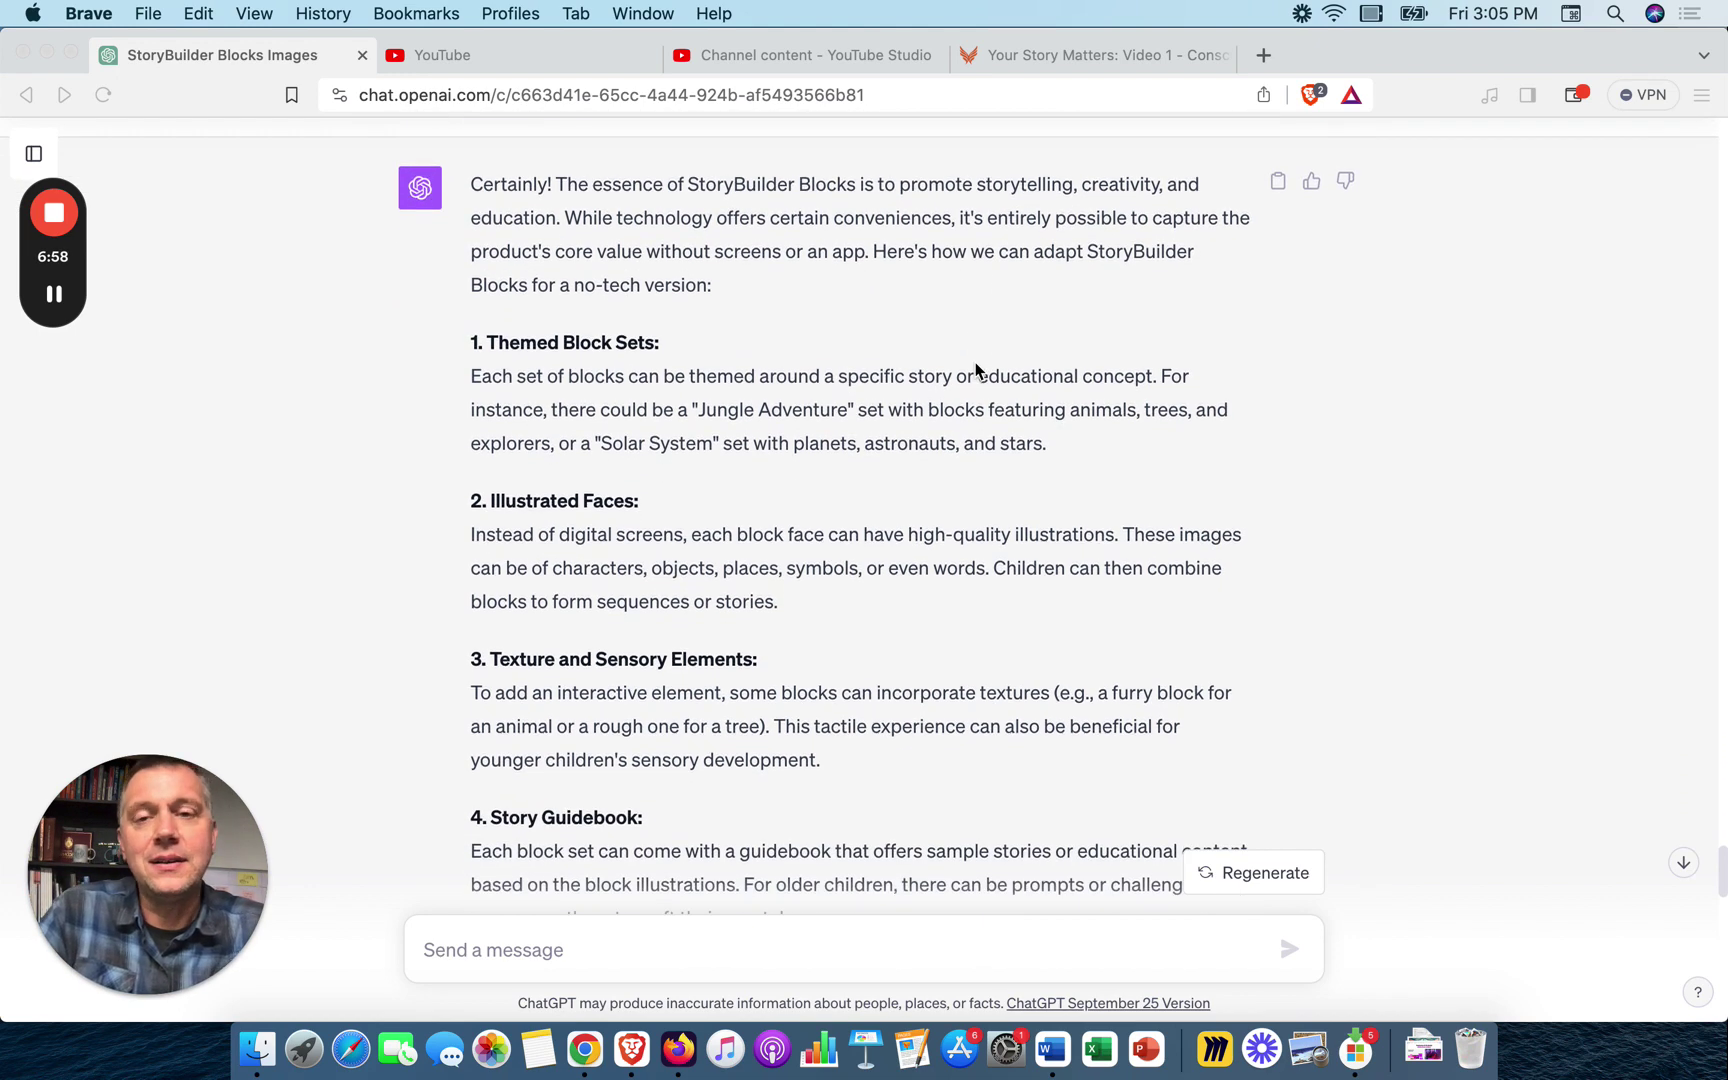
{"action": "scroll", "coordinate": [977, 370], "scroll_direction": "down", "scroll_amount": 1}
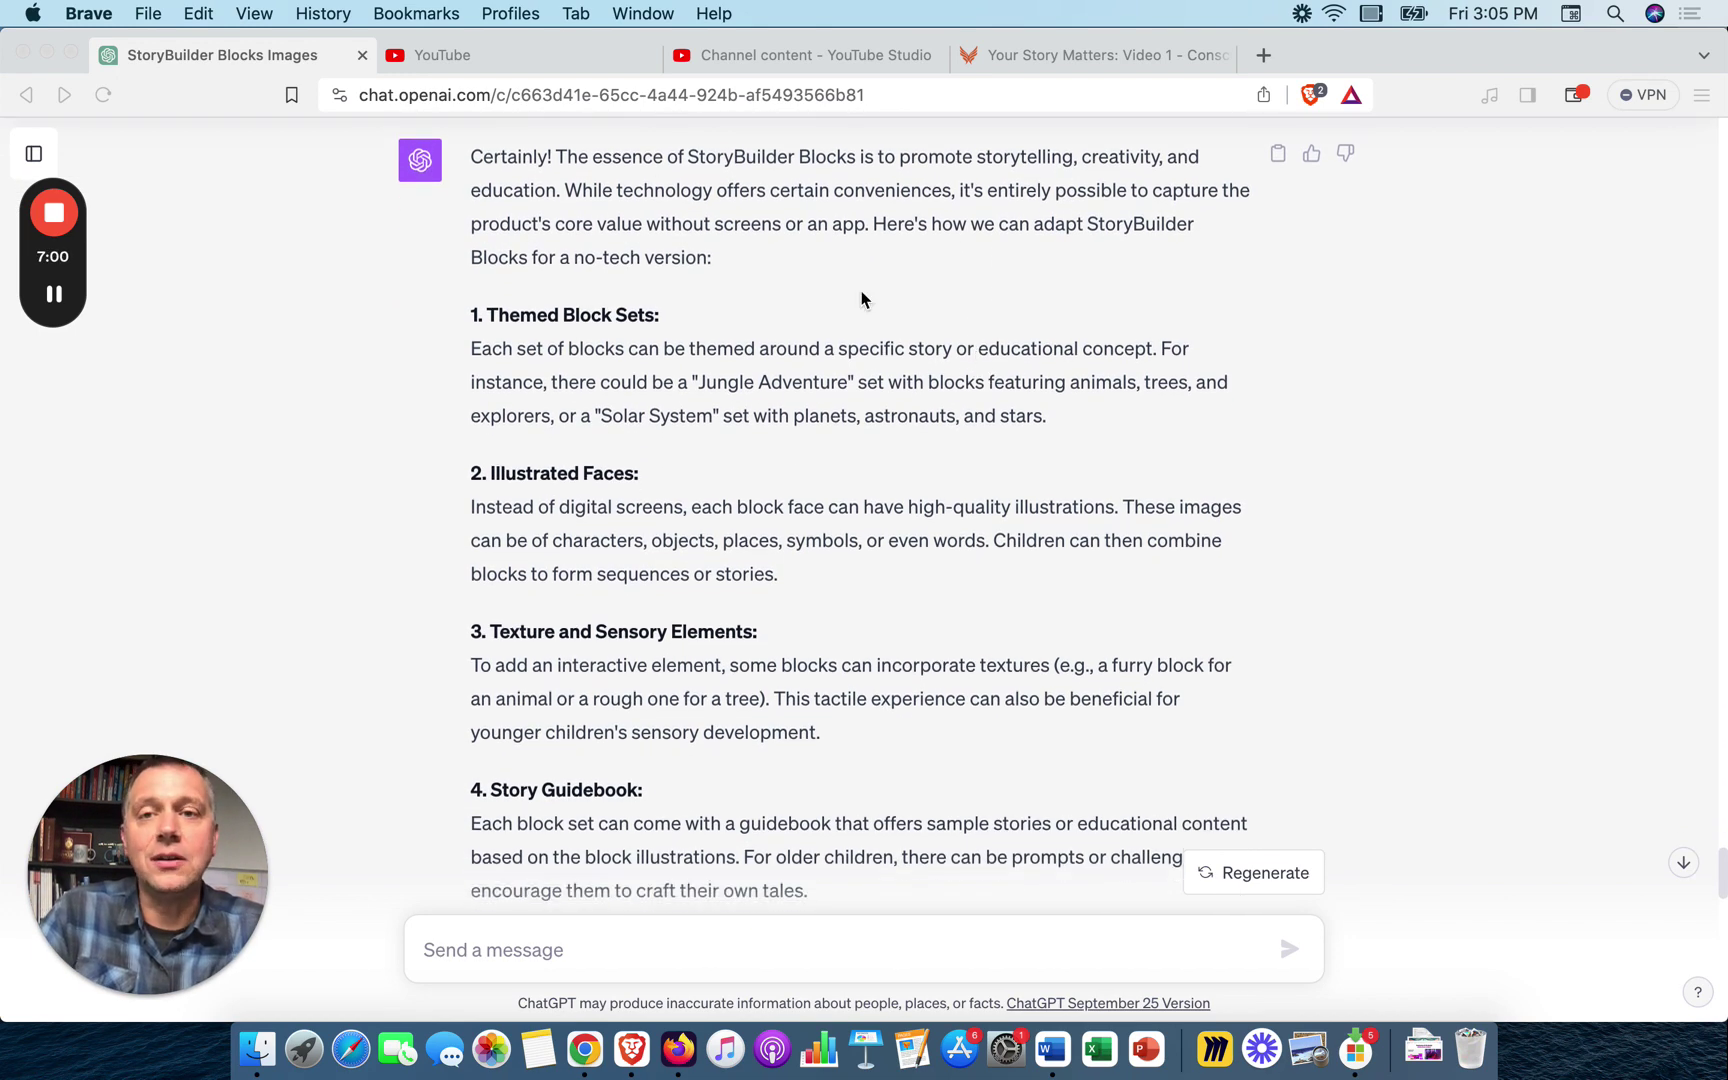
{"action": "scroll", "coordinate": [631, 190], "scroll_direction": "down", "scroll_amount": 2}
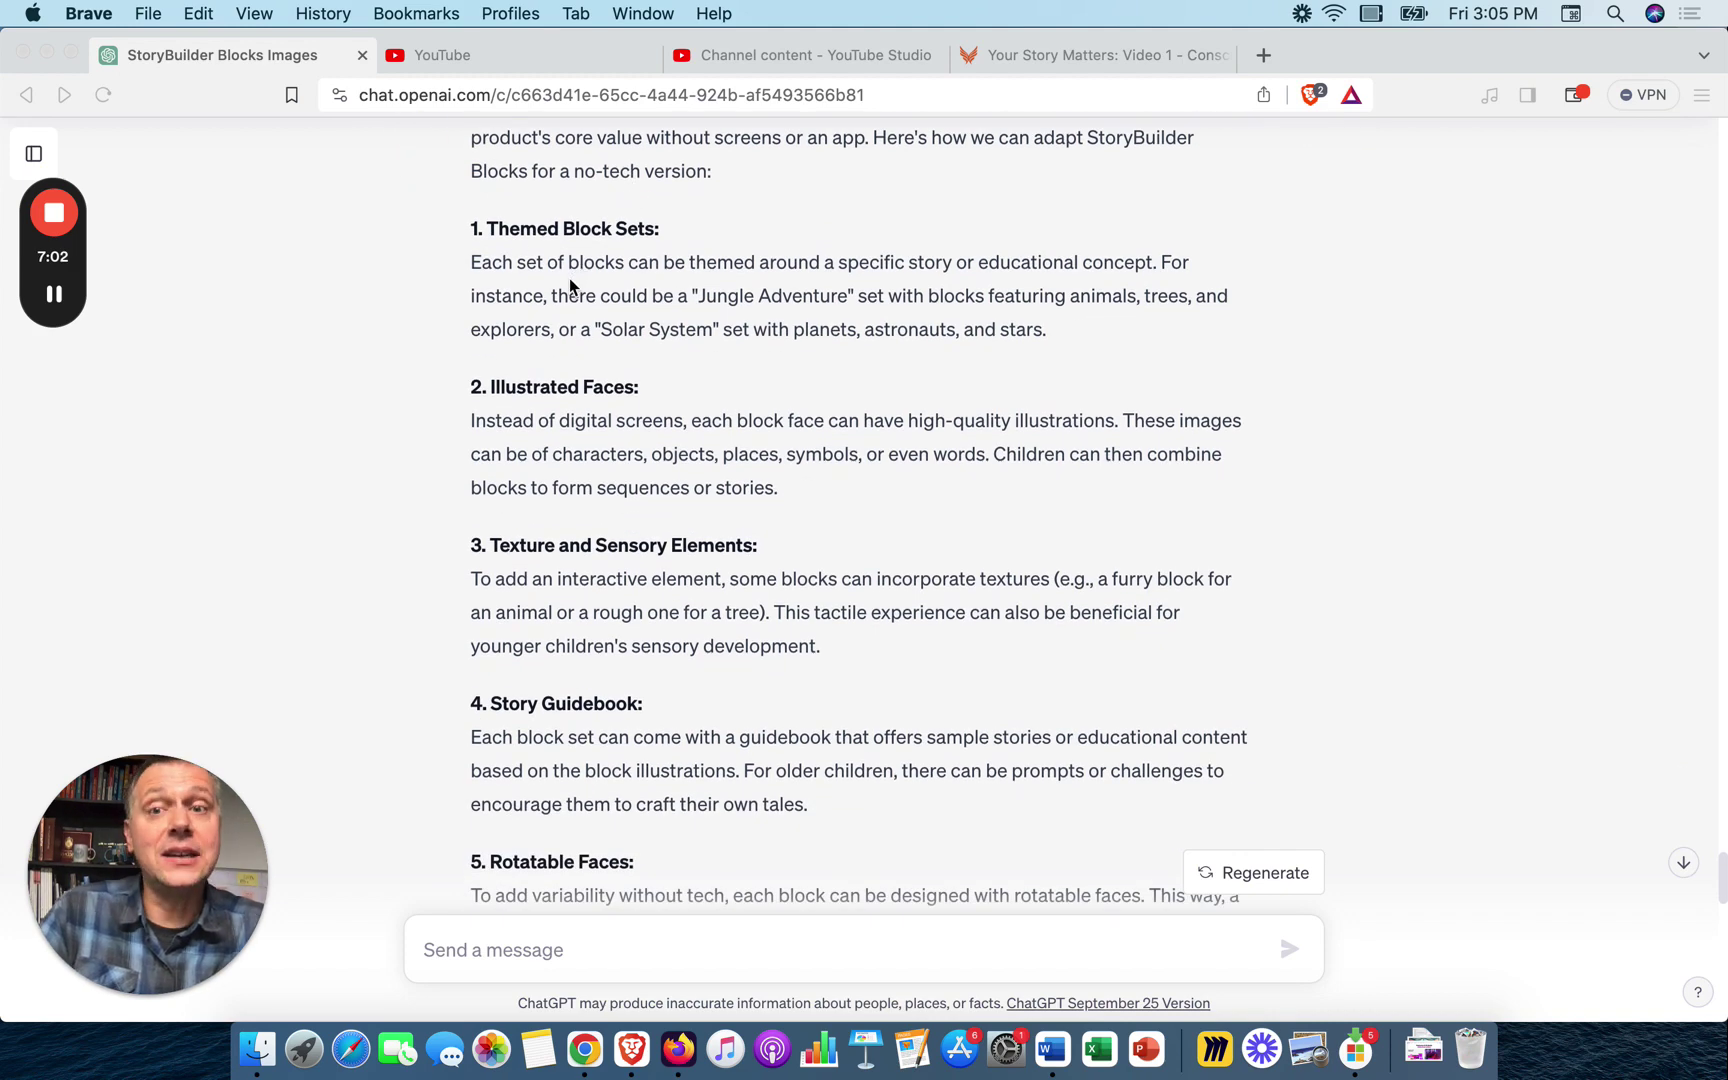
{"action": "scroll", "coordinate": [571, 284], "scroll_direction": "down", "scroll_amount": 2}
{"action": "scroll", "coordinate": [571, 284], "scroll_direction": "down", "scroll_amount": 2}
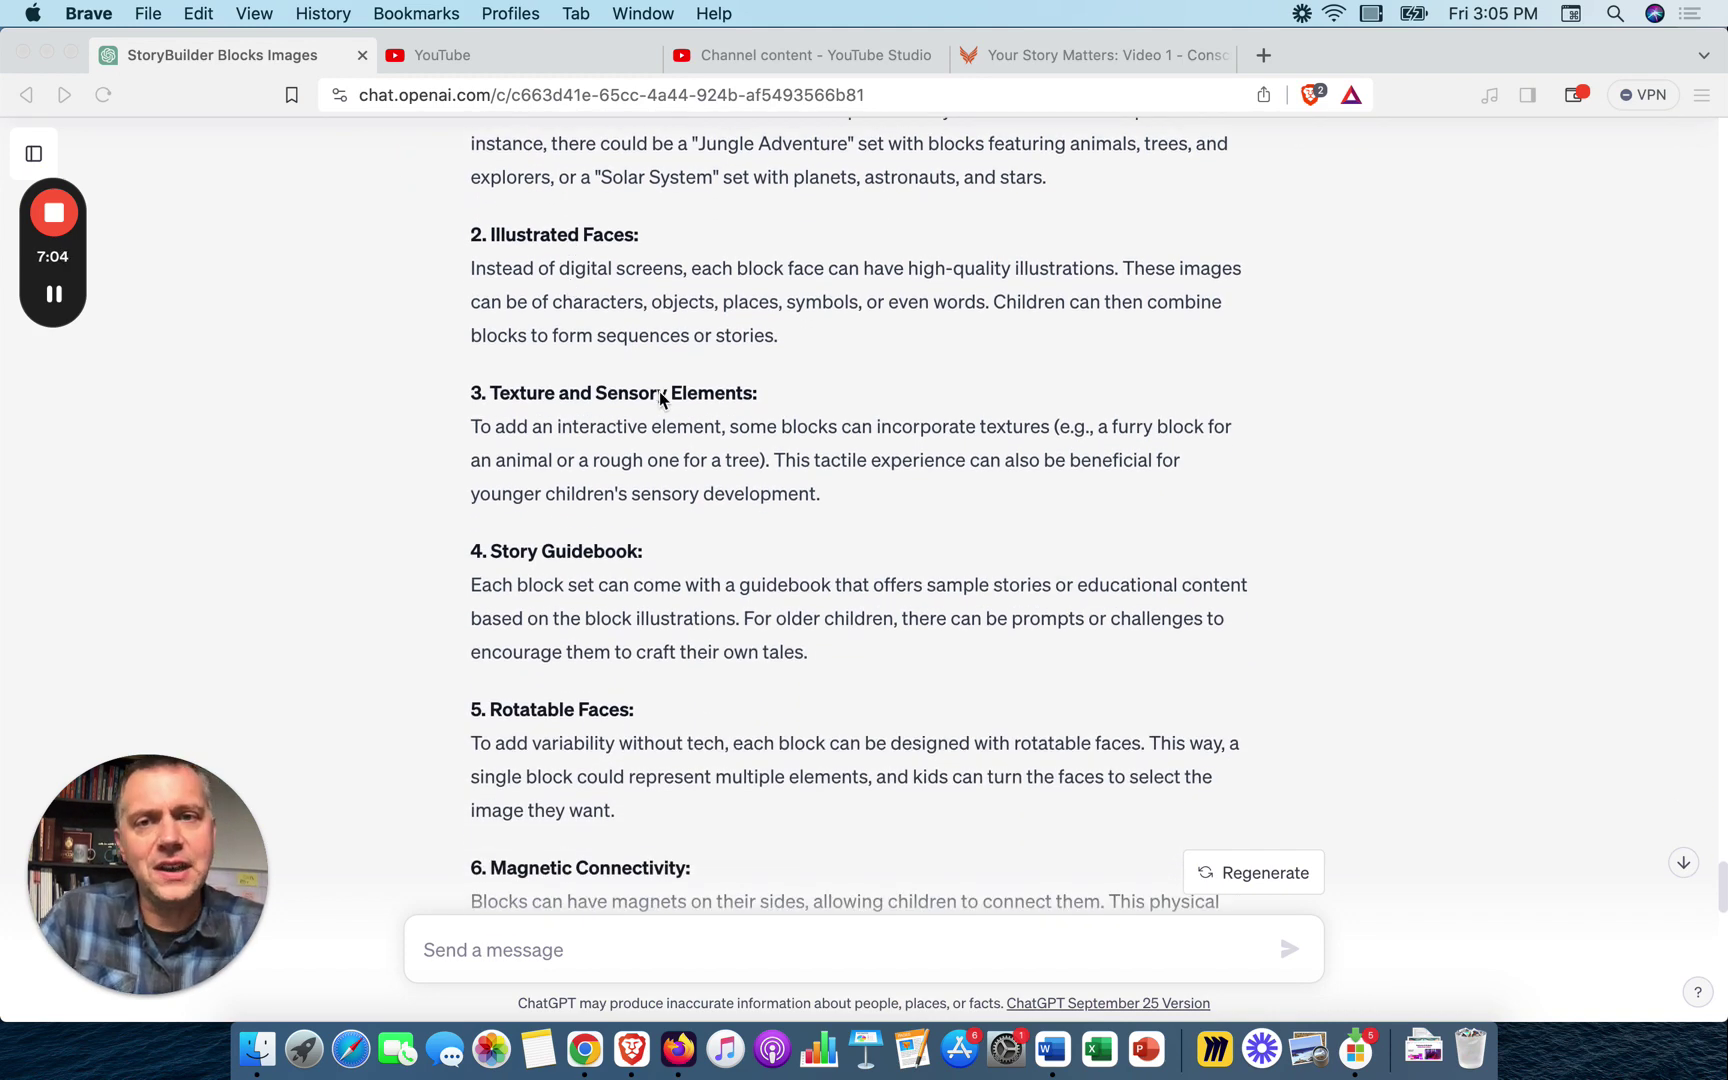
{"action": "scroll", "coordinate": [670, 405], "scroll_direction": "down", "scroll_amount": 2}
{"action": "scroll", "coordinate": [674, 405], "scroll_direction": "down", "scroll_amount": 2}
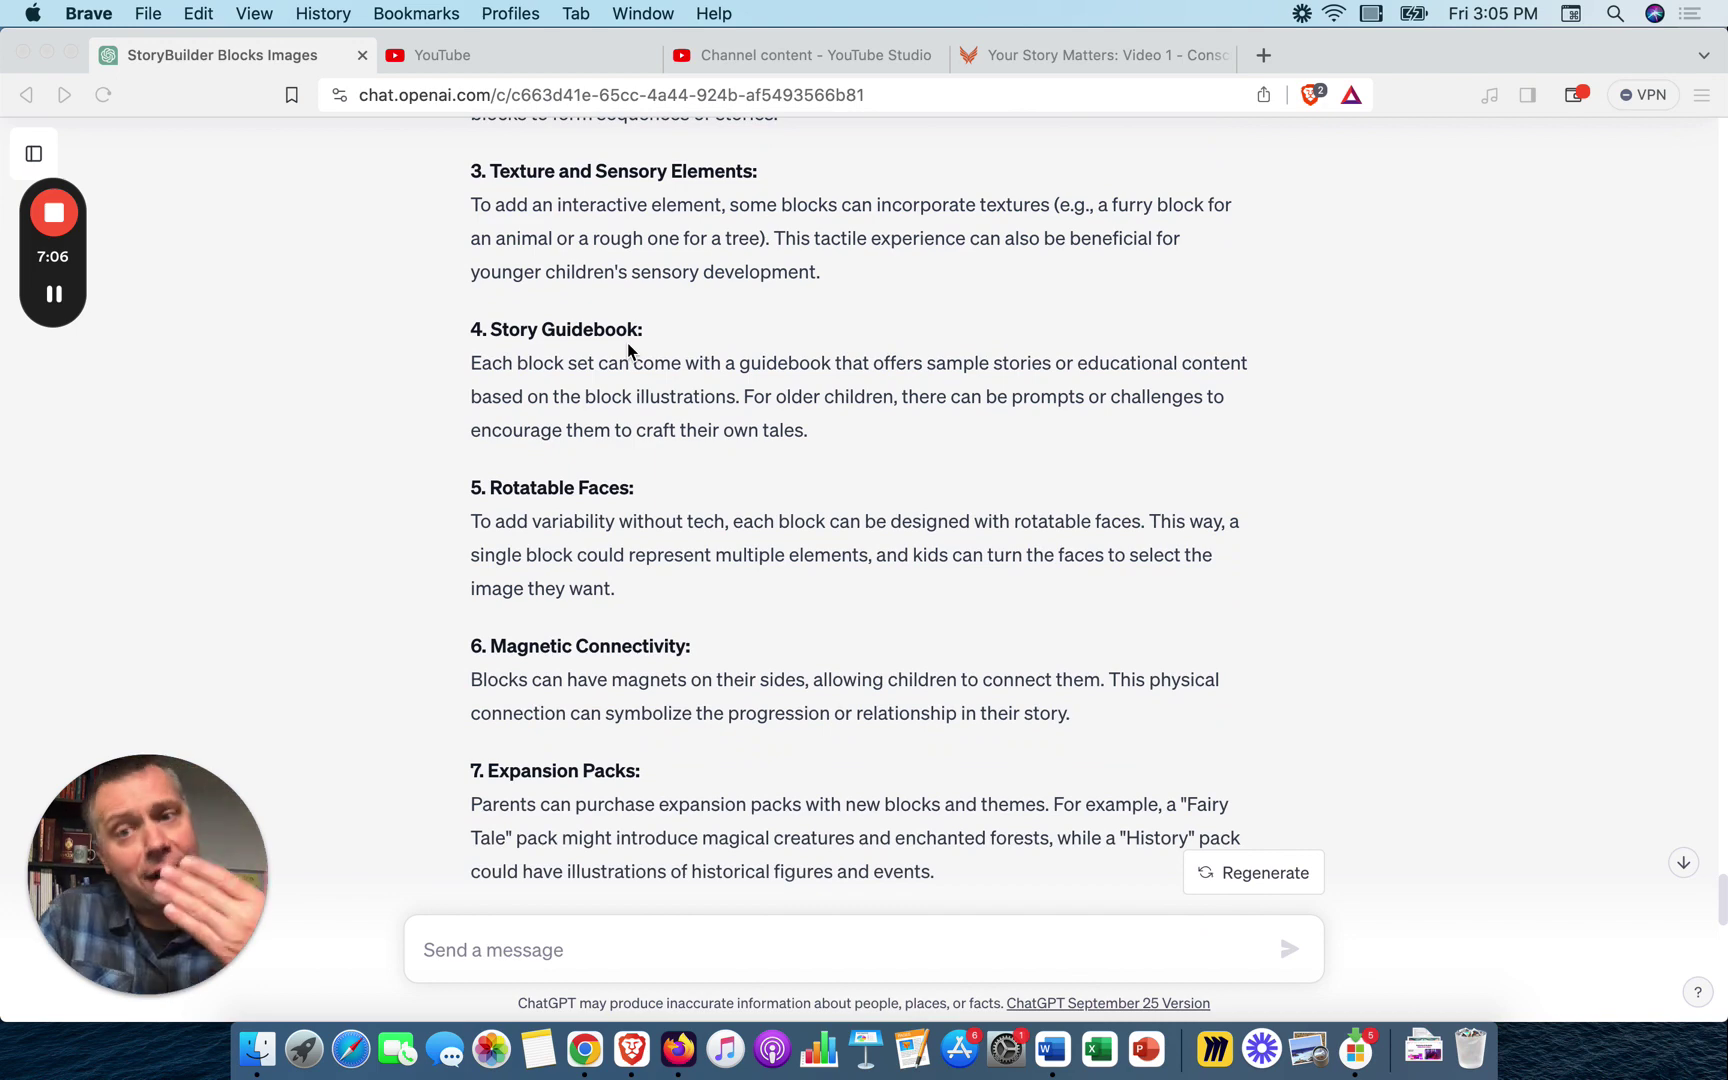
{"action": "scroll", "coordinate": [628, 345], "scroll_direction": "down", "scroll_amount": 1}
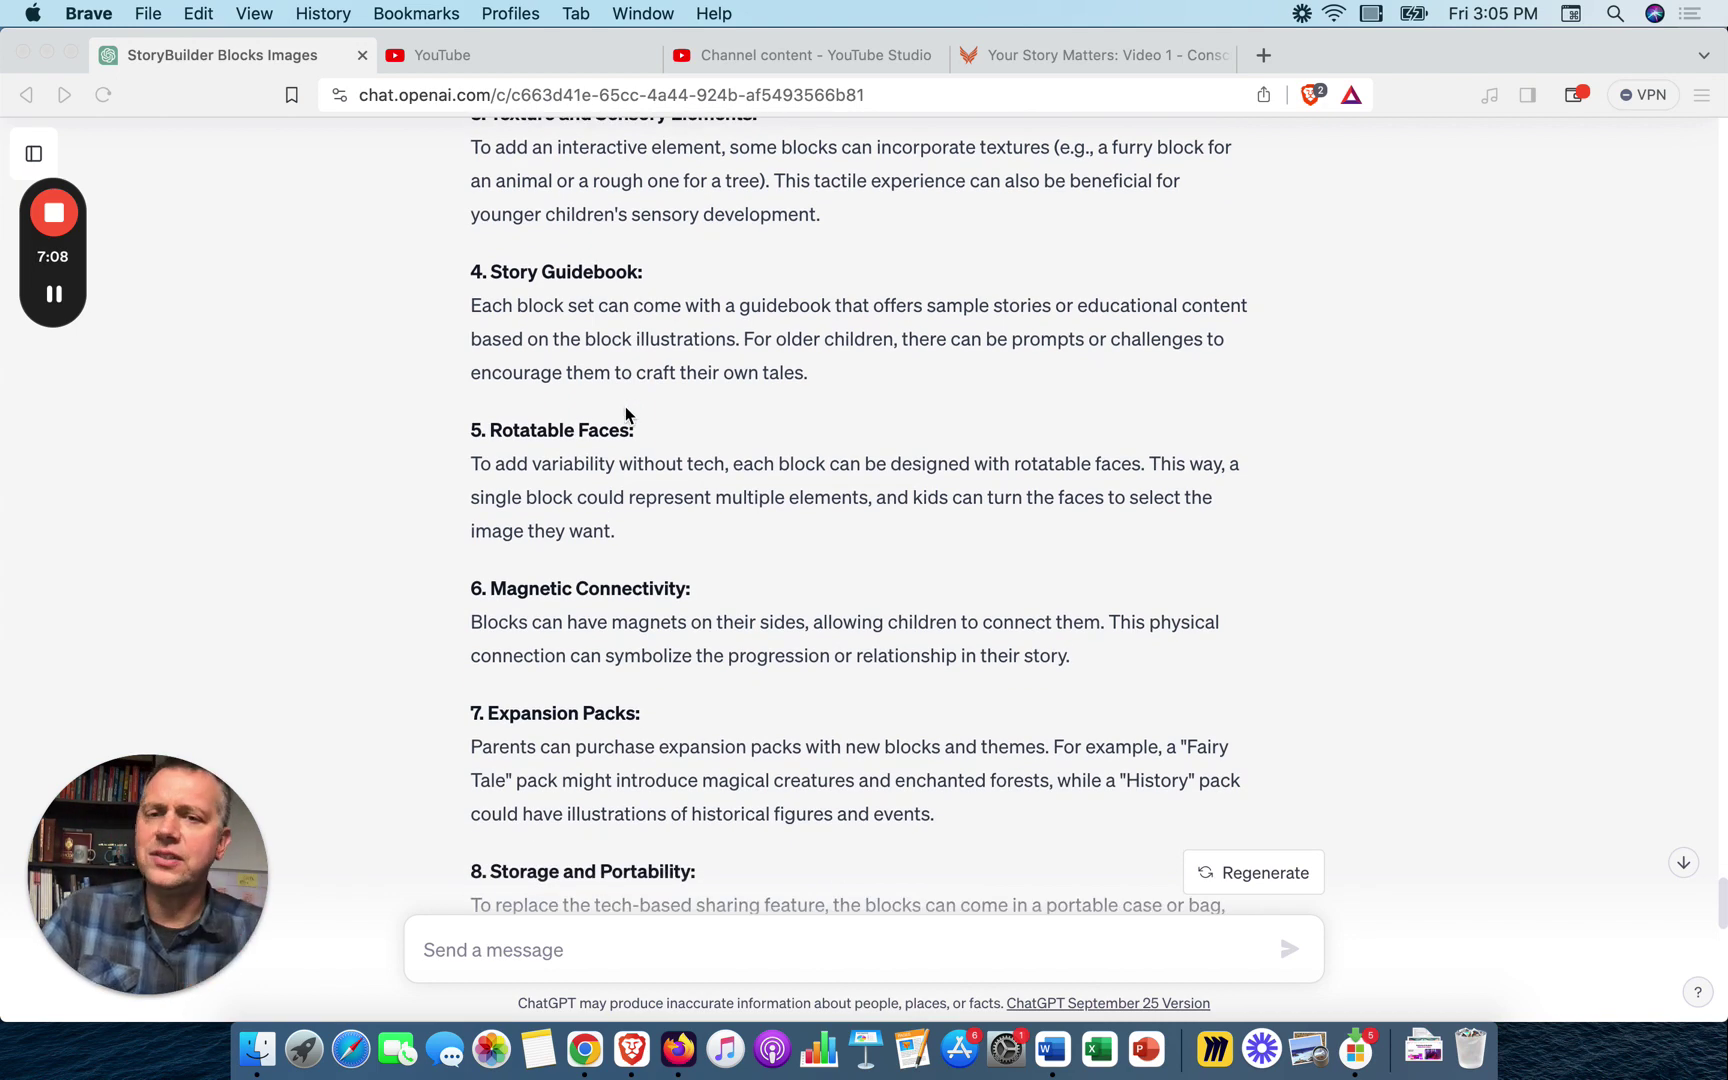
{"action": "scroll", "coordinate": [630, 430], "scroll_direction": "down", "scroll_amount": 1}
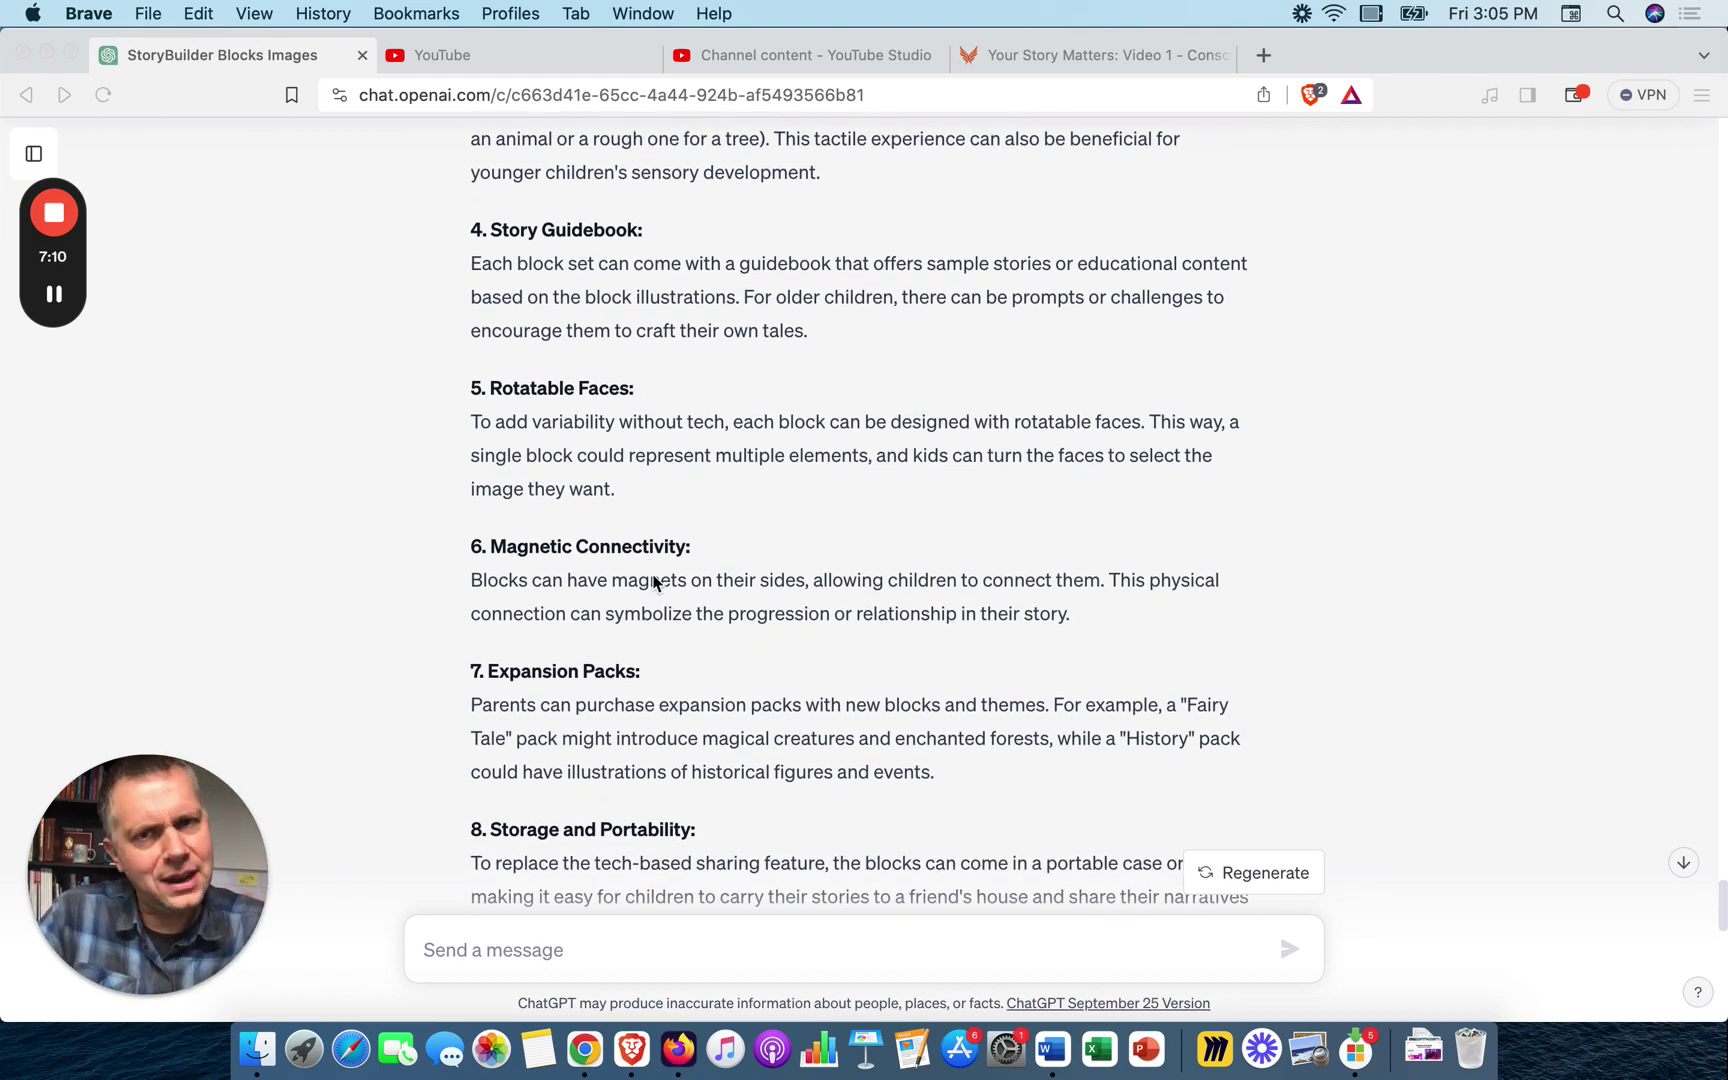
{"action": "scroll", "coordinate": [655, 582], "scroll_direction": "down", "scroll_amount": 15}
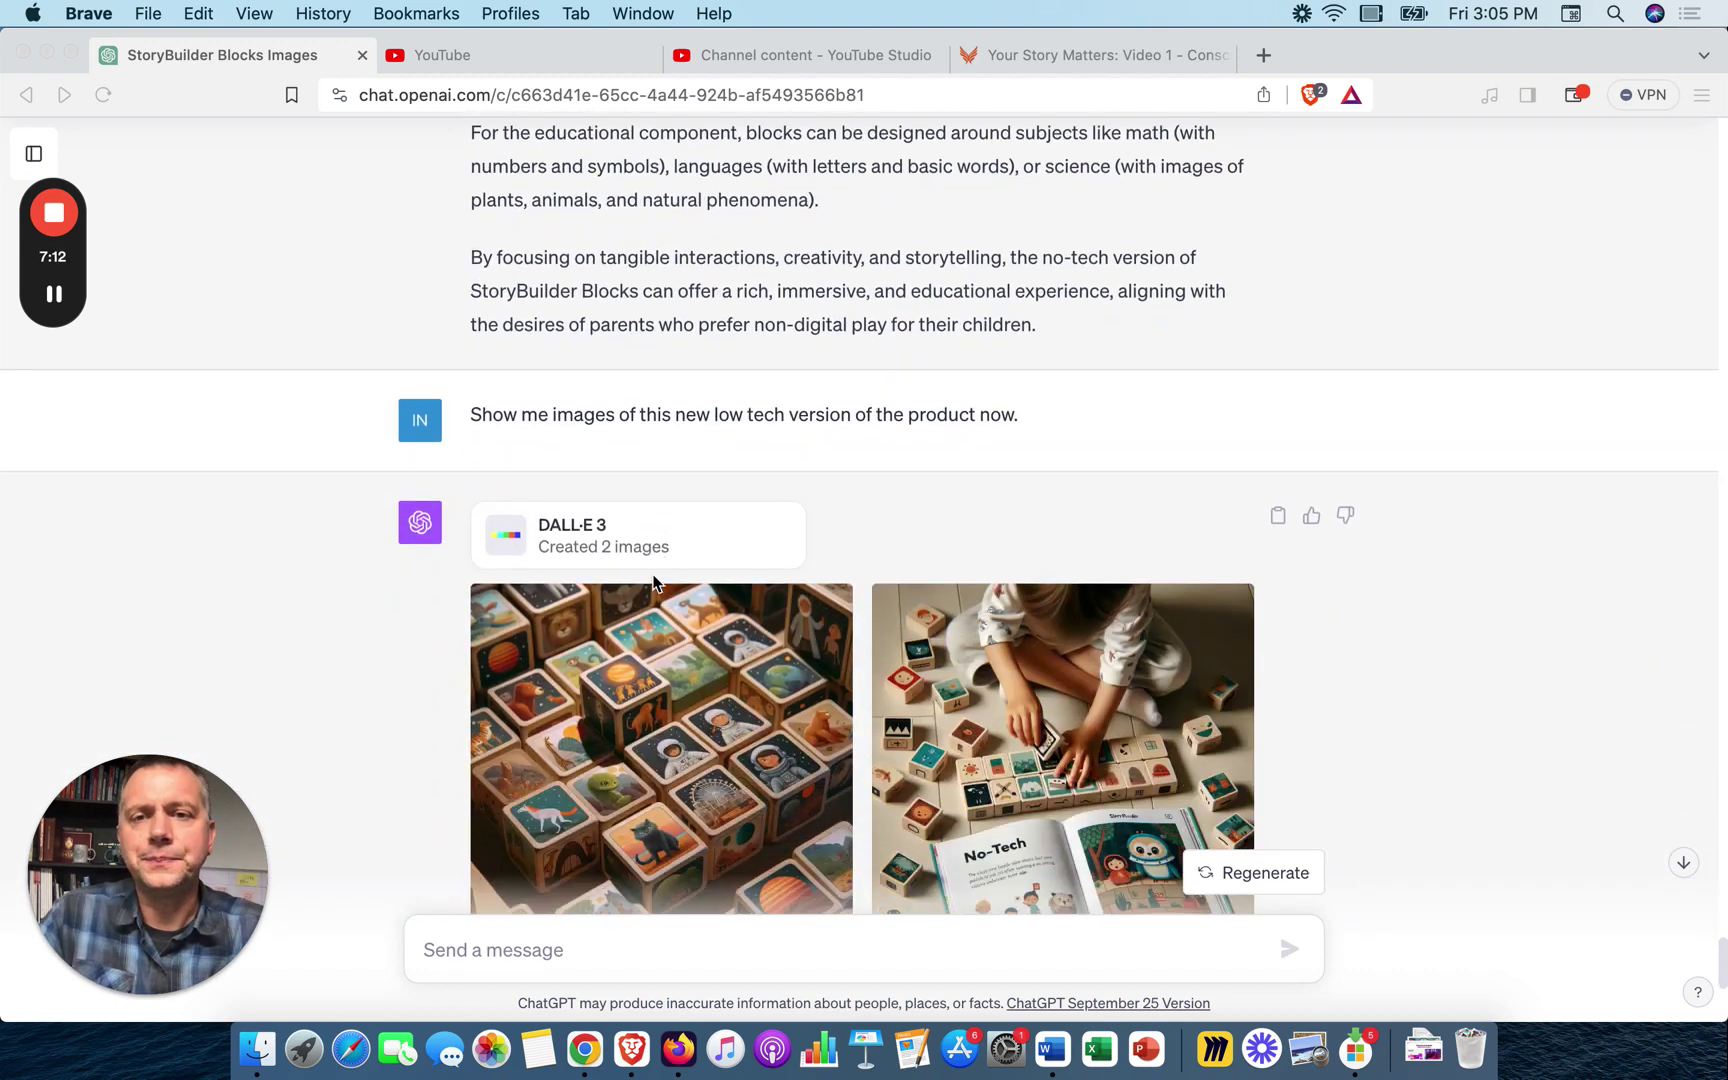
{"action": "scroll", "coordinate": [655, 582], "scroll_direction": "down", "scroll_amount": 1}
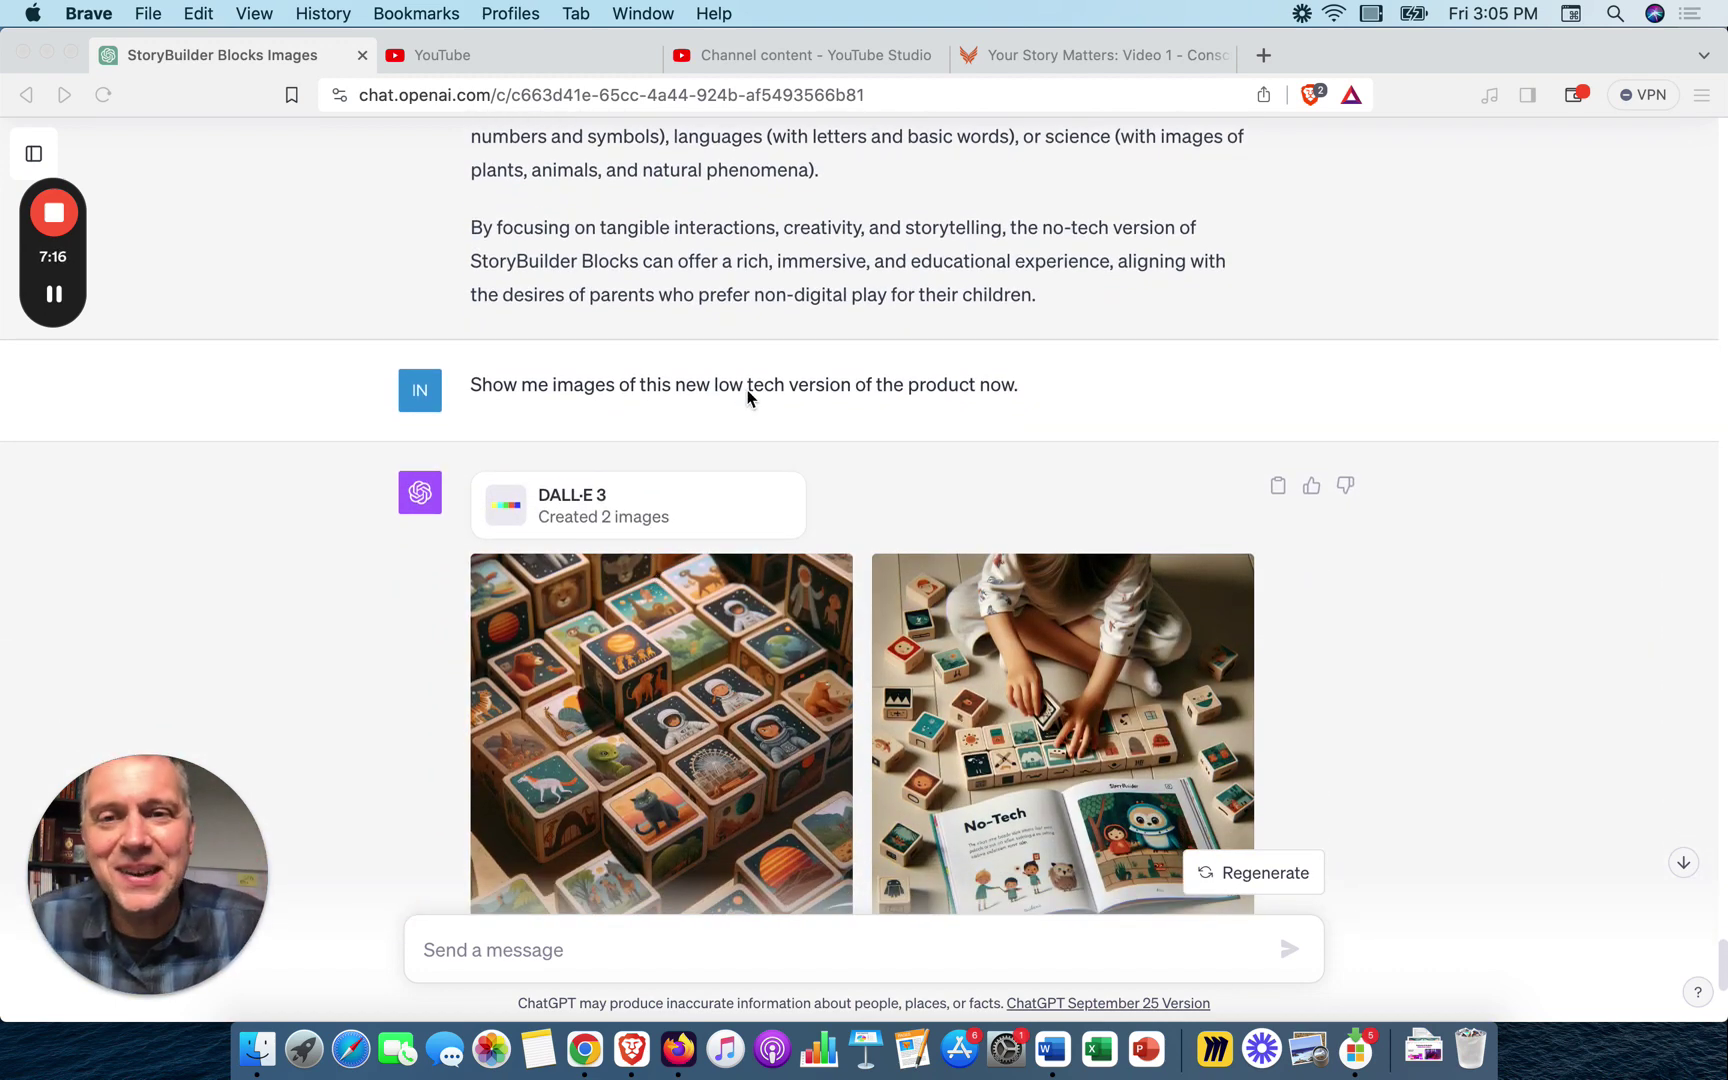
{"action": "scroll", "coordinate": [748, 398], "scroll_direction": "down", "scroll_amount": 3}
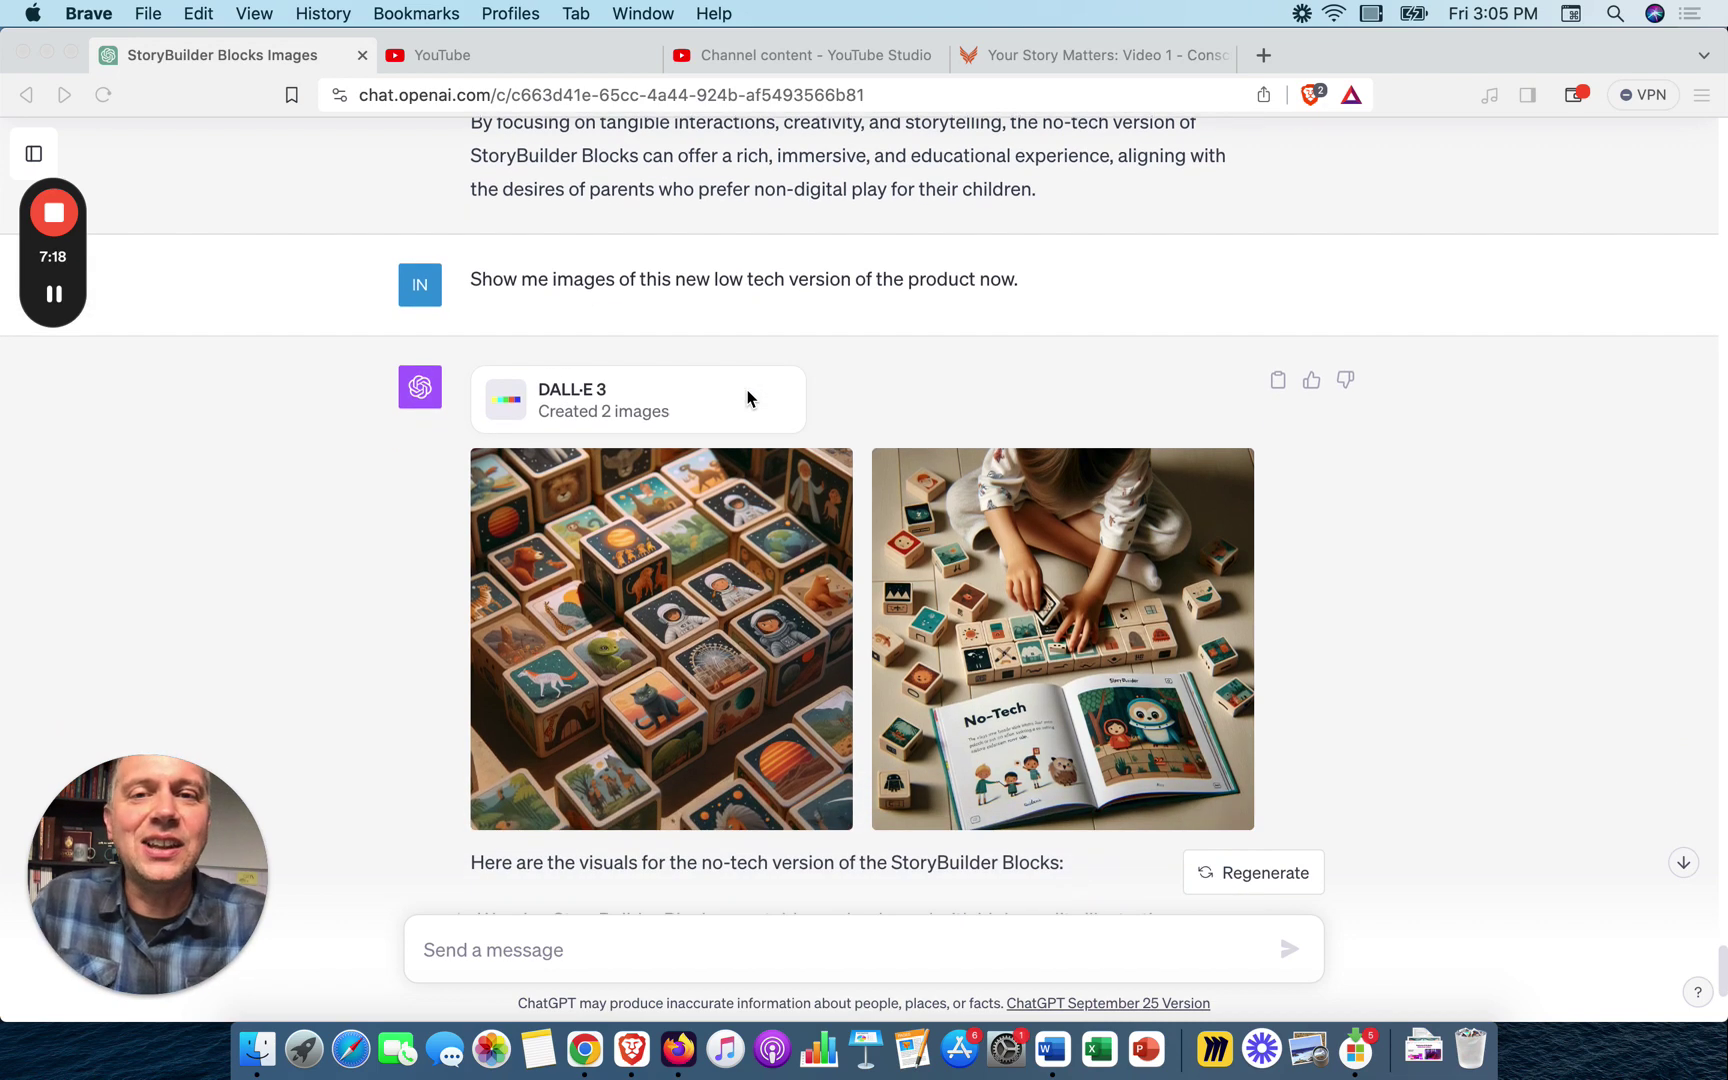
{"action": "scroll", "coordinate": [748, 398], "scroll_direction": "down", "scroll_amount": 2}
{"action": "scroll", "coordinate": [716, 482], "scroll_direction": "down", "scroll_amount": 2}
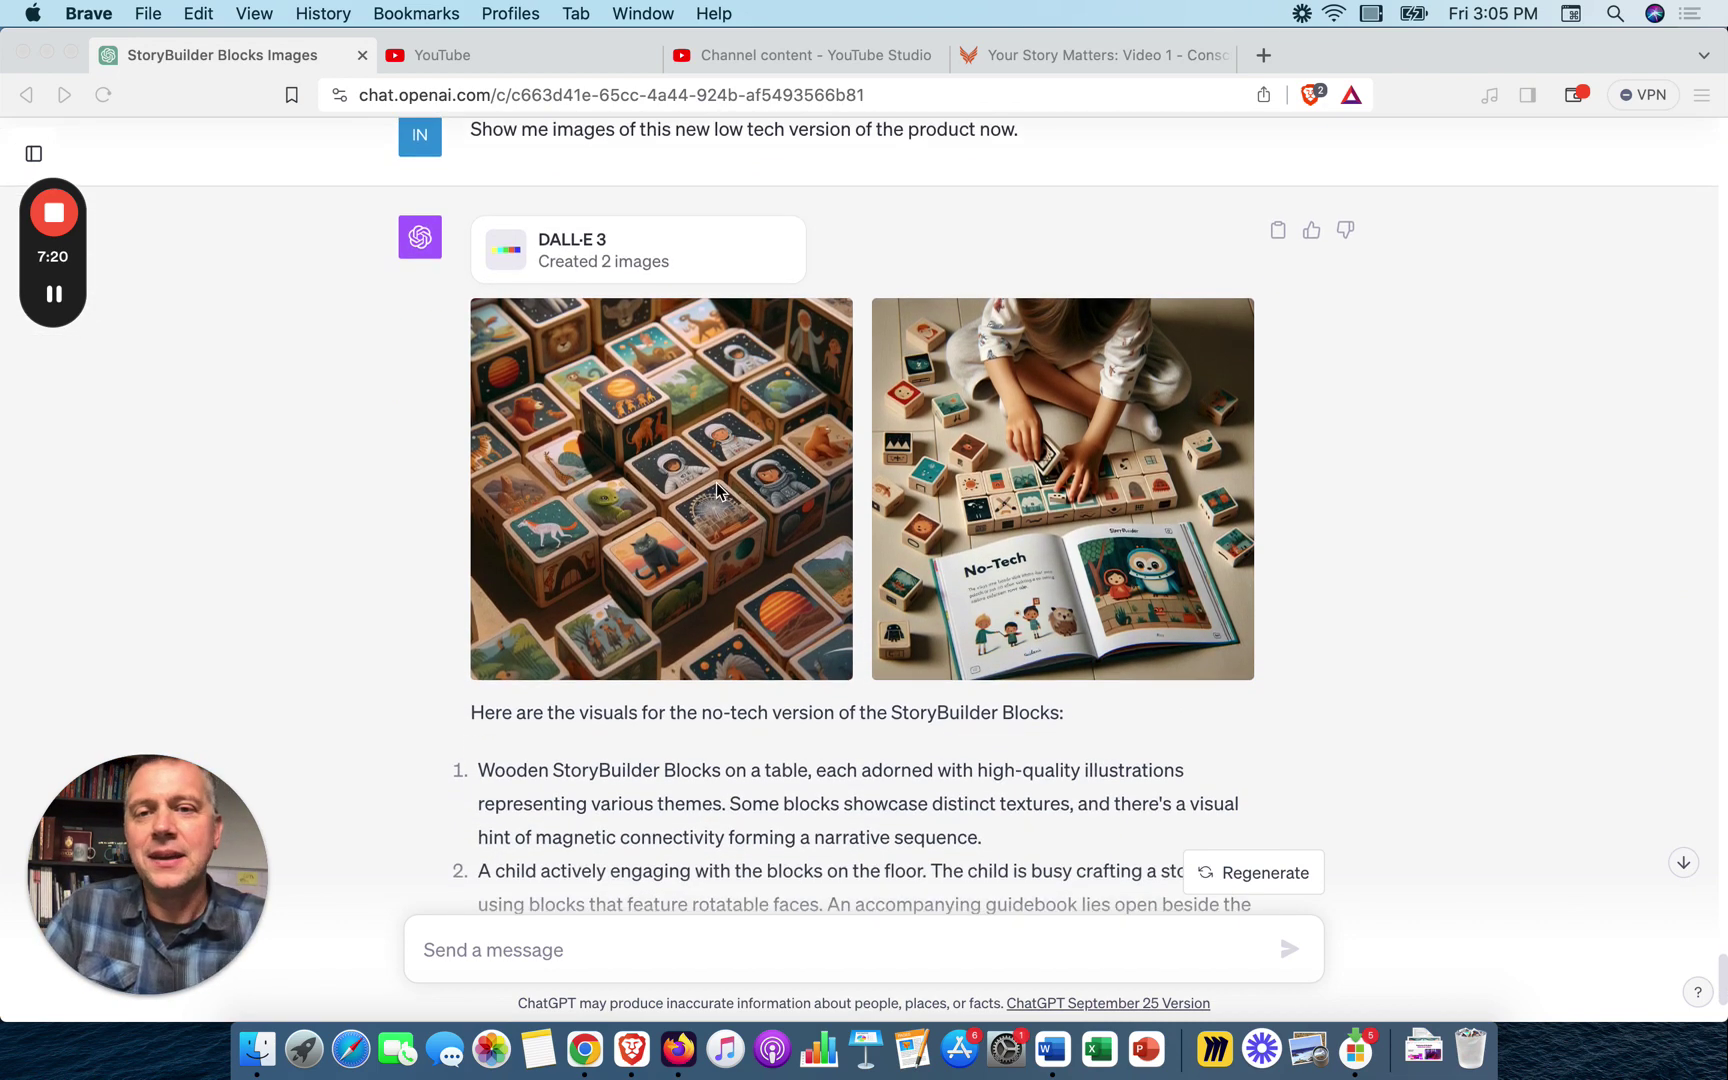
{"action": "scroll", "coordinate": [717, 485], "scroll_direction": "down", "scroll_amount": 1}
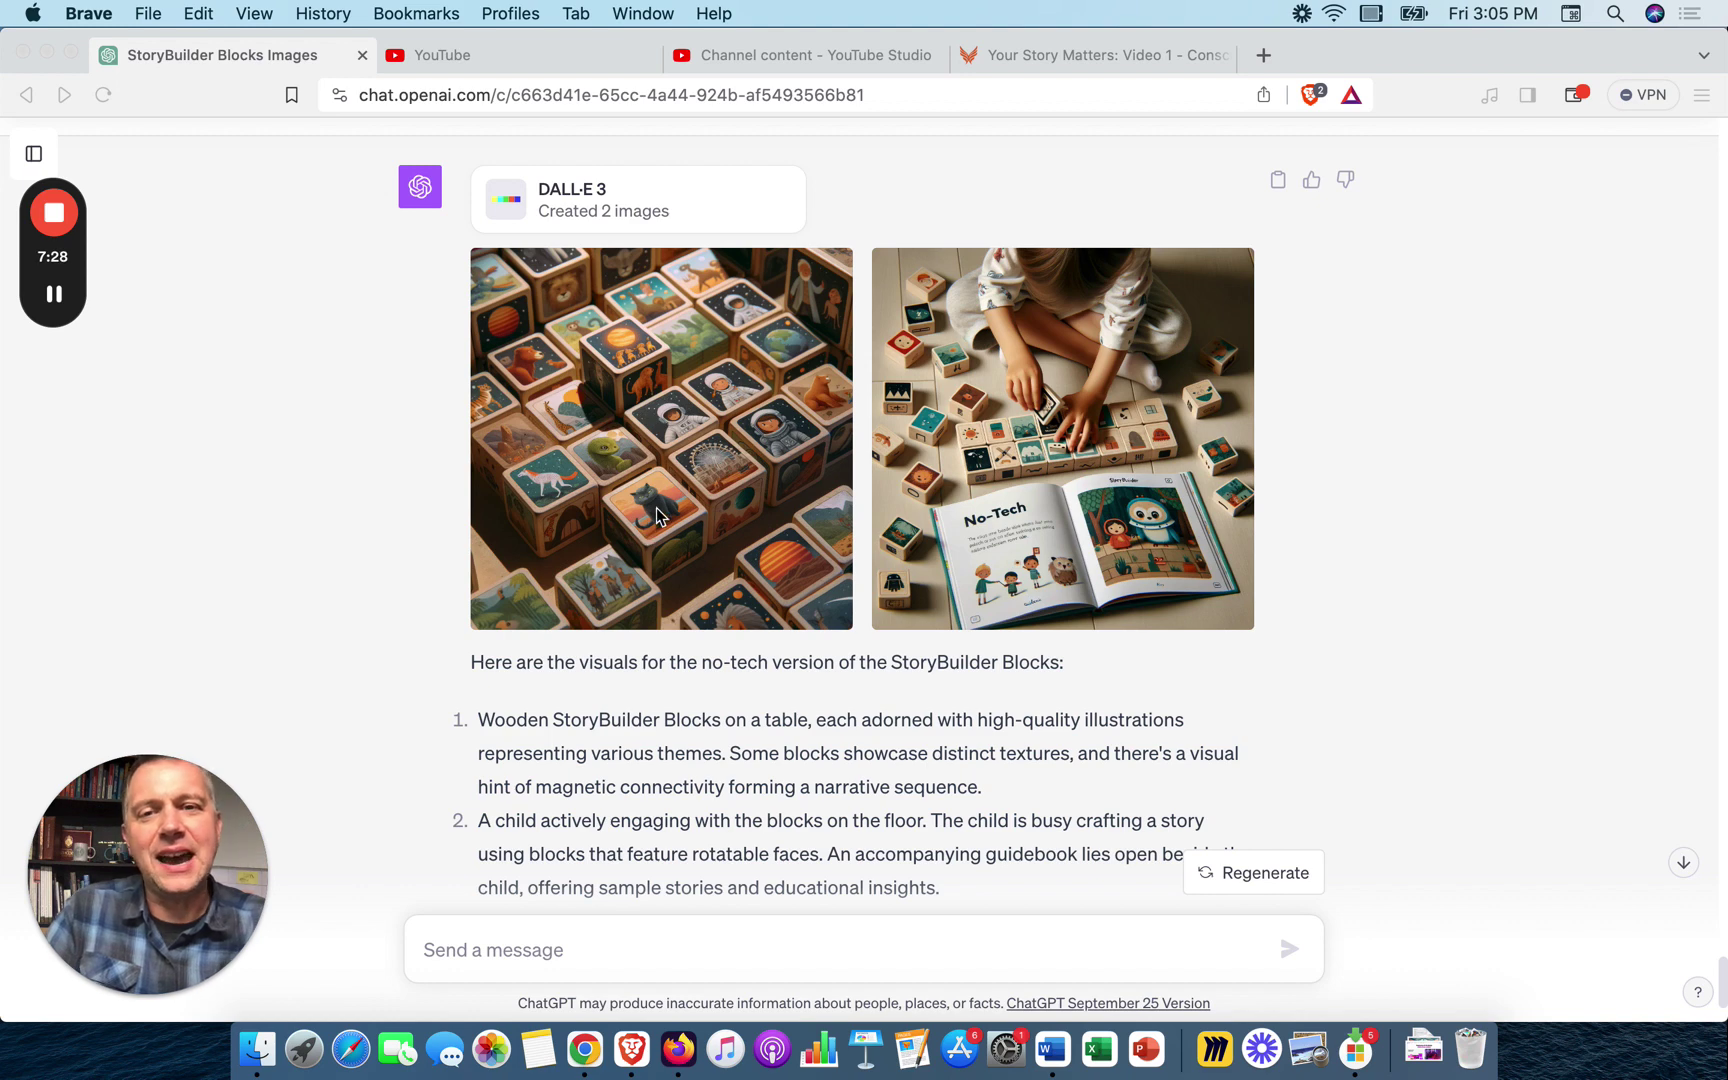
{"action": "scroll", "coordinate": [1095, 461], "scroll_direction": "down", "scroll_amount": 1}
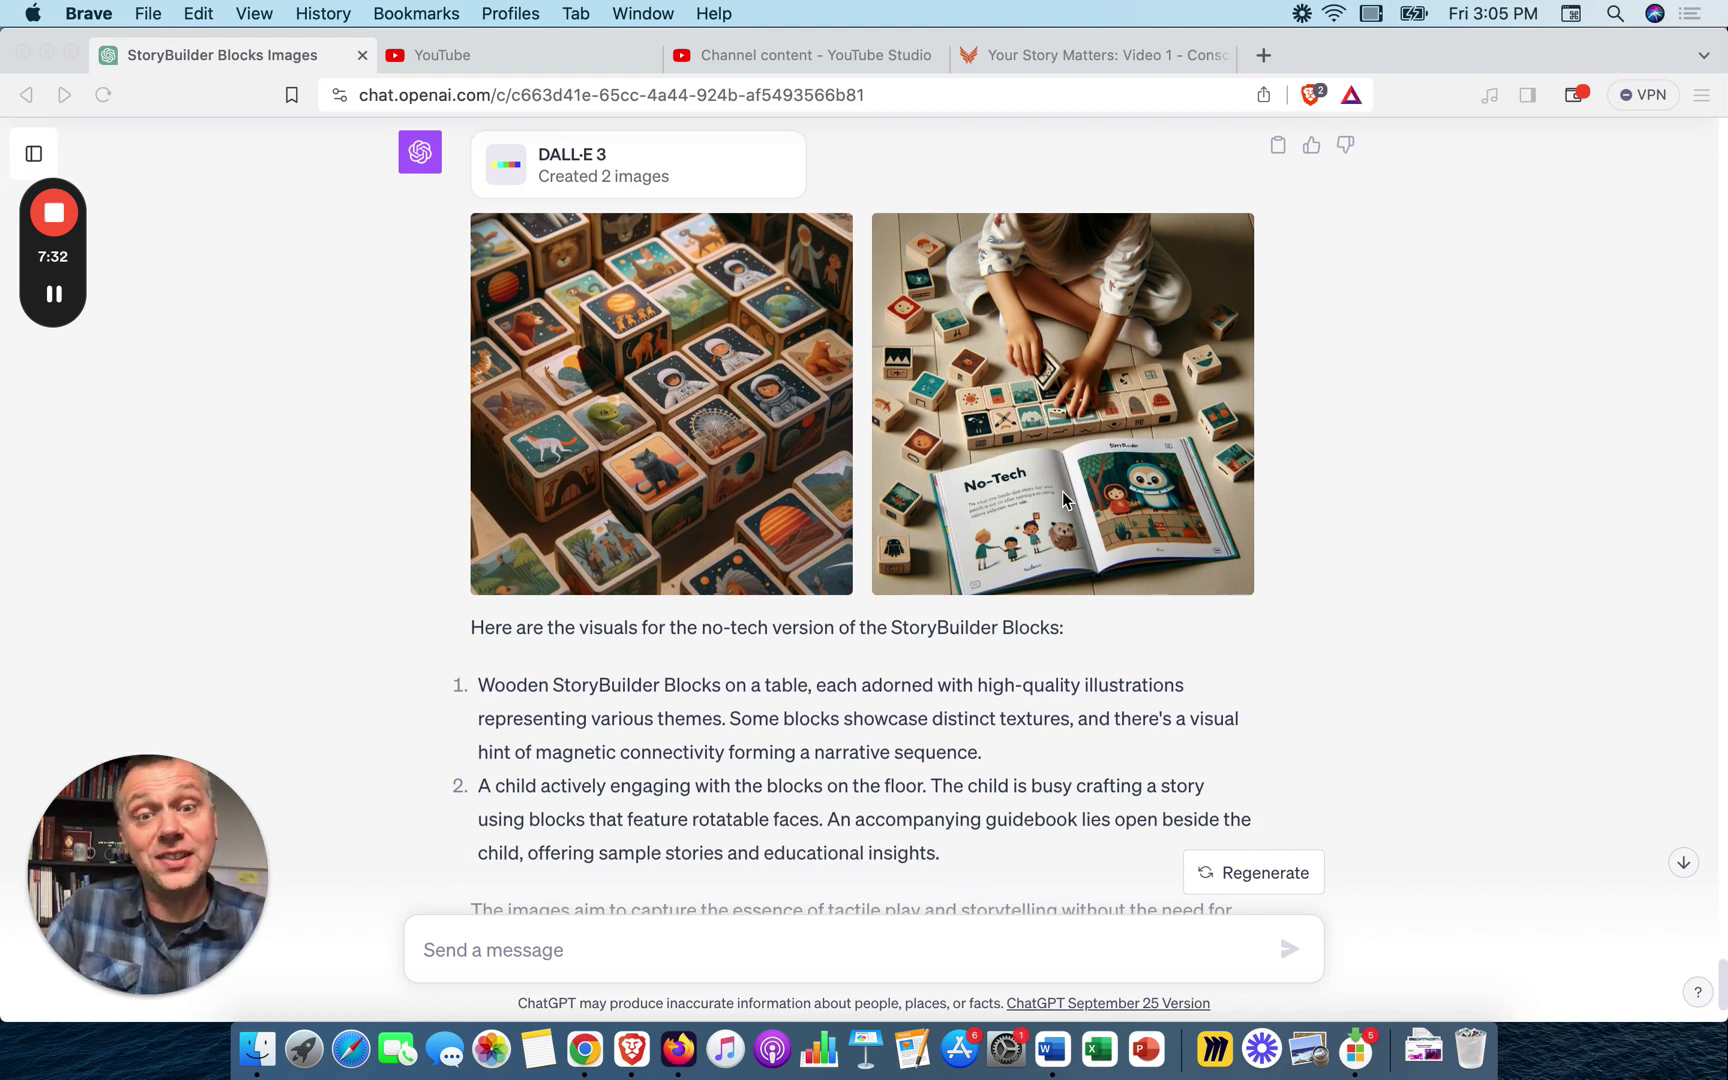
{"action": "scroll", "coordinate": [1062, 491], "scroll_direction": "down", "scroll_amount": 5}
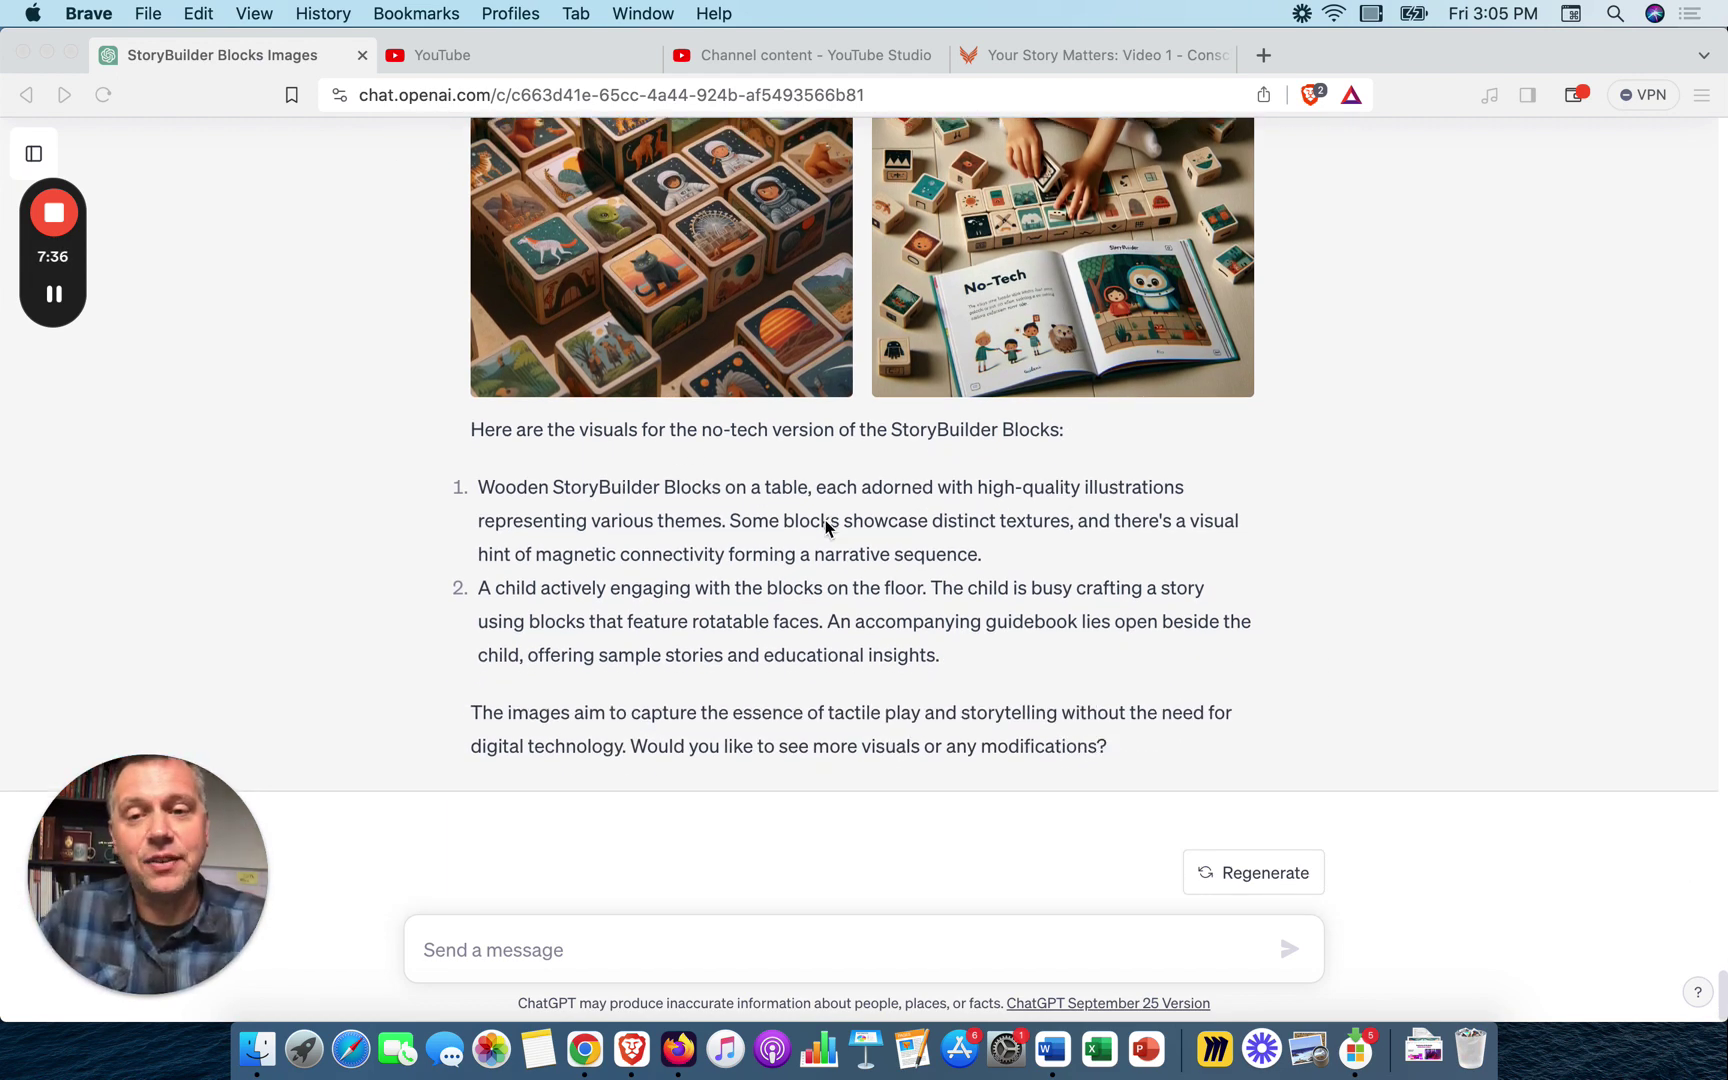
{"action": "scroll", "coordinate": [826, 527], "scroll_direction": "up", "scroll_amount": 2}
{"action": "scroll", "coordinate": [826, 527], "scroll_direction": "up", "scroll_amount": 5}
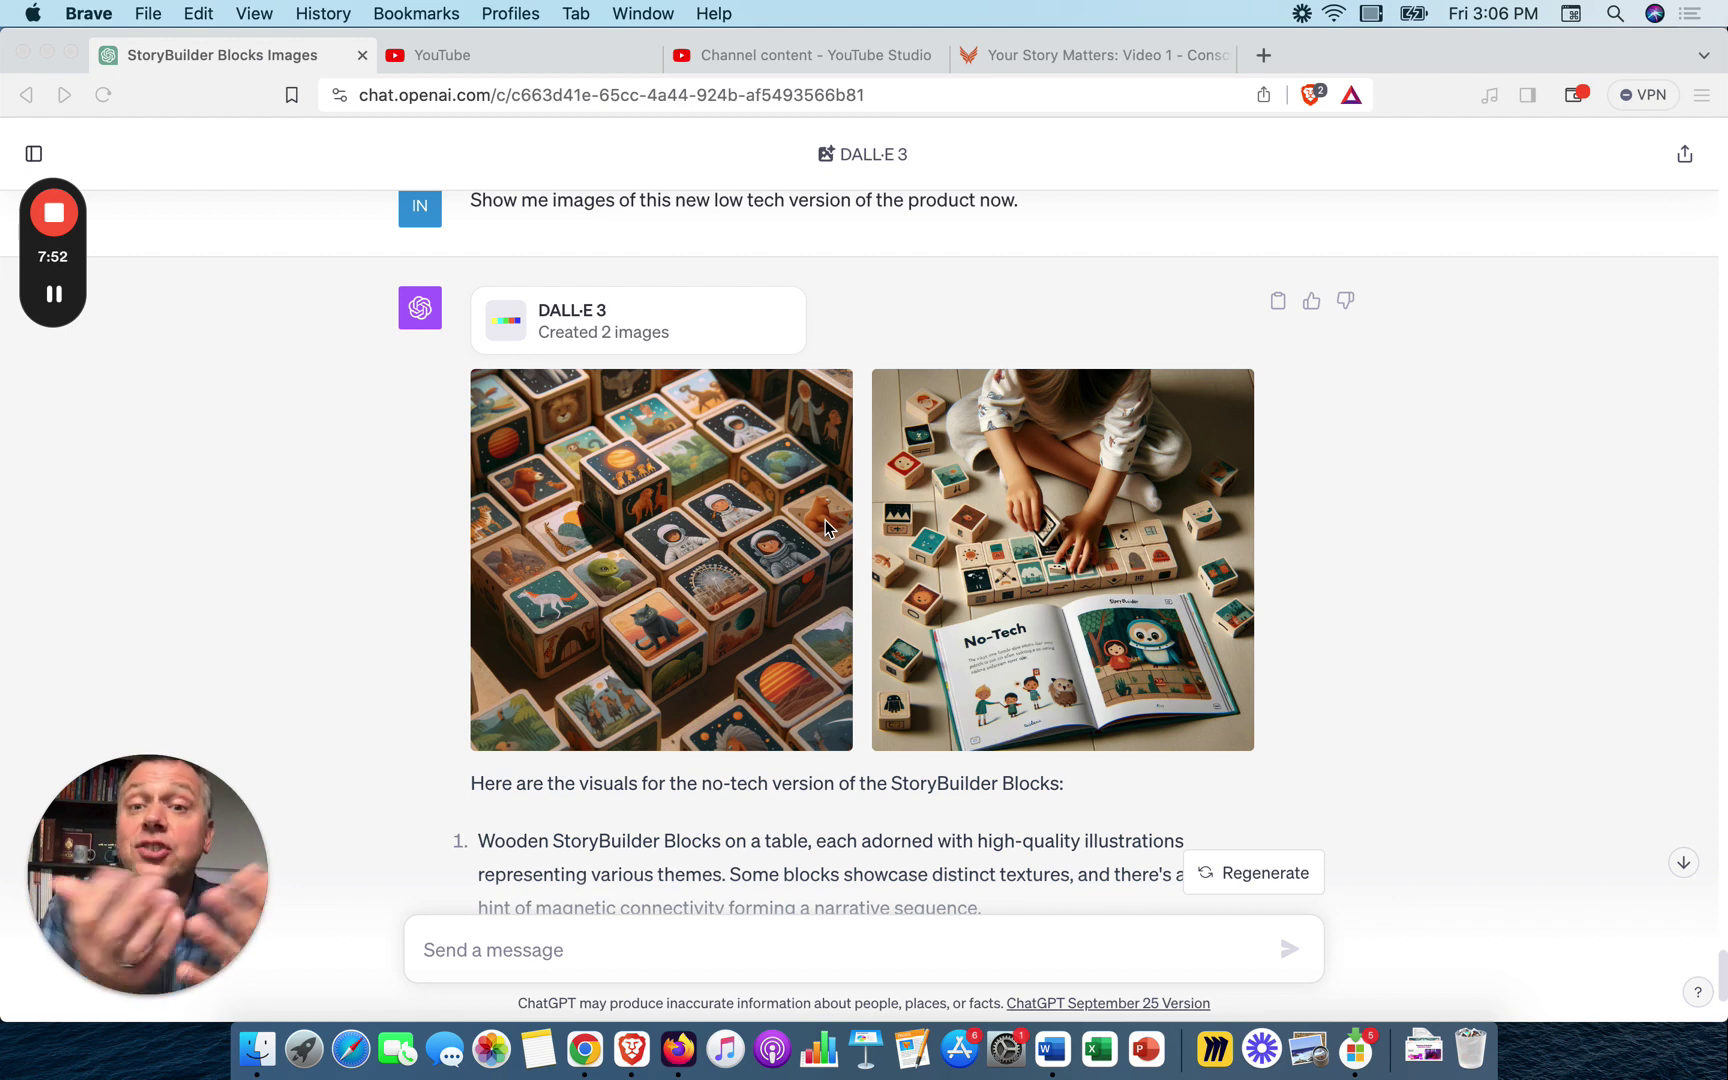
{"action": "scroll", "coordinate": [826, 528], "scroll_direction": "down", "scroll_amount": 2}
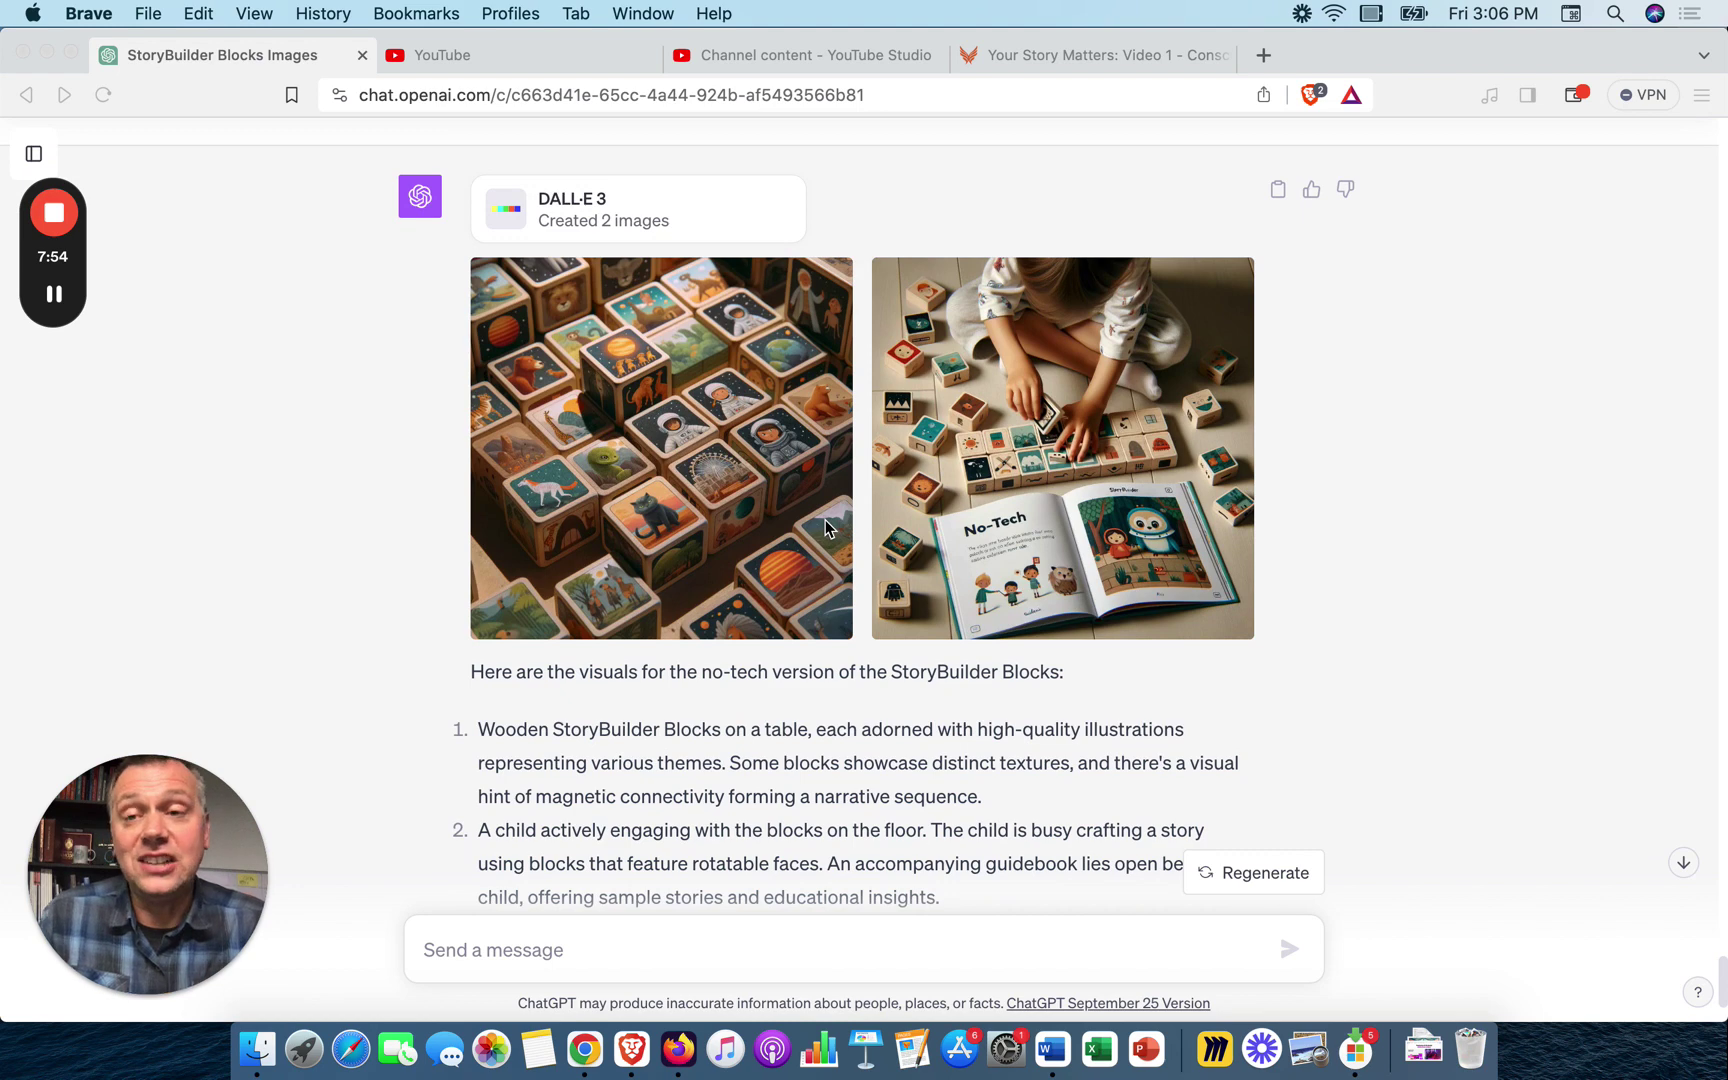